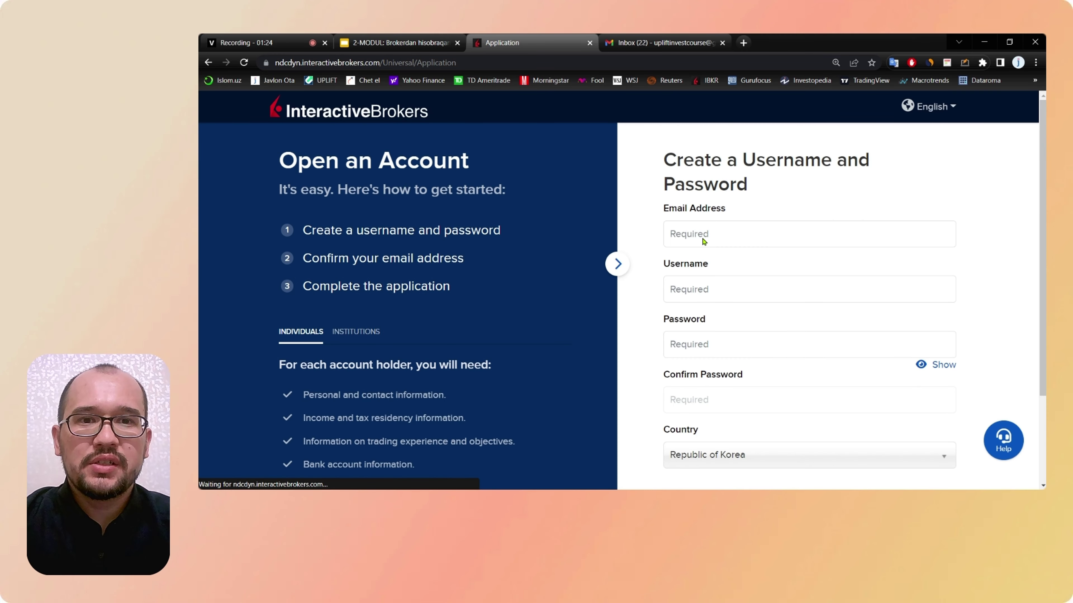
Step: Enter the email address and a desired username on the sign-up form
left_click(687, 231)
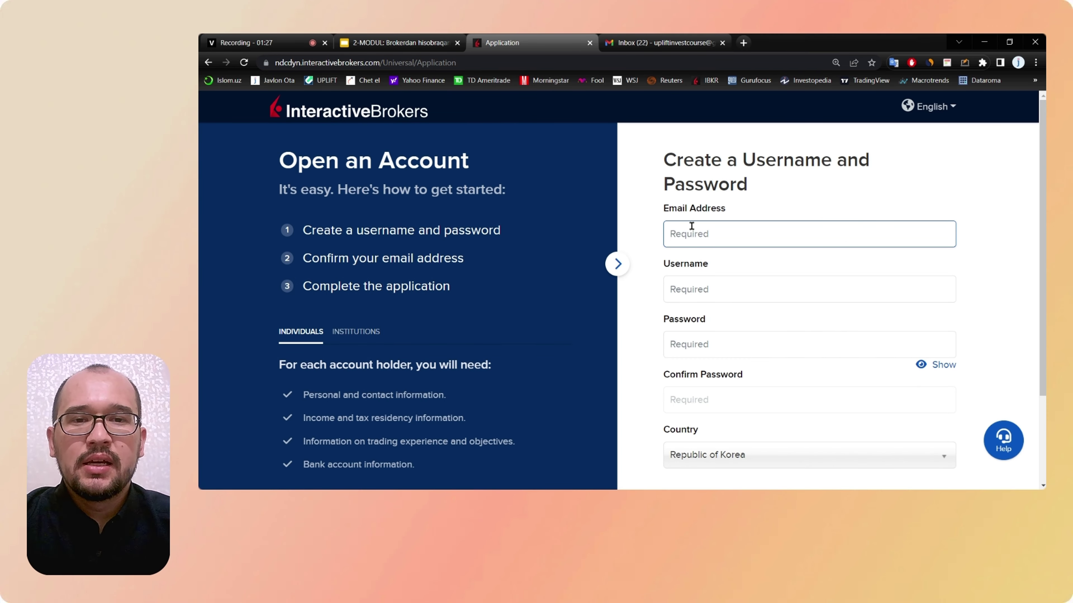
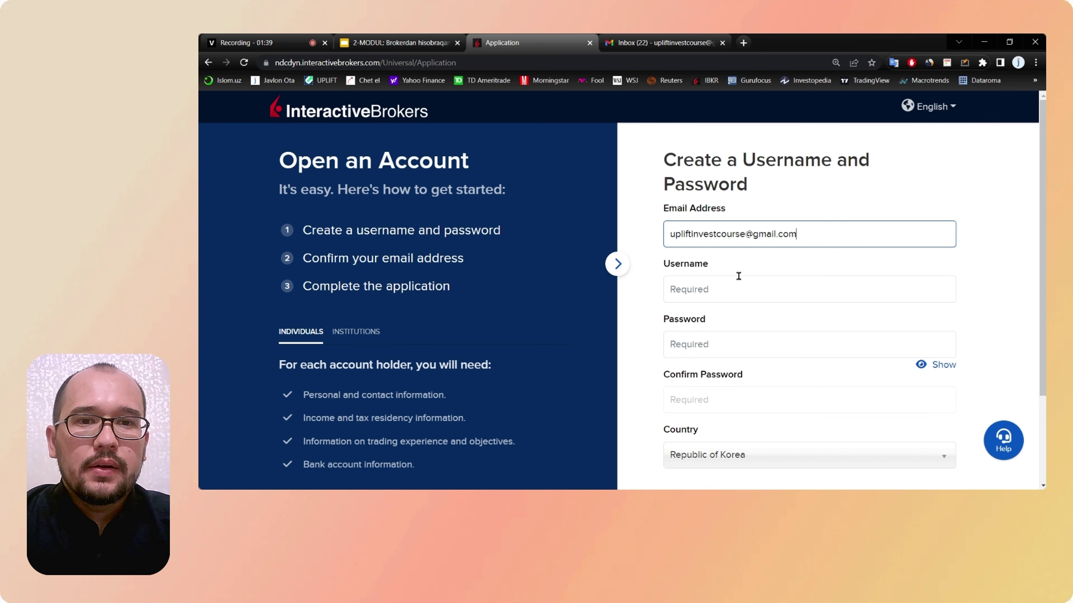
left_click(694, 287)
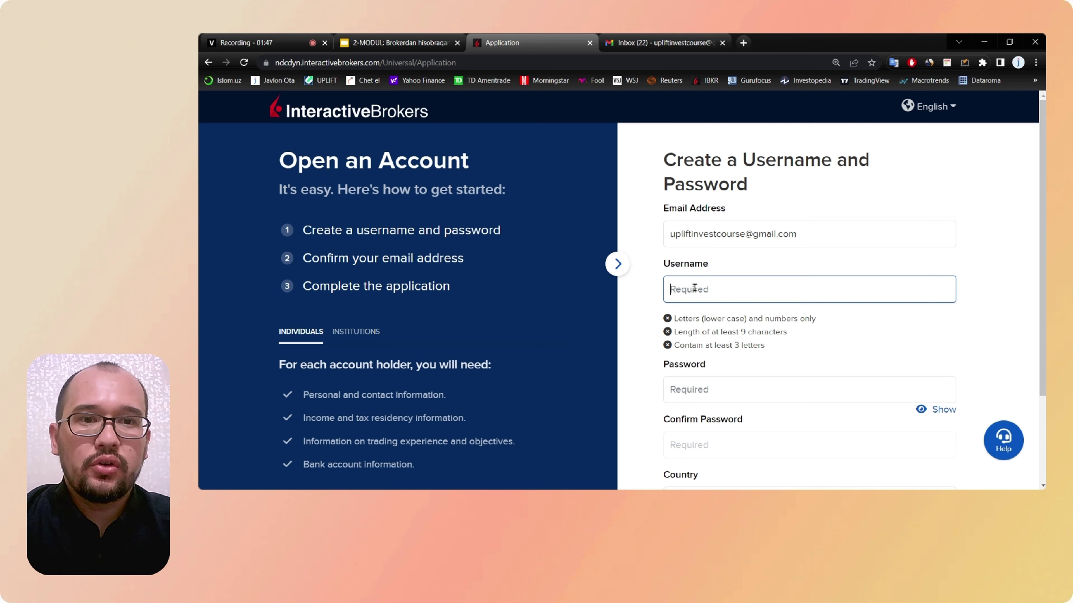
type("upliftinvest")
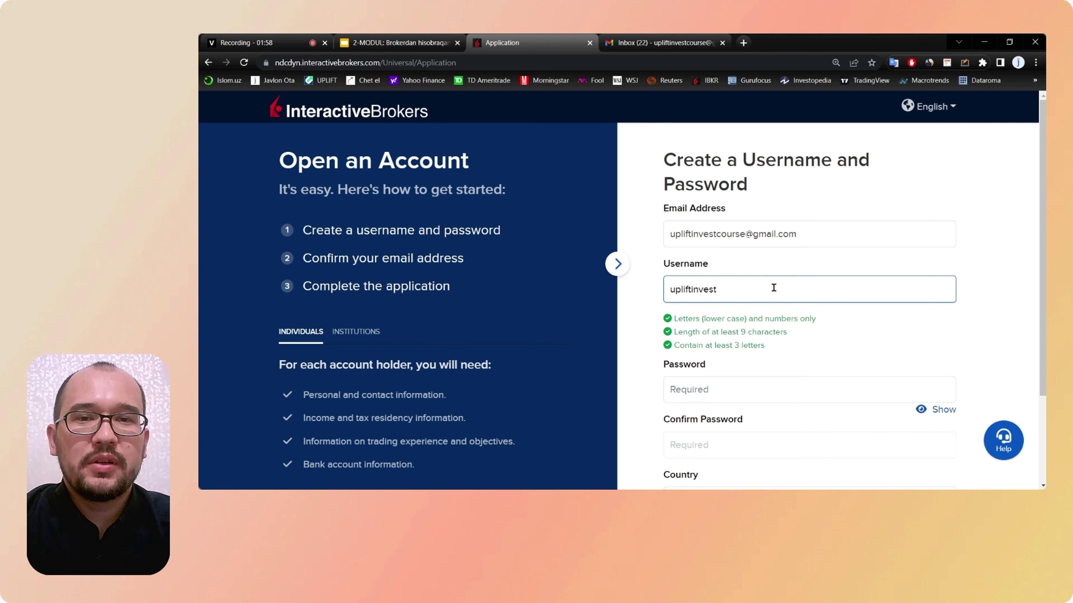
scroll(773, 288, "down", 1)
scroll(634, 275, "down", 1)
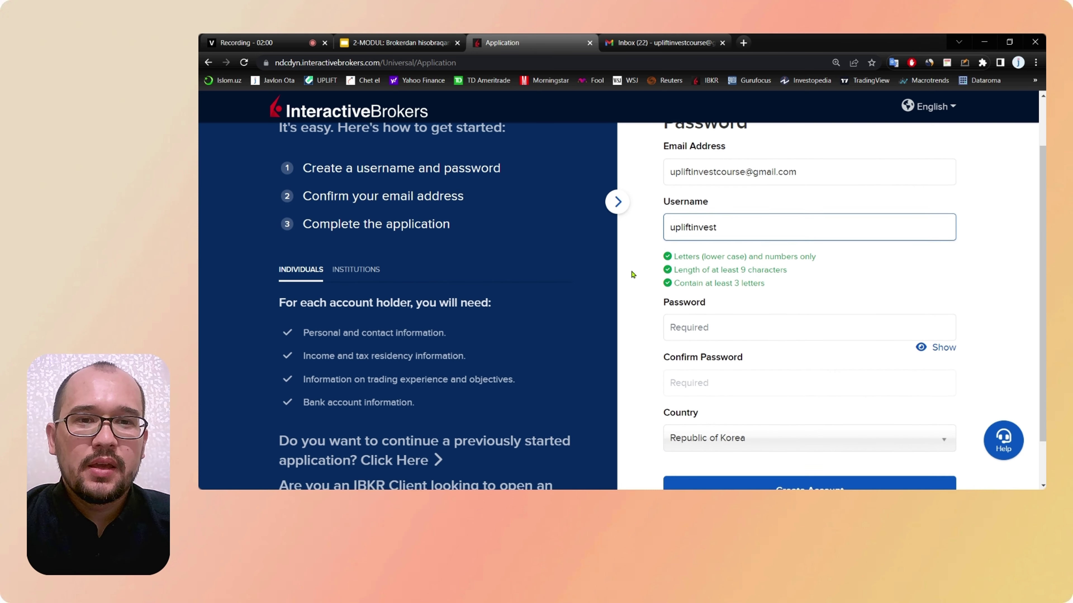
left_click(699, 319)
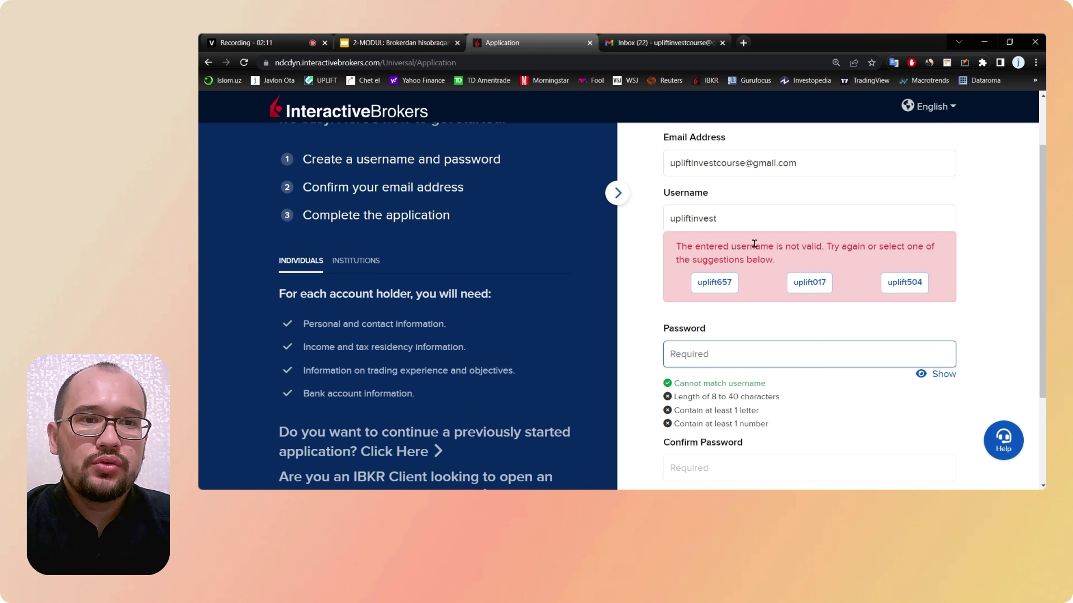
Step: Append 2022 to the rejected username and enter the account password
left_click(735, 217)
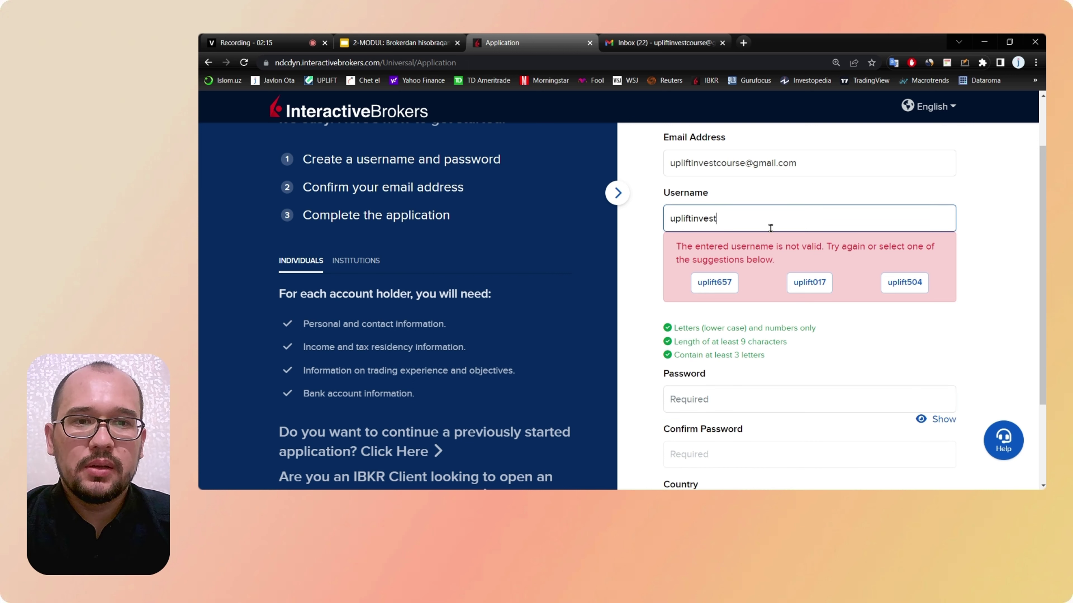
type("2022")
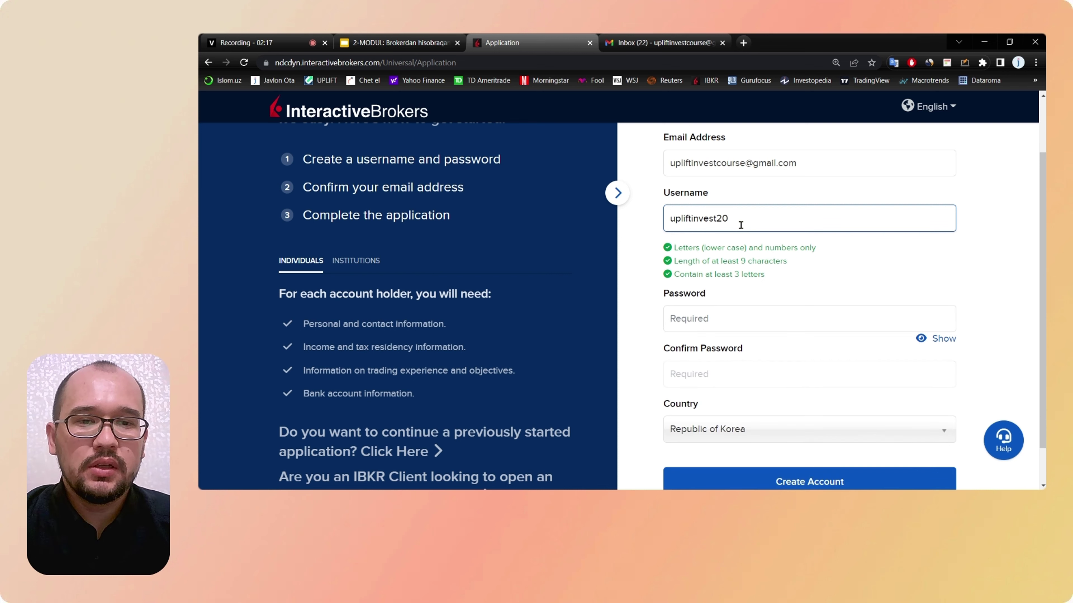
left_click(637, 250)
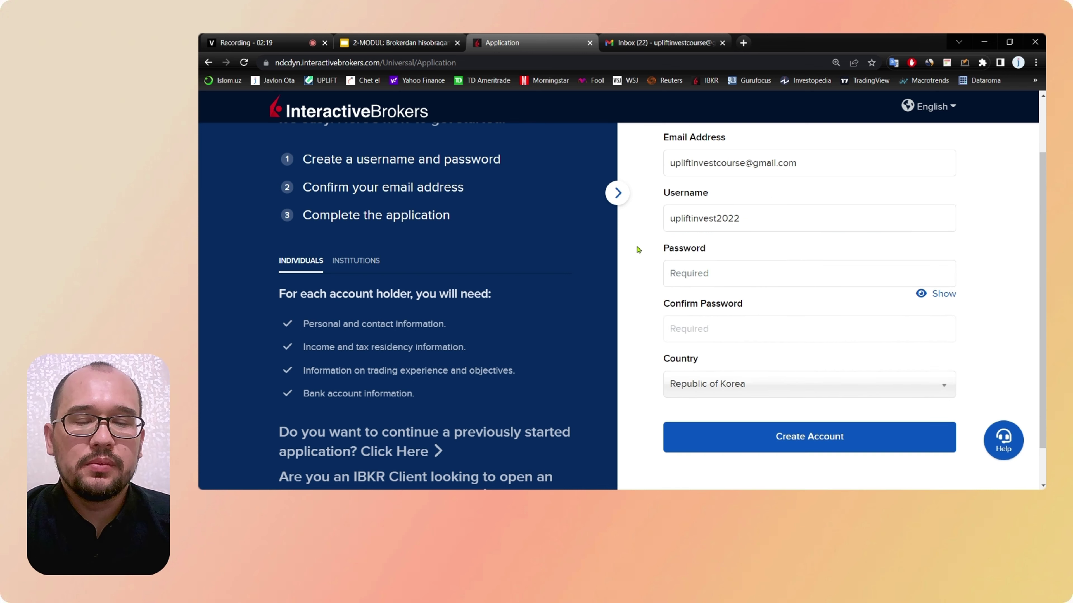
left_click_drag(740, 230, 639, 253)
left_click(638, 253)
scroll(638, 252, "down", 1)
left_click(699, 243)
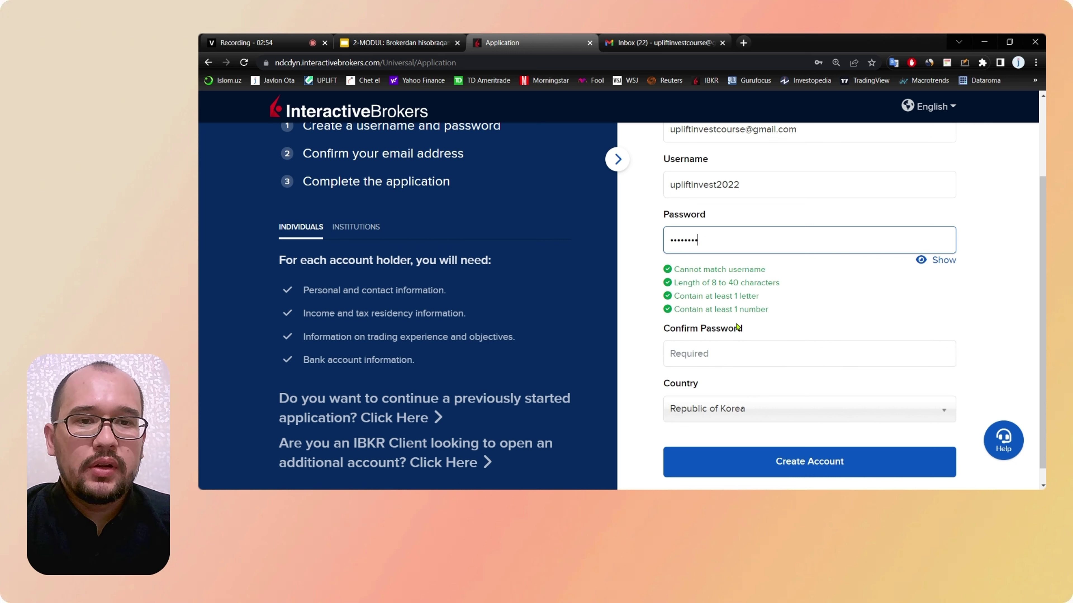
Step: Retype the account password in Confirm Password
left_click(725, 354)
type("••••••••")
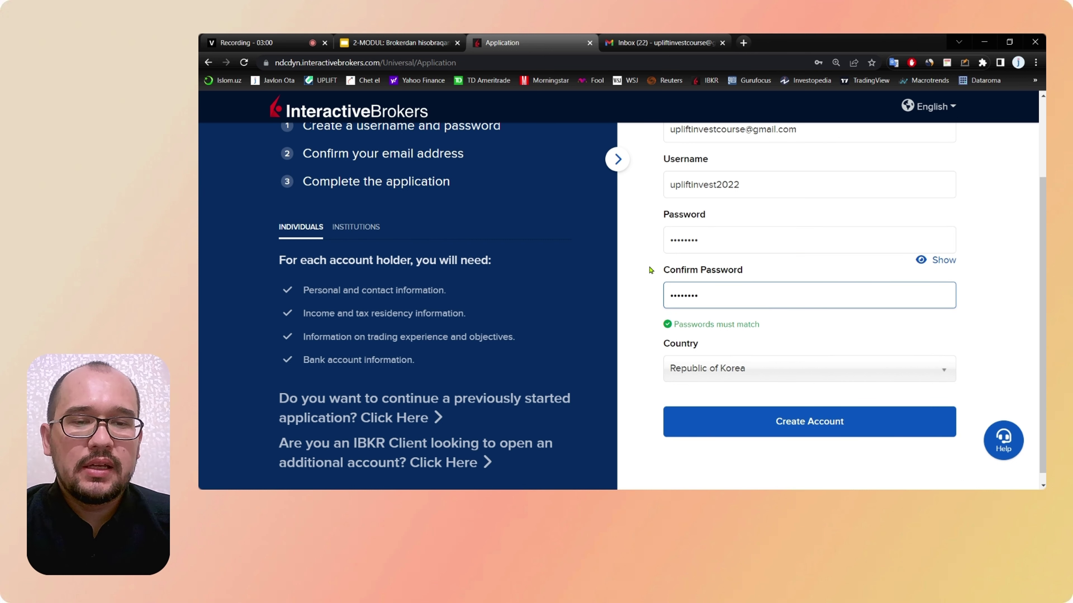
scroll(649, 265, "down", 1)
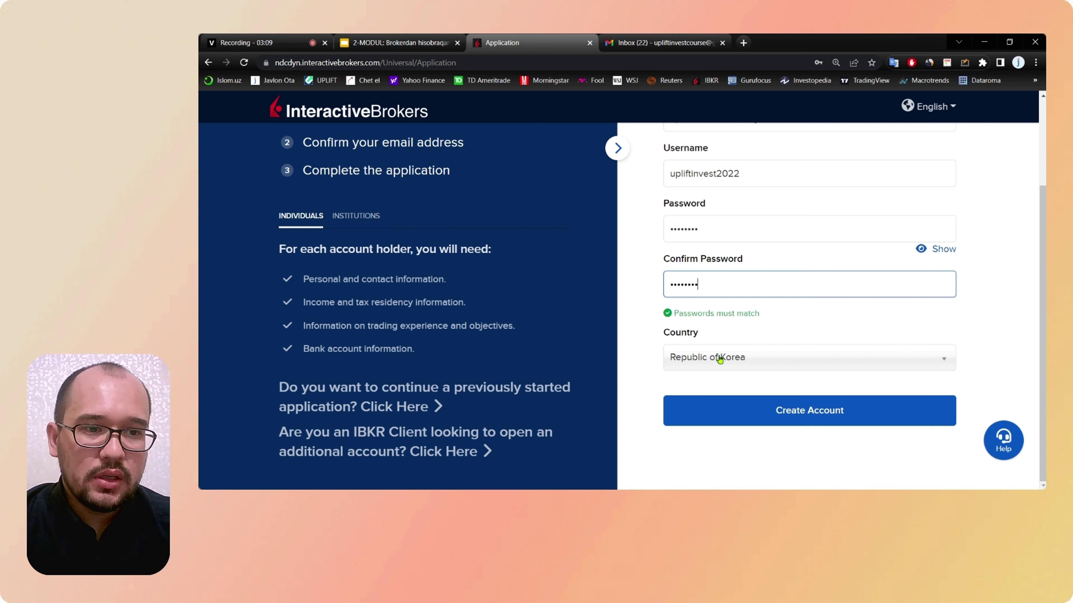
Step: Search the Country list for 'uz', then leave Republic of Korea selected
left_click(741, 359)
type("uz")
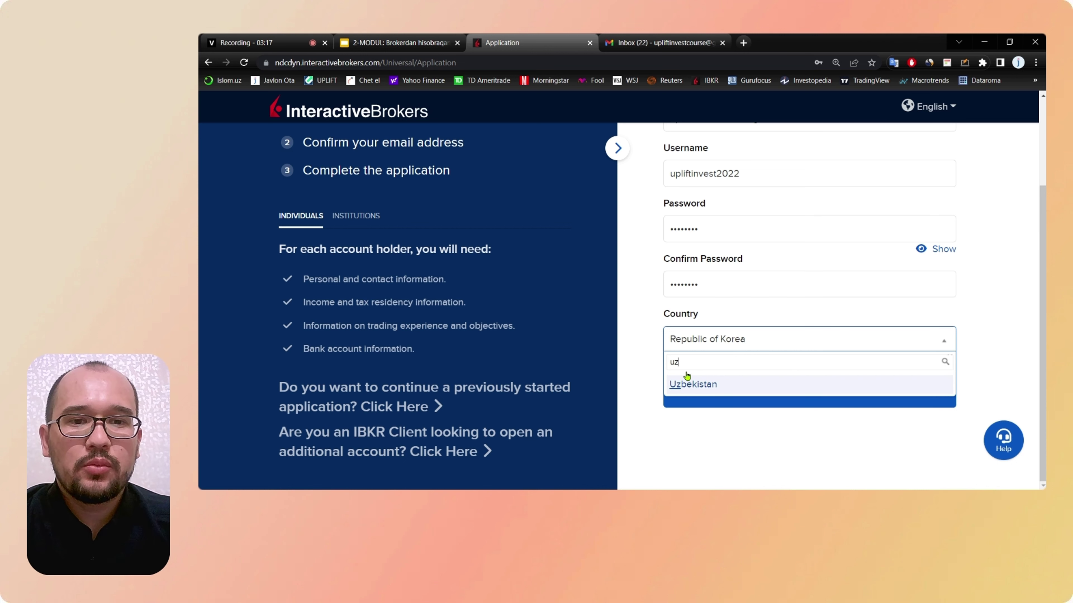
key("BackSpace")
key("BackSpace")
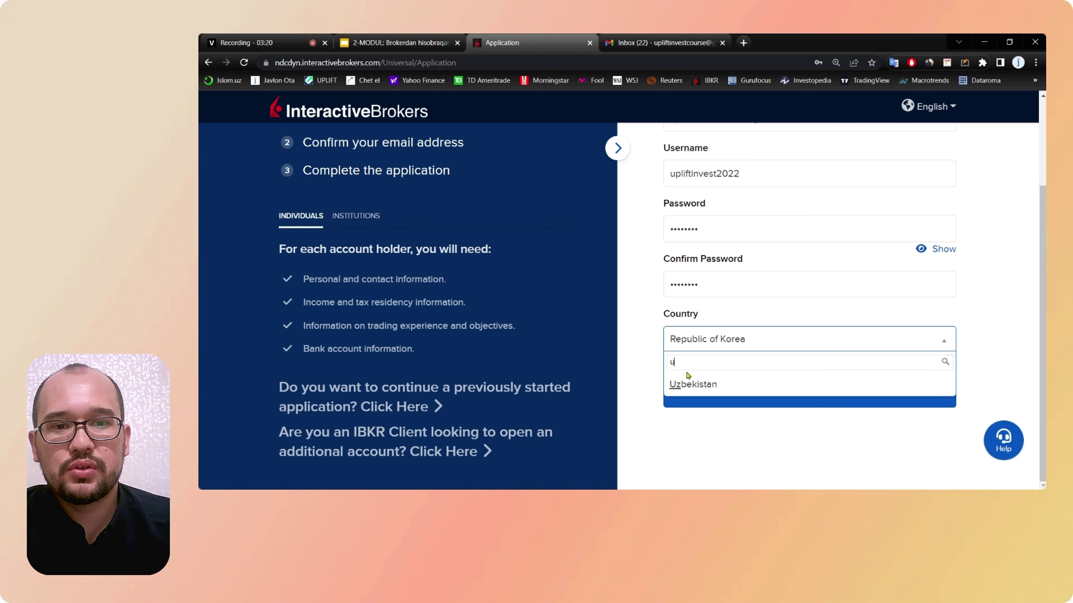
left_click(638, 349)
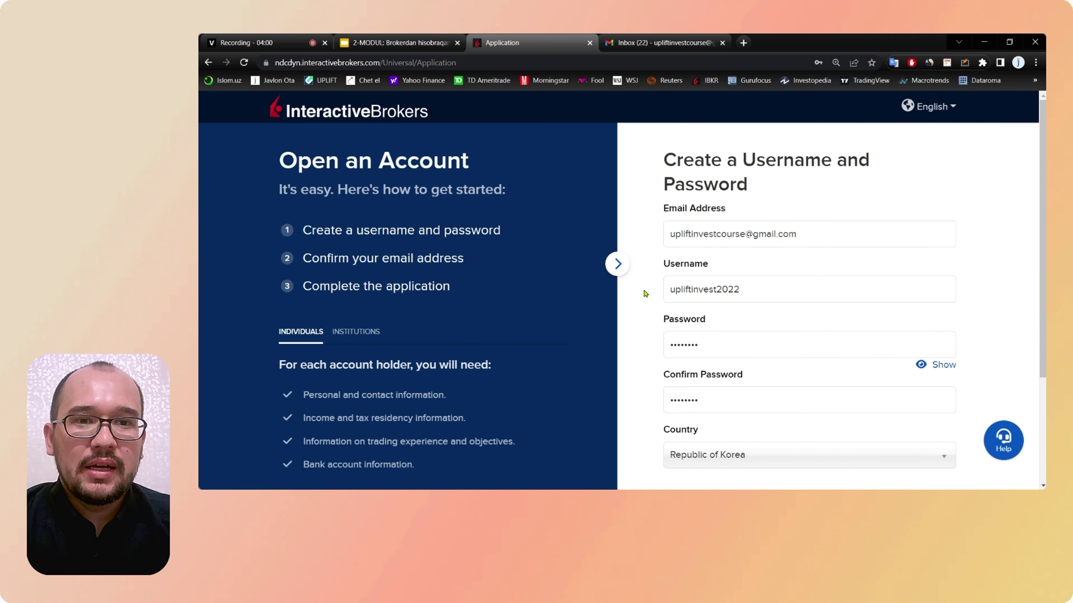
Step: Submit the completed sign-up form to create the account
scroll(645, 294, "down", 1)
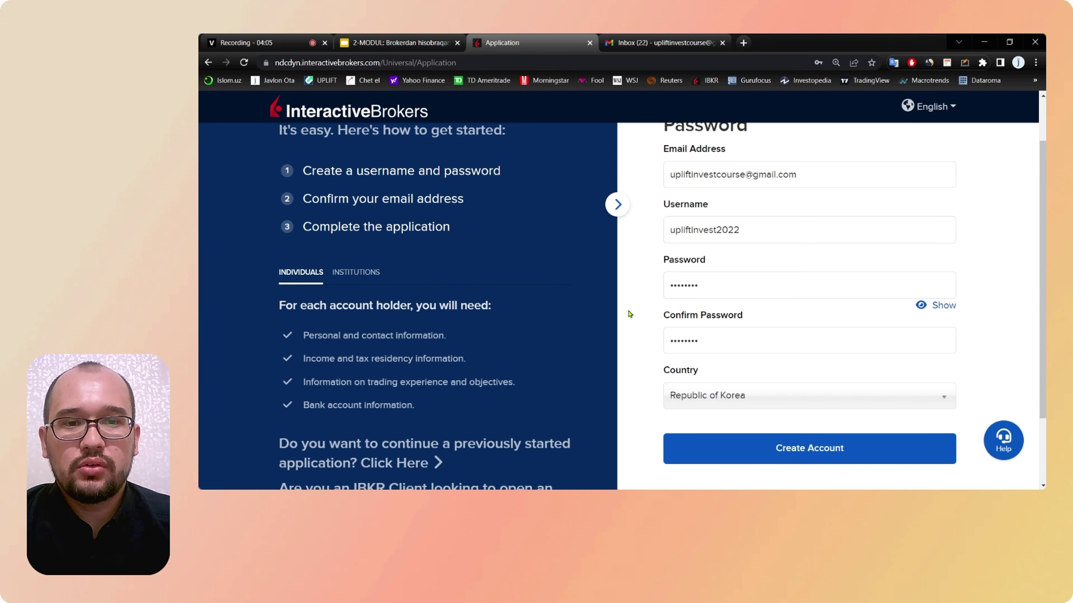
scroll(630, 314, "up", 1)
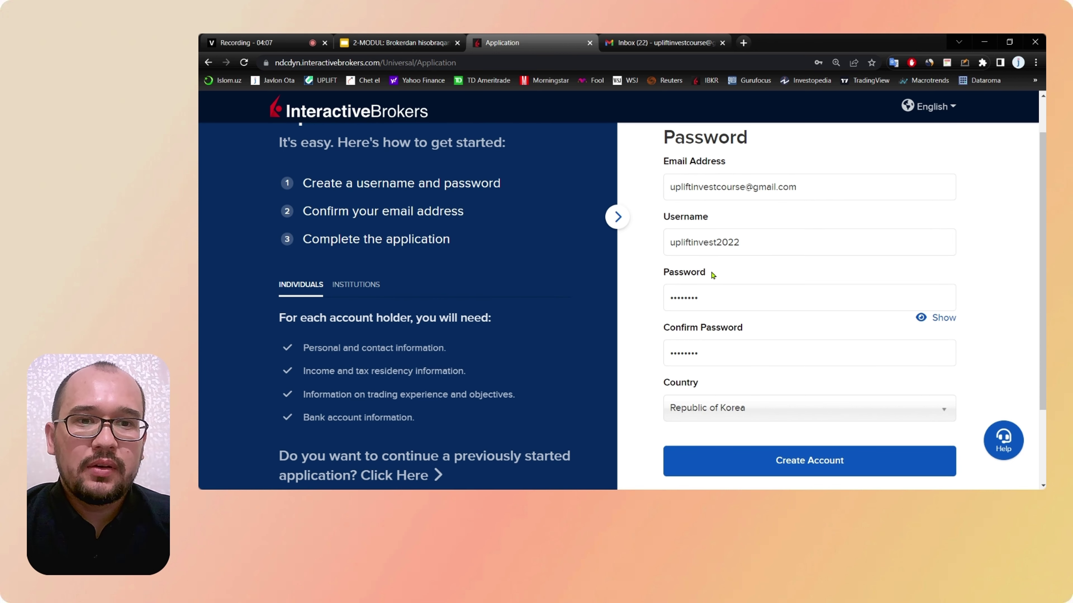
scroll(731, 333, "down", 2)
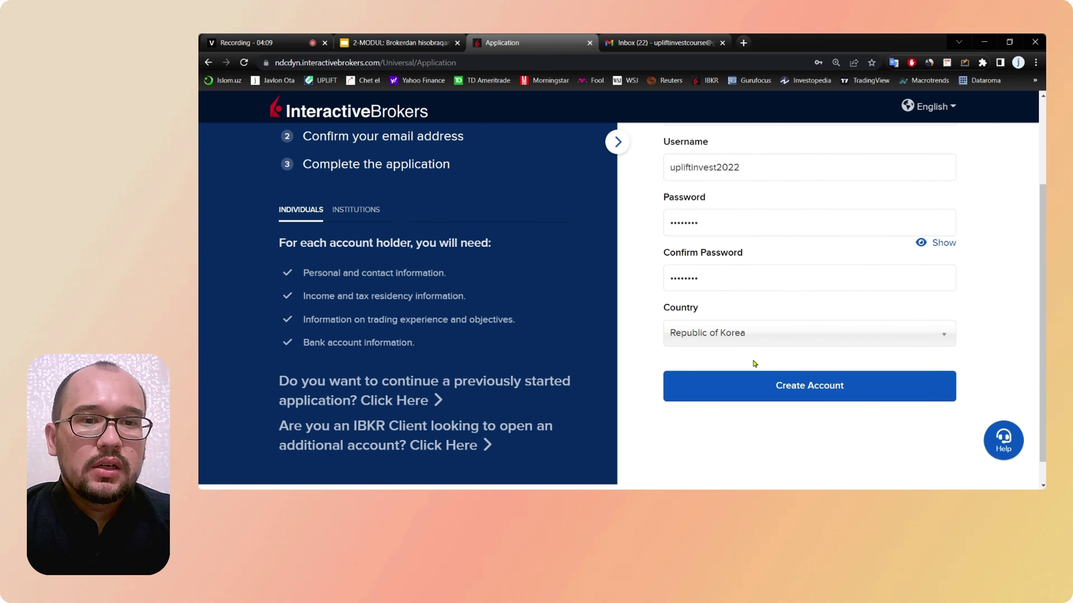
left_click(795, 388)
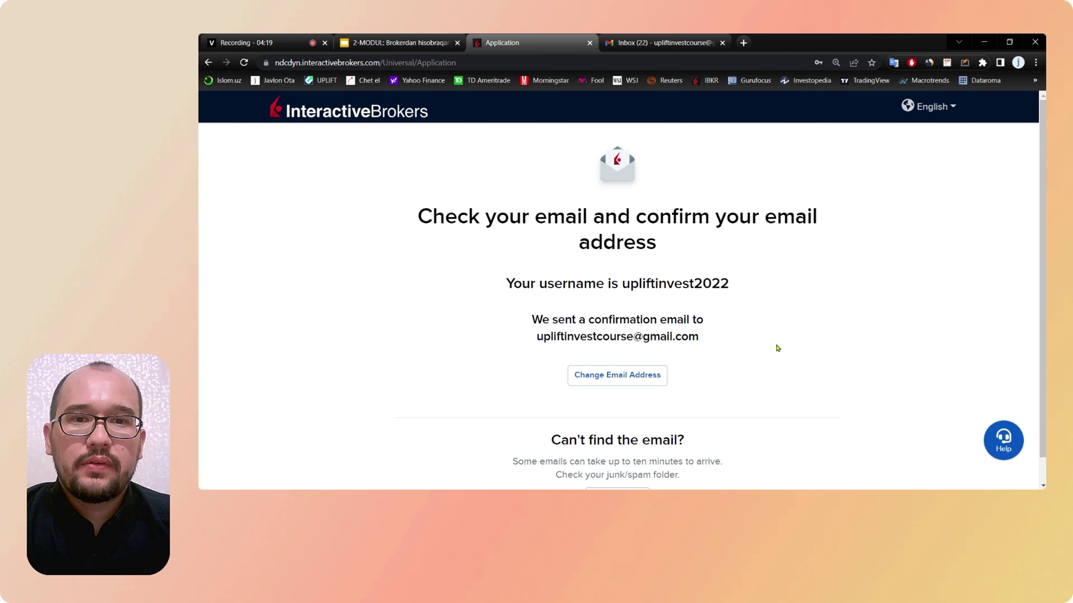
Step: Select the username on the confirmation page and switch to the Gmail inbox
left_click_drag(623, 284, 725, 269)
left_click(434, 258)
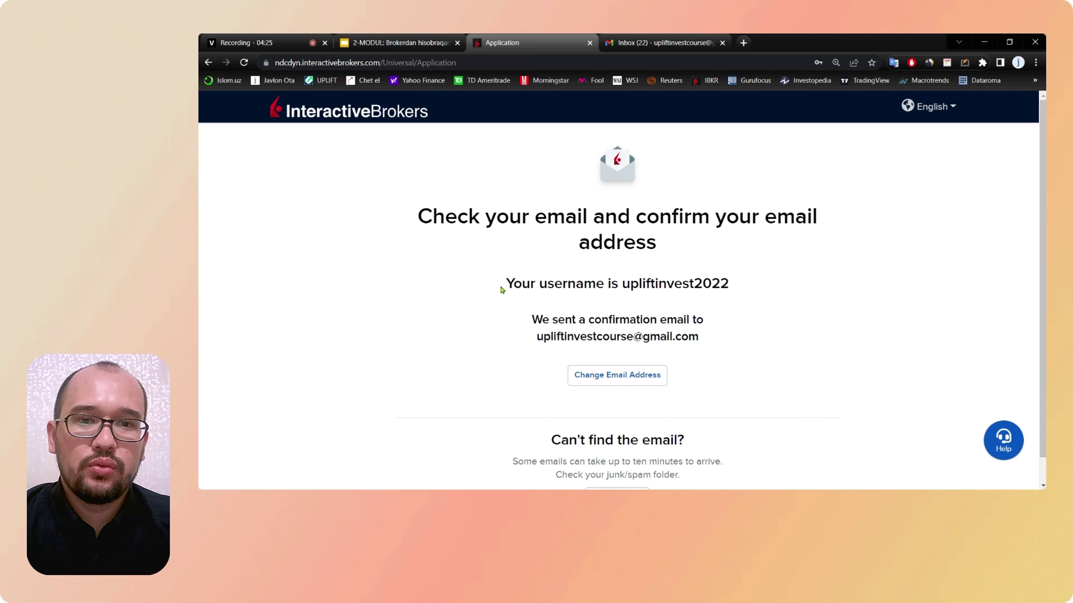
left_click(647, 42)
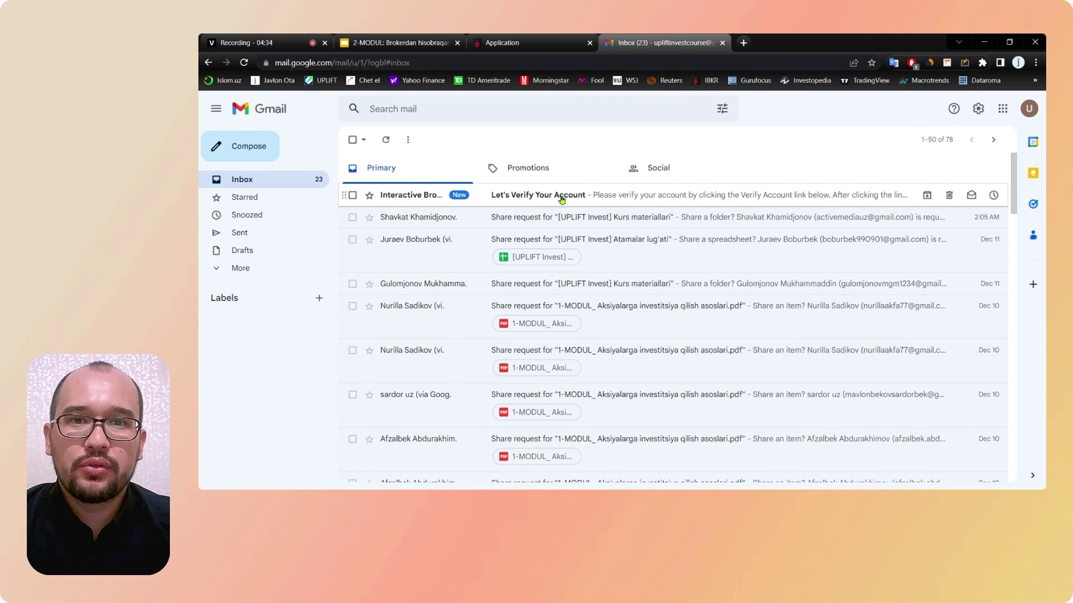
Step: Open the broker's 'Let's Verify Your Account' email and click Verify Account
left_click(561, 200)
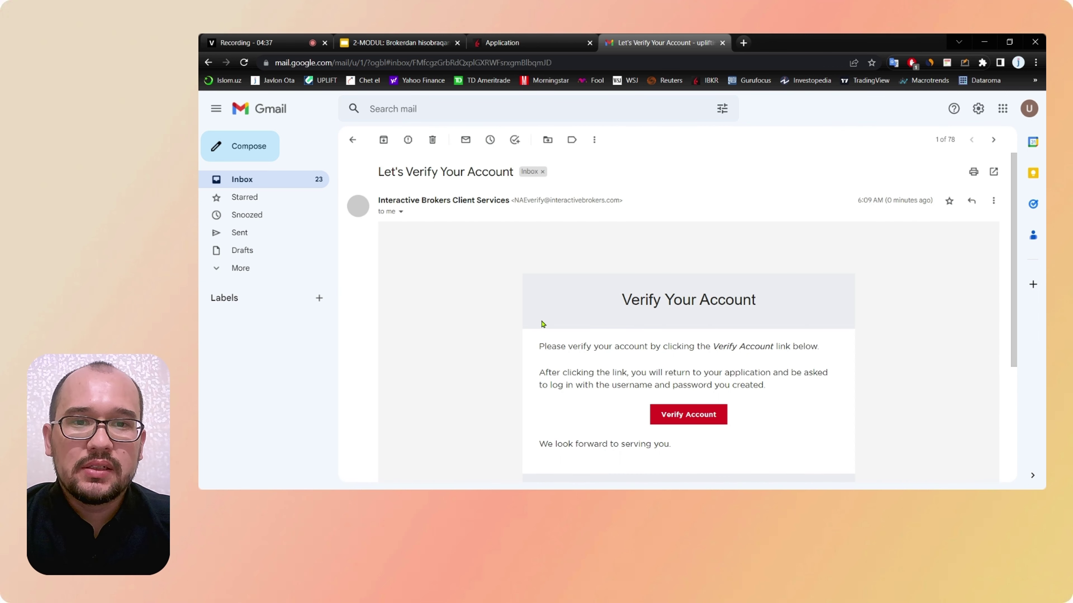
scroll(543, 323, "down", 5)
scroll(666, 206, "up", 2)
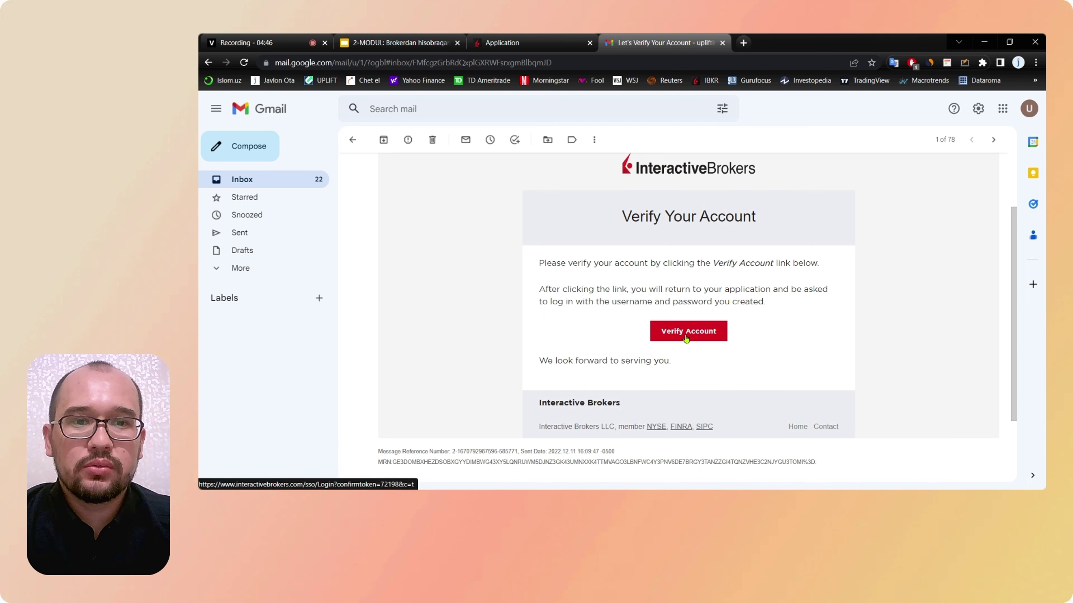
left_click(687, 338)
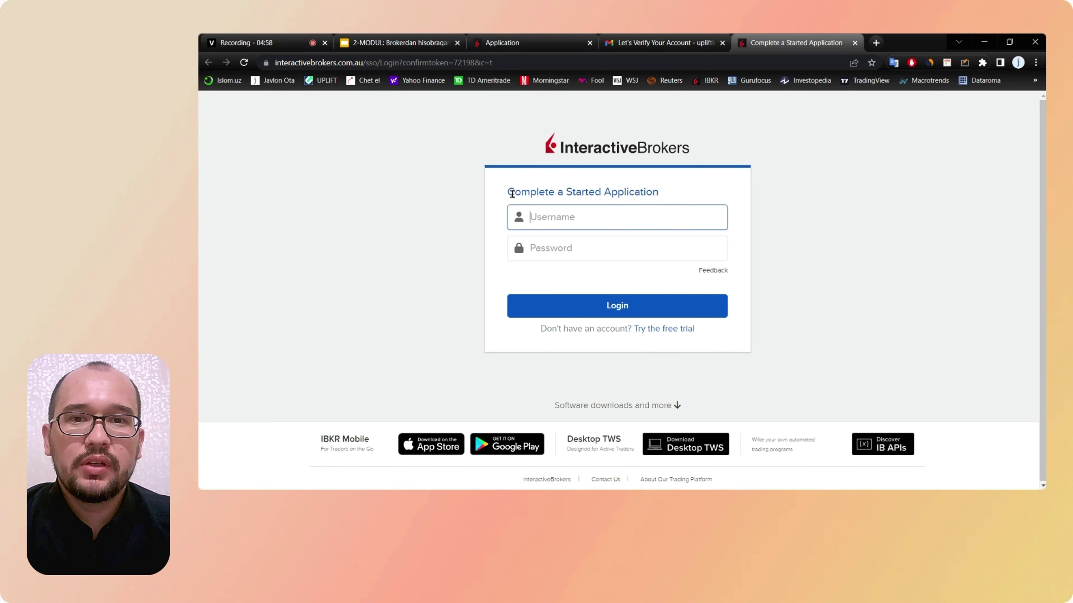
Step: Log in on Complete a Started Application with the new username and password
left_click_drag(509, 193, 664, 196)
left_click(689, 189)
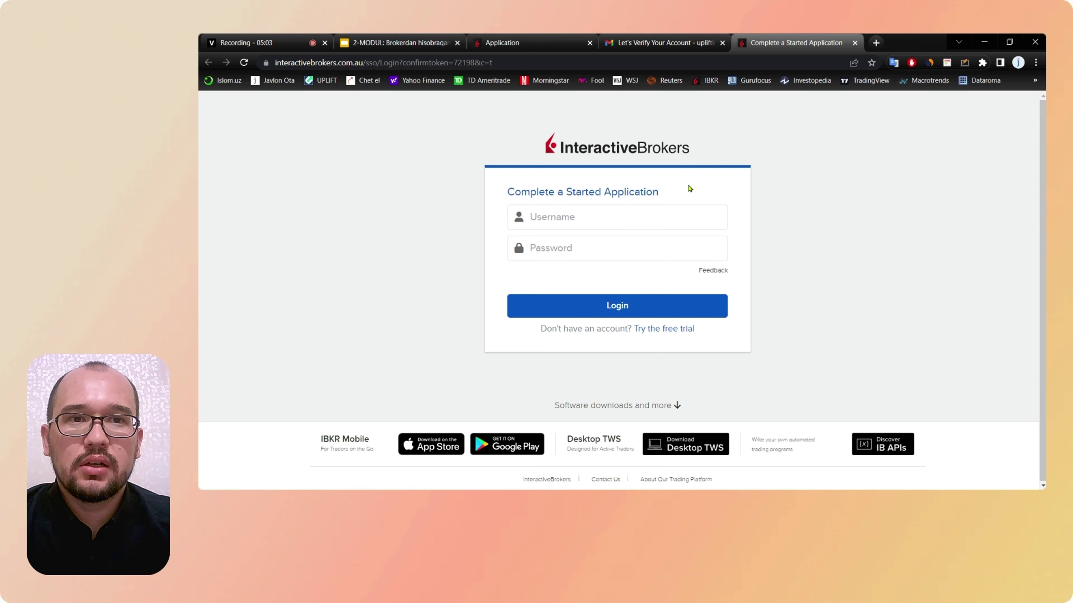
left_click(600, 219)
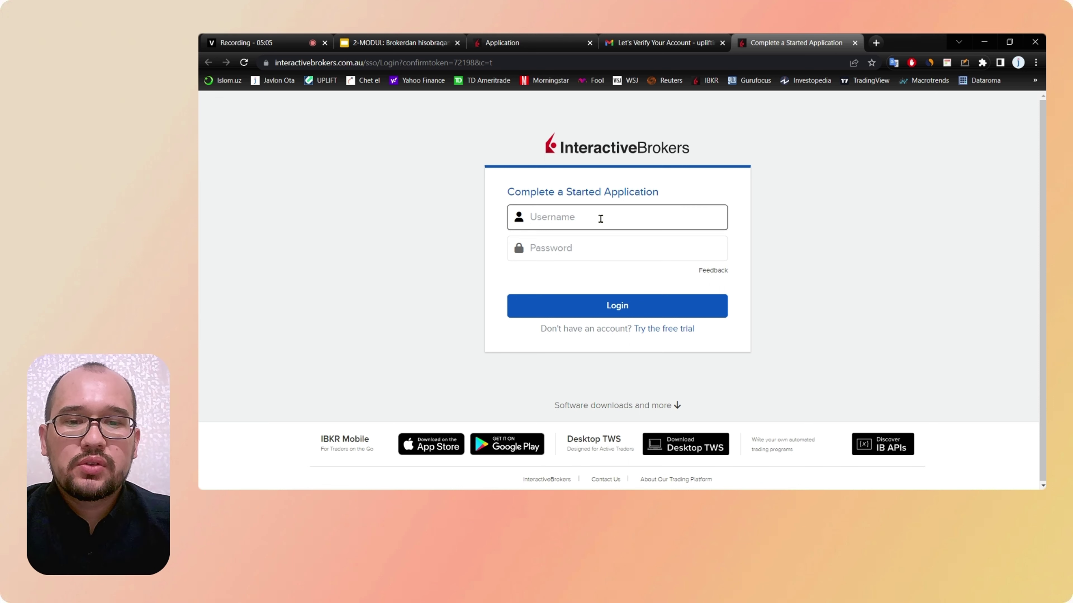
type("upliftinv")
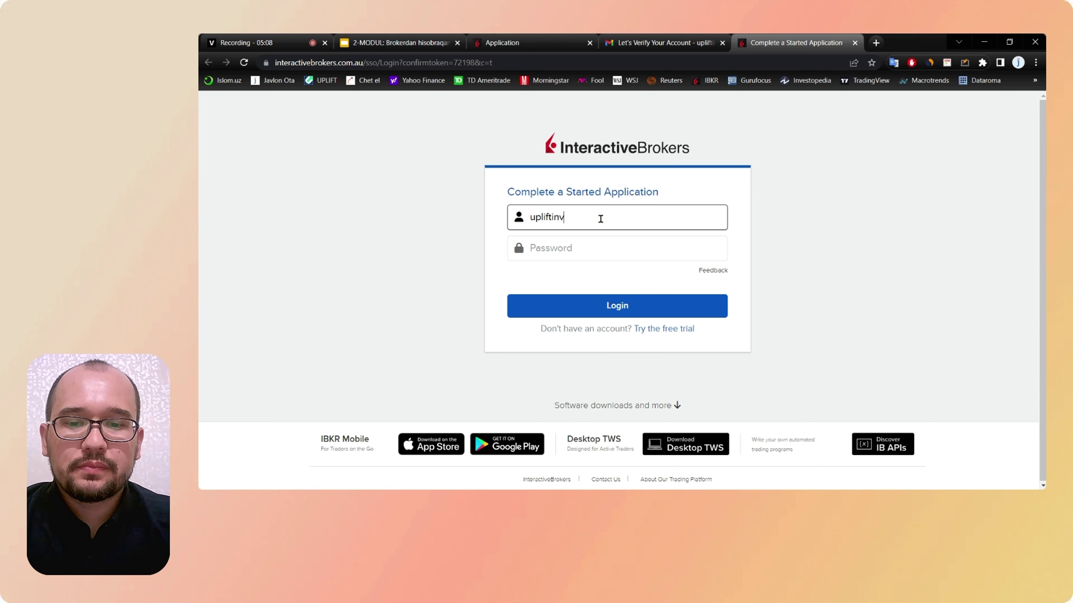
type("est2022")
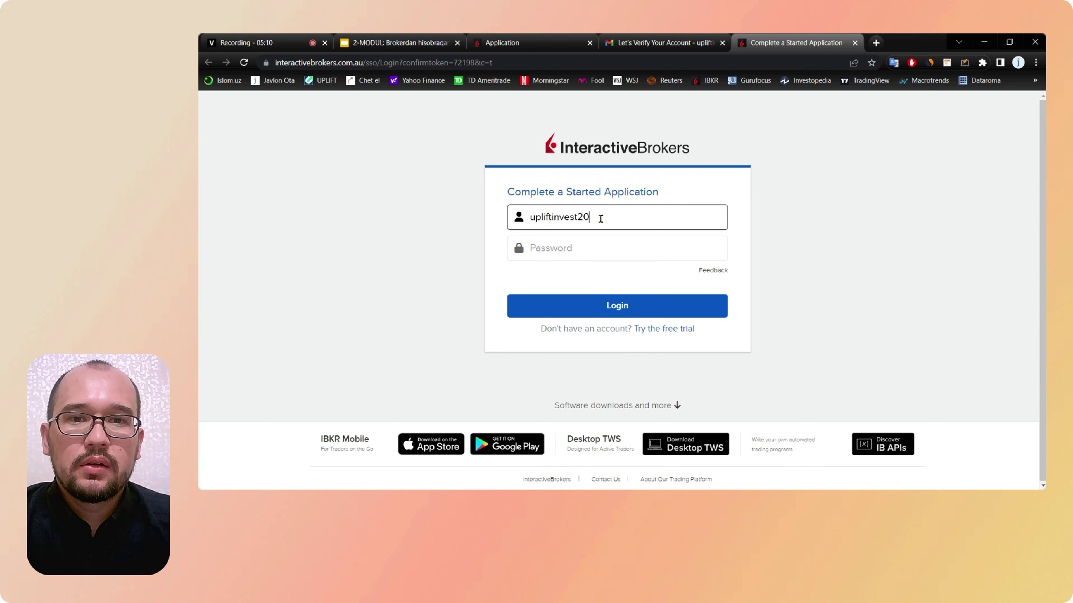
left_click(566, 253)
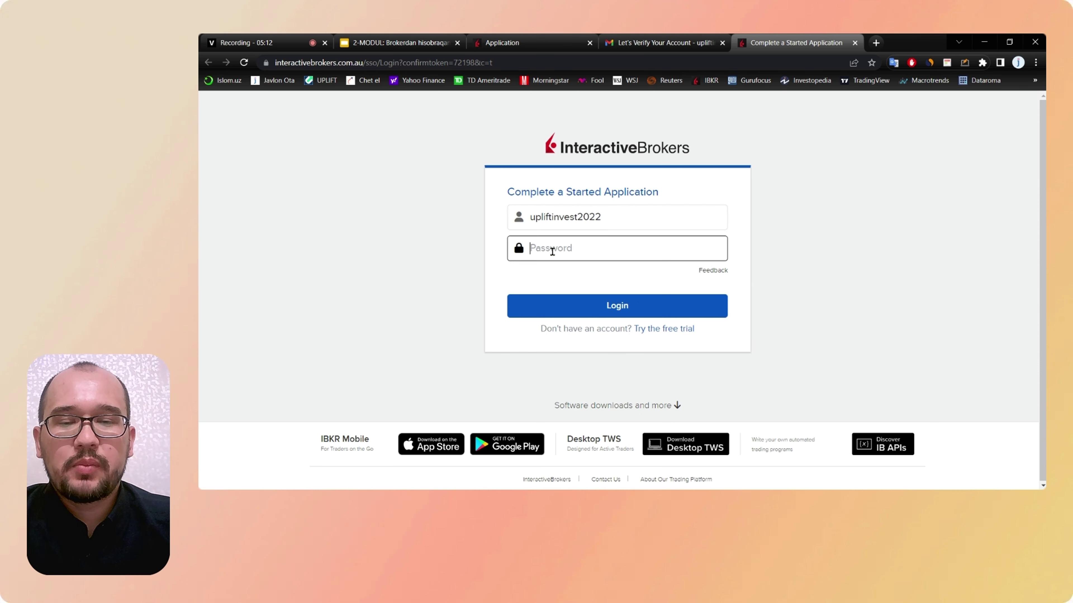
type("********")
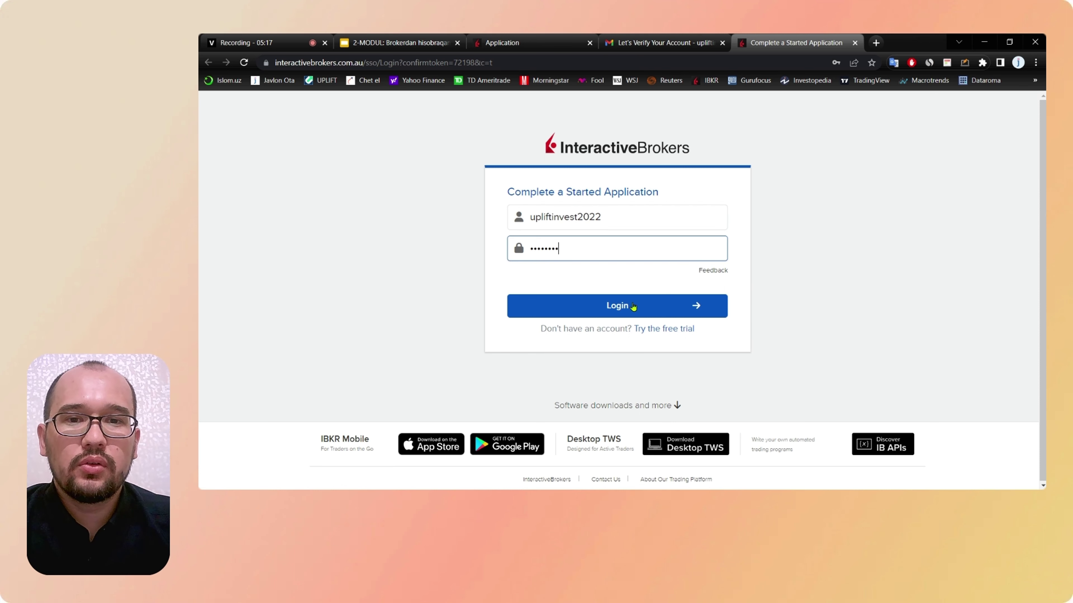
left_click(633, 307)
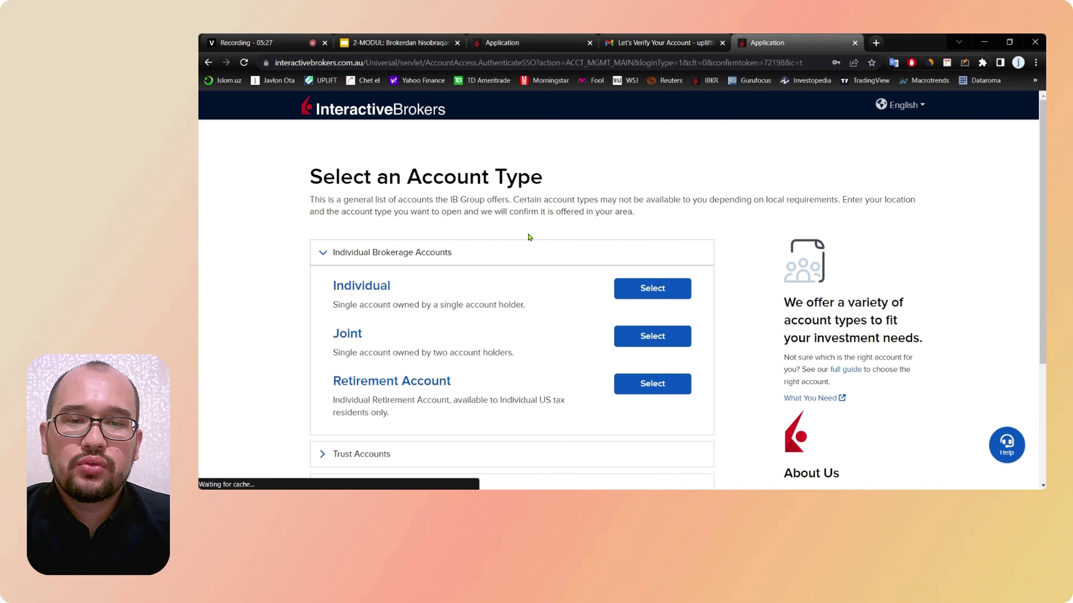
Step: Start the application from the Select an Account Type page with Individual chosen
scroll(529, 237, "down", 1)
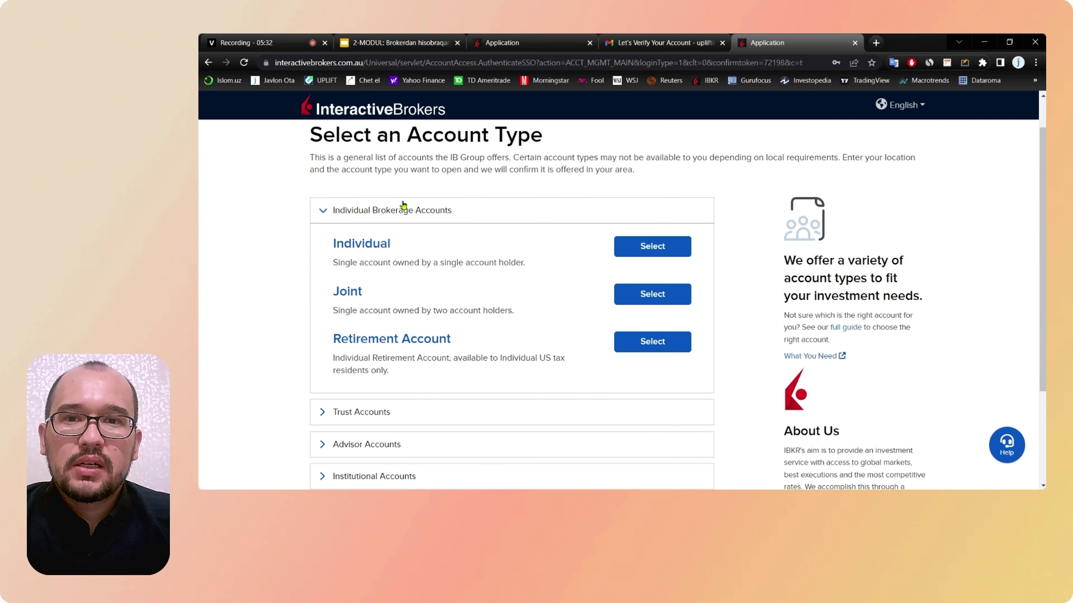
scroll(403, 206, "up", 1)
left_click_drag(547, 178, 408, 167)
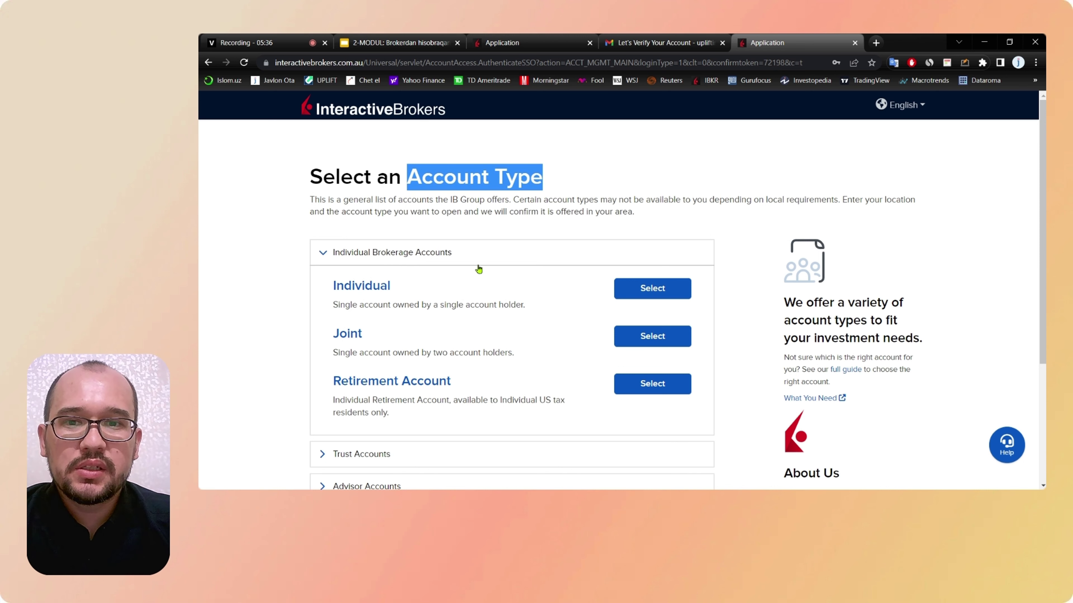
scroll(420, 295, "down", 1)
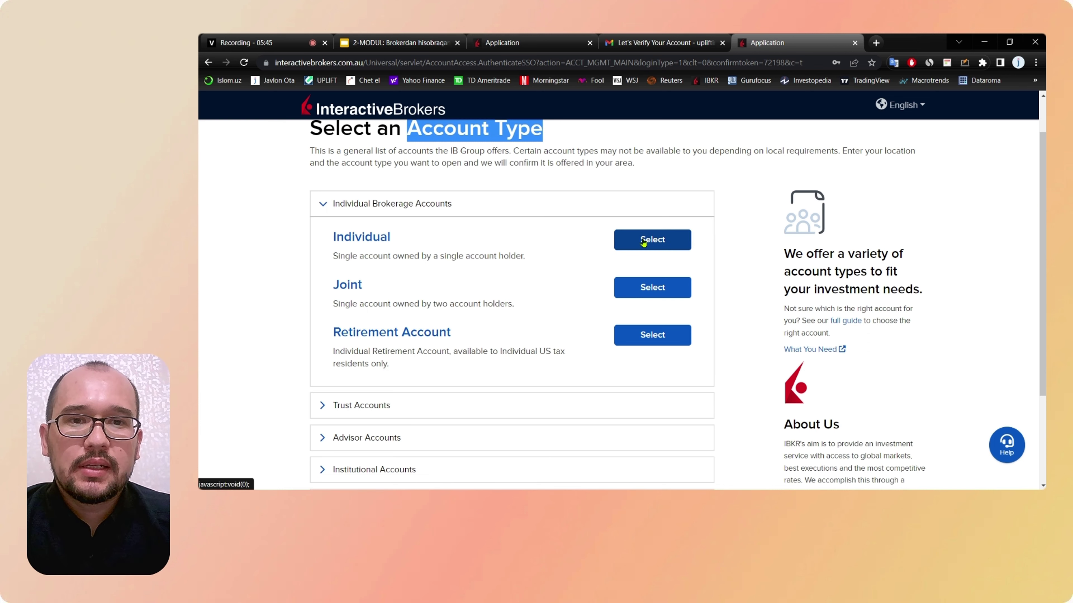
scroll(643, 241, "down", 4)
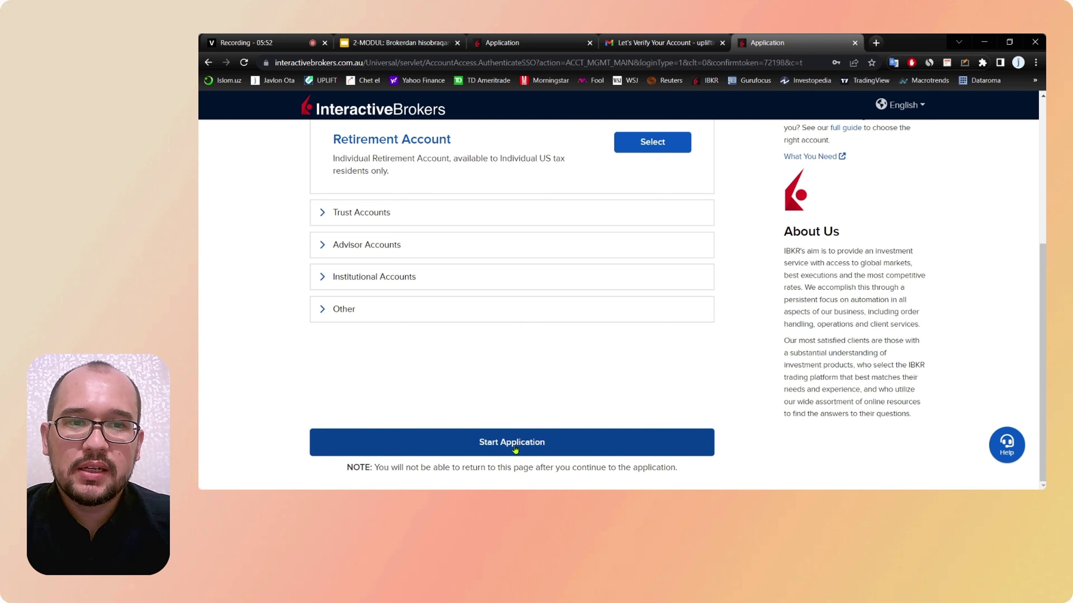
left_click(494, 444)
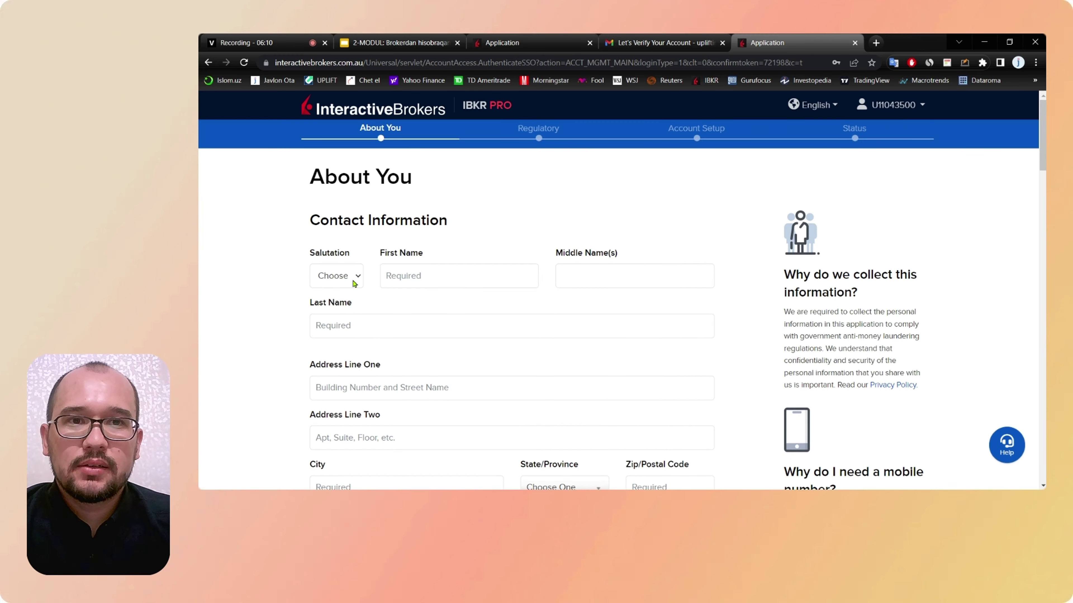
Step: Choose Mr. as the salutation on the About You form
scroll(354, 283, "down", 3)
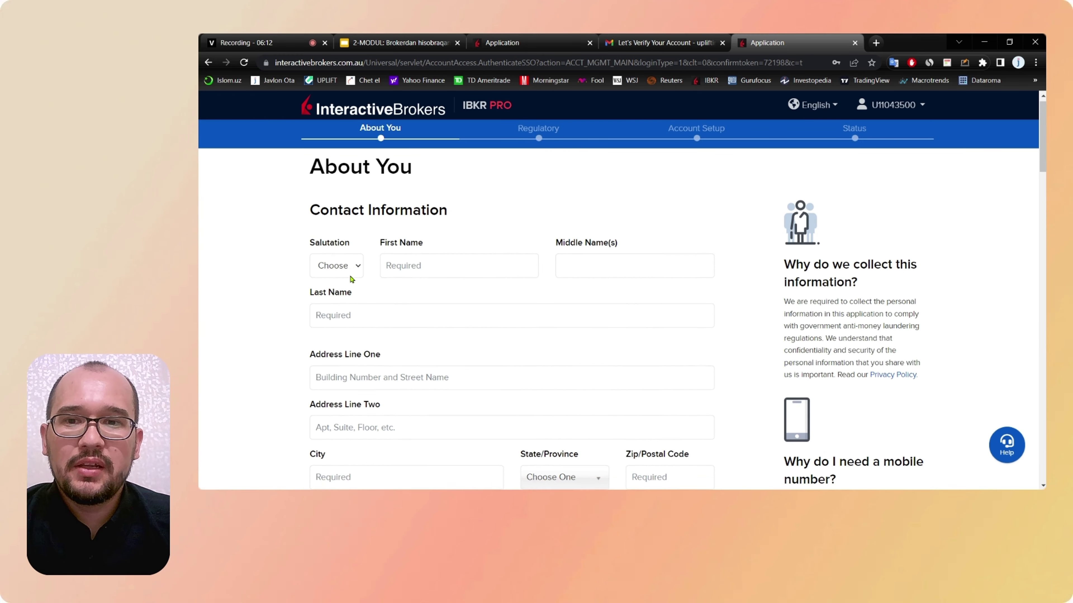
scroll(352, 279, "down", 6)
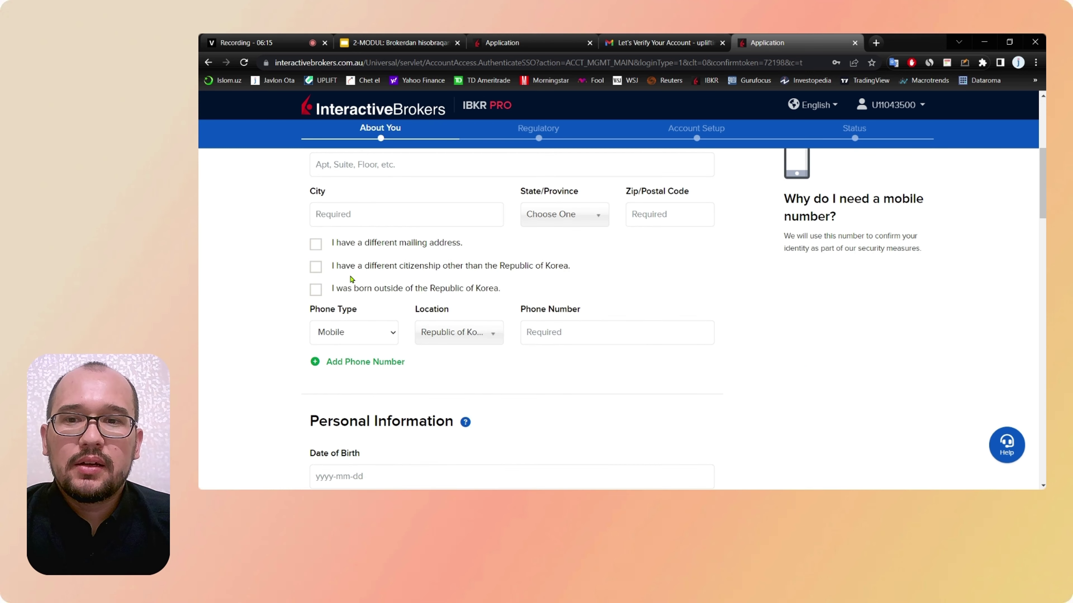
scroll(352, 279, "down", 1)
scroll(351, 279, "down", 4)
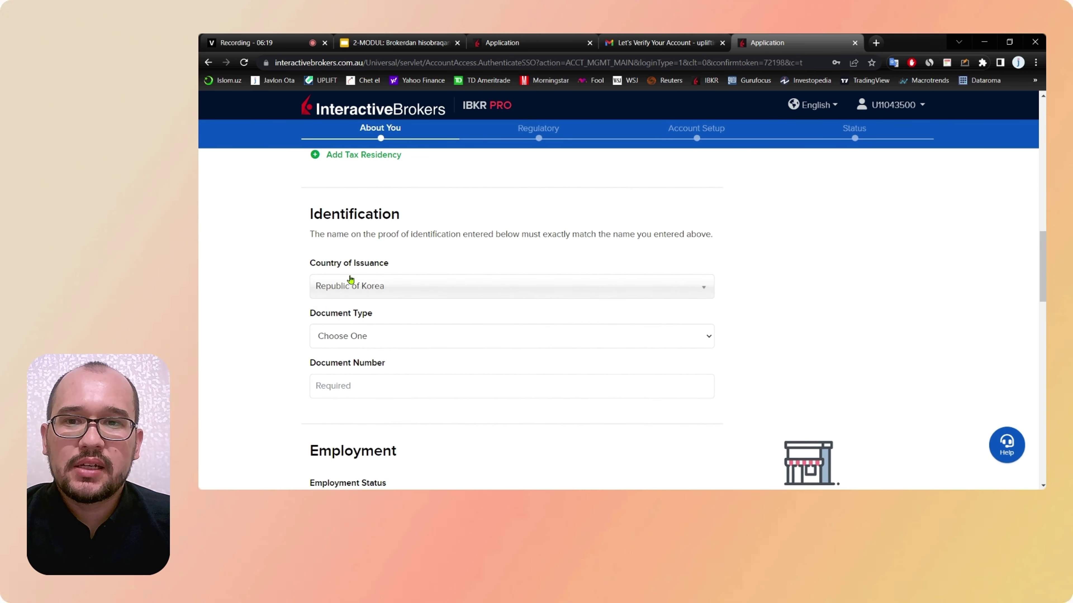
scroll(350, 278, "up", 10)
scroll(350, 278, "up", 5)
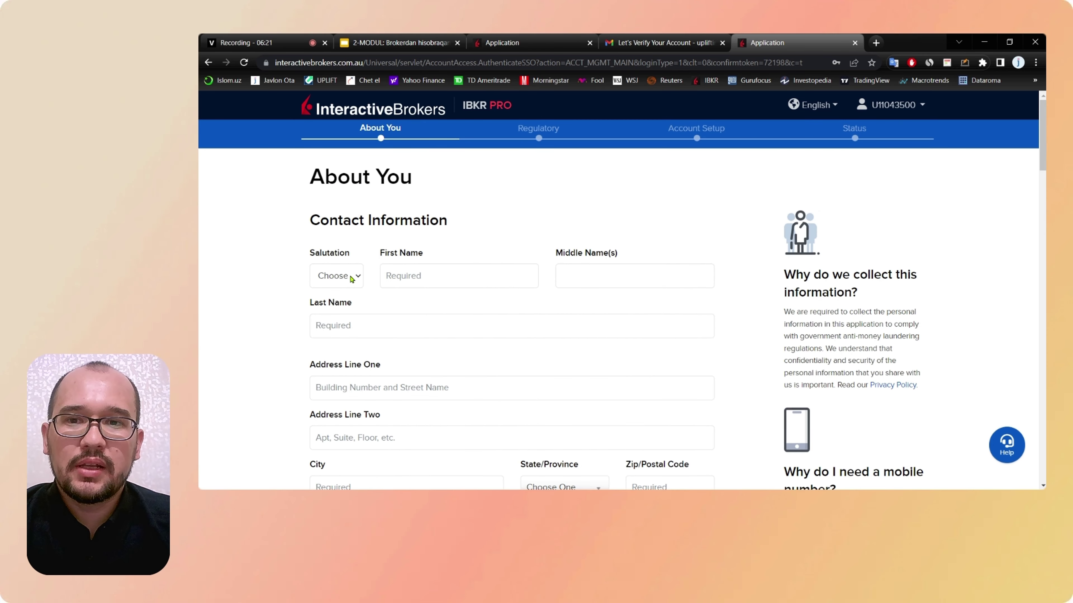
left_click(331, 280)
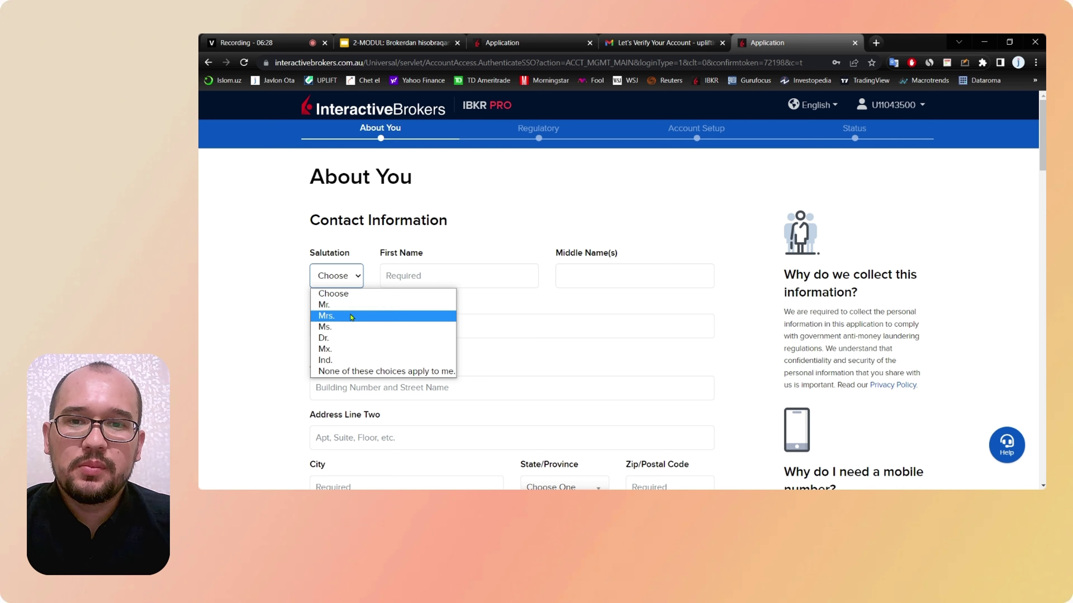
left_click(346, 308)
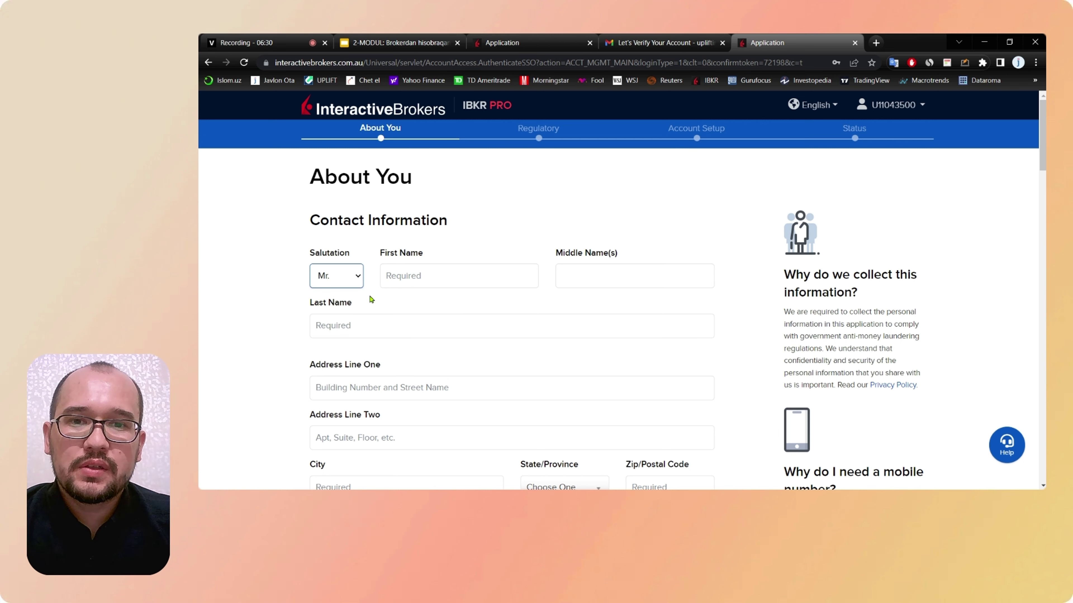
Step: Fill in the applicant's first name and last name
left_click(428, 276)
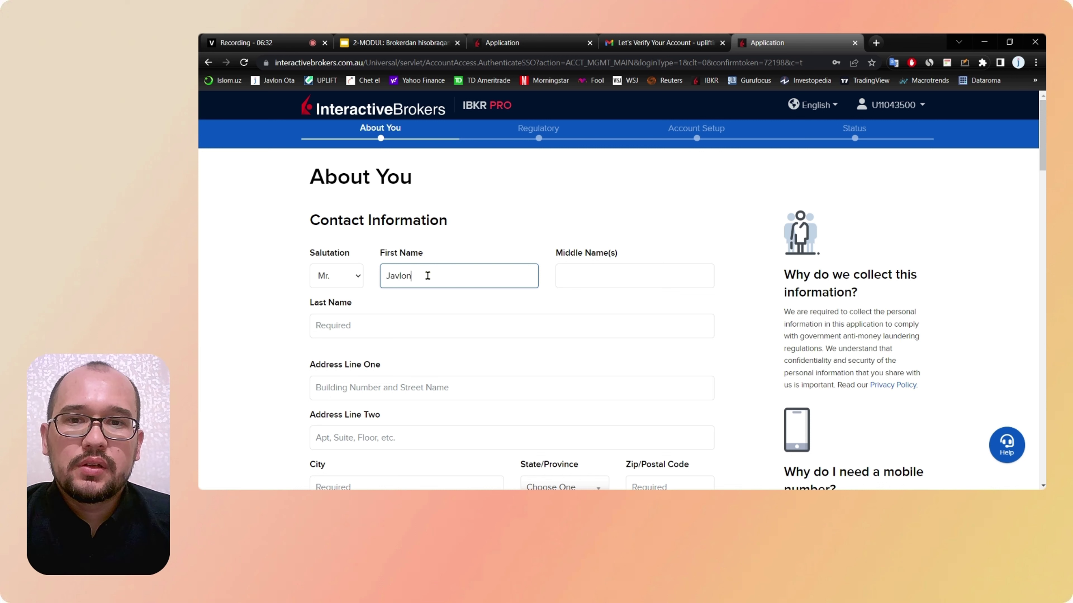
left_click(570, 277)
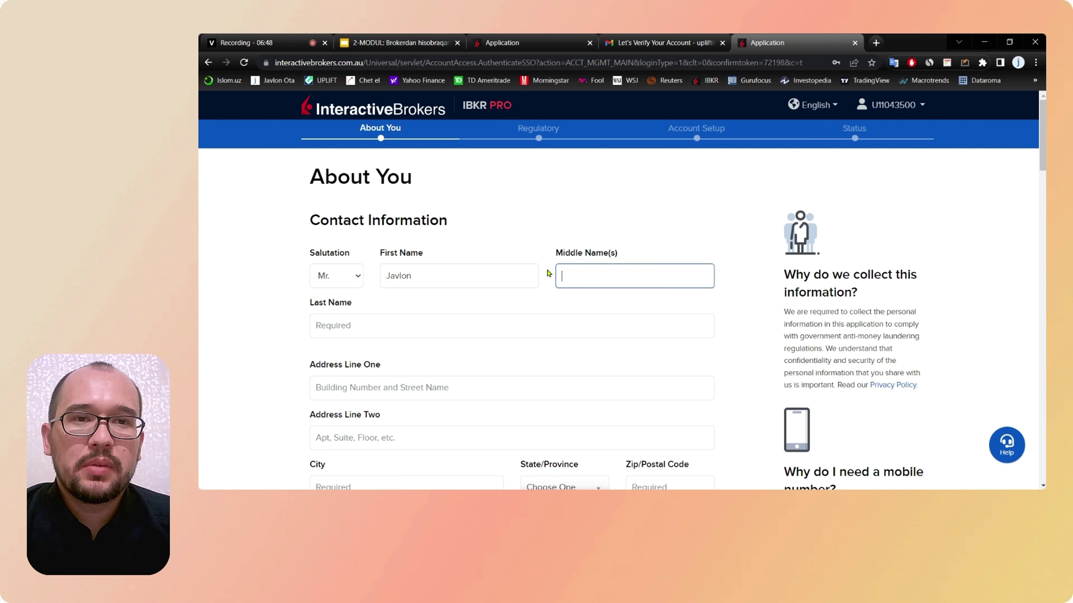
left_click(398, 336)
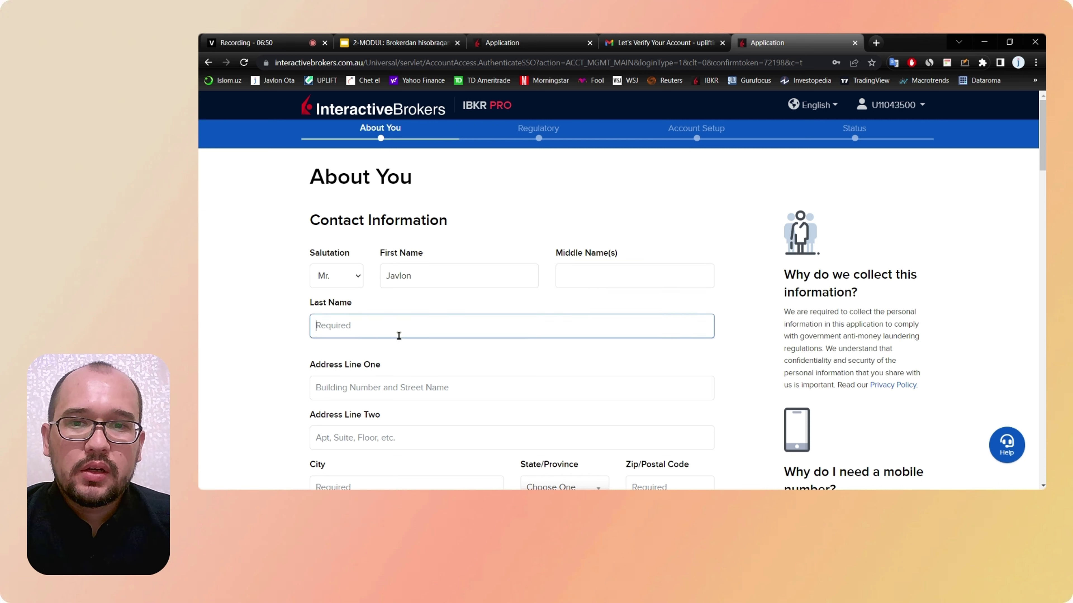
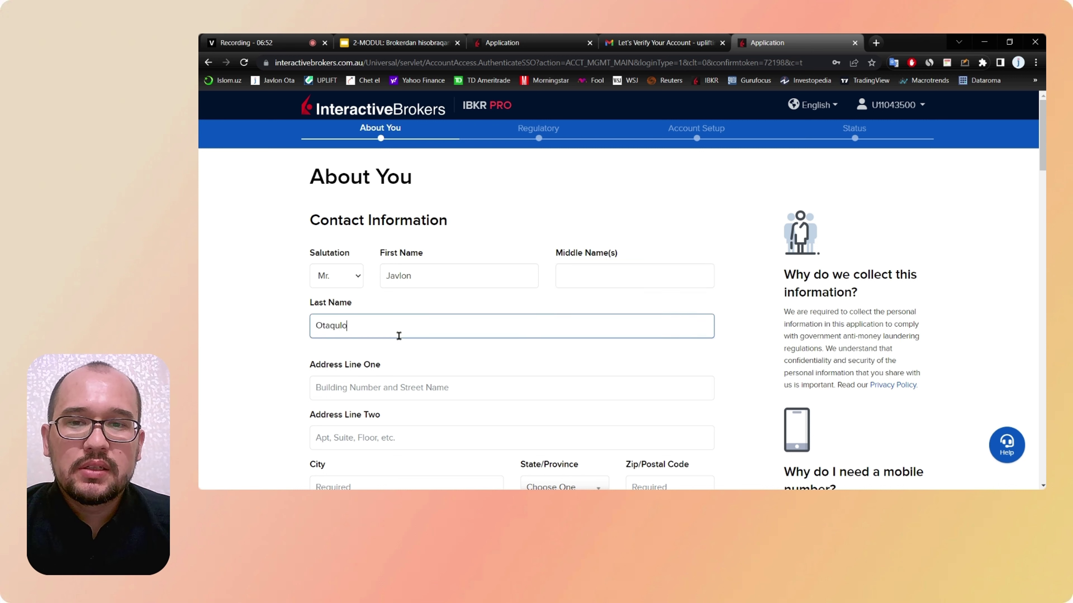
left_click(600, 277)
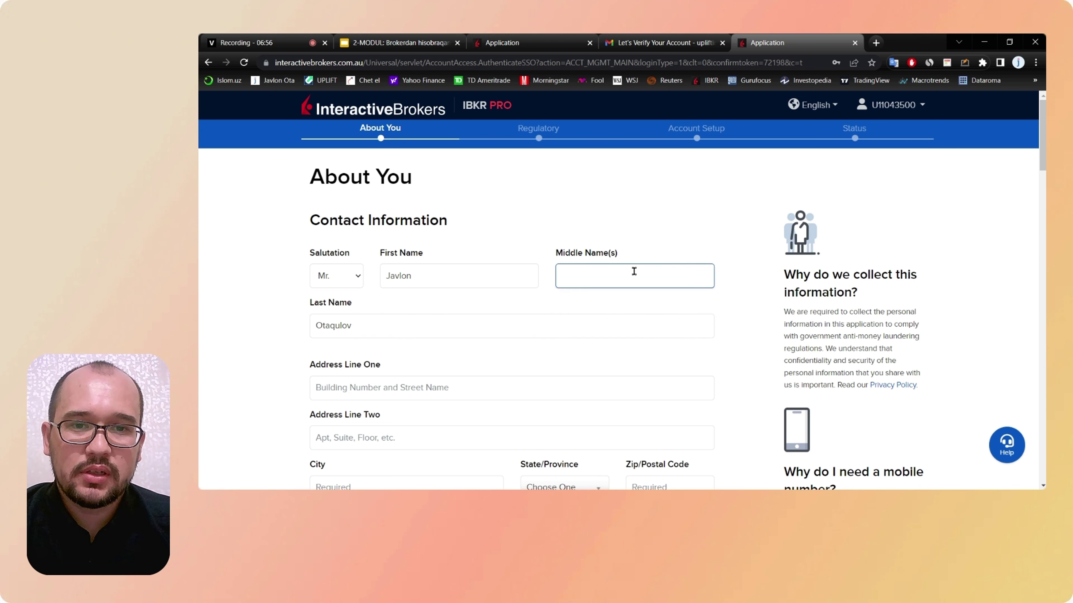
scroll(570, 273, "down", 2)
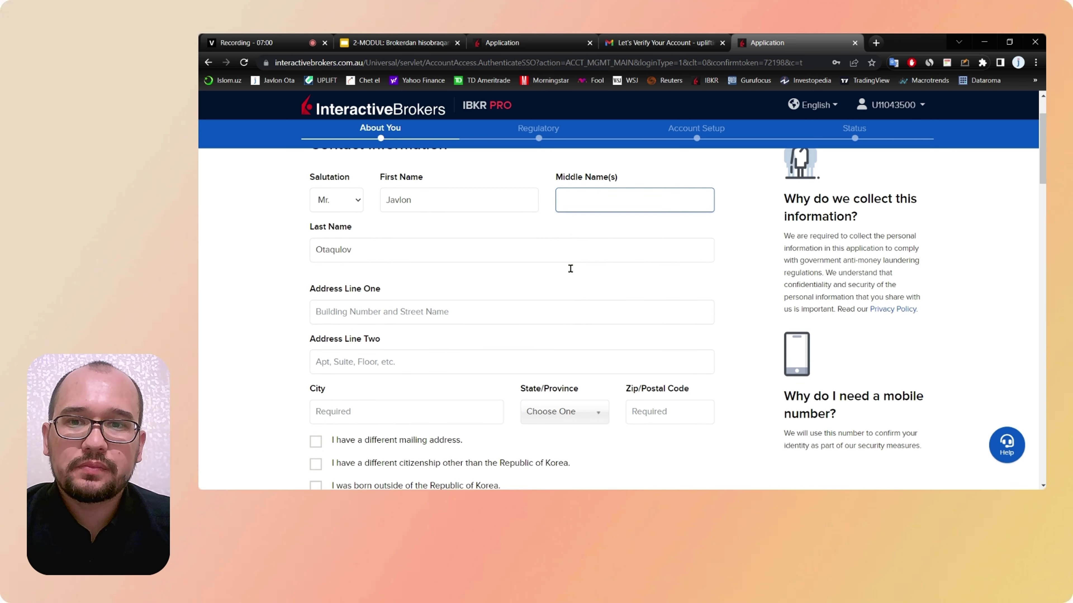
scroll(572, 272, "up", 2)
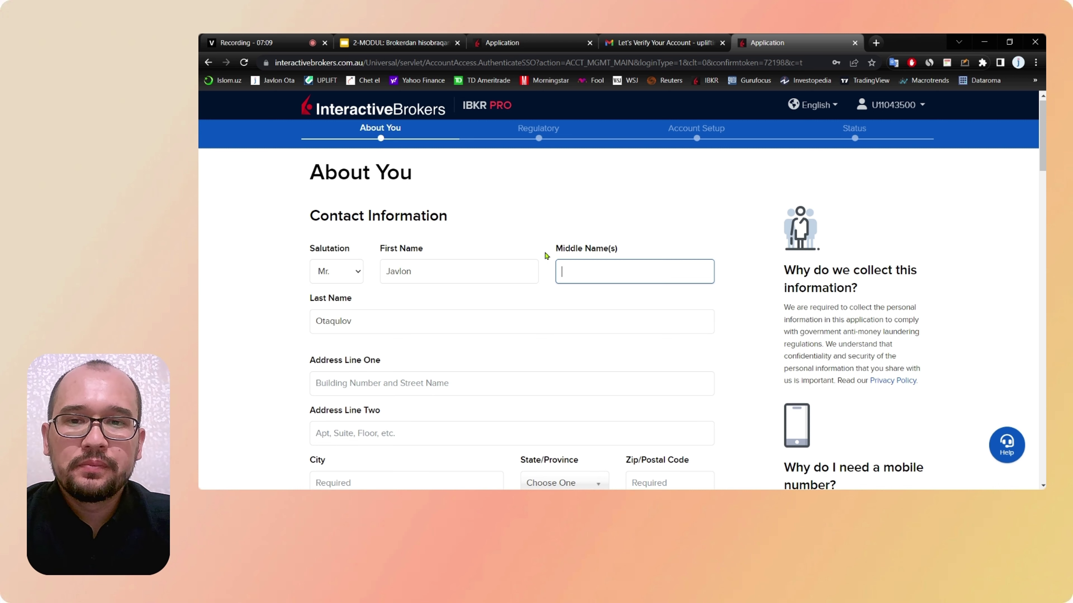
scroll(545, 256, "down", 1)
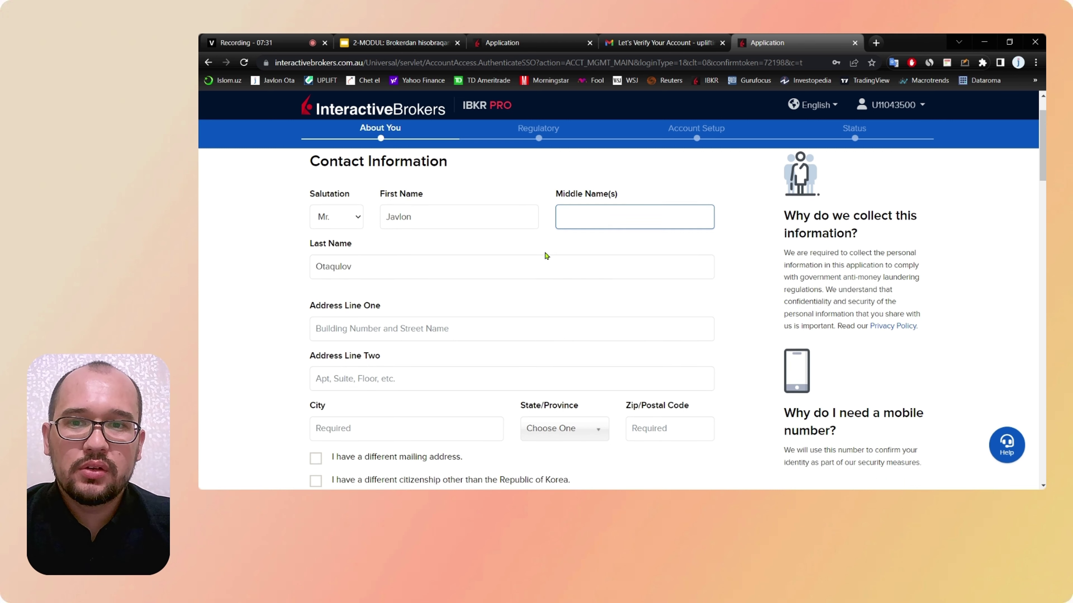
scroll(546, 254, "down", 3)
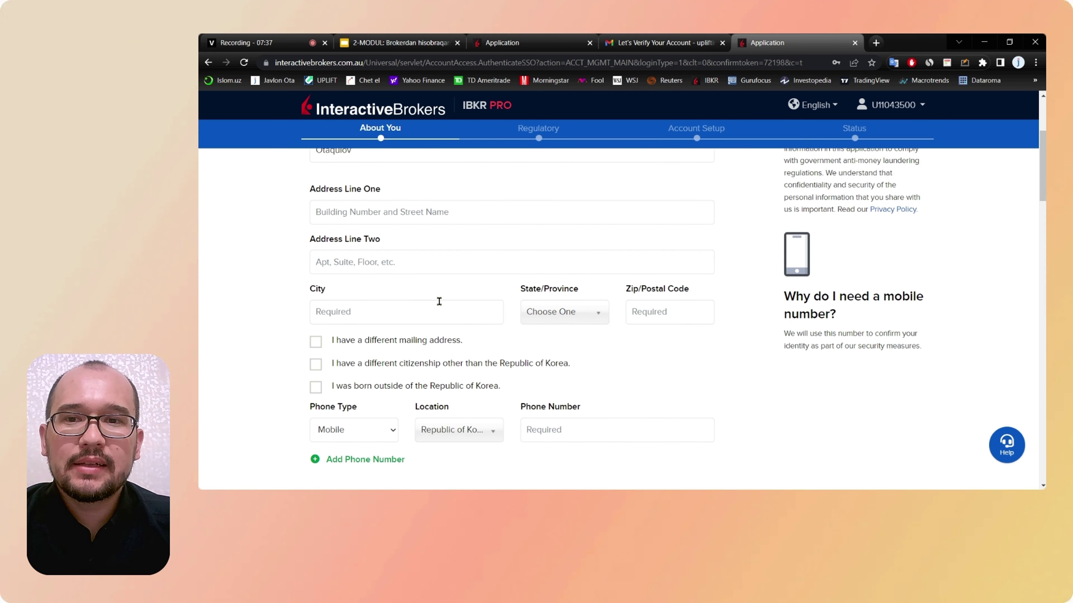
Step: Enter Seoul as the city and pick the Seoul province from State/Province
left_click(354, 306)
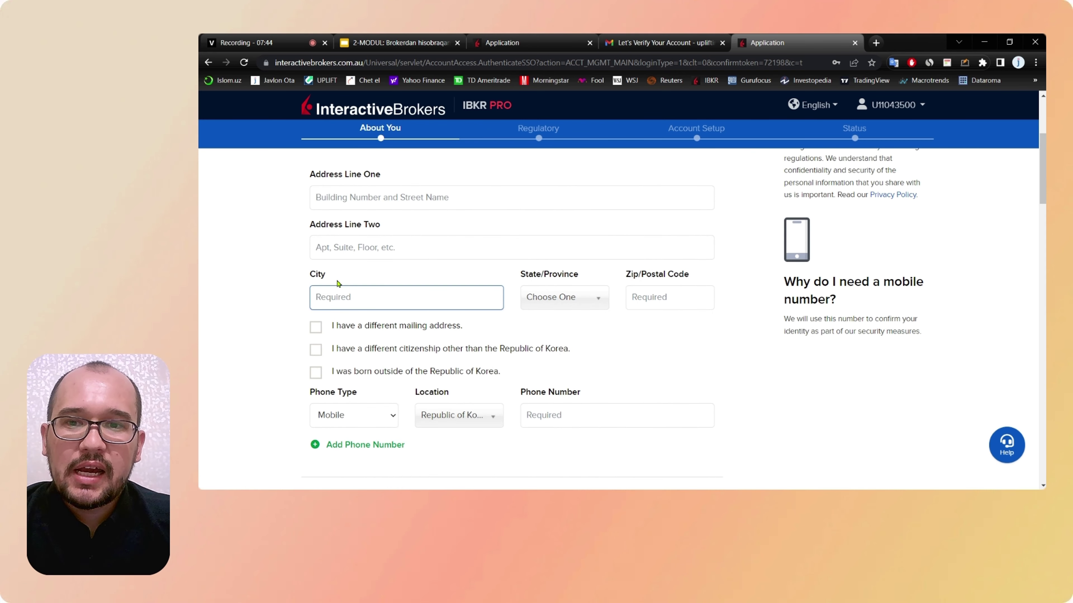
type("Seoul")
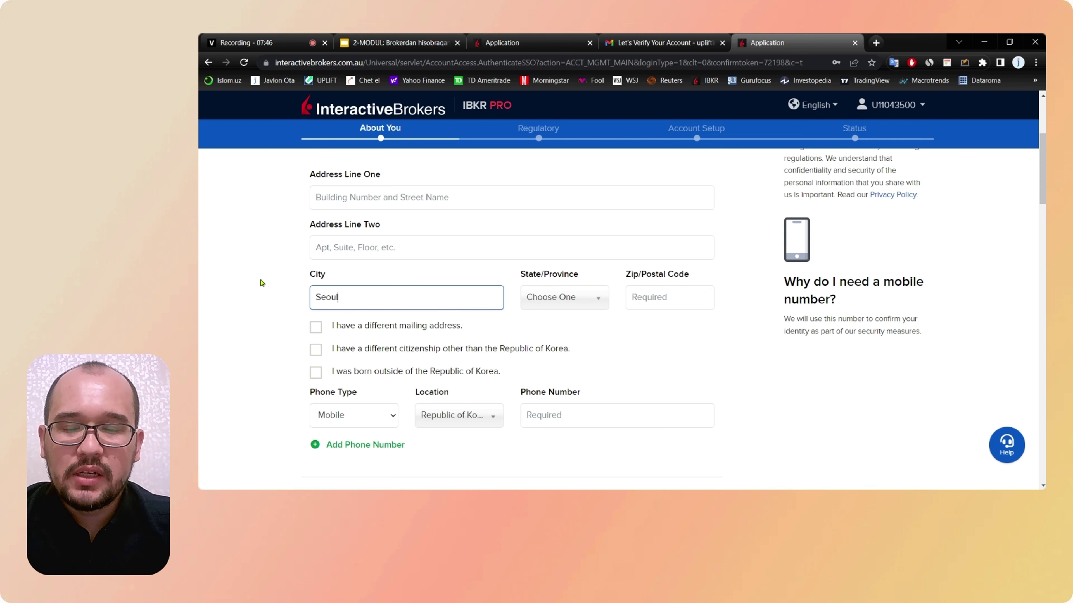
key("ctrl+a")
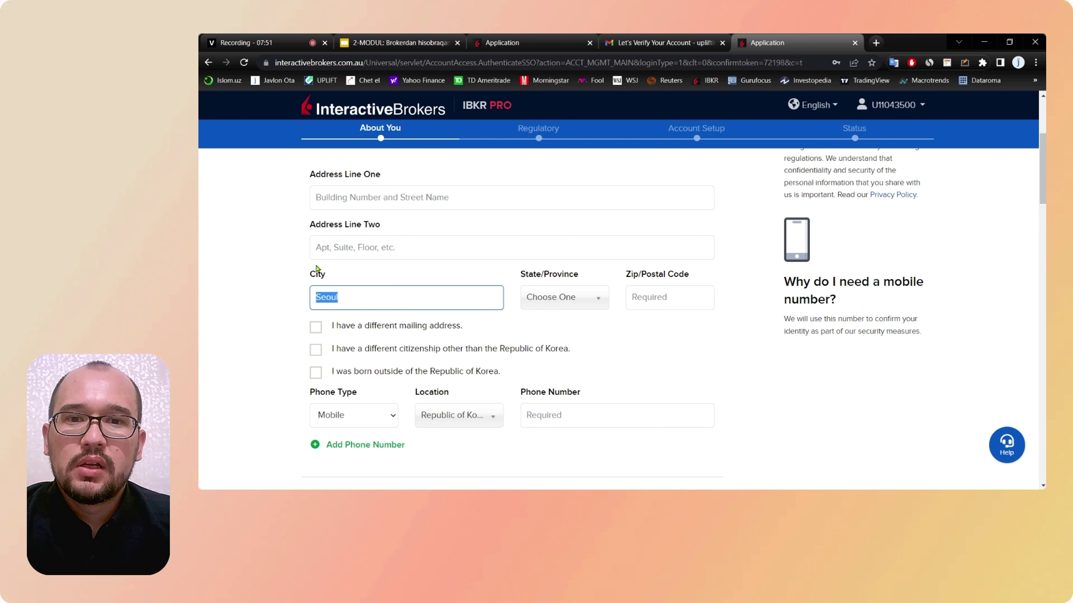
left_click(591, 301)
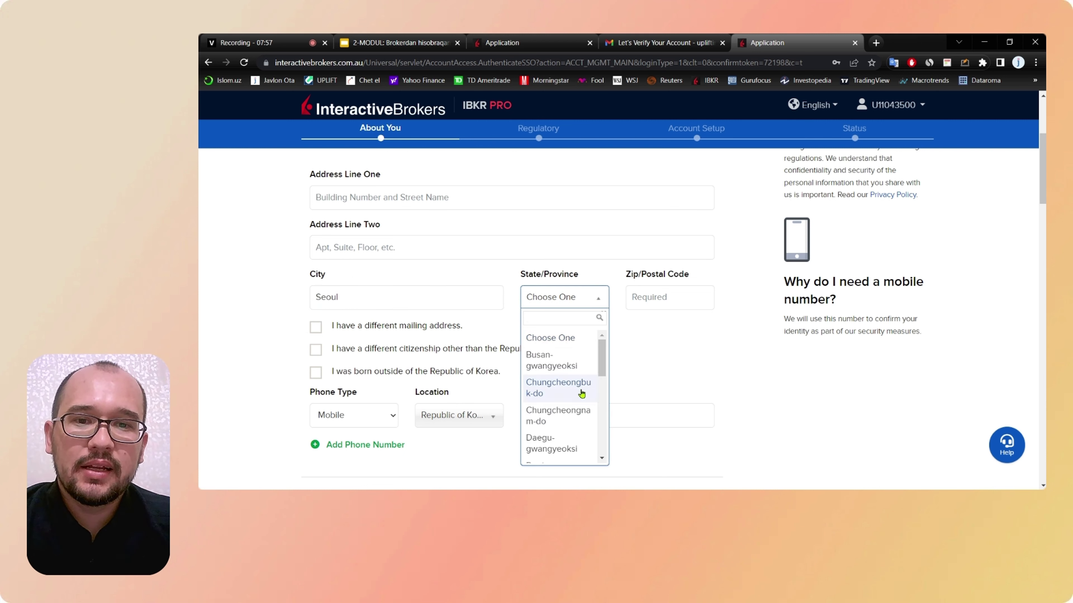
scroll(580, 393, "down", 2)
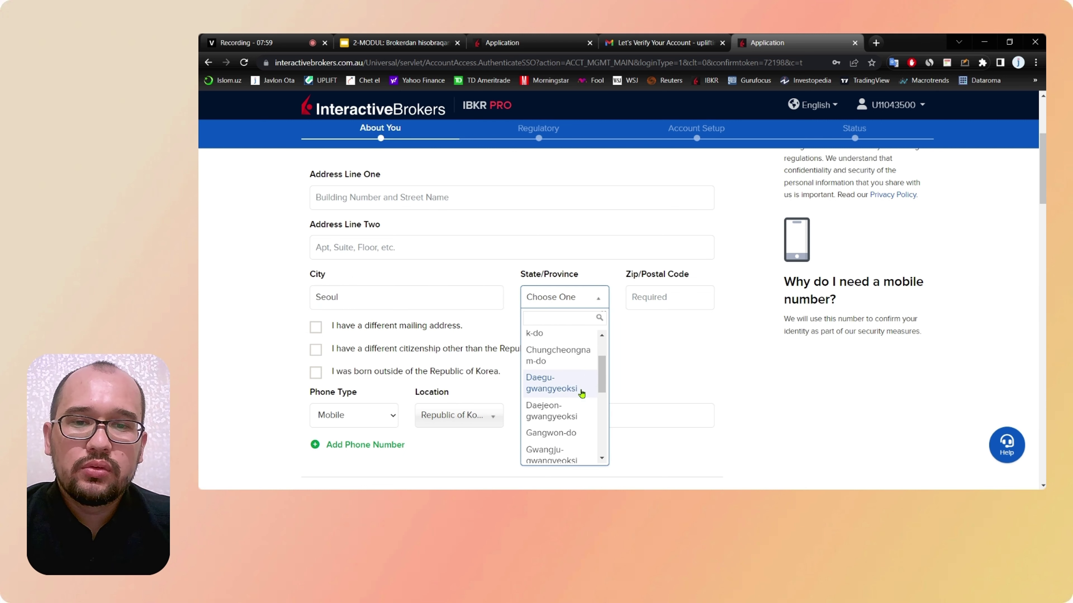
scroll(581, 393, "down", 4)
scroll(582, 393, "down", 1)
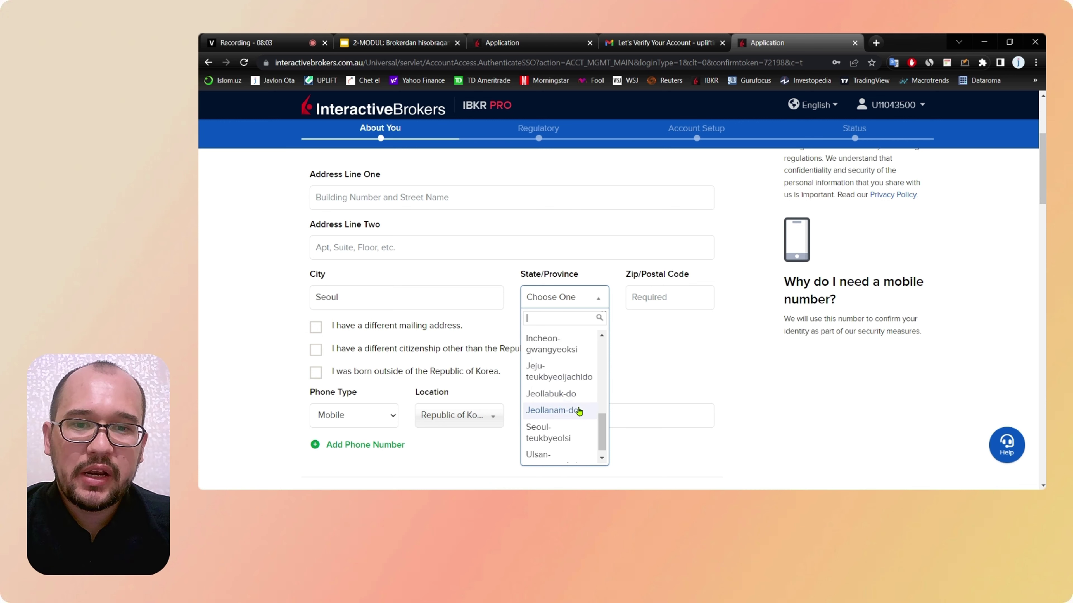
scroll(558, 423, "down", 1)
left_click(551, 423)
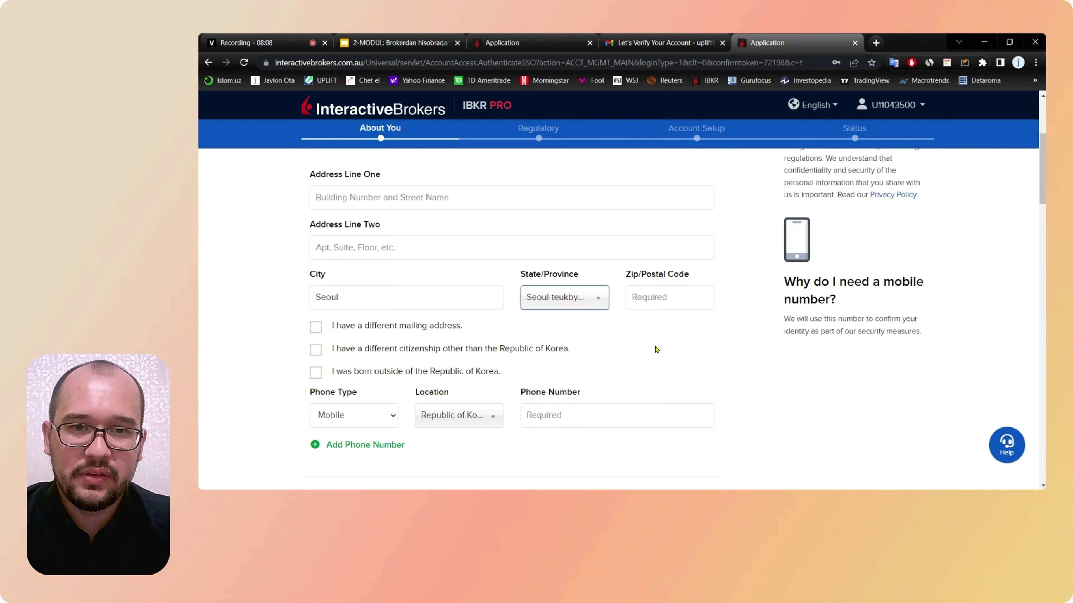
left_click(670, 305)
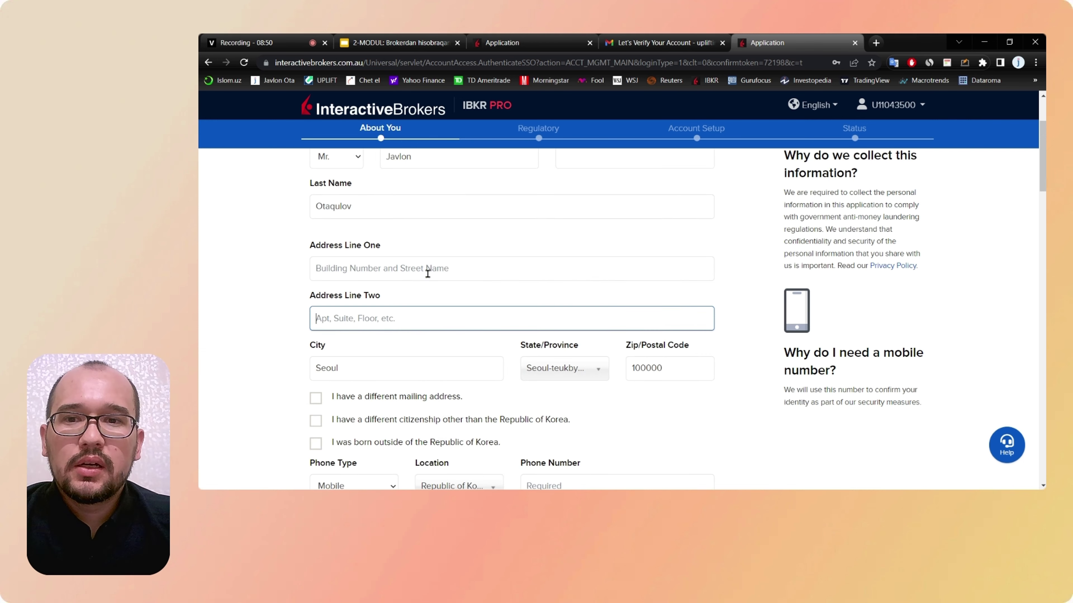
Step: Replace the city Seoul with Tashkent
left_click(414, 269)
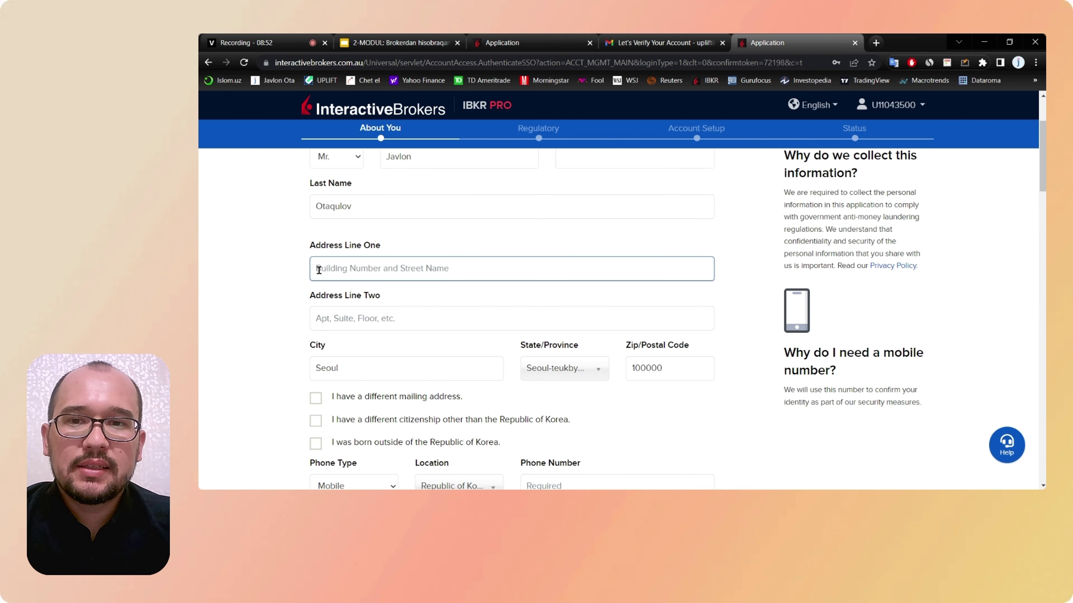
left_click_drag(383, 245, 311, 252)
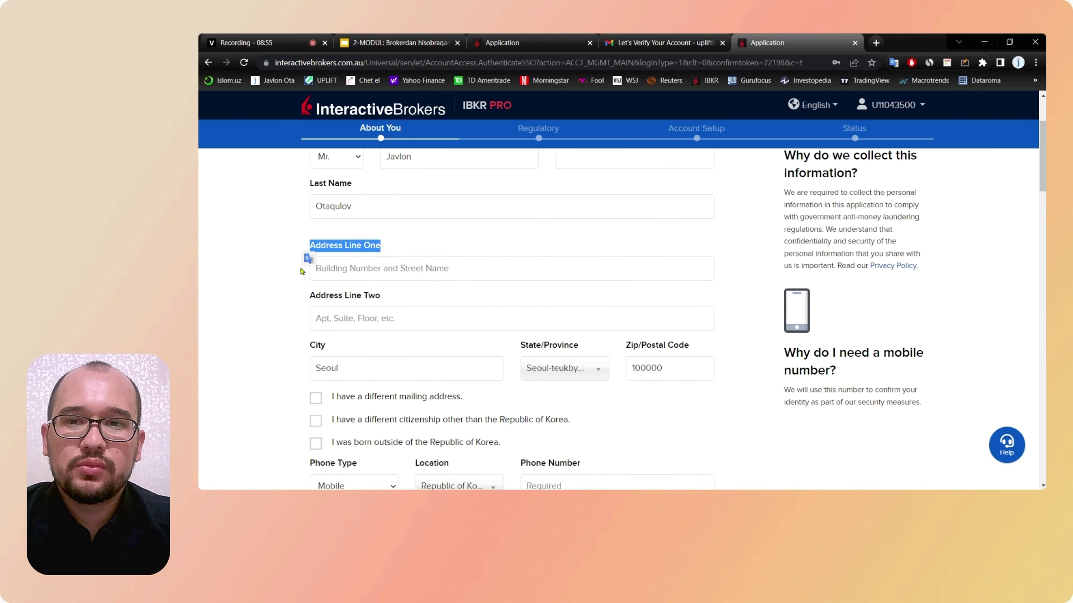
left_click(283, 278)
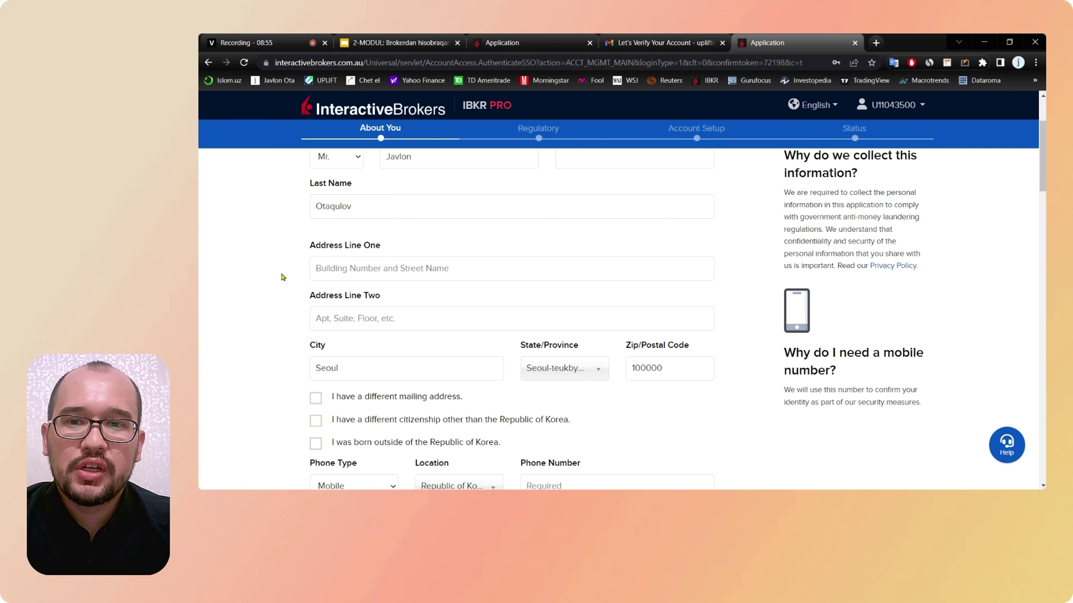
left_click(374, 269)
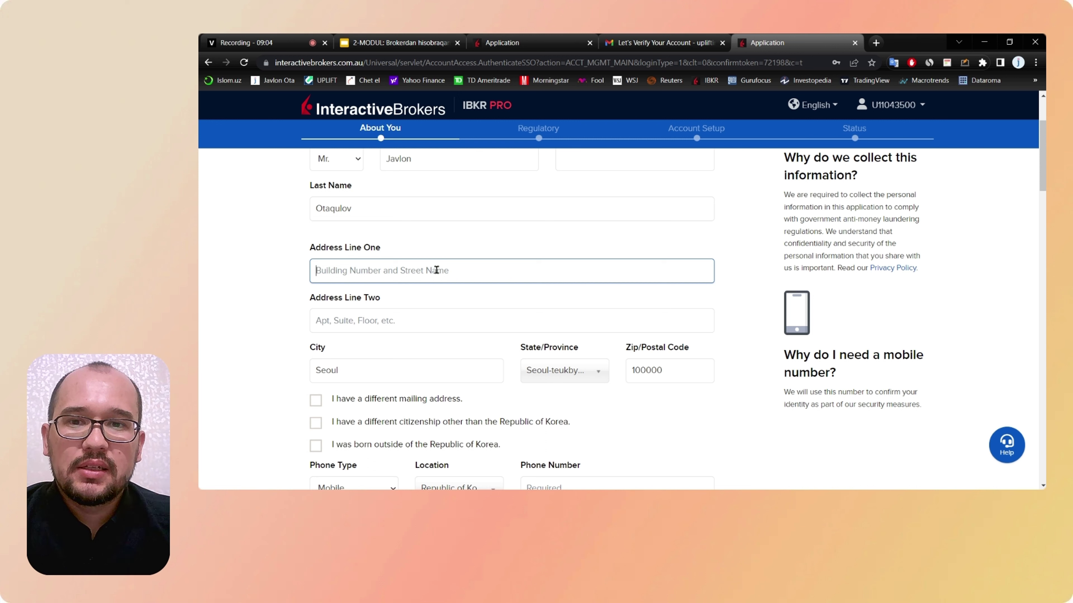
left_click_drag(357, 369, 291, 372)
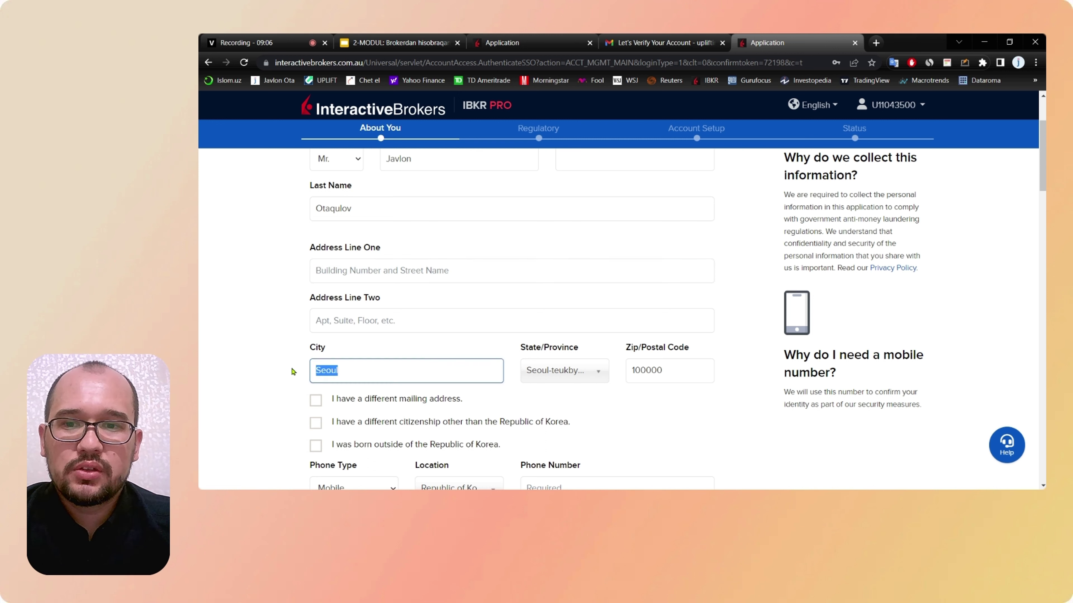
type("Tashkent")
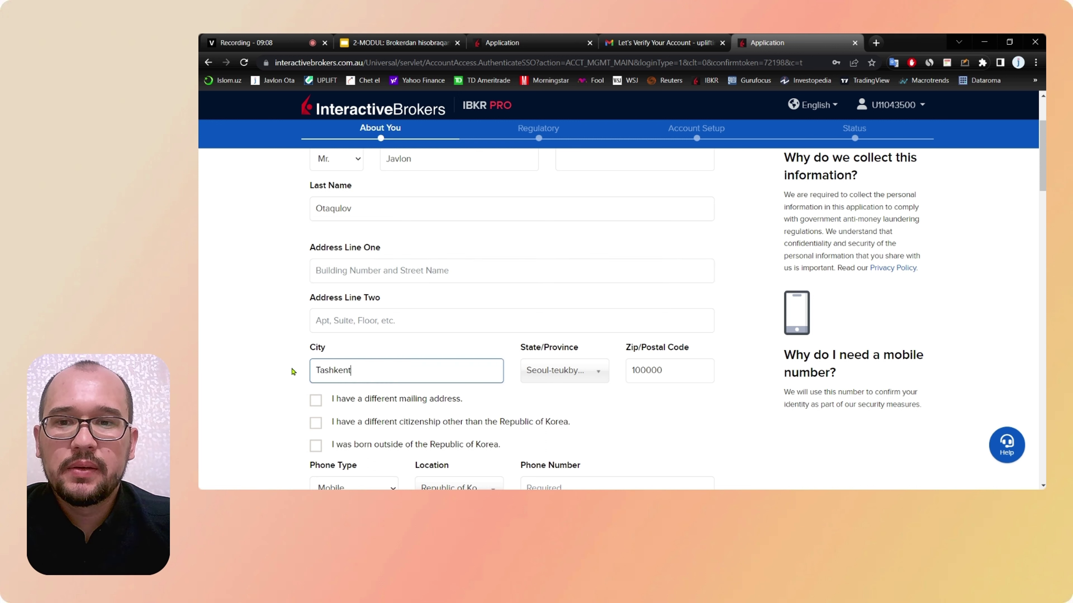
Step: Type the Tashkent street address into Address Line One
left_click(369, 263)
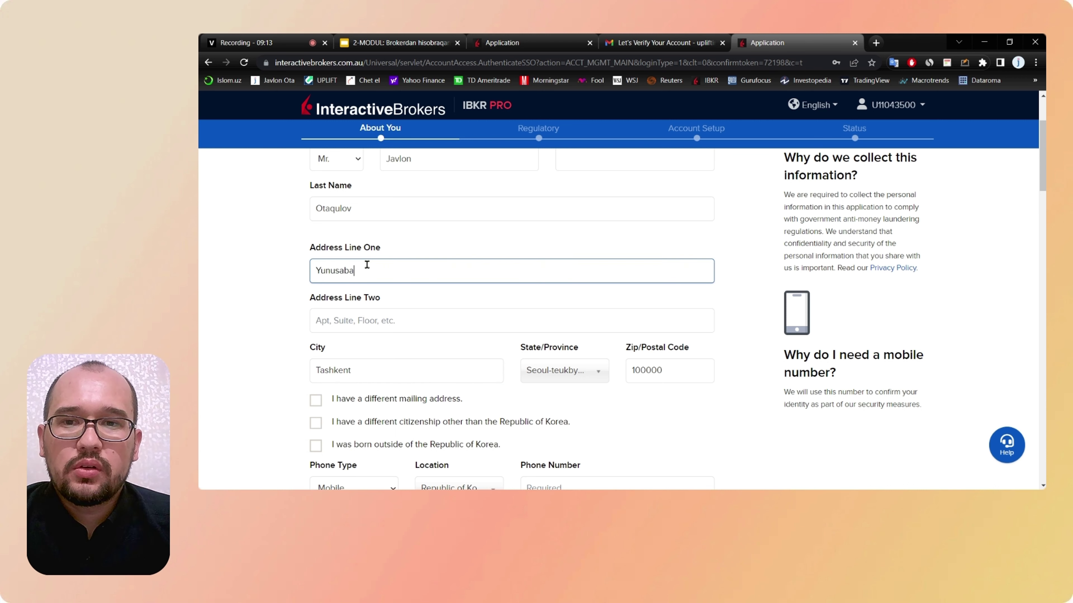
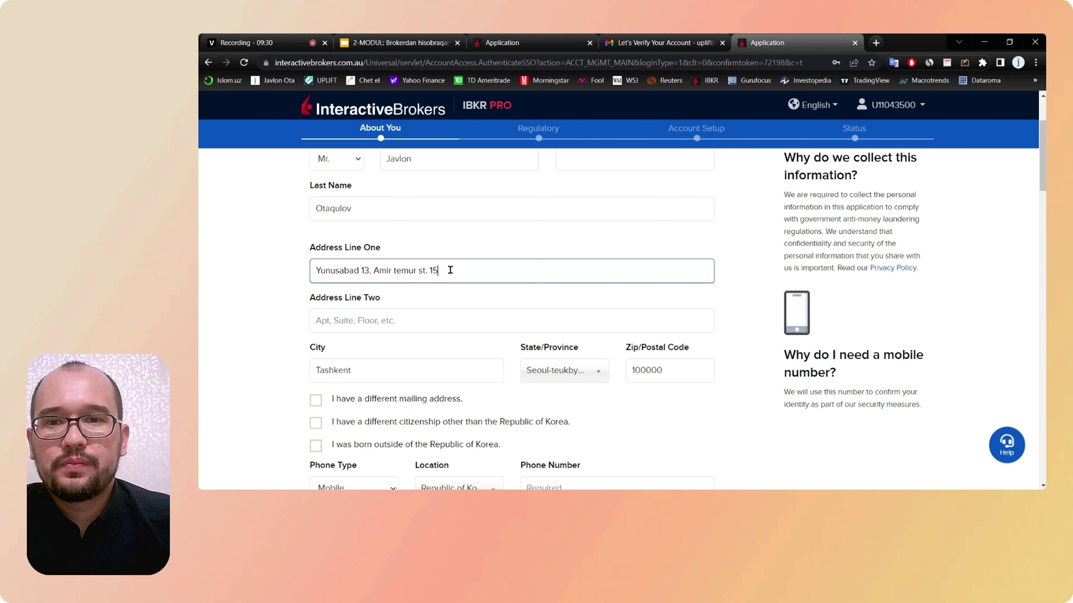
left_click_drag(448, 270, 314, 267)
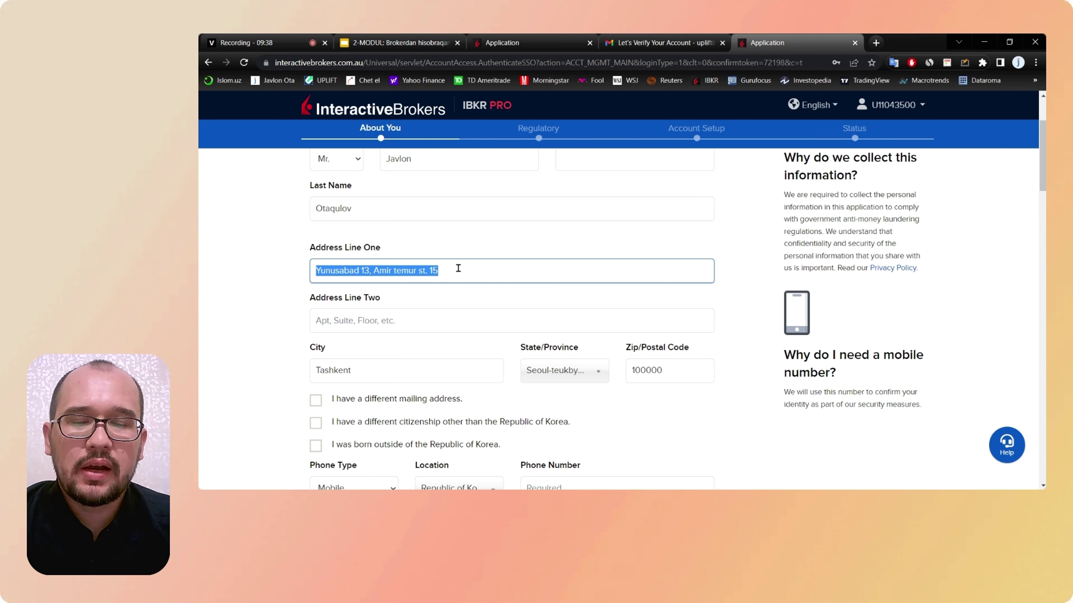
scroll(458, 269, "up", 1)
scroll(458, 268, "down", 1)
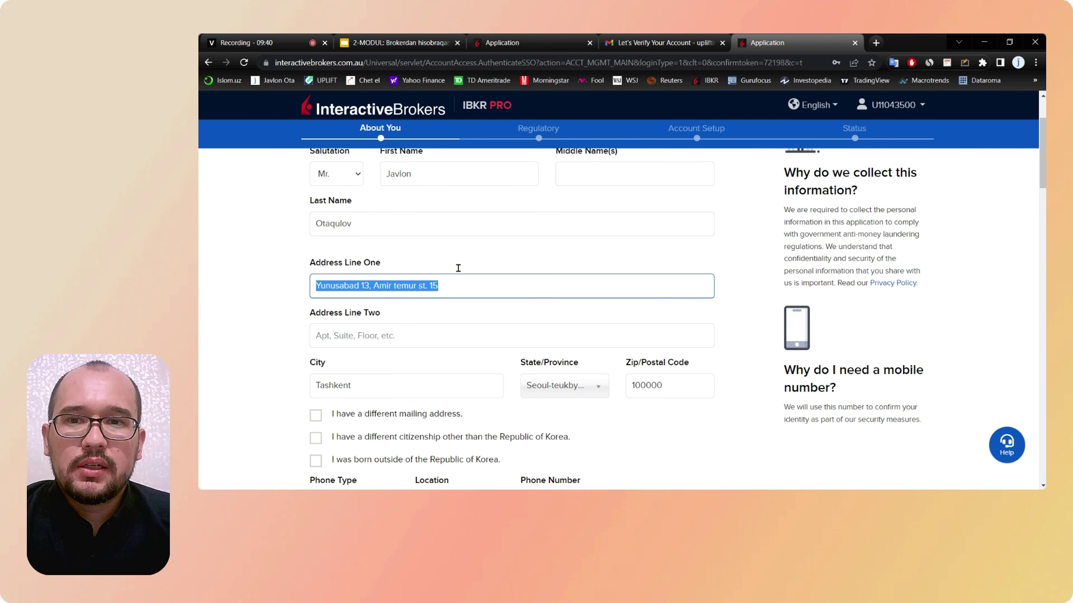
scroll(458, 268, "down", 1)
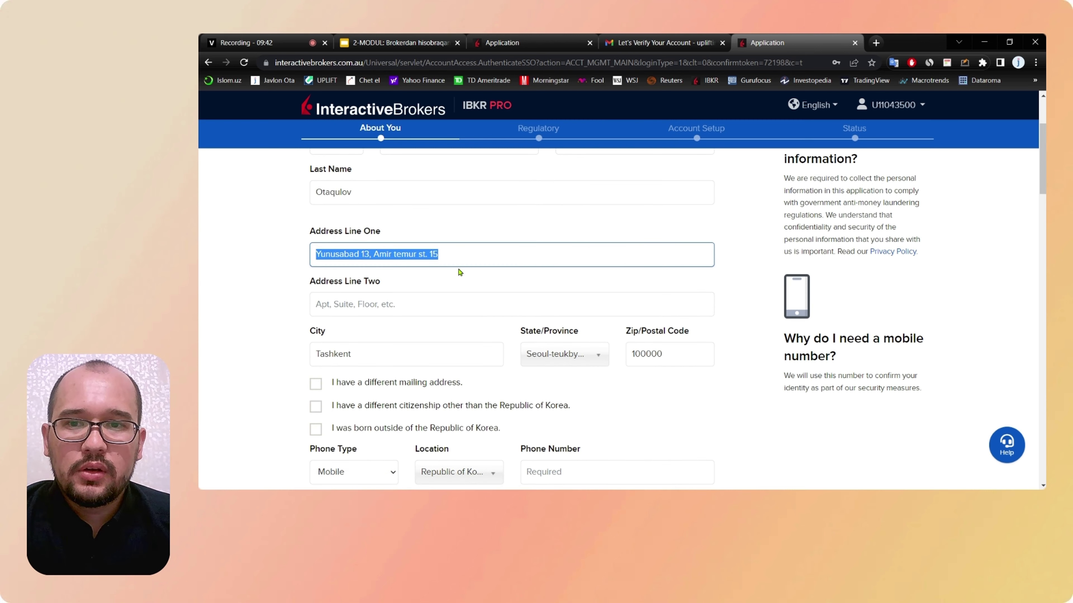
scroll(450, 289, "down", 2)
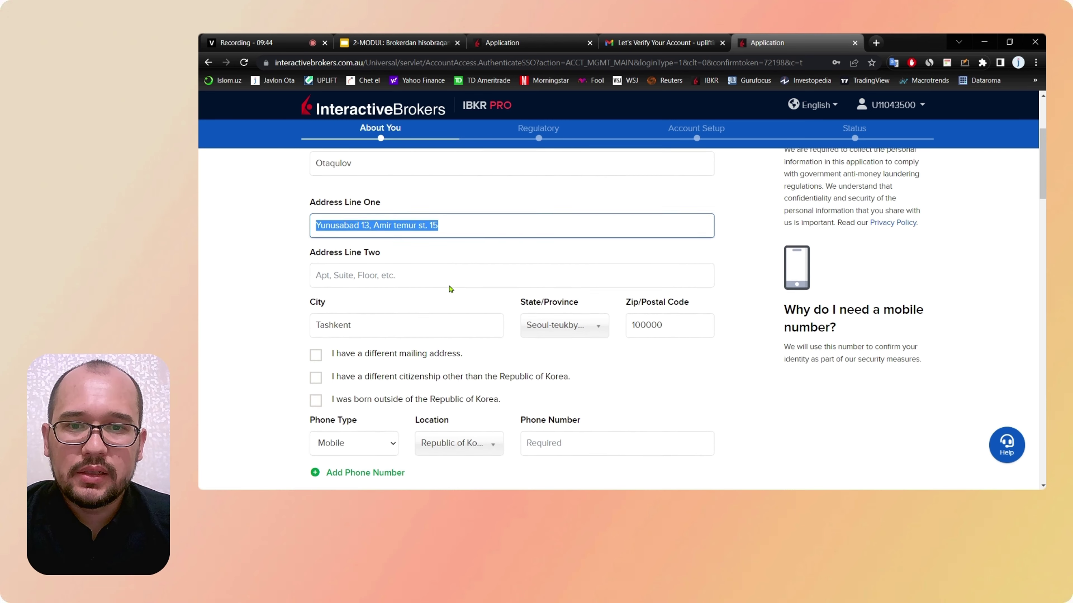
Step: Retype Seou as the city and accept the suggested Gangnam-gu address, filling postal code 135-100
left_click_drag(468, 307, 235, 288)
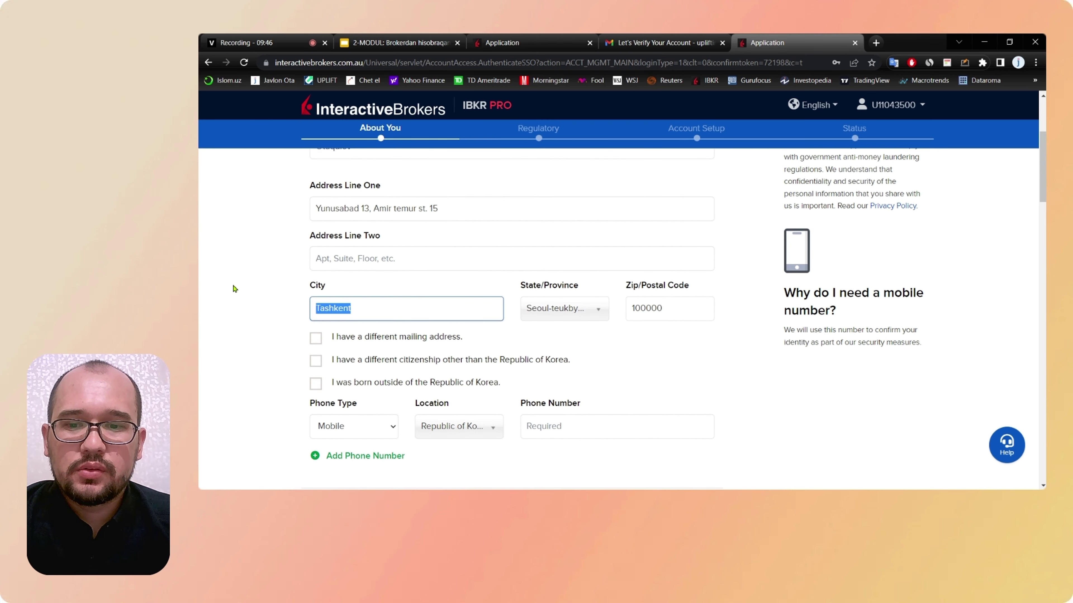
type("Seoul")
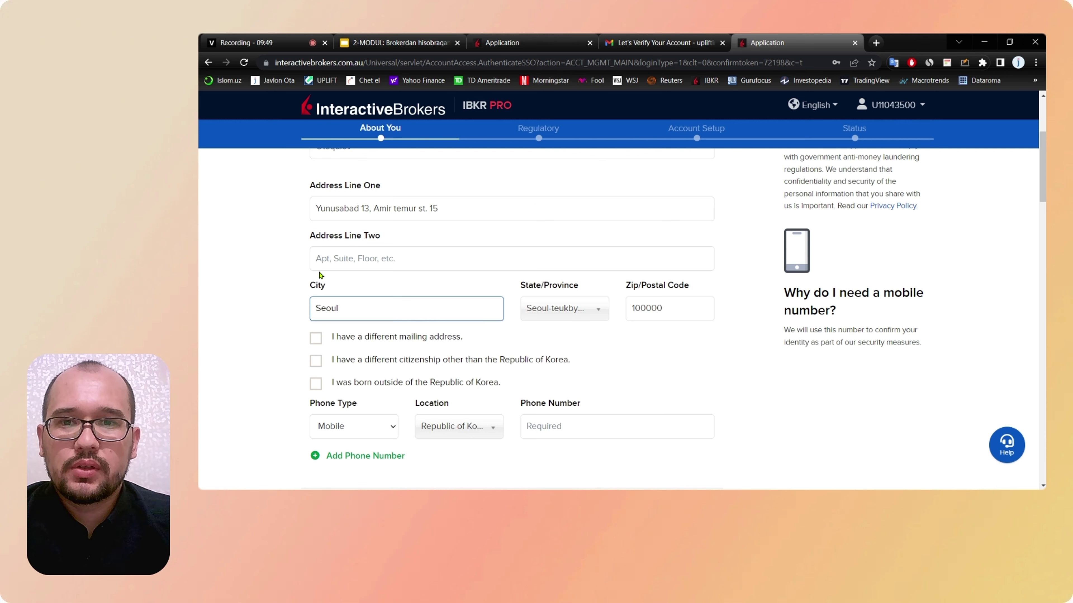
left_click_drag(459, 208, 259, 211)
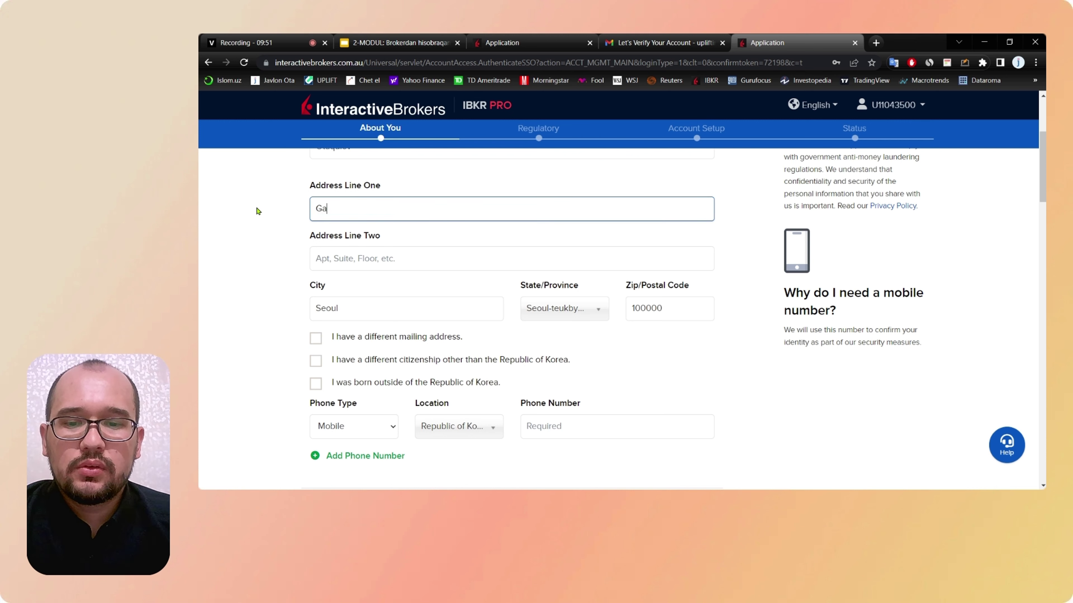
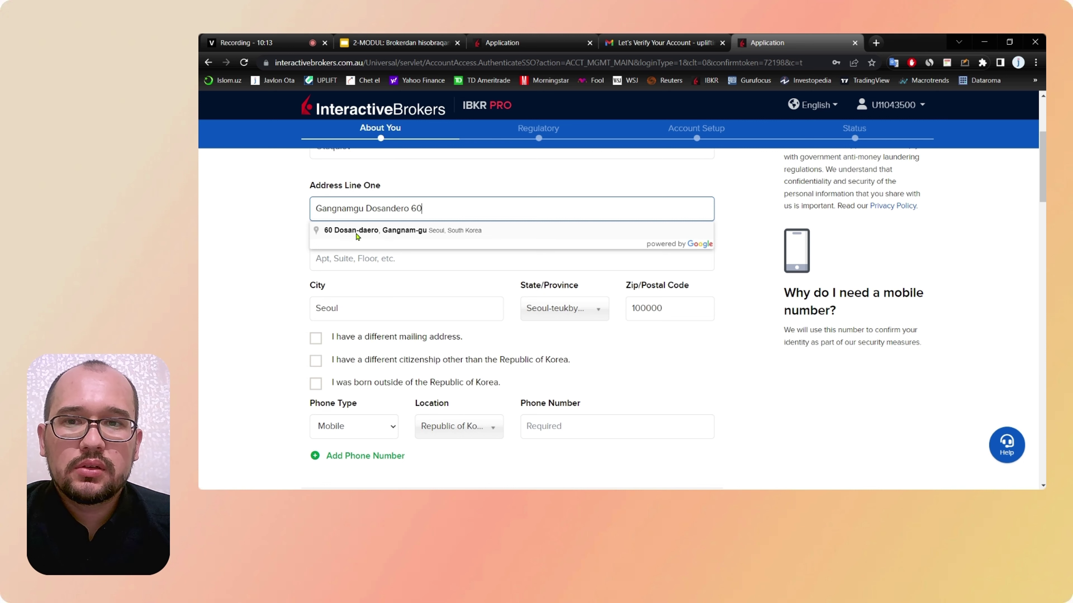
left_click(379, 234)
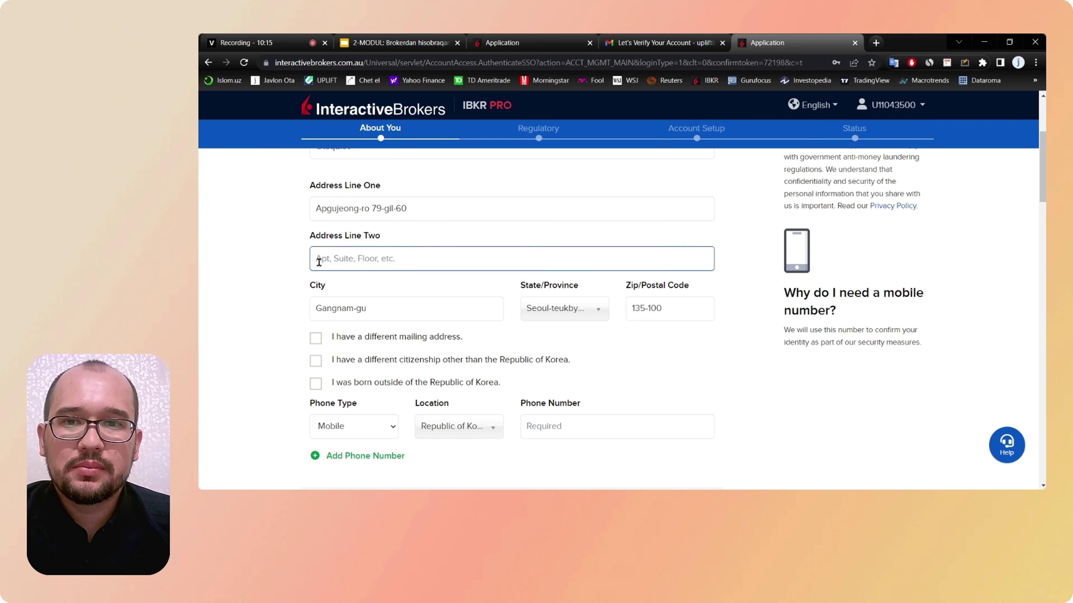
scroll(286, 262, "down", 1)
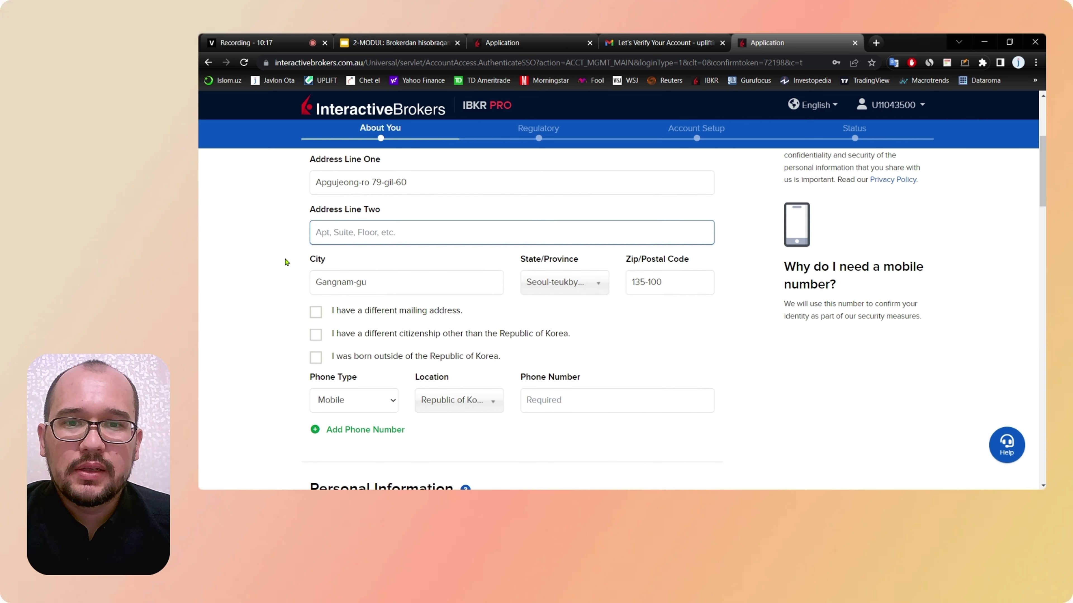
scroll(287, 264, "down", 1)
left_click_drag(663, 229, 629, 232)
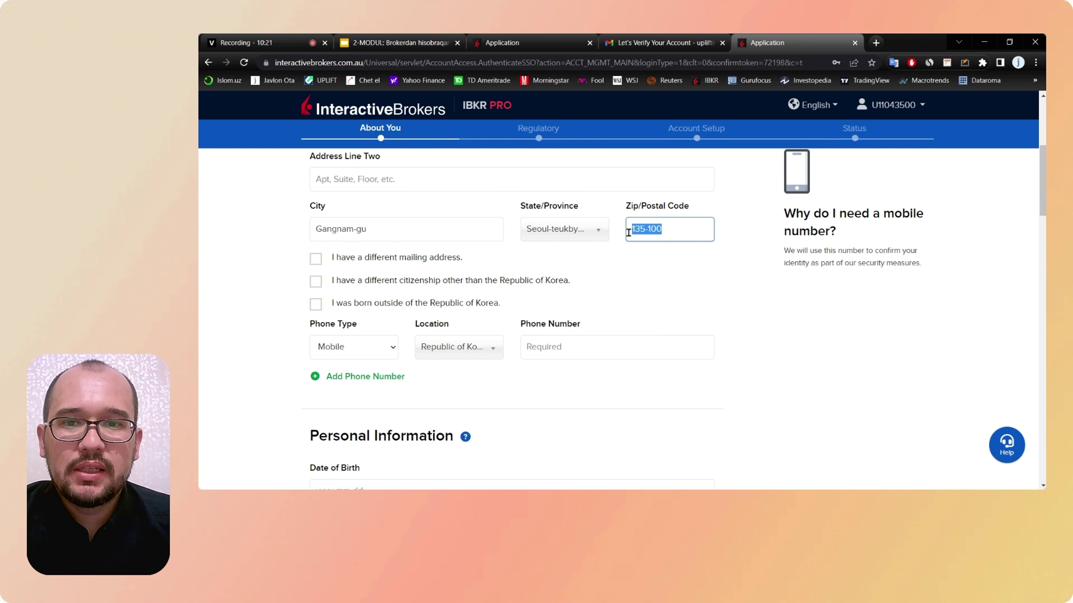
Step: Mark the applicant as born outside the Republic of Korea
left_click(656, 300)
scroll(656, 301, "down", 1)
scroll(656, 302, "down", 1)
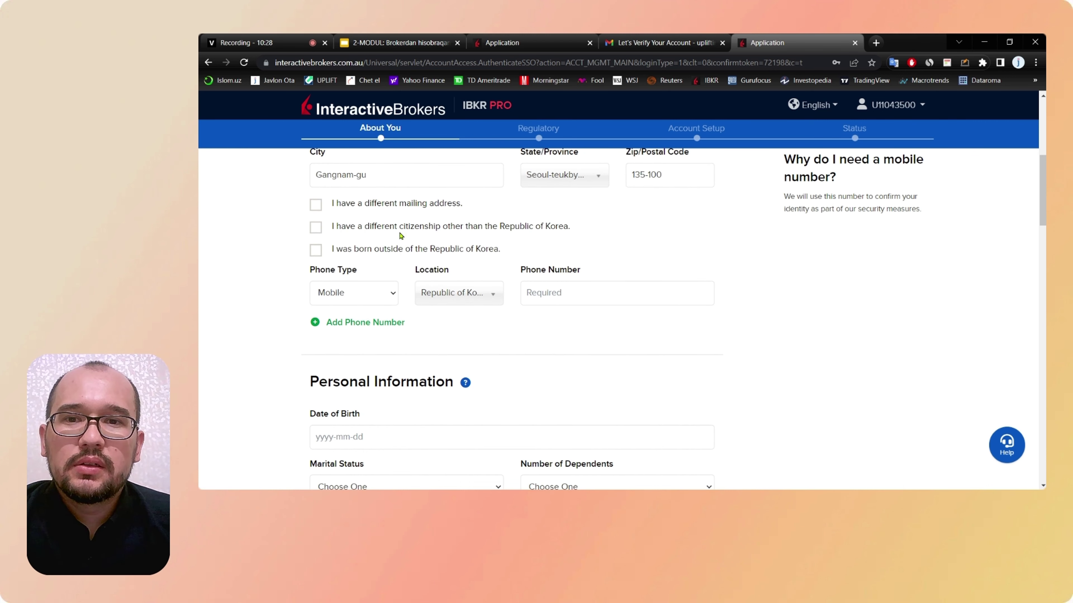
left_click_drag(580, 228, 328, 228)
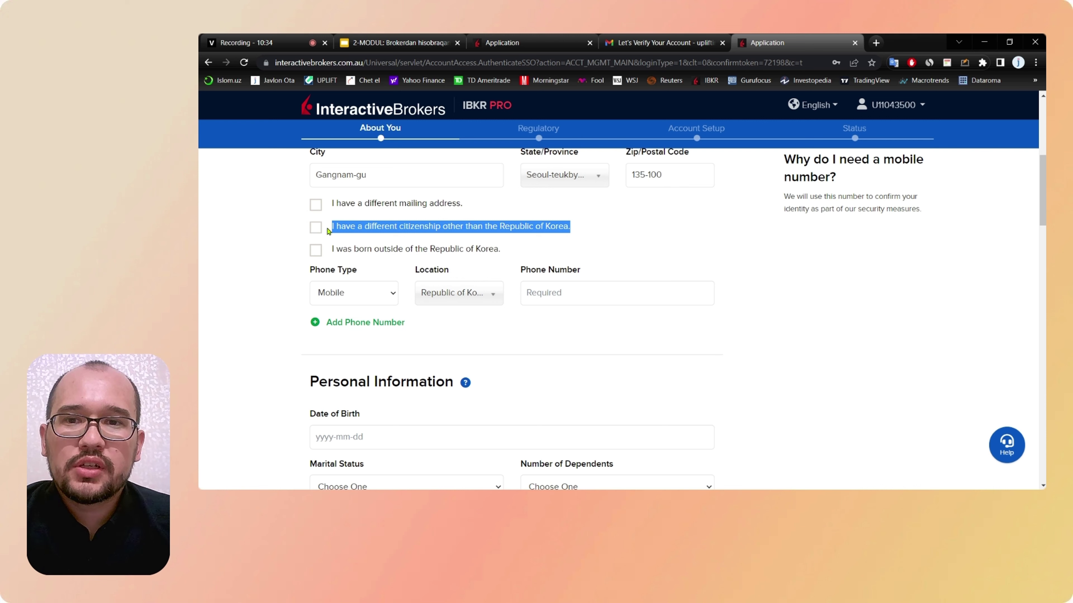
left_click(316, 228)
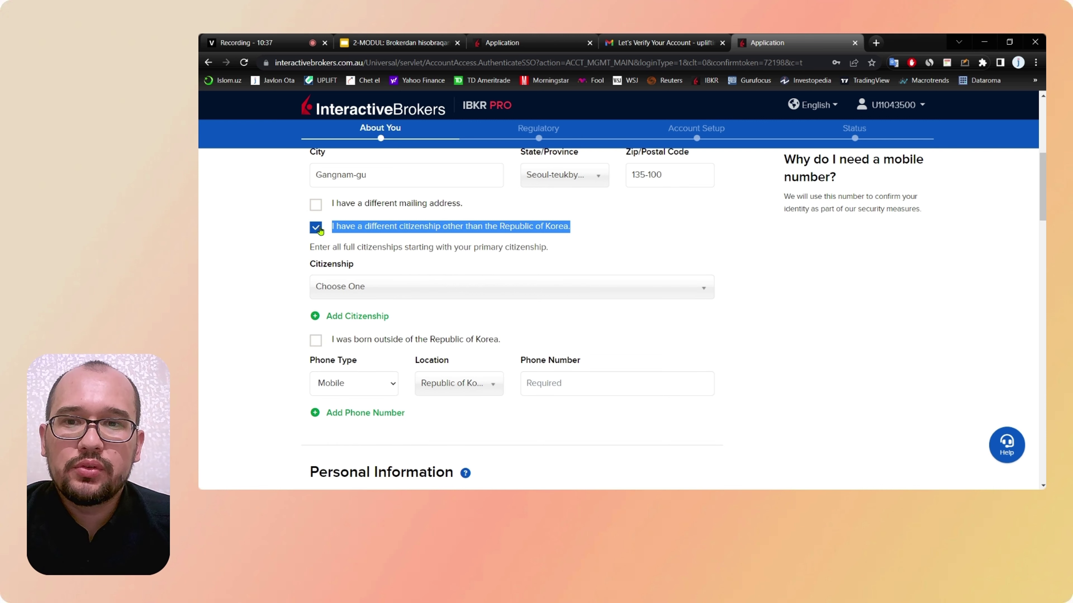
Step: Search 'uz' in the country dropdown and choose Uzbekistan as citizenship
left_click(392, 294)
type("u")
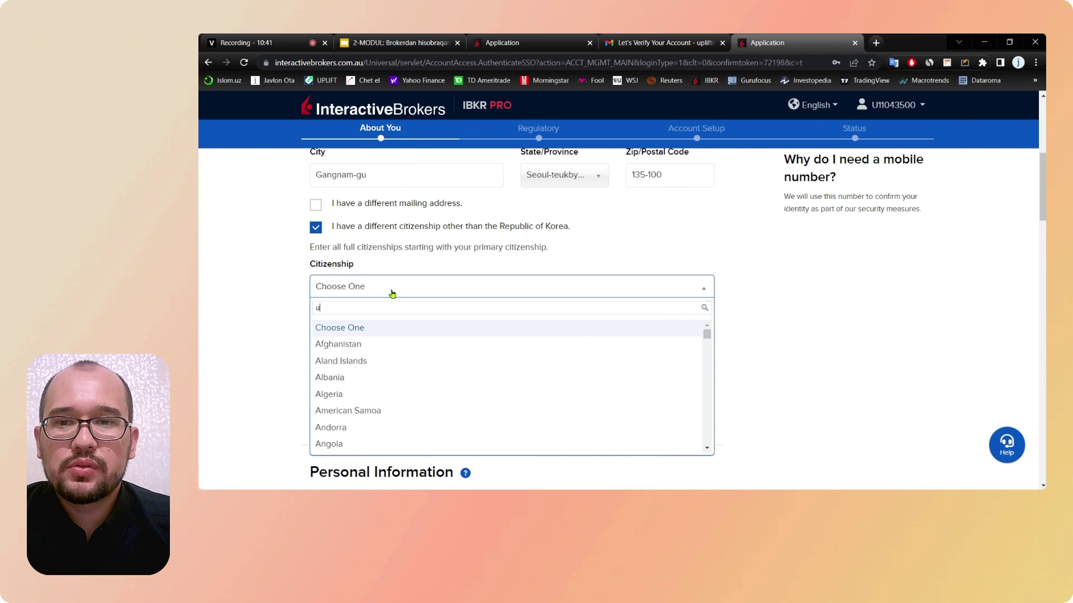
type("z")
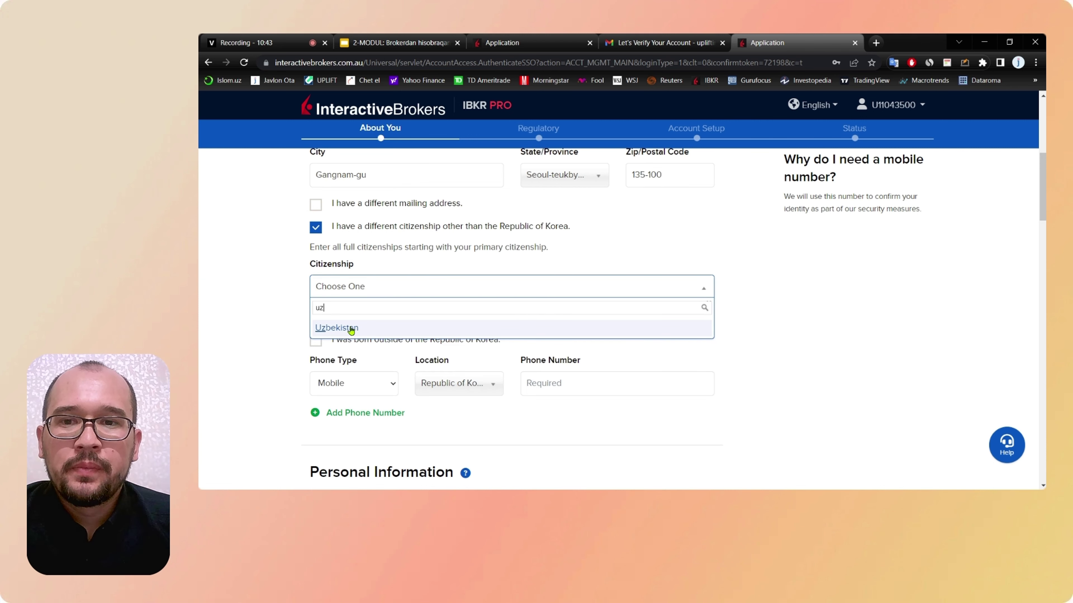
left_click(337, 330)
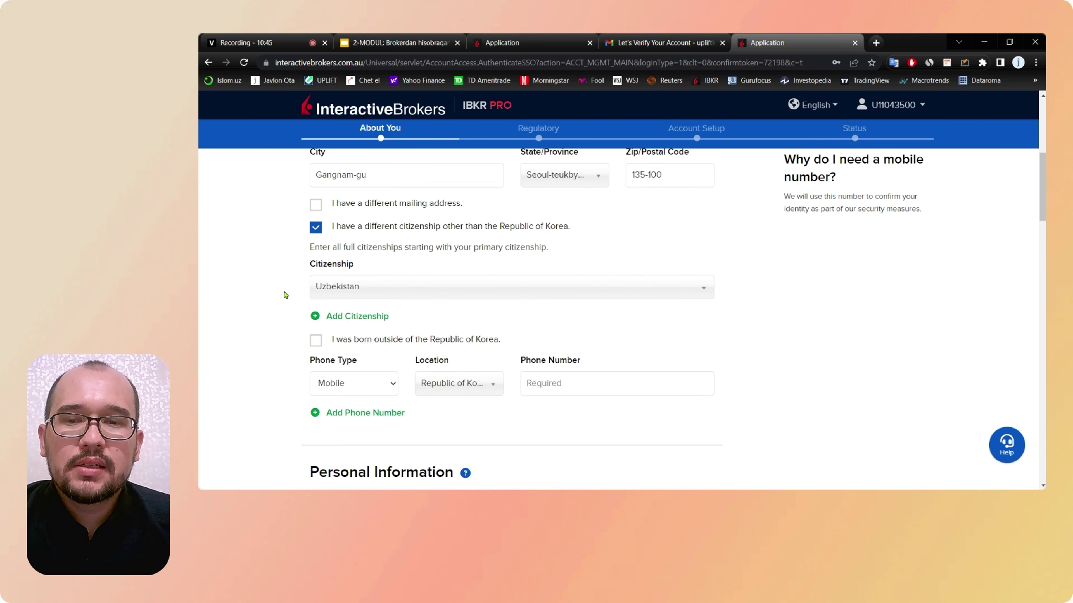
scroll(283, 280, "up", 2)
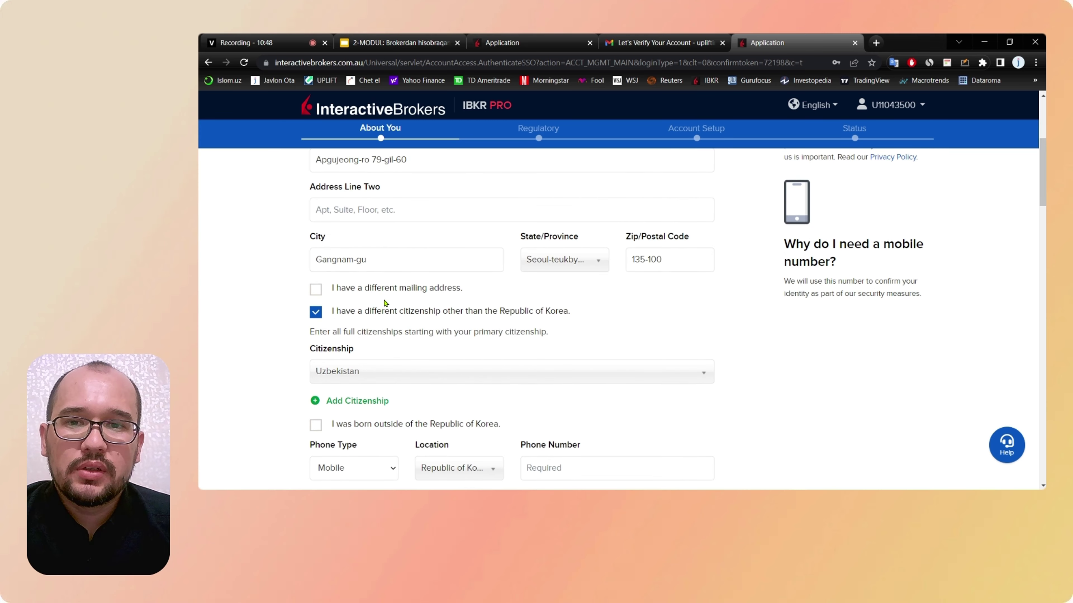
scroll(343, 292, "down", 1)
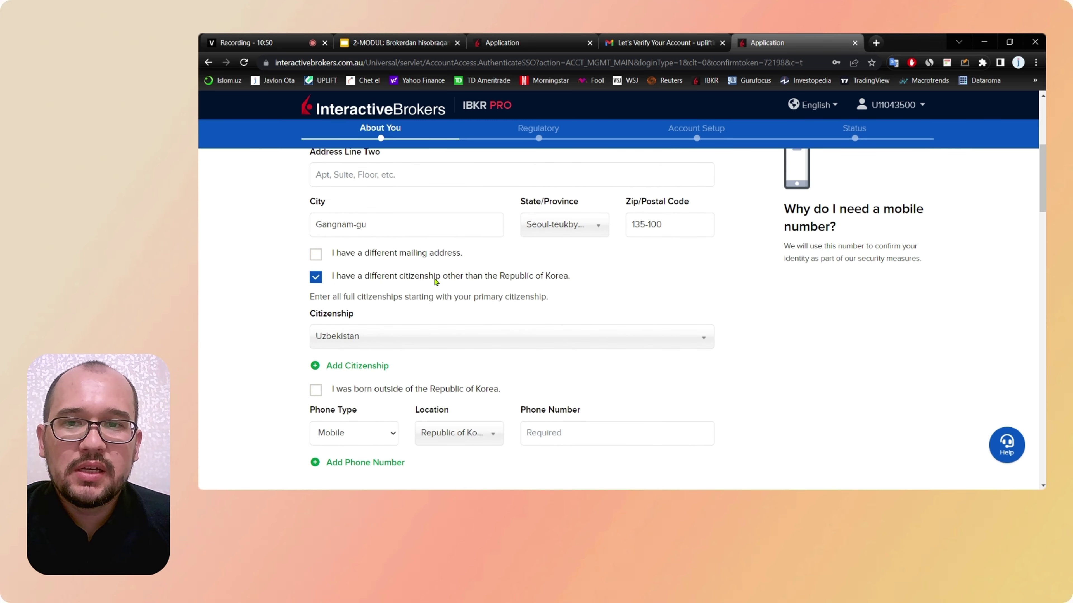
scroll(367, 232, "up", 2)
scroll(367, 233, "up", 1)
scroll(380, 276, "down", 2)
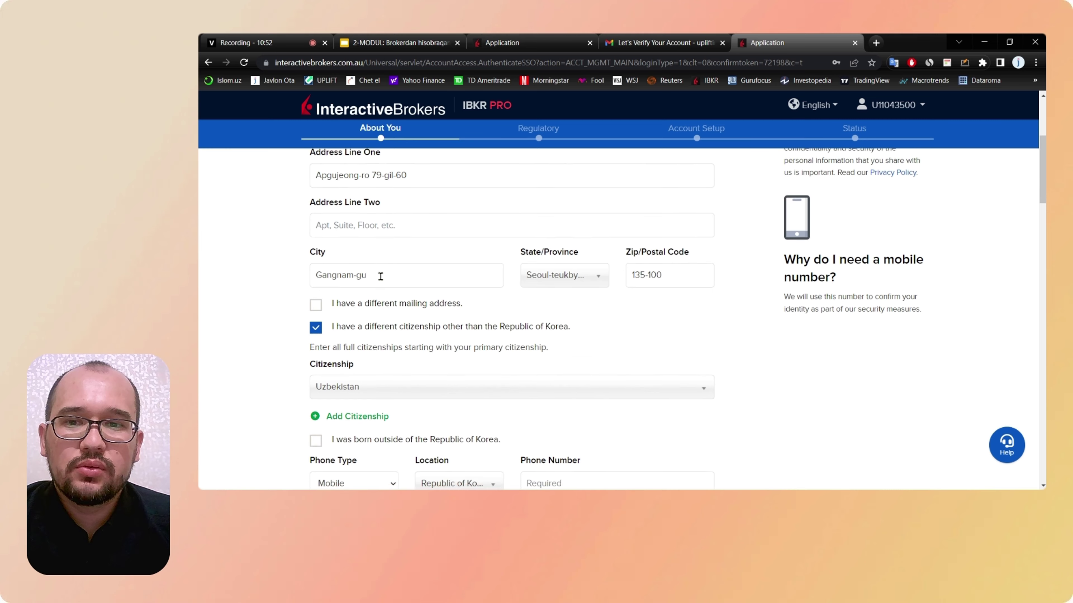
scroll(420, 307, "down", 3)
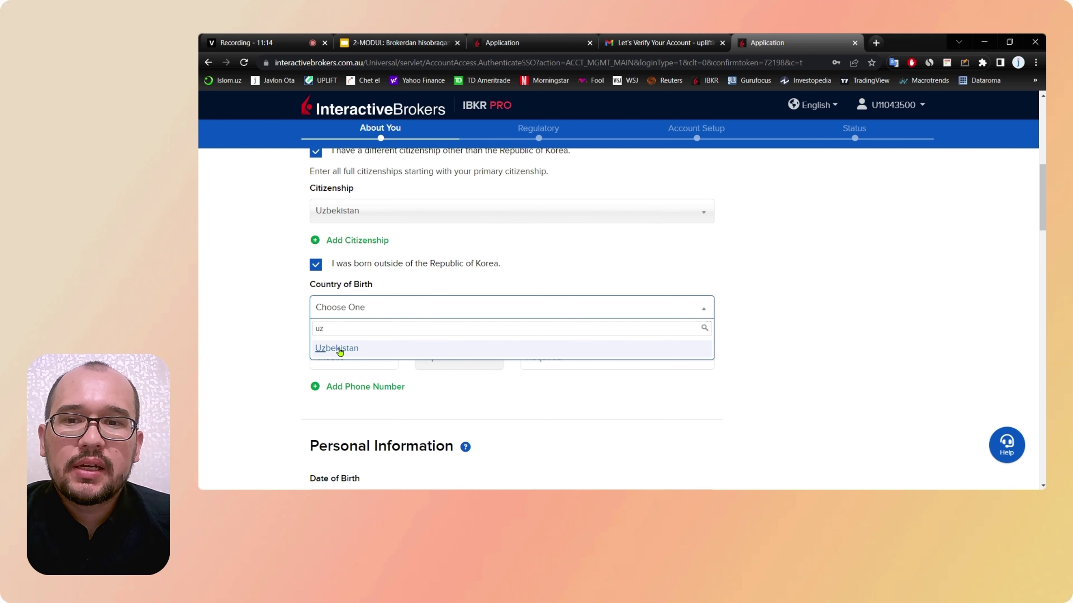
Step: Pick Uzbekistan for Country of Birth and review the form entries
left_click(337, 348)
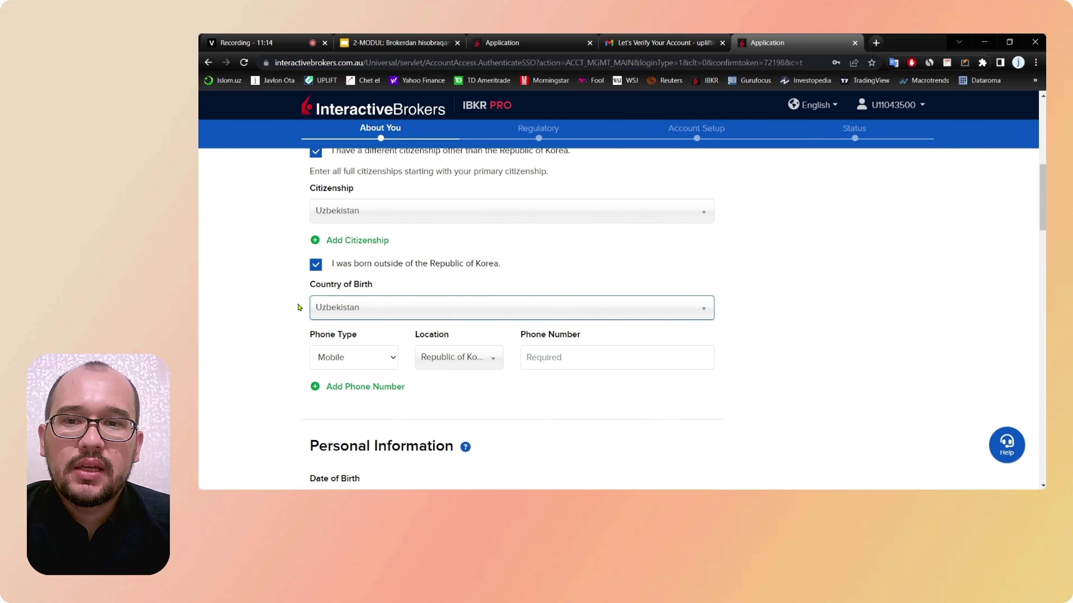
scroll(284, 286, "up", 3)
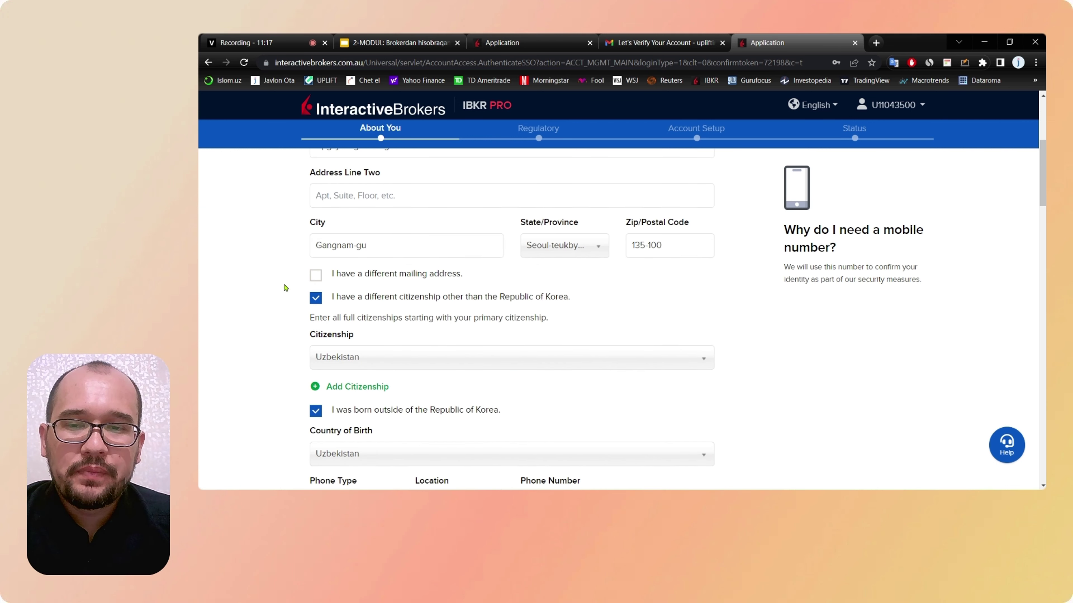
scroll(284, 287, "up", 1)
scroll(295, 289, "down", 1)
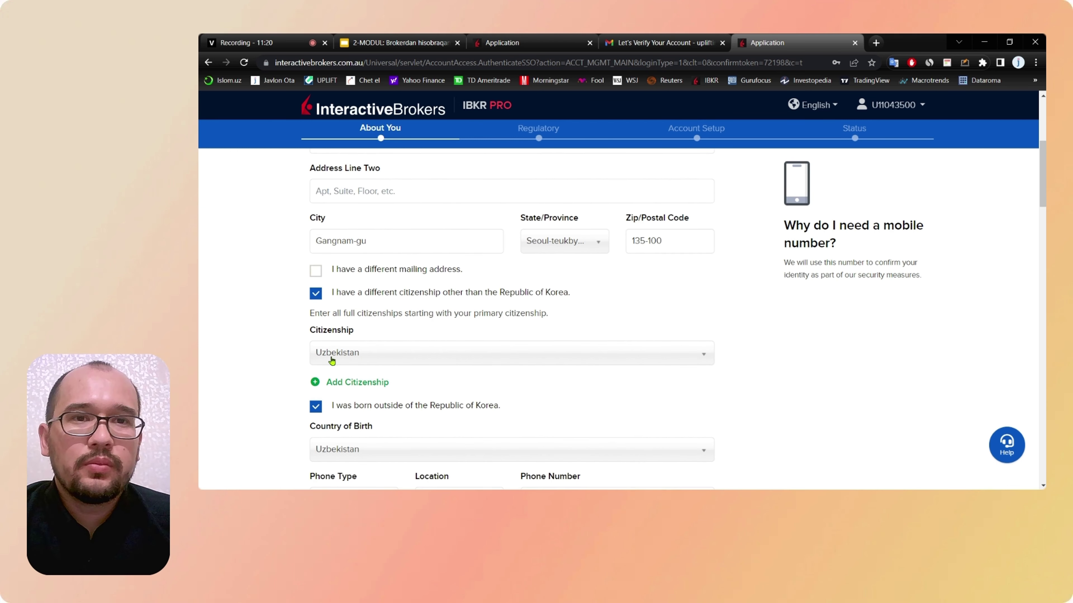
scroll(622, 300, "up", 3)
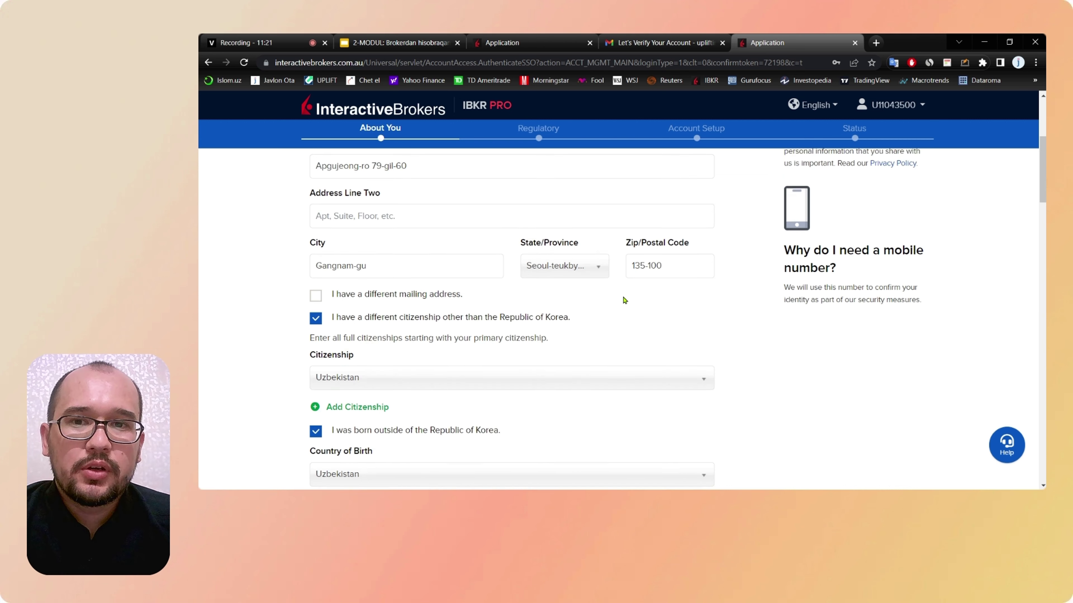
scroll(535, 253, "down", 4)
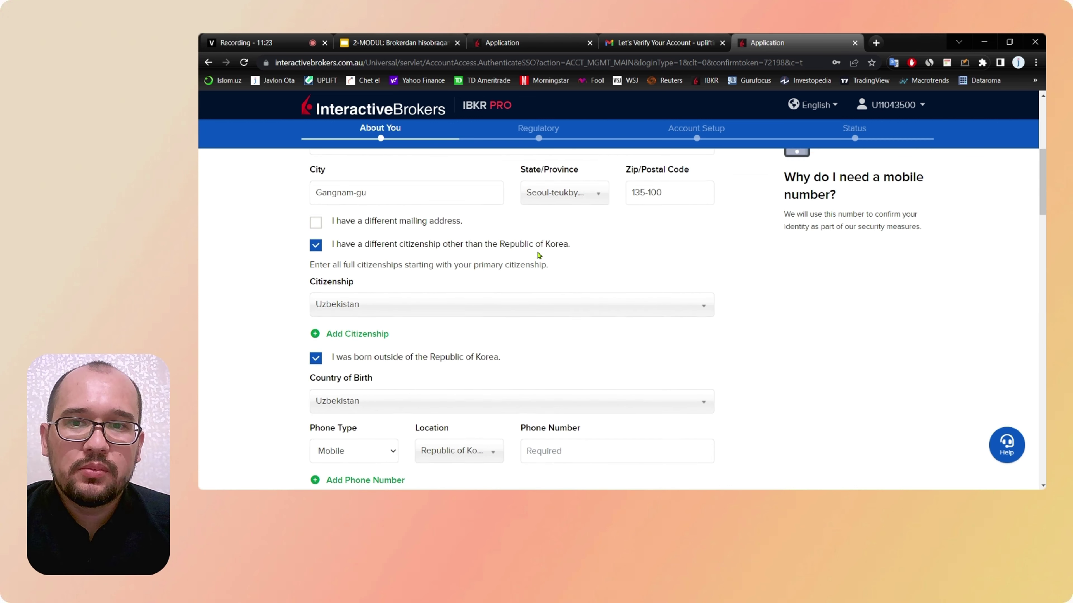
scroll(469, 337, "down", 3)
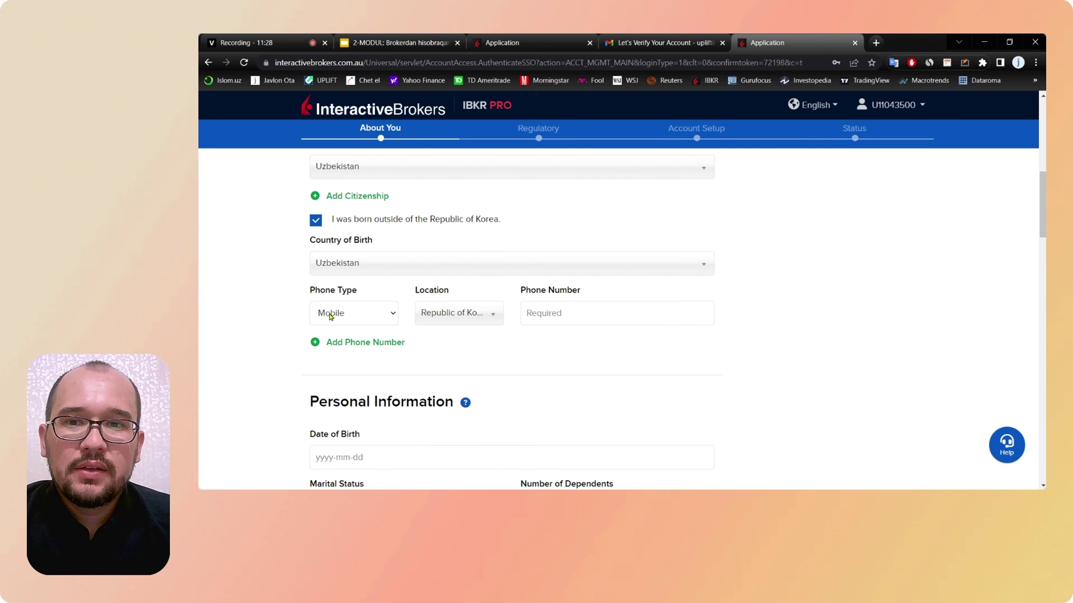
Step: Keep Mobile as the phone type and place the cursor in the Phone Number field
left_click(359, 314)
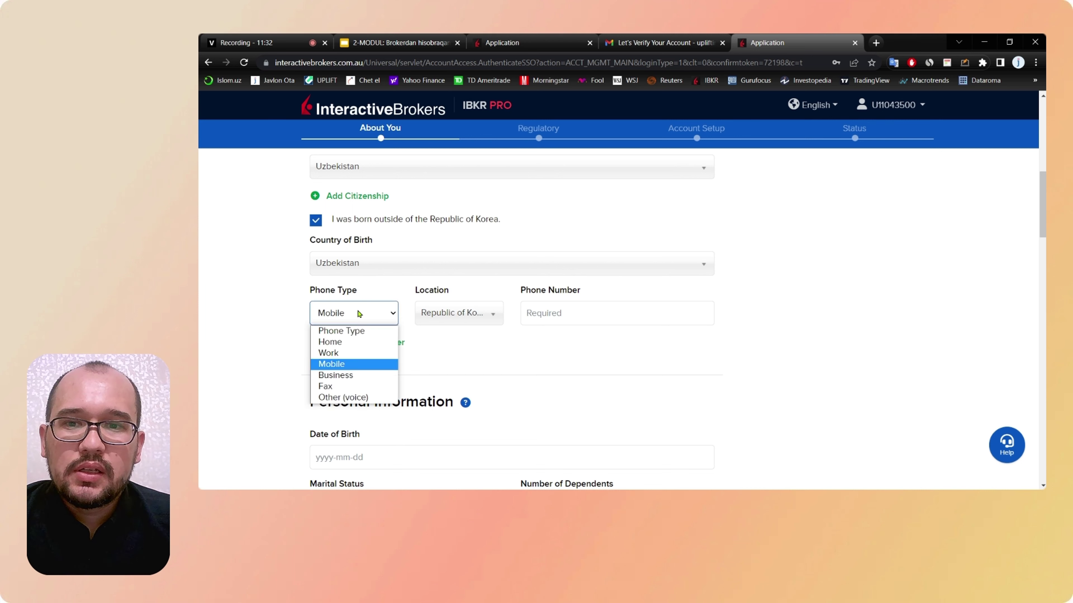
left_click(357, 365)
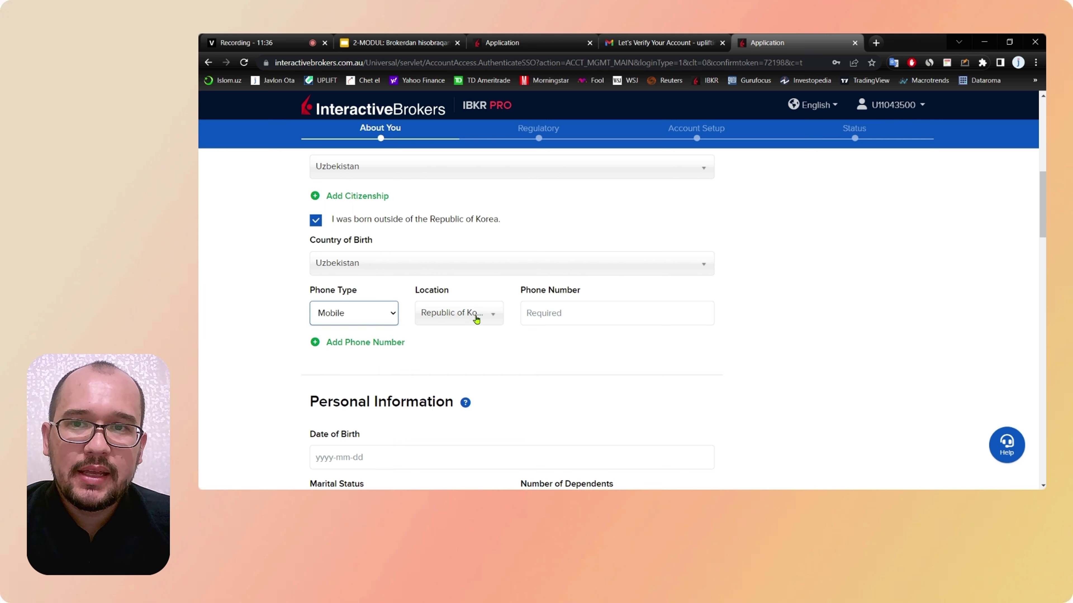
left_click(581, 311)
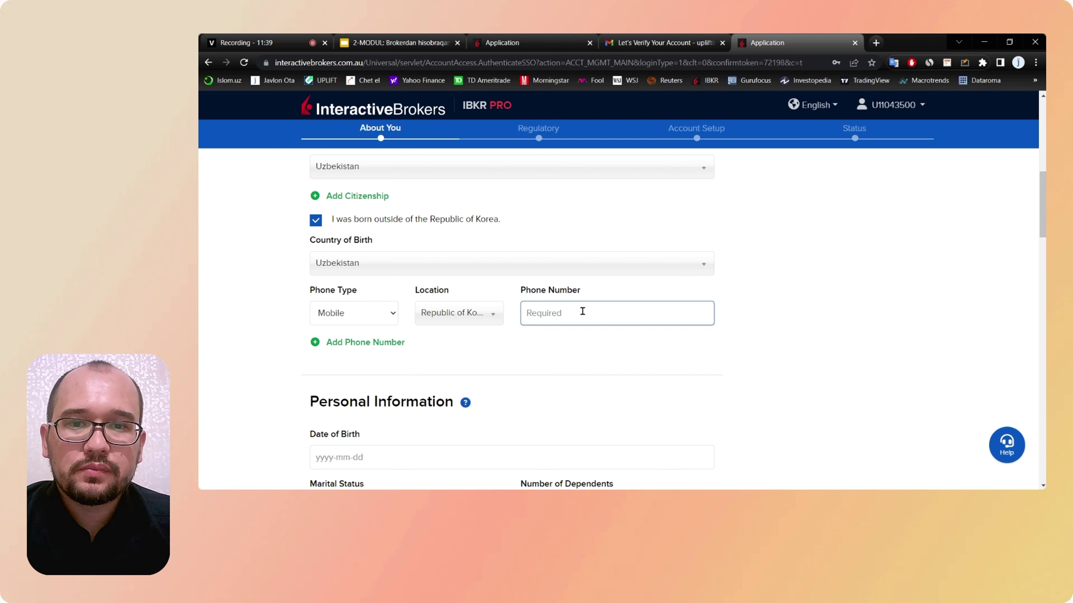
scroll(582, 311, "down", 1)
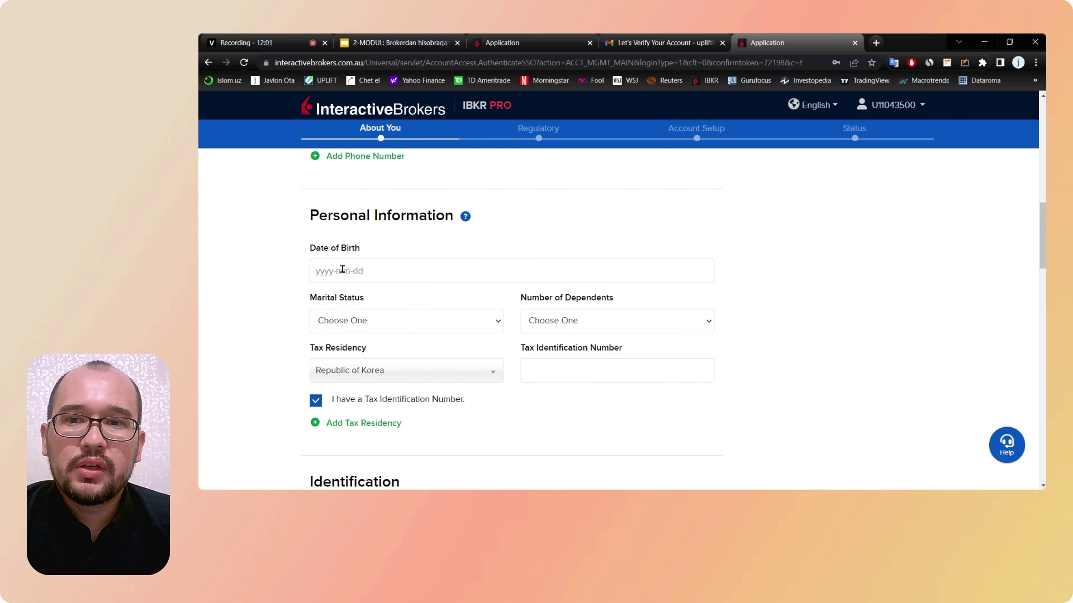
left_click(371, 271)
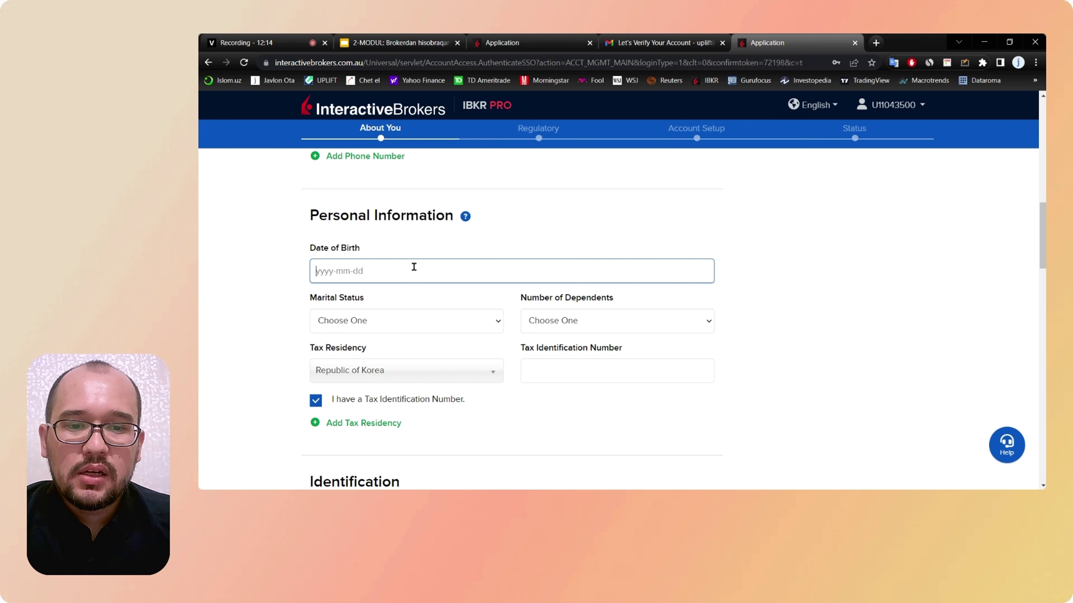
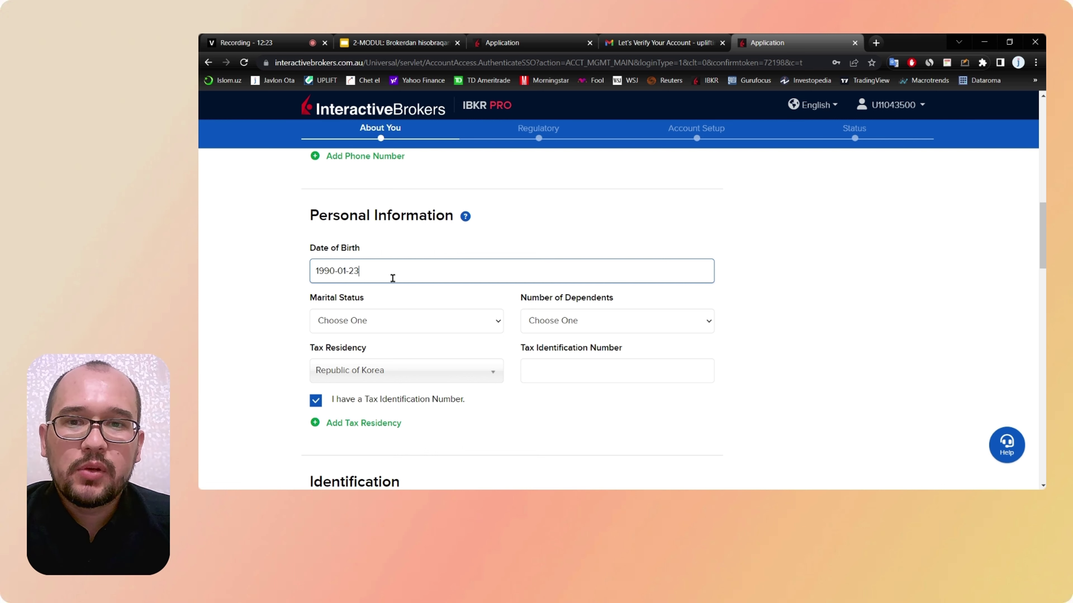
left_click(279, 284)
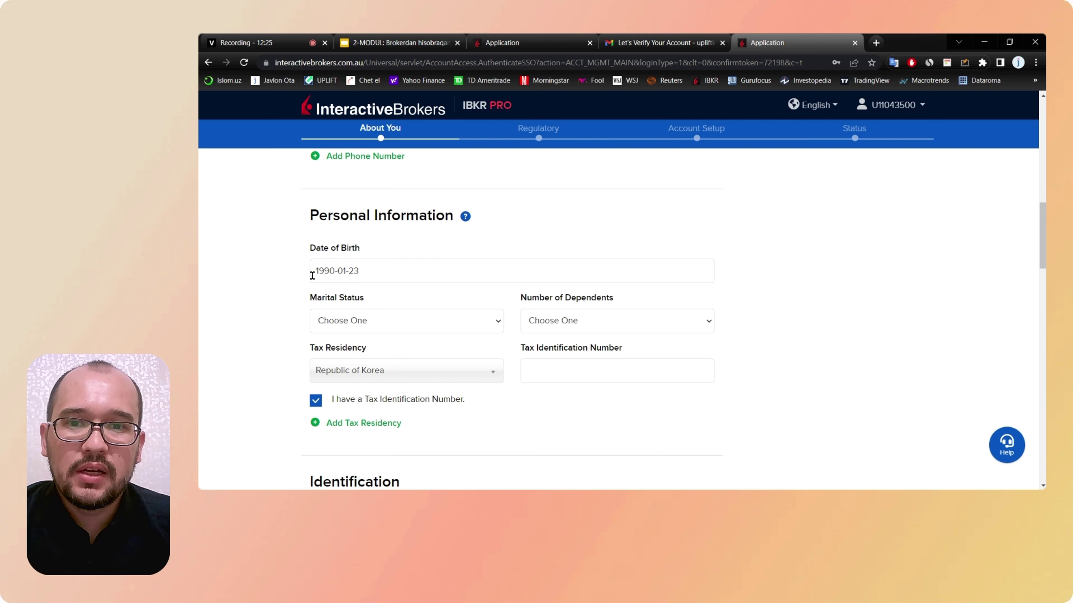
scroll(411, 319, "down", 1)
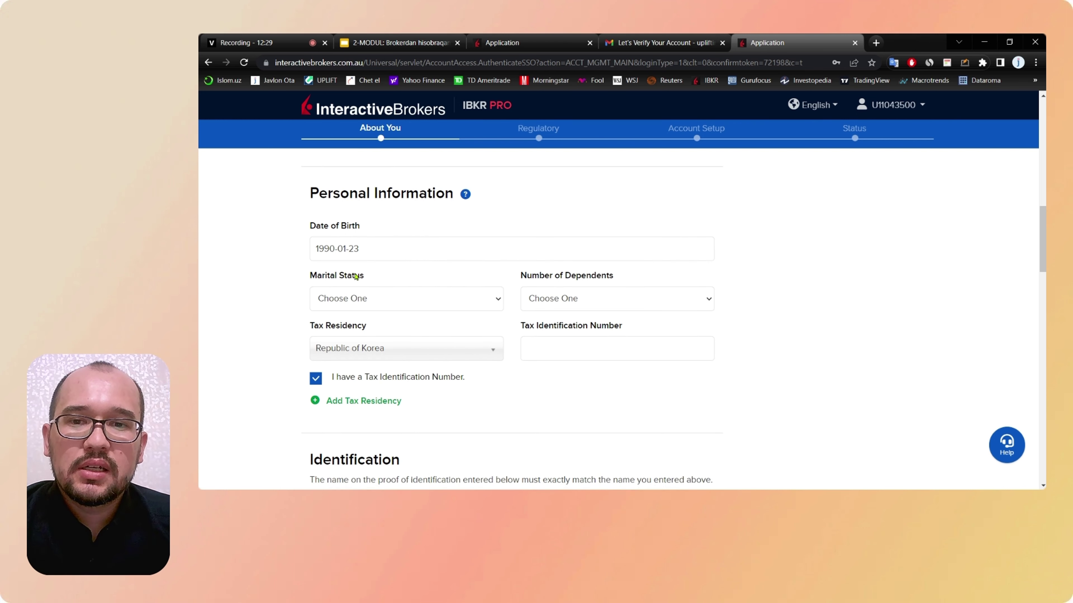
Step: Set Marital Status to Married
left_click_drag(364, 277, 309, 276)
left_click(431, 298)
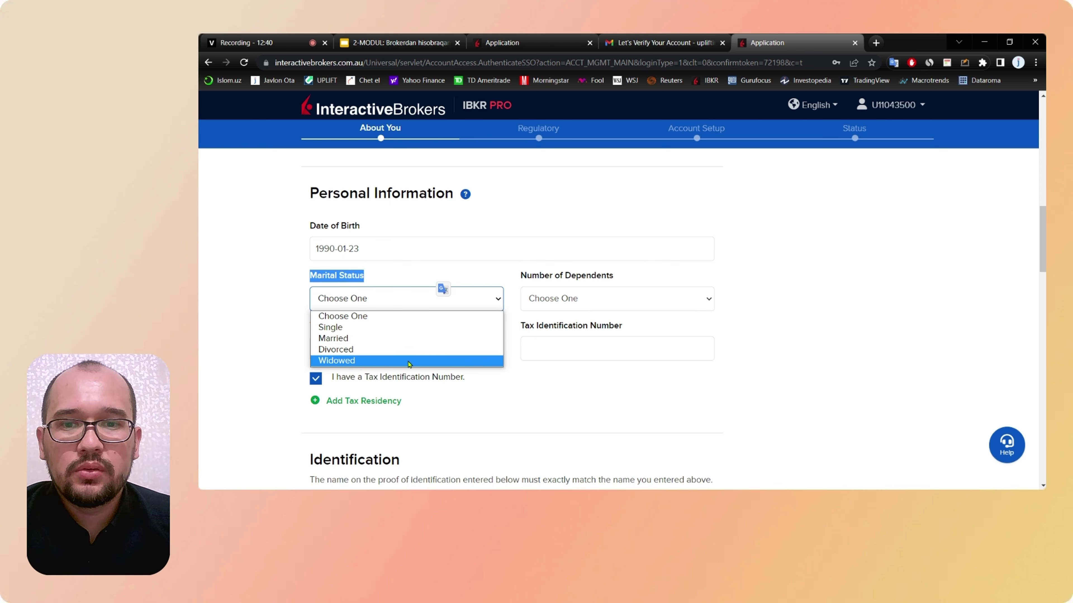
left_click(376, 342)
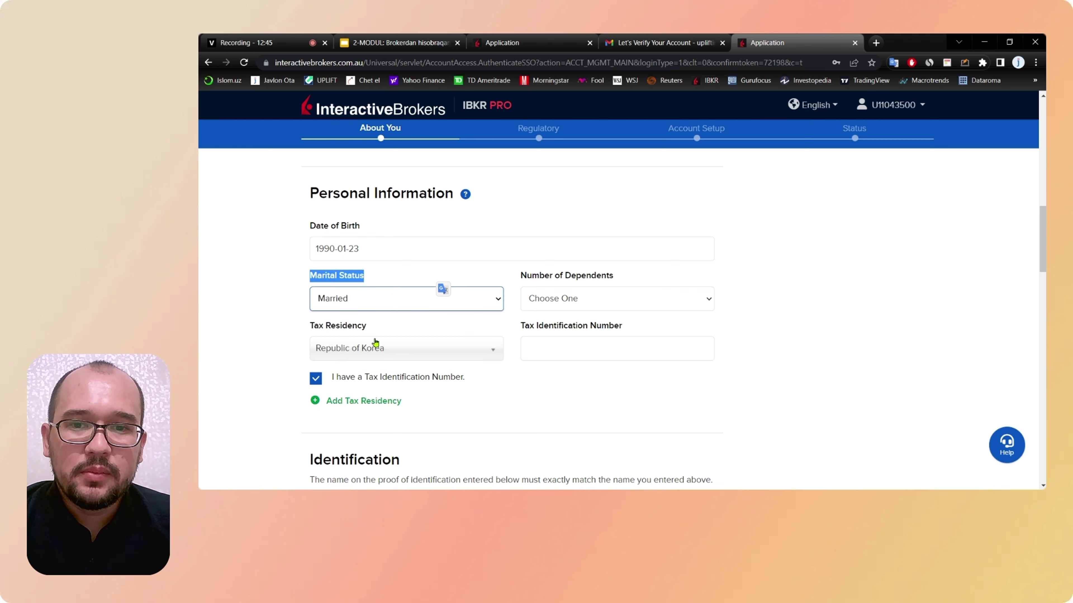
Step: Set Number of Dependents to 2
left_click(603, 301)
left_click_drag(614, 275, 522, 278)
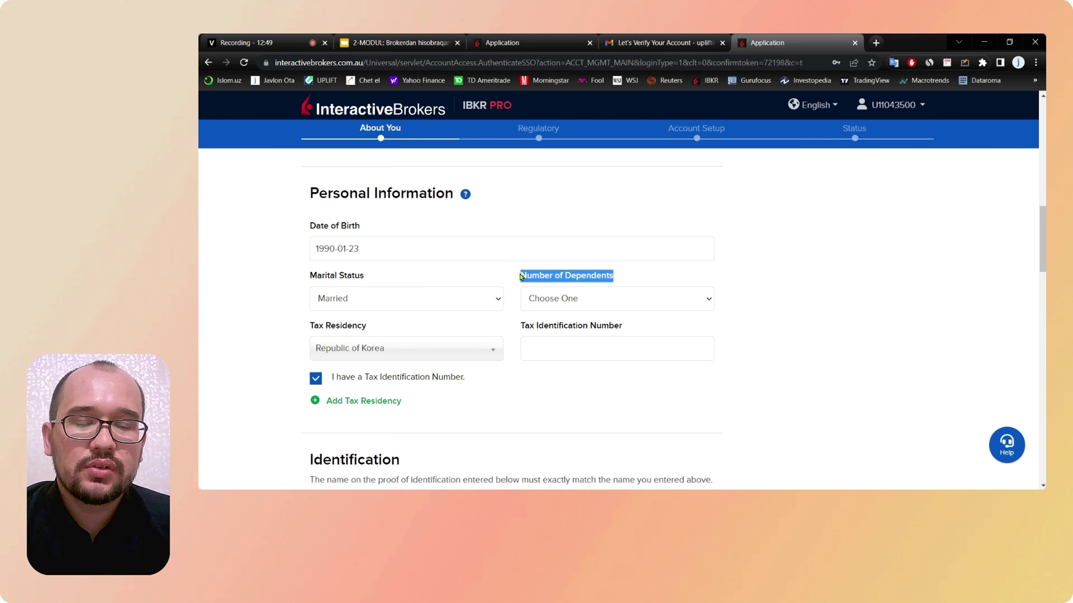
left_click(684, 301)
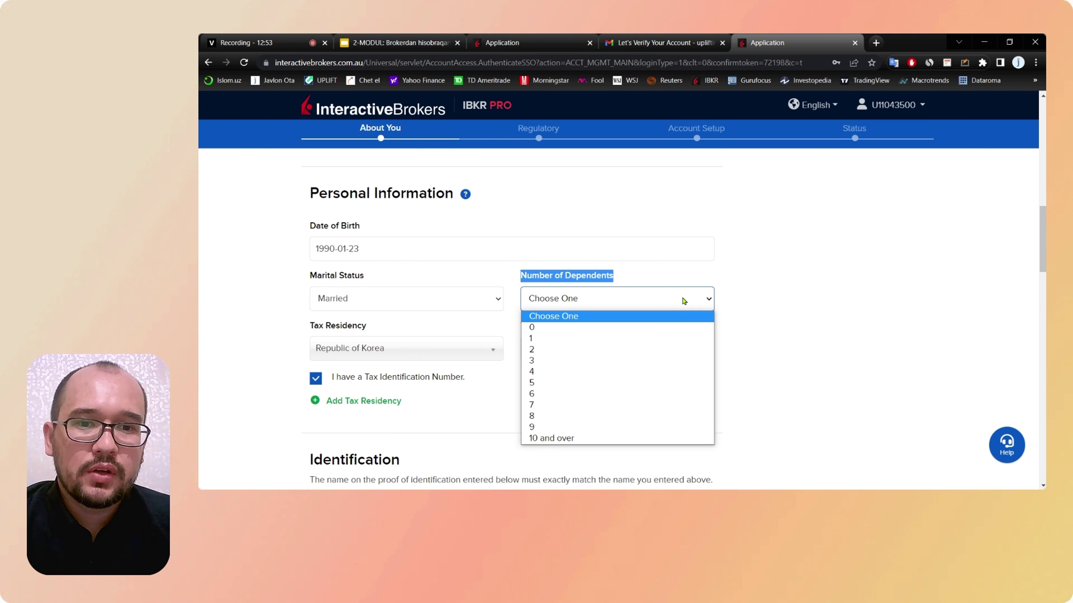
left_click(674, 350)
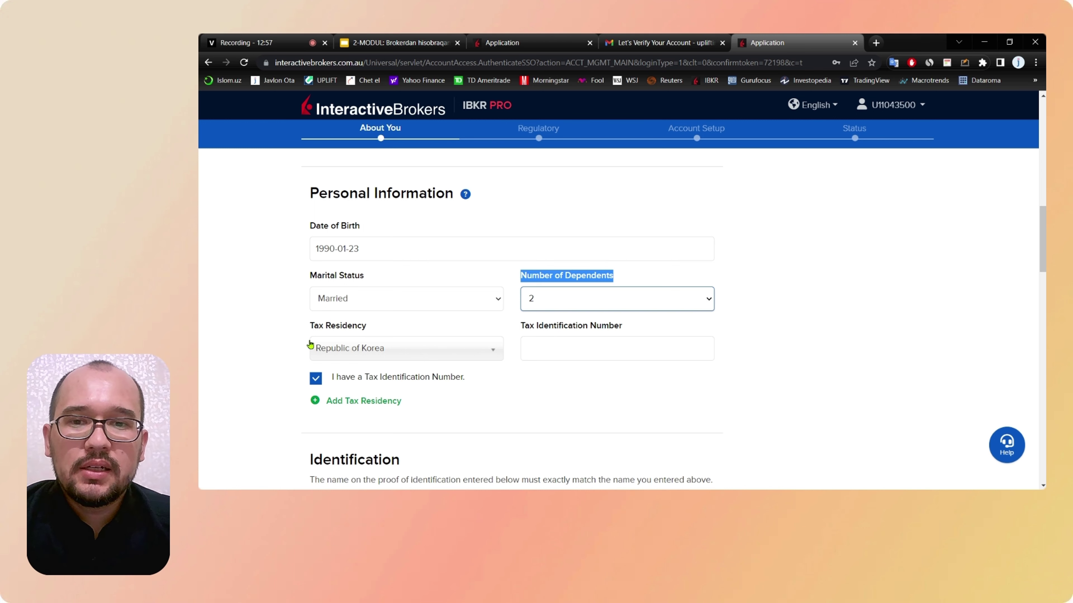
left_click_drag(371, 326, 307, 327)
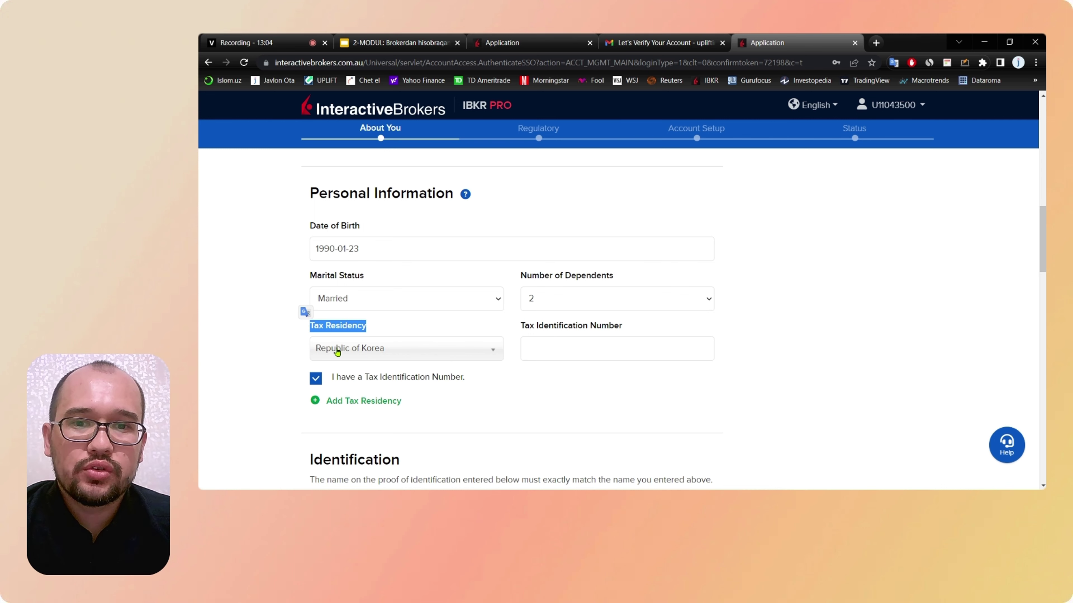
Step: Enter the applicant's tax identification number for the Republic of Korea tax residency
left_click(274, 351)
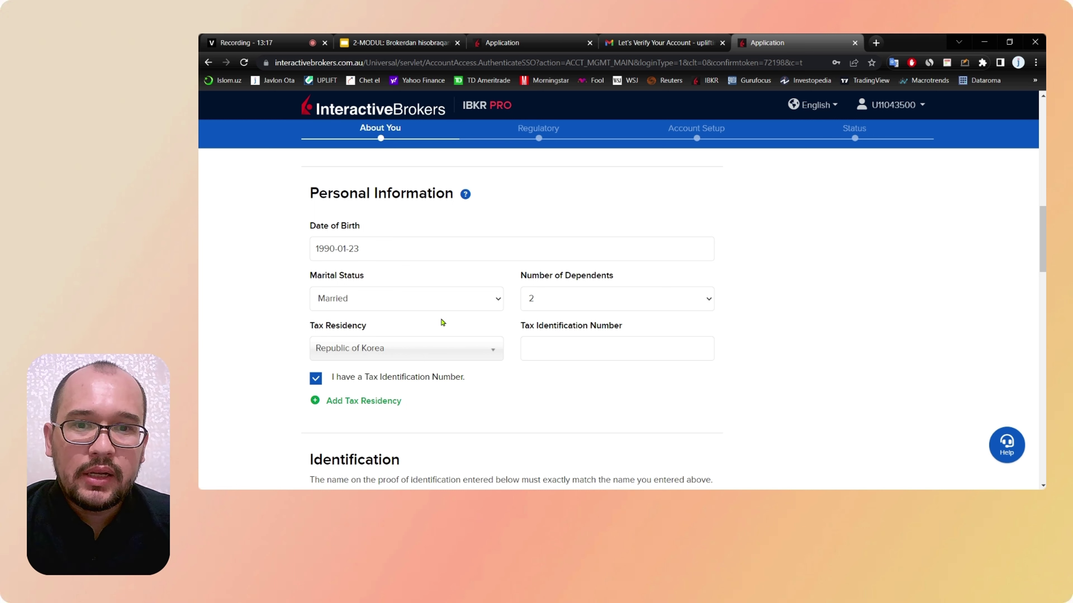
left_click(556, 350)
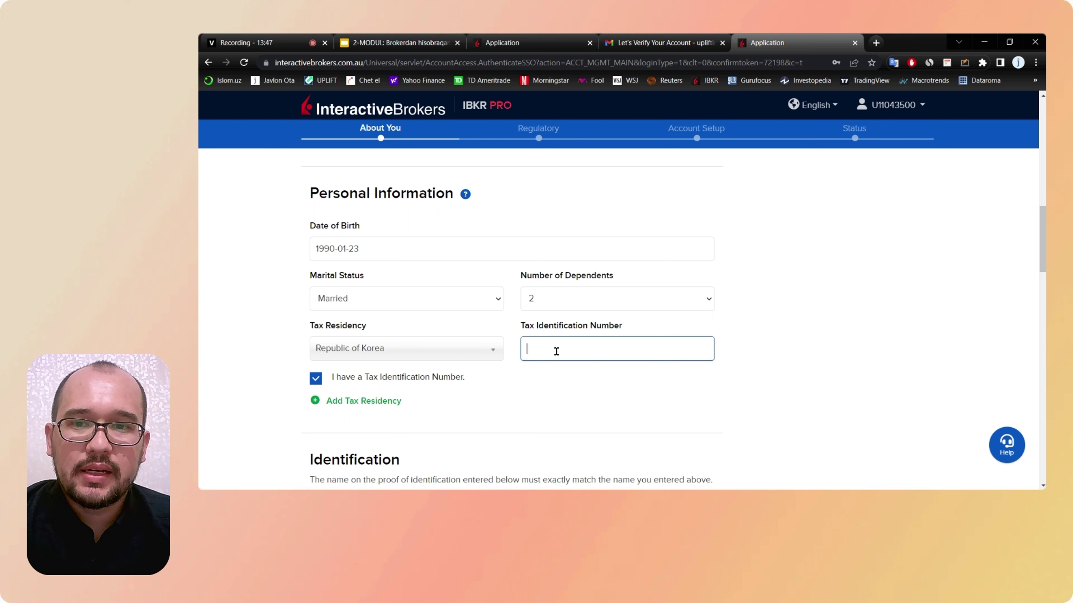
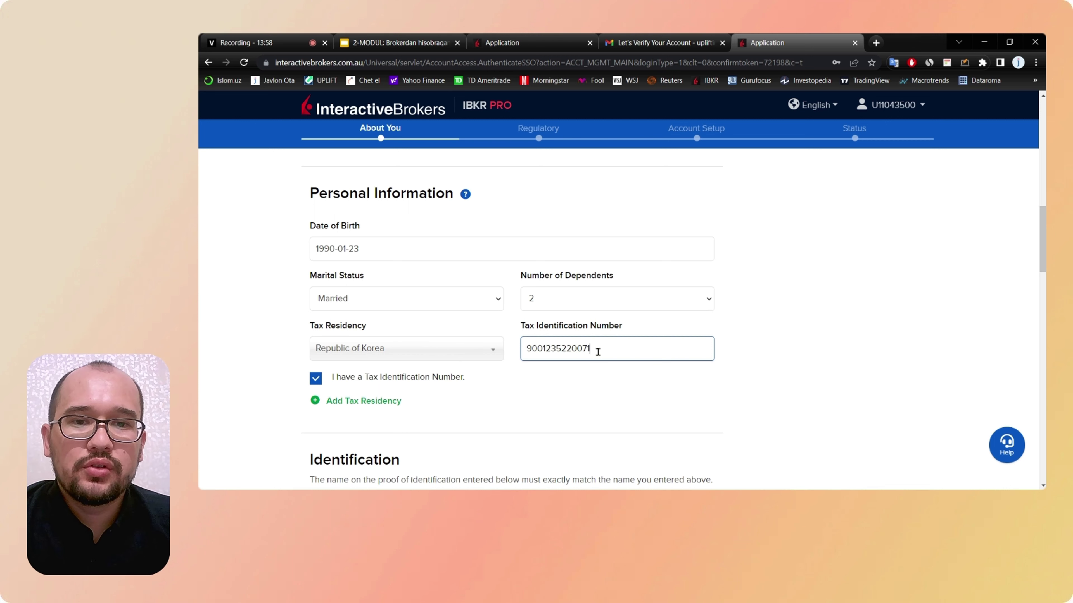
left_click_drag(596, 352, 529, 351)
scroll(532, 349, "down", 3)
scroll(531, 349, "up", 4)
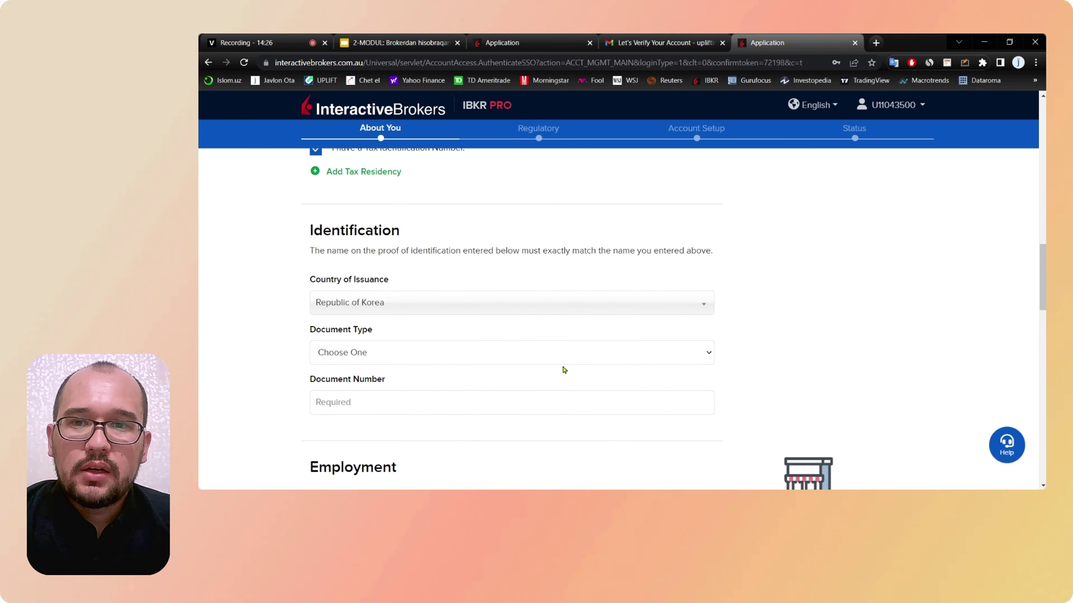
scroll(563, 369, "down", 1)
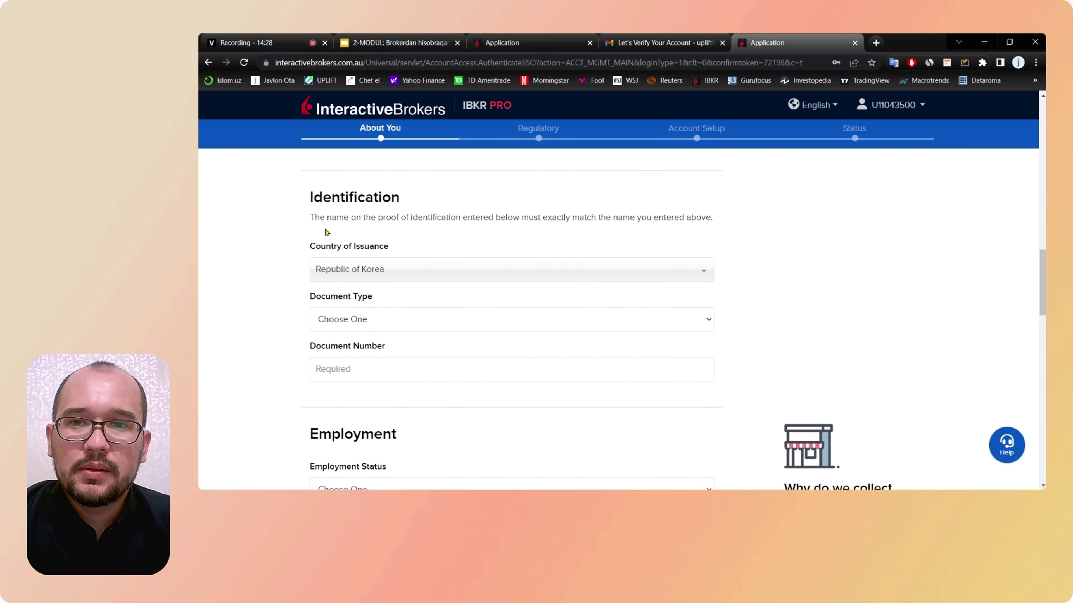
Step: Search 'uz' and choose Uzbekistan as the Country of Issuance
left_click_drag(311, 204, 418, 209)
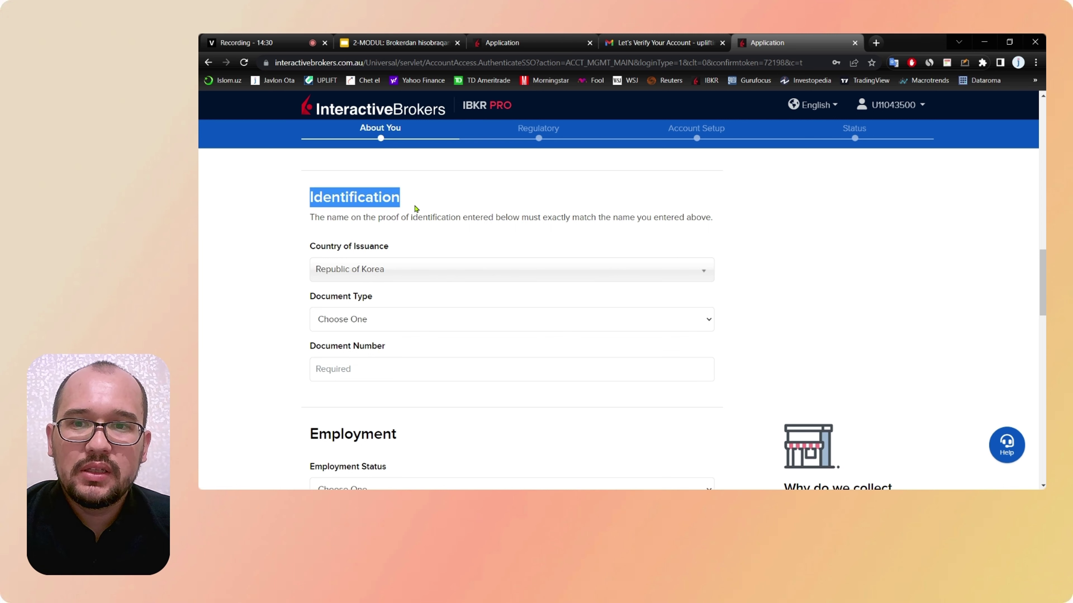
left_click(302, 246)
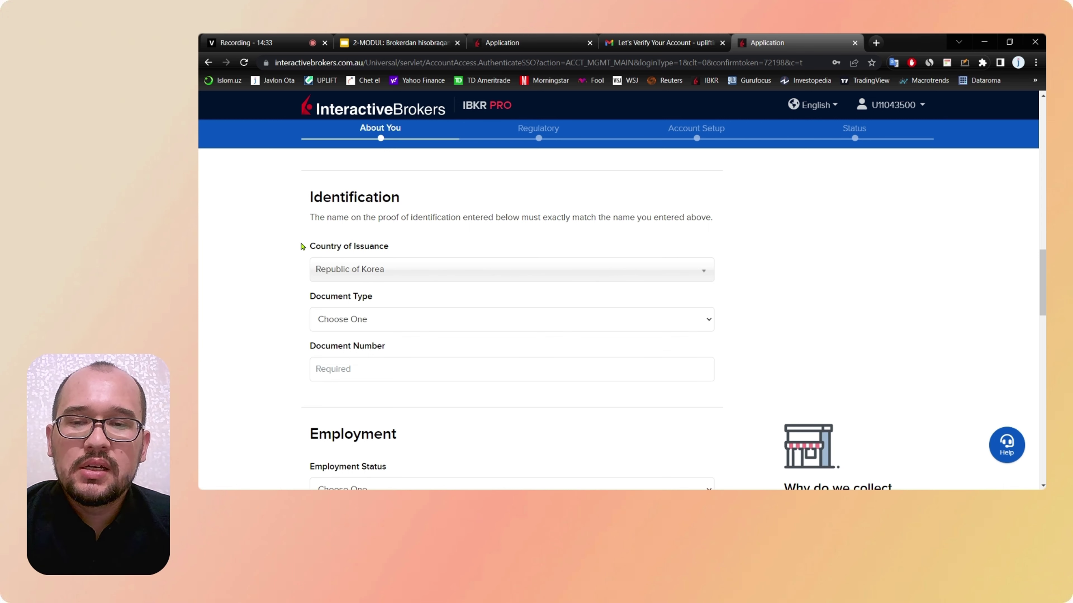
scroll(302, 246, "down", 1)
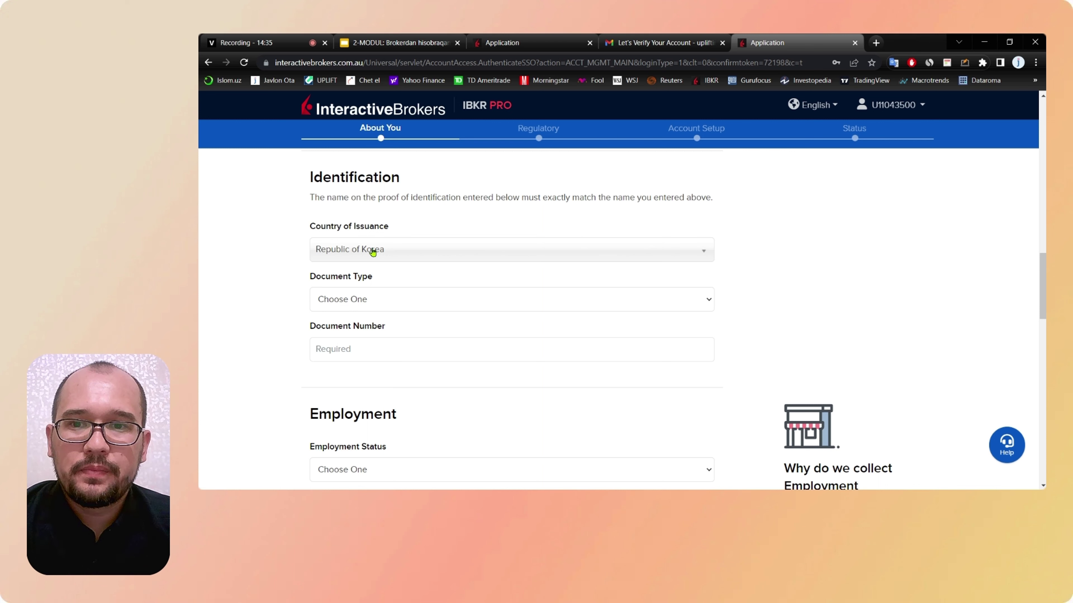
left_click(406, 255)
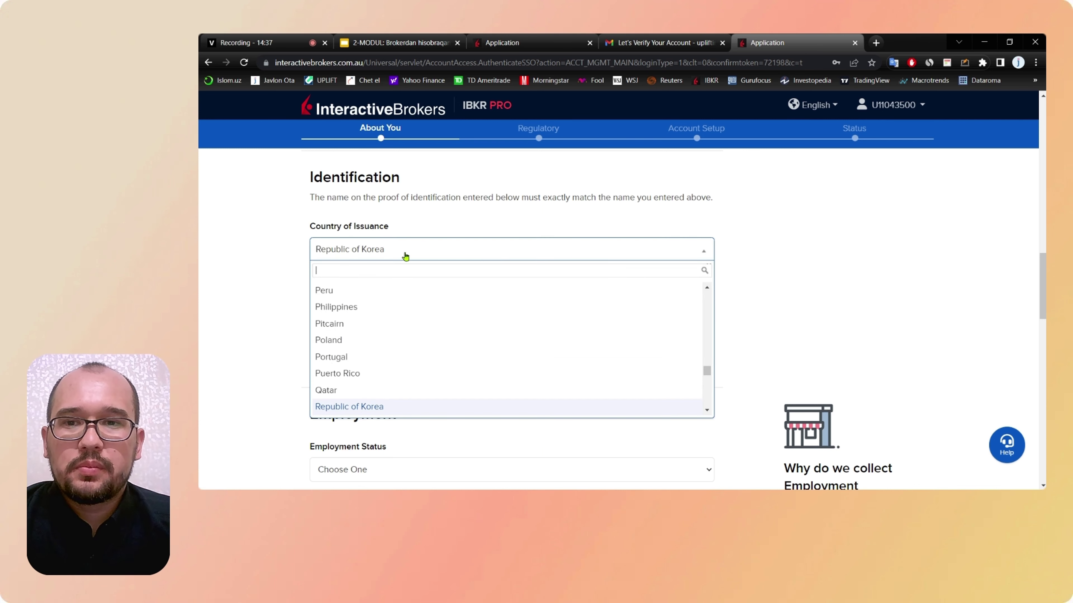
type("uz")
left_click(400, 292)
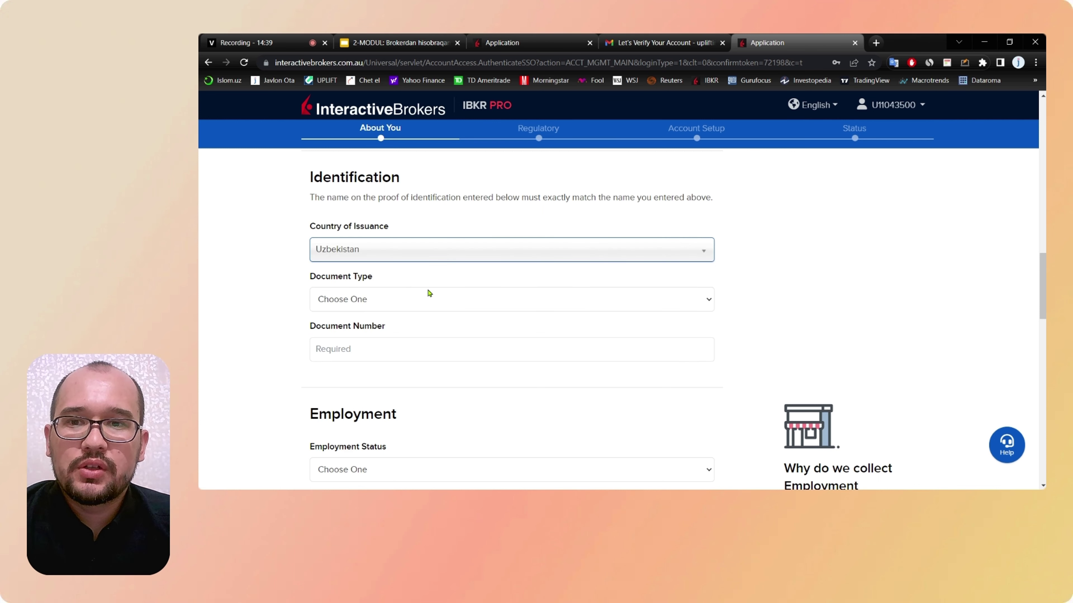
Step: Choose Passport as the identification Document Type
left_click(455, 305)
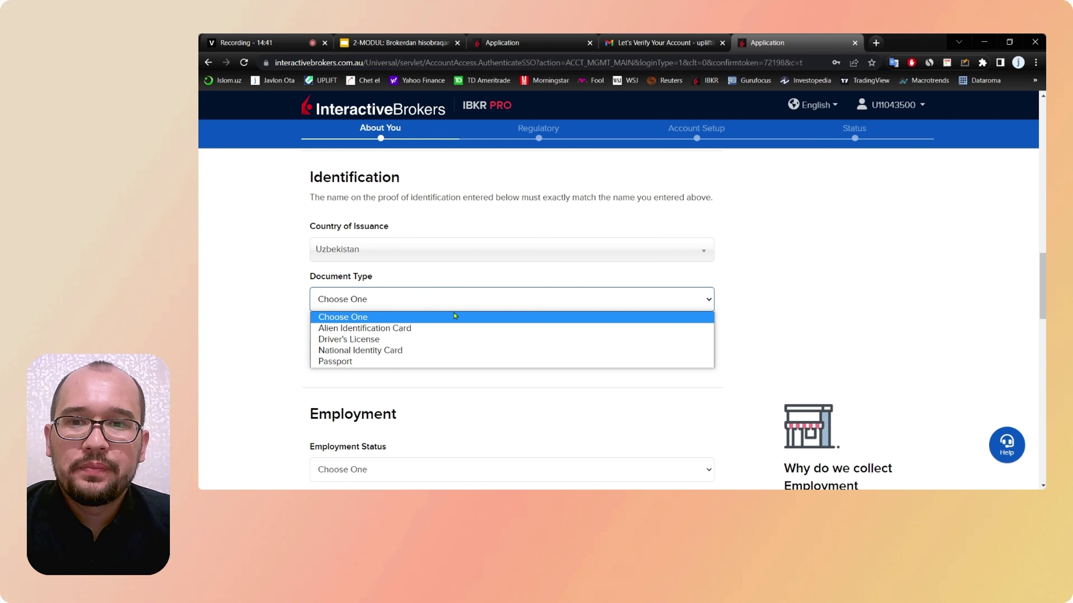
left_click(448, 362)
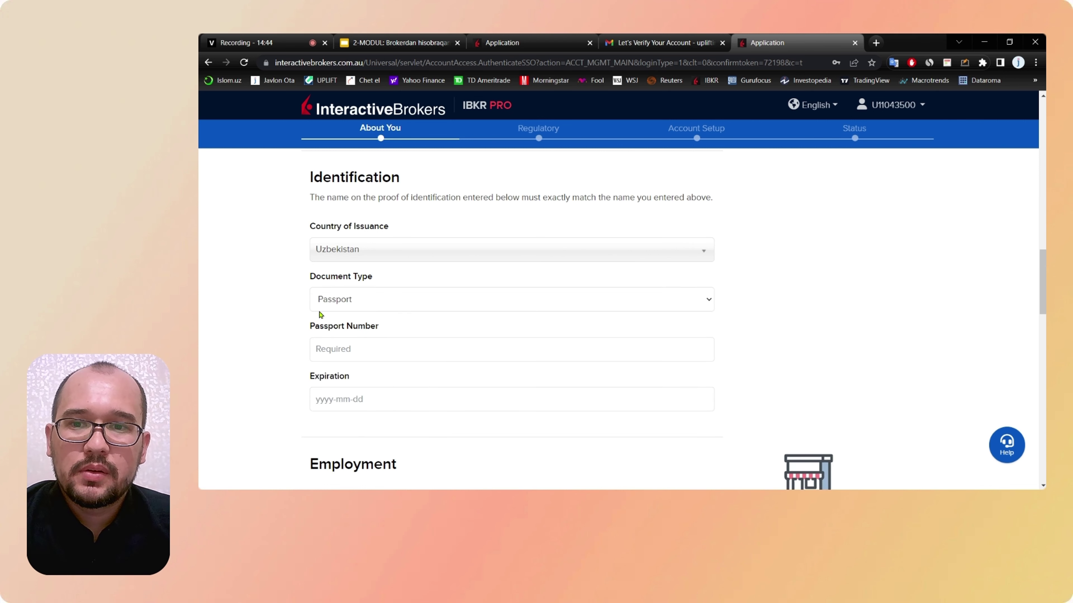
scroll(279, 298, "down", 1)
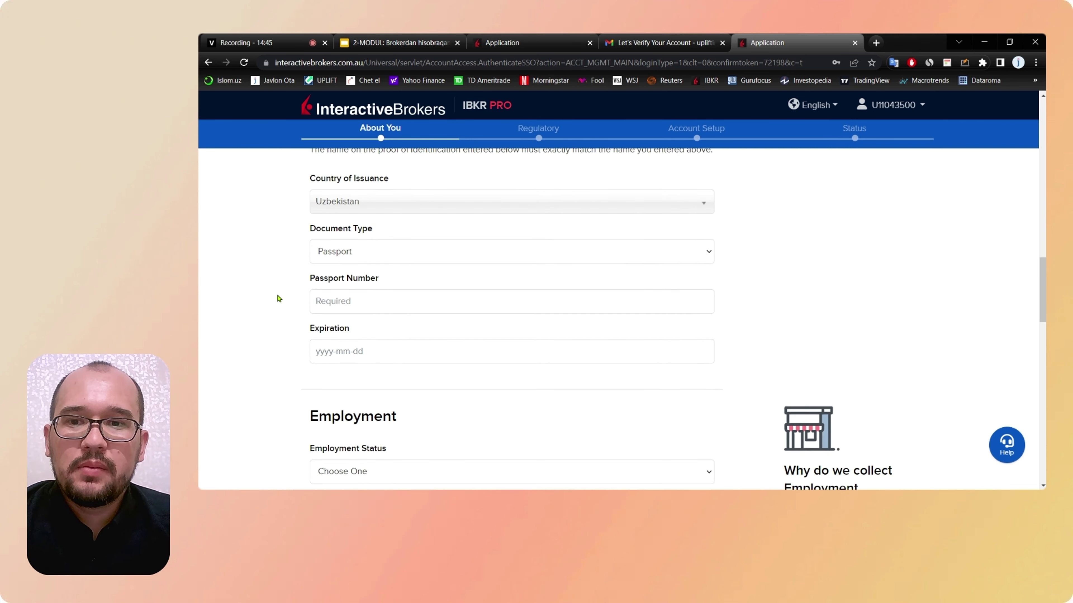
Step: Type the passport number and set the passport Expiration to 2030-01-23
left_click(361, 299)
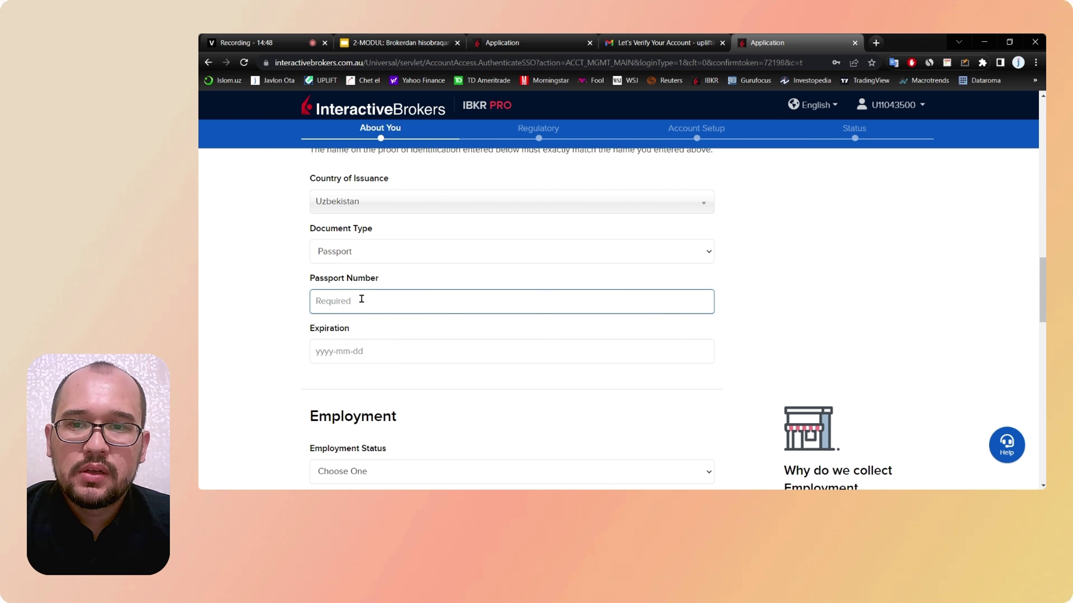
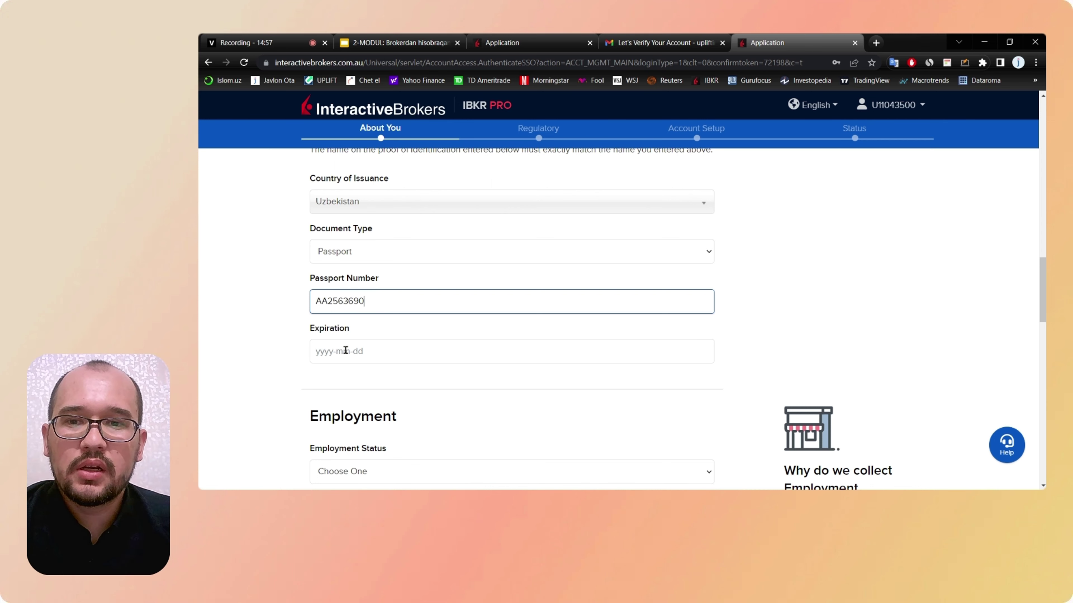
left_click(322, 350)
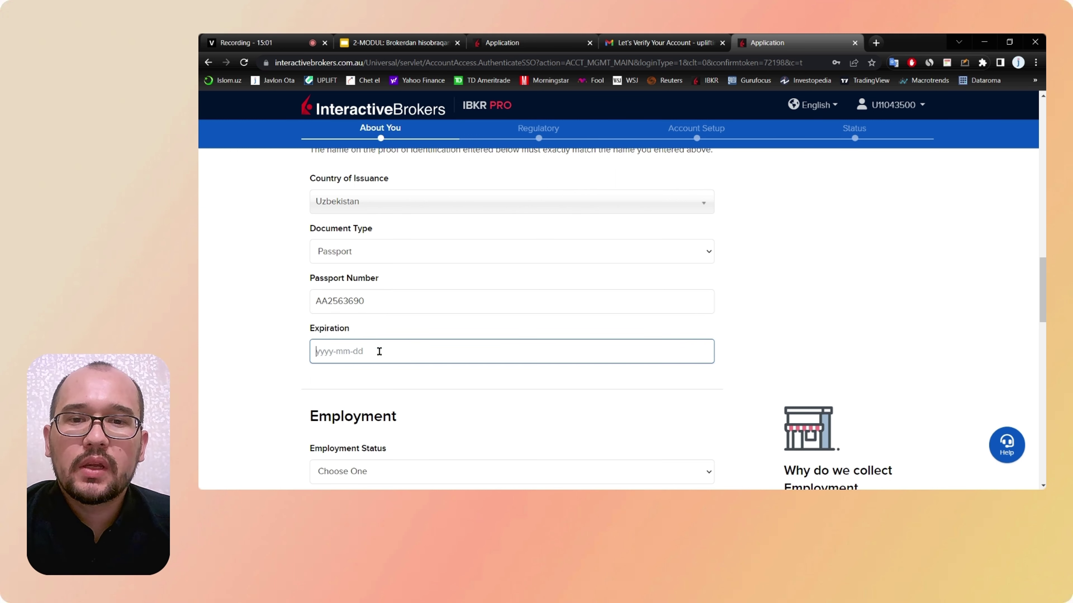
type("2030")
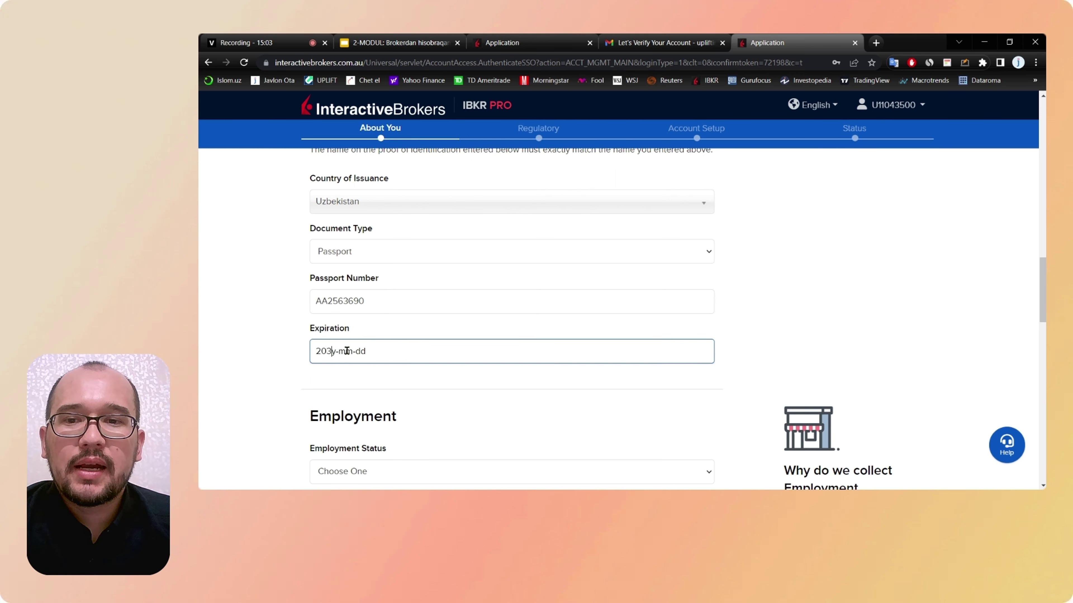
type("07")
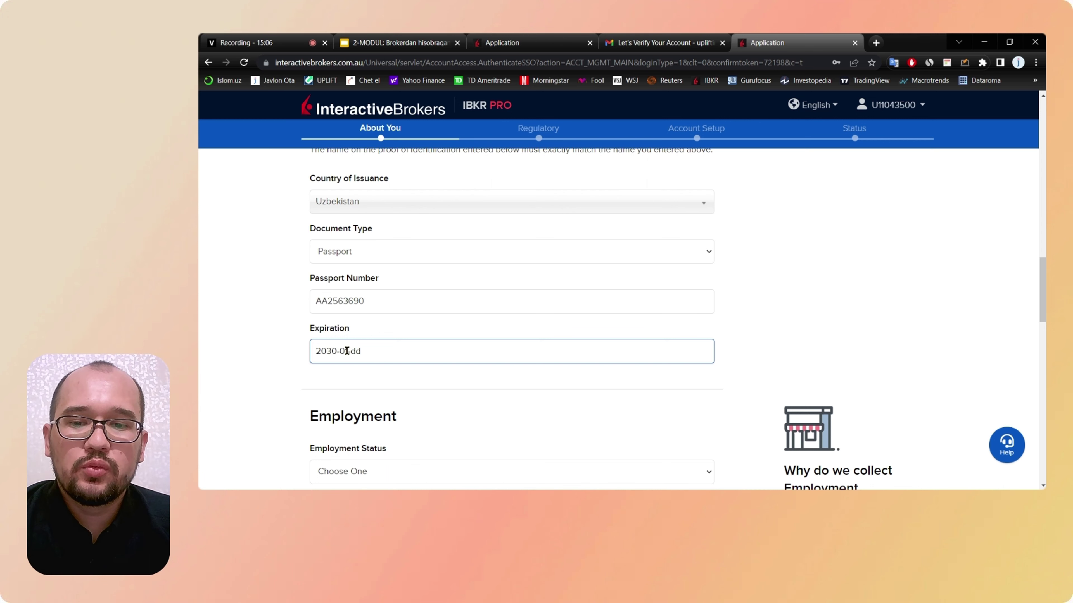
type("23")
left_click(271, 366)
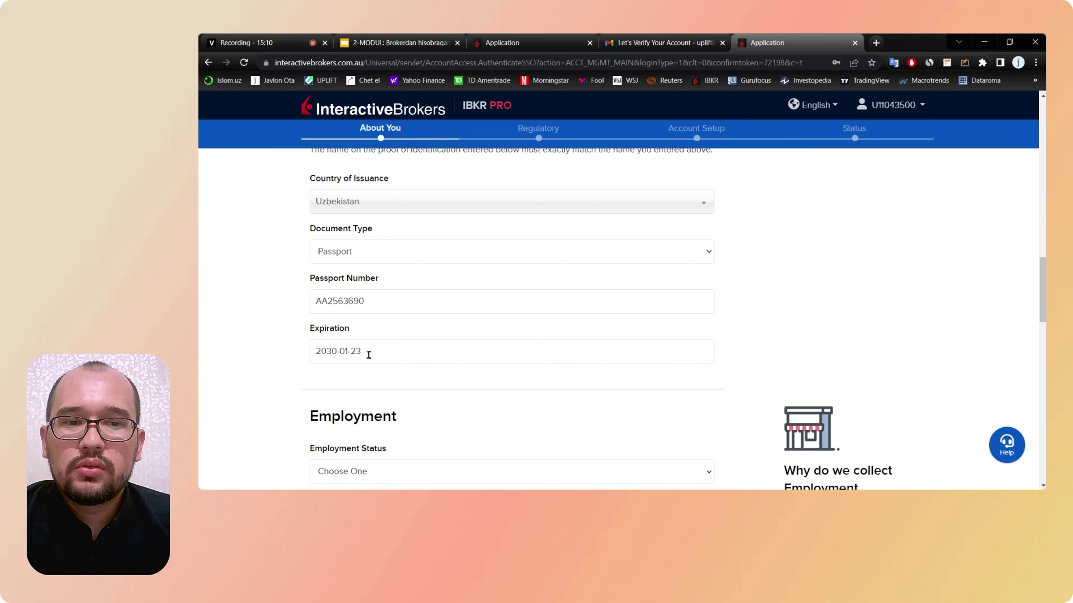
scroll(374, 356, "up", 3)
scroll(374, 355, "down", 2)
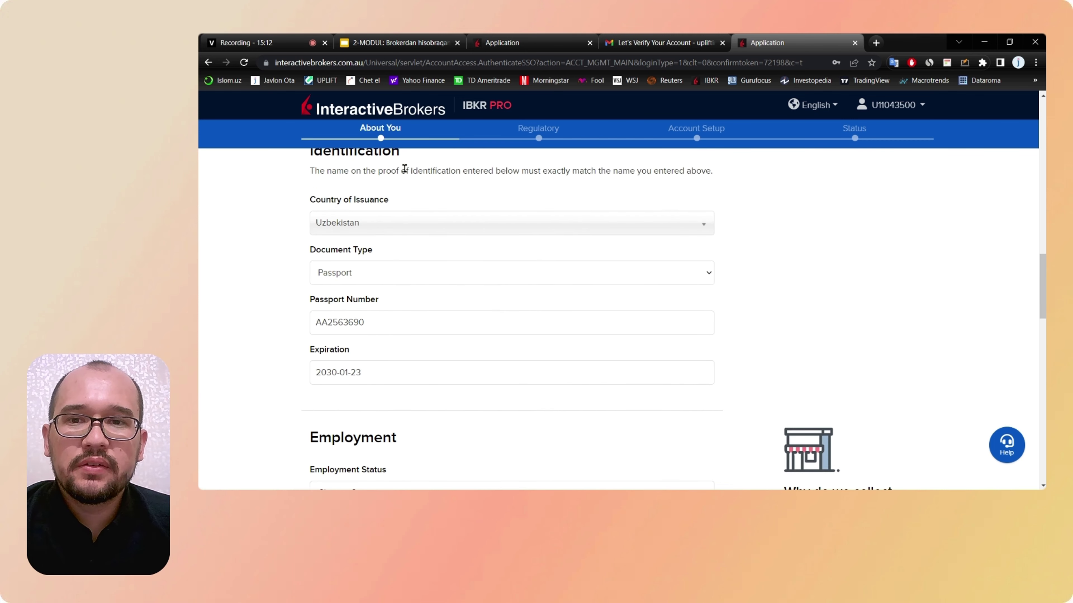
scroll(365, 255, "up", 1)
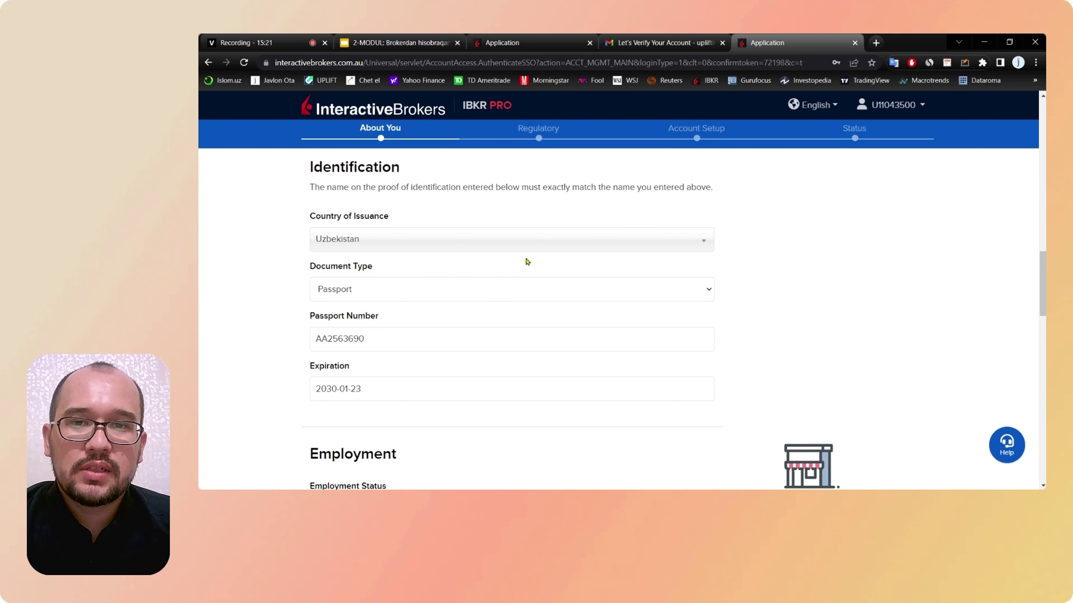
scroll(527, 262, "down", 1)
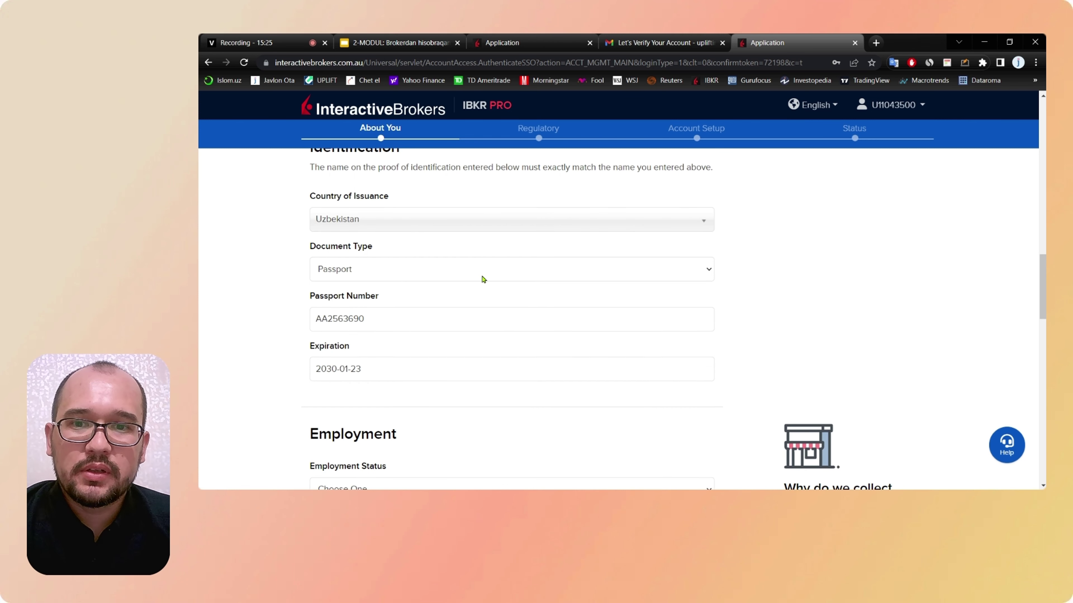
Step: Set the Employment Status to Employed
scroll(407, 398, "down", 10)
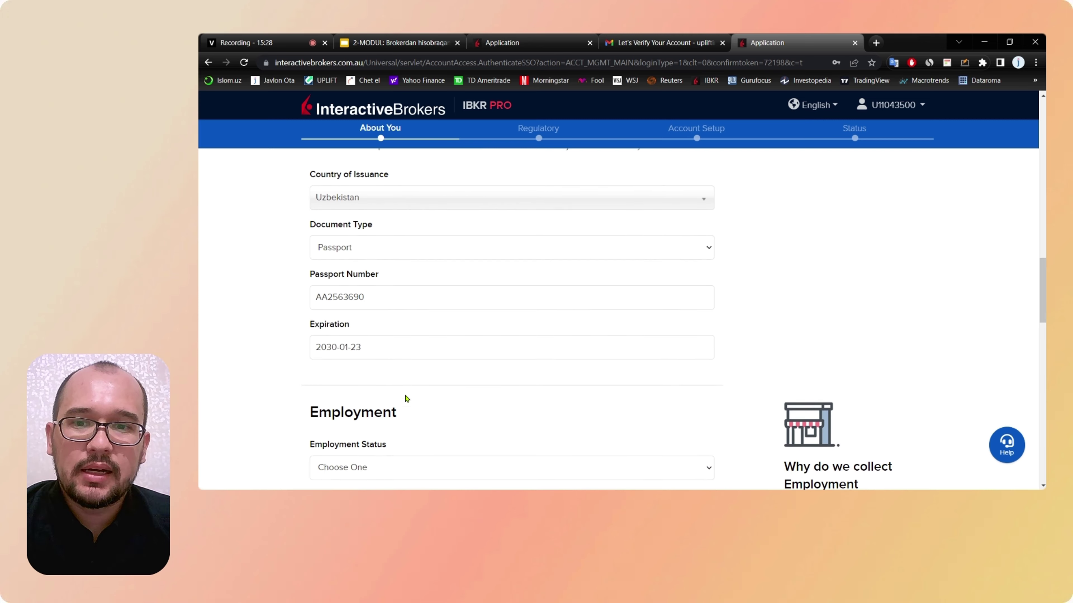
scroll(407, 399, "down", 1)
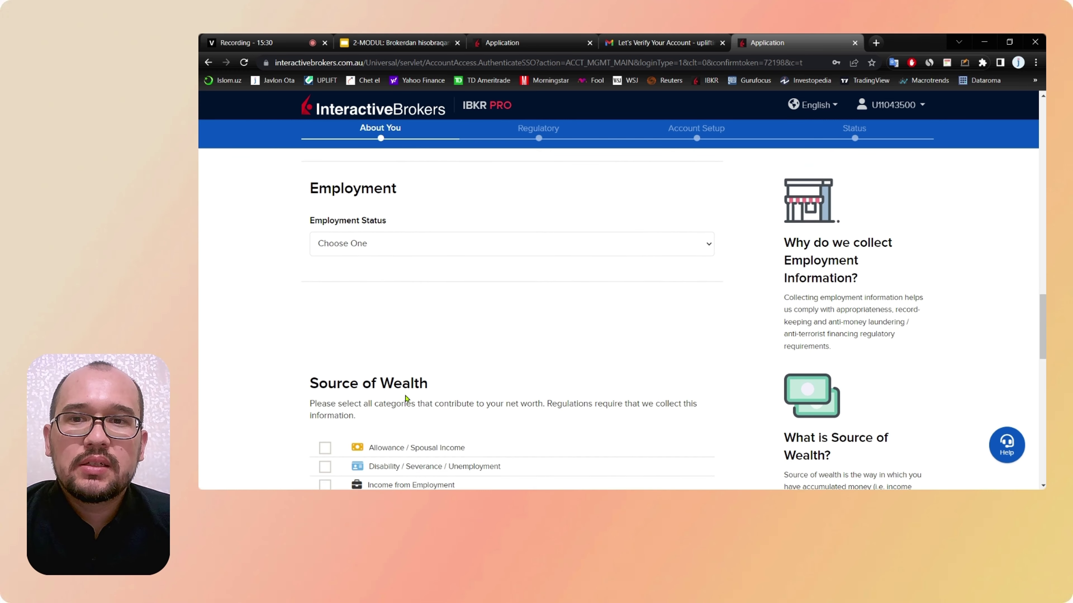
left_click(545, 254)
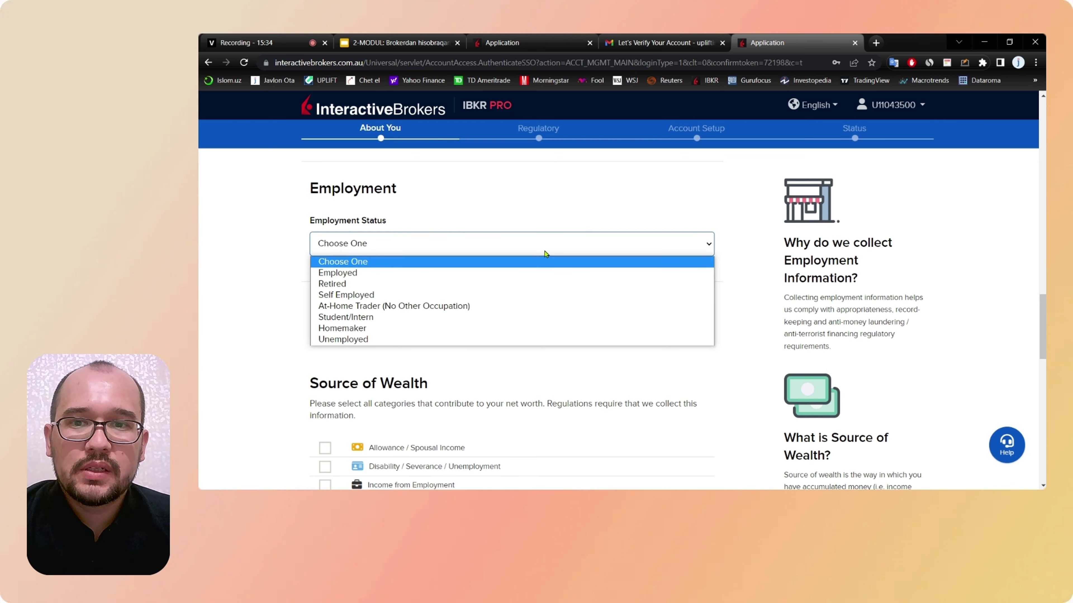
left_click(344, 274)
scroll(513, 325, "down", 3)
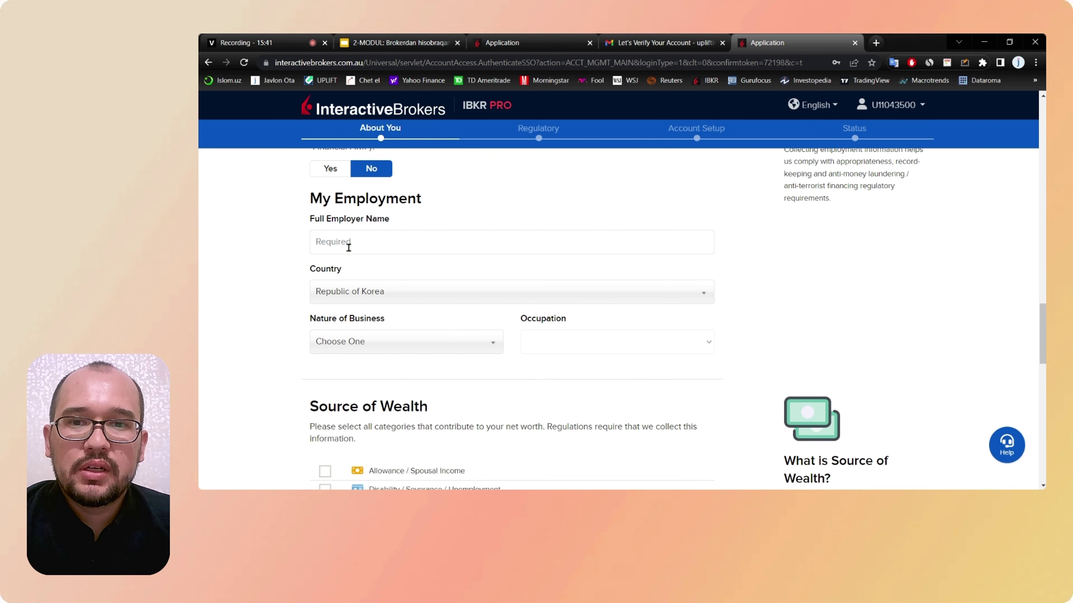
Step: Look through the employer name and business type fields without choosing a business type
left_click(347, 247)
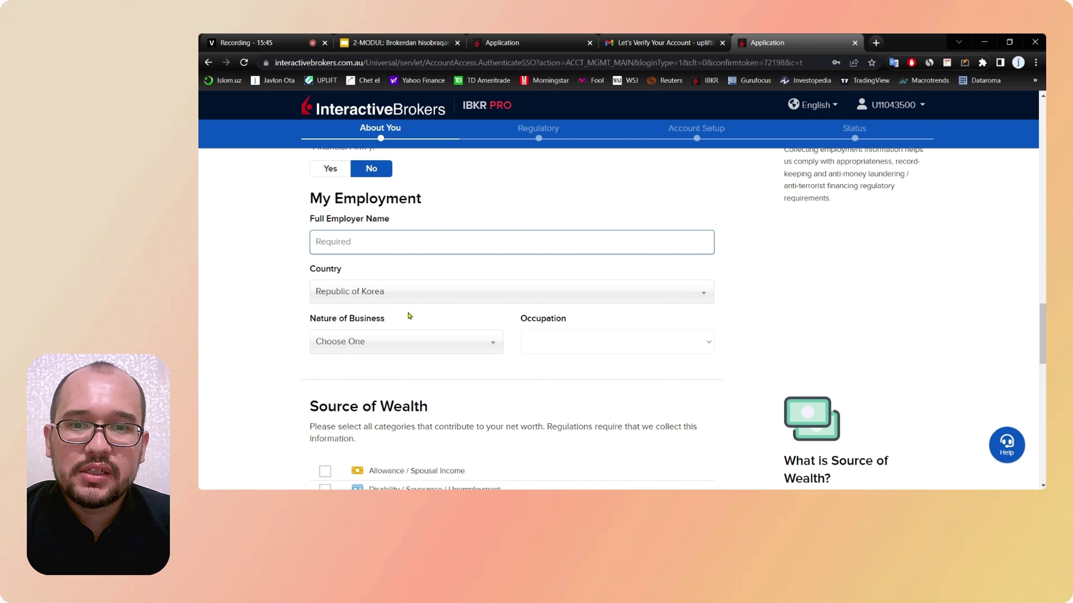
left_click(429, 353)
scroll(429, 412, "down", 3)
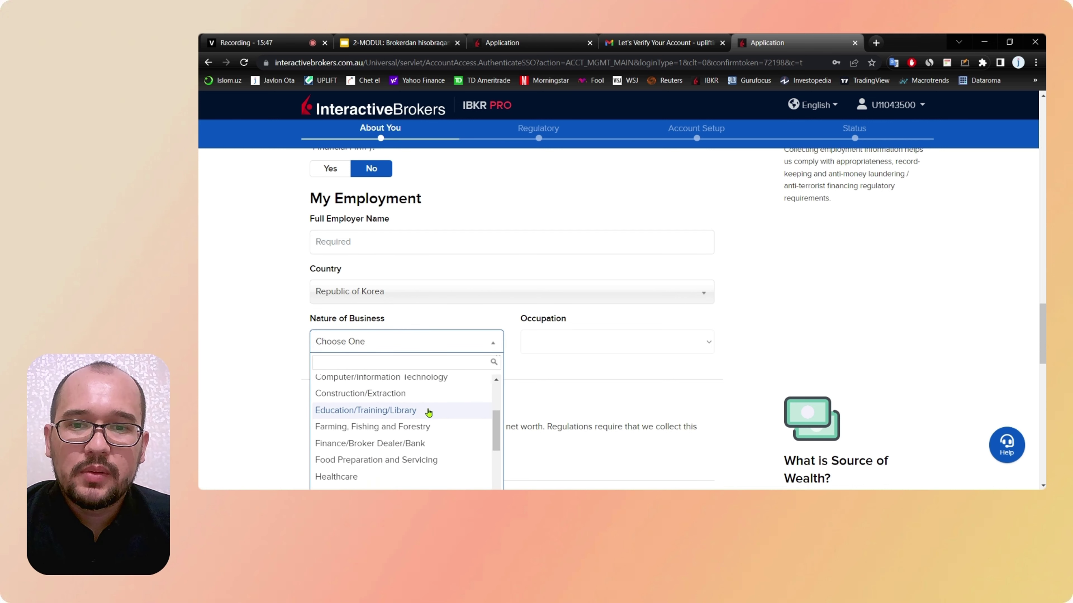
scroll(428, 413, "down", 2)
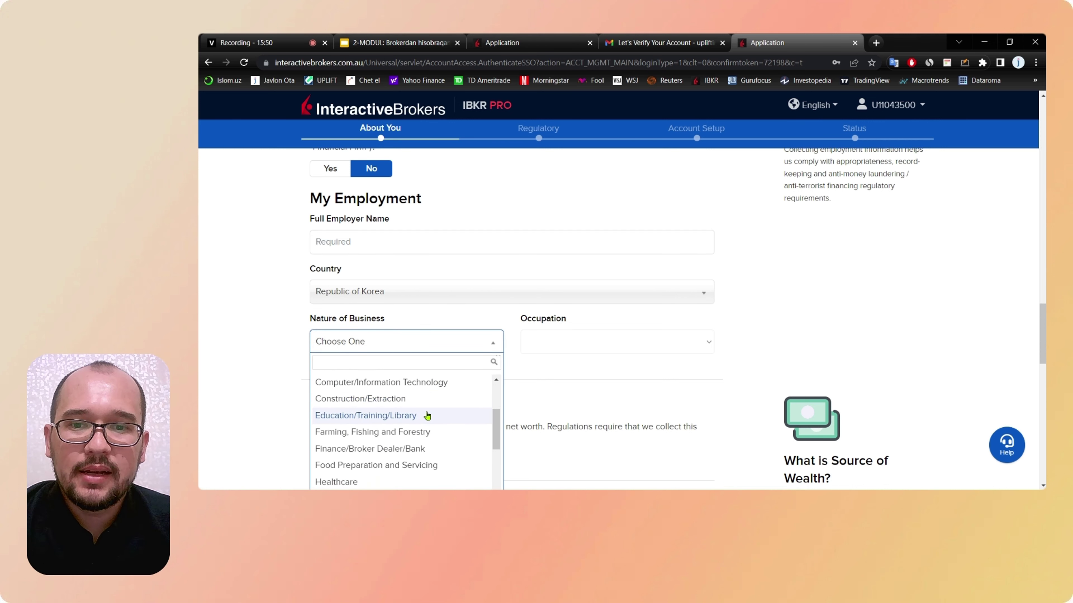
scroll(412, 402, "up", 1)
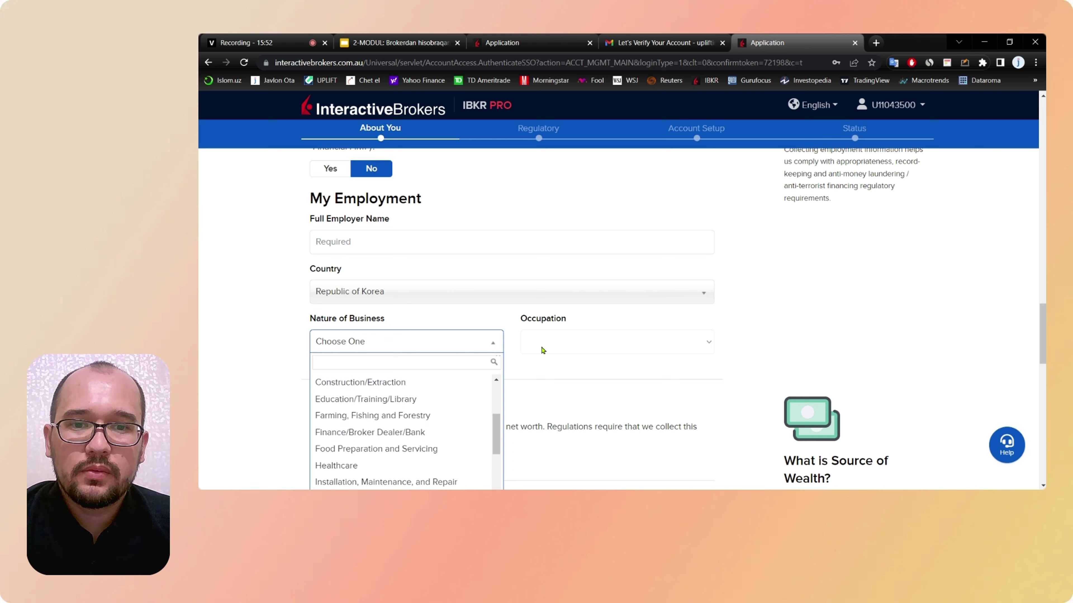
left_click(560, 383)
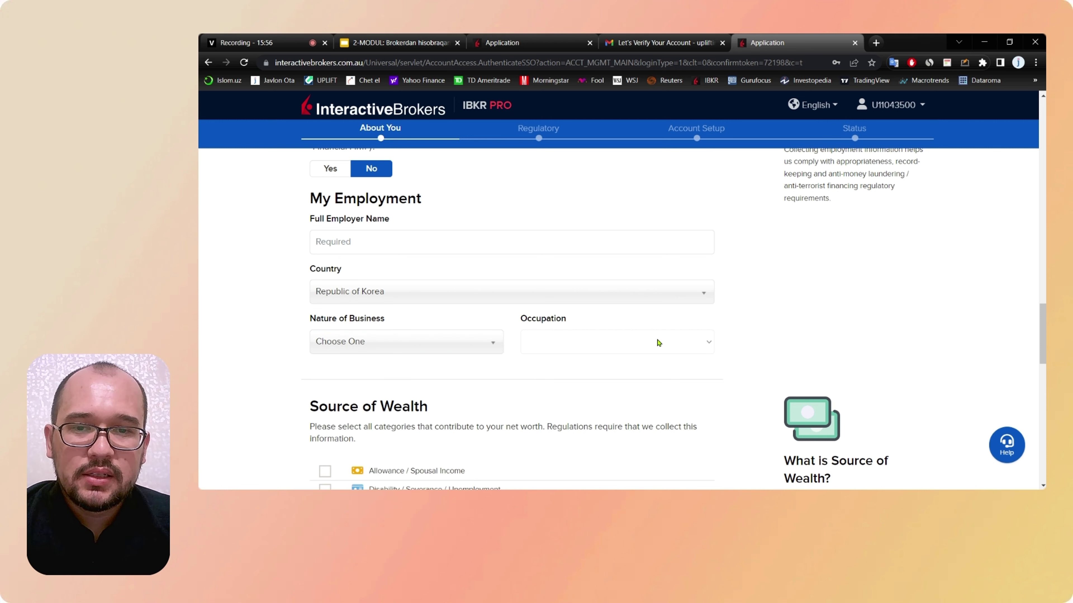
scroll(498, 270, "up", 3)
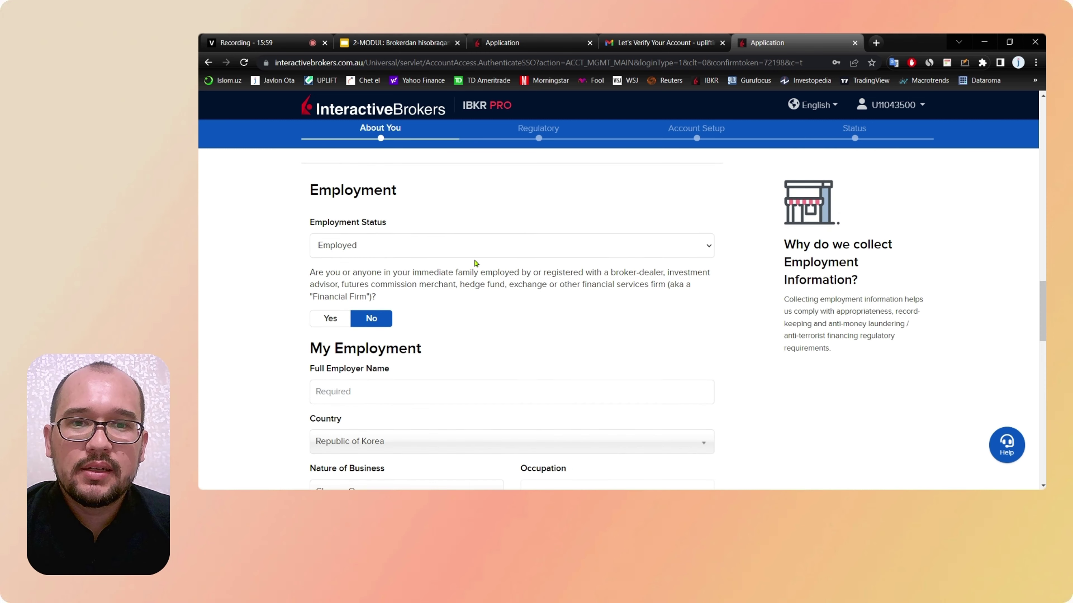
Step: Reopen the Employment Status list and settle on Self Employed
left_click(456, 249)
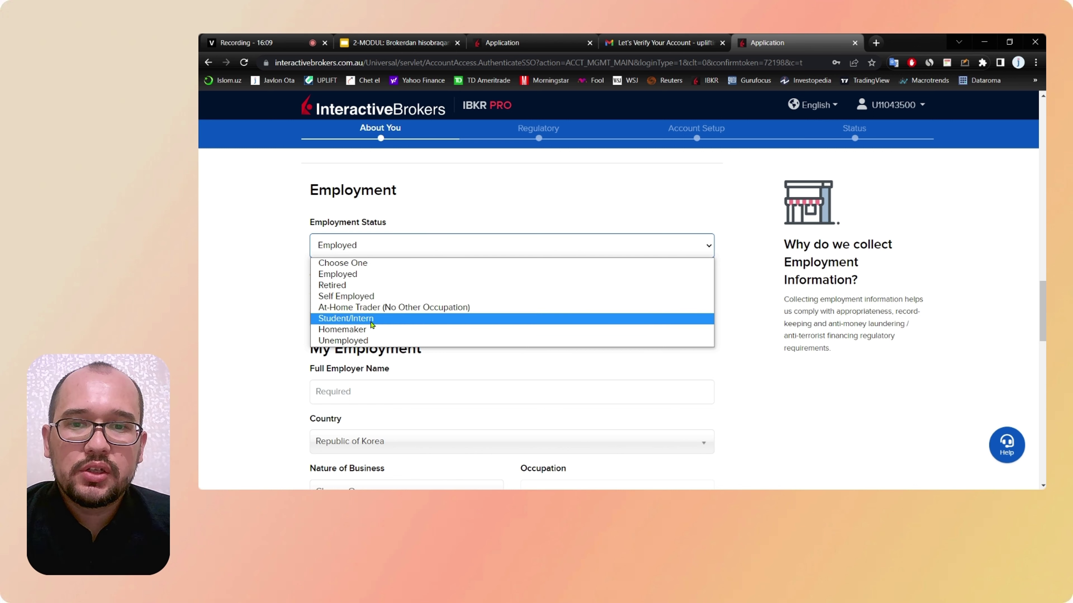
key("Escape")
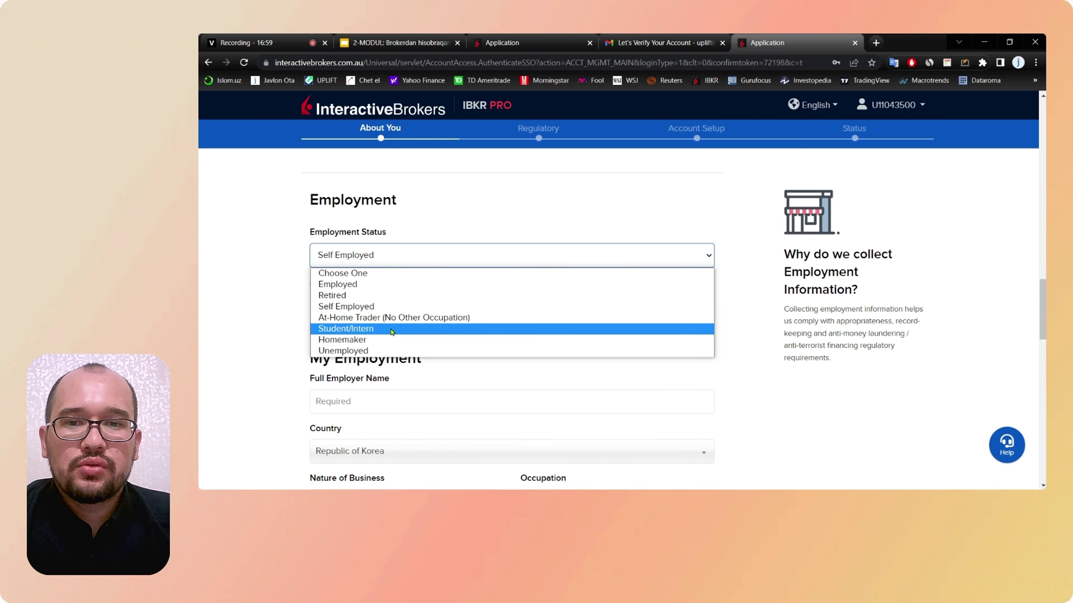
key("Escape")
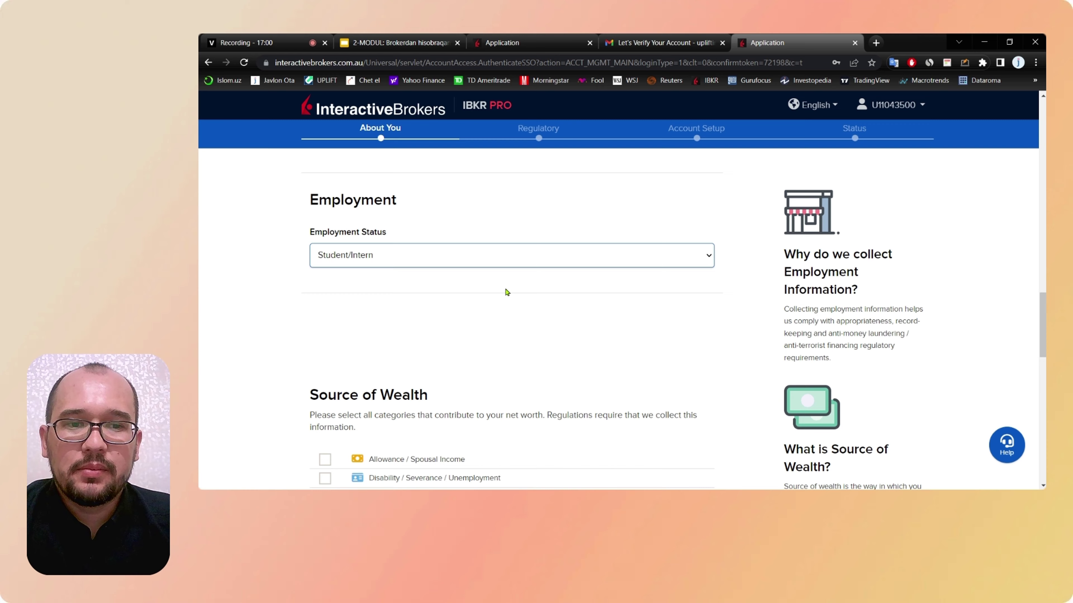
scroll(507, 292, "down", 3)
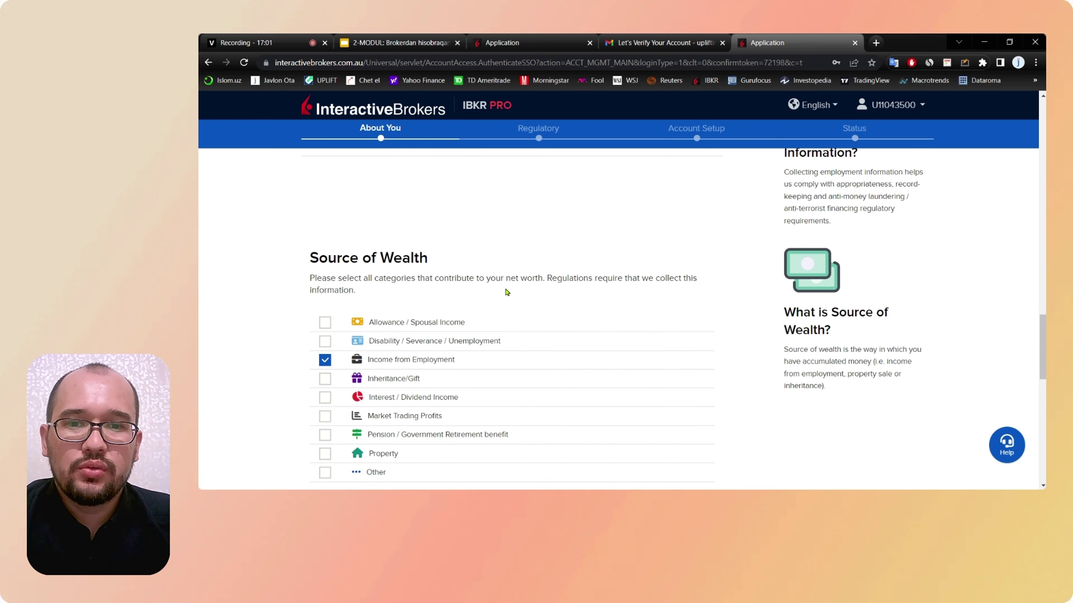
Step: Untick Income from Employment; tick Interest / Dividend Income and Market Trading Profits
scroll(507, 292, "down", 2)
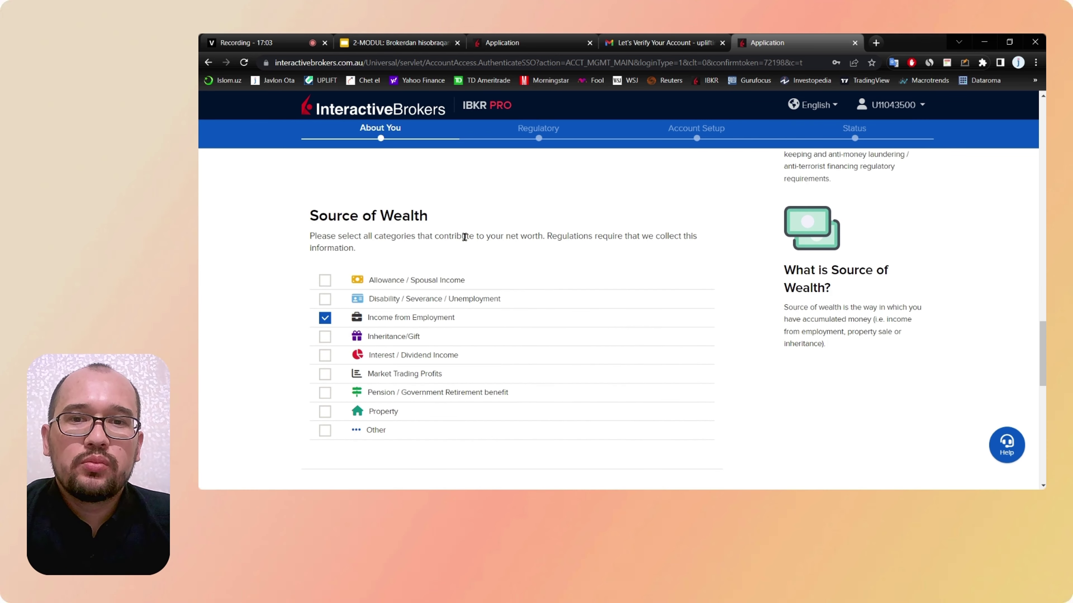
left_click_drag(435, 219, 303, 224)
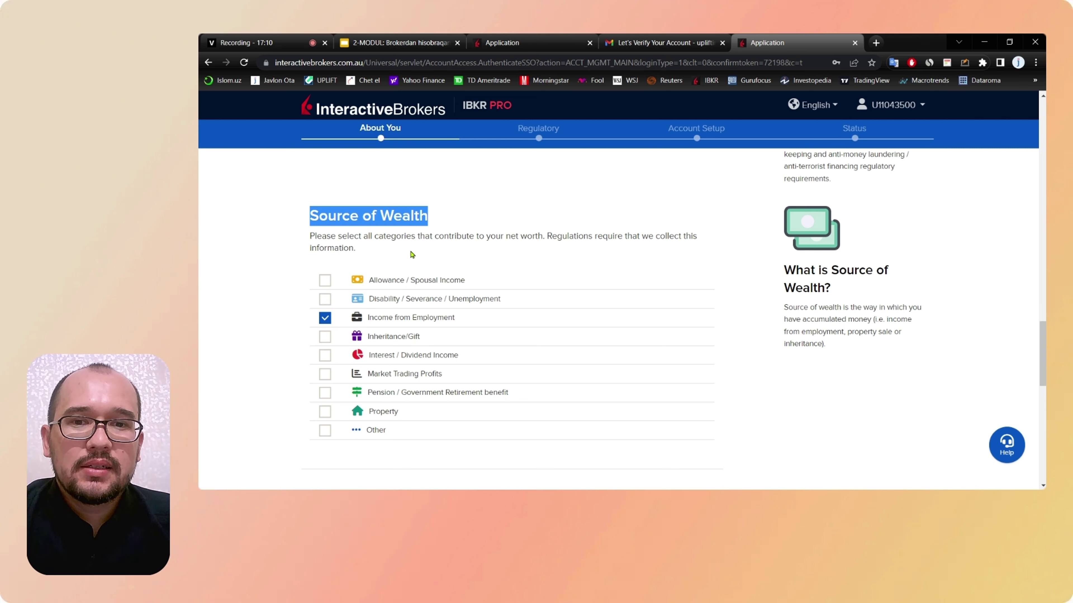
scroll(434, 391, "down", 1)
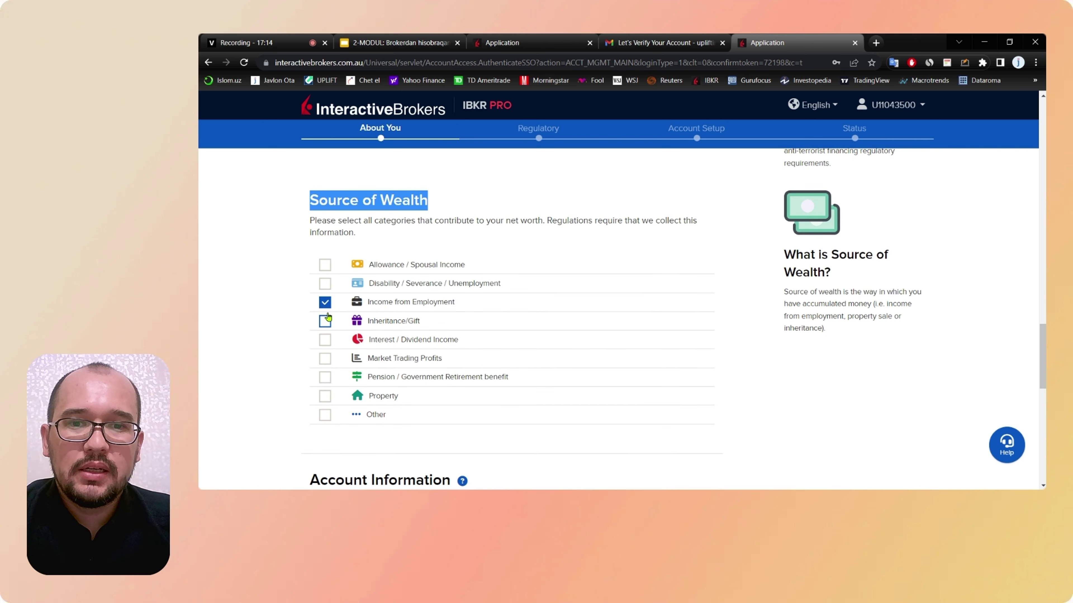
left_click(326, 304)
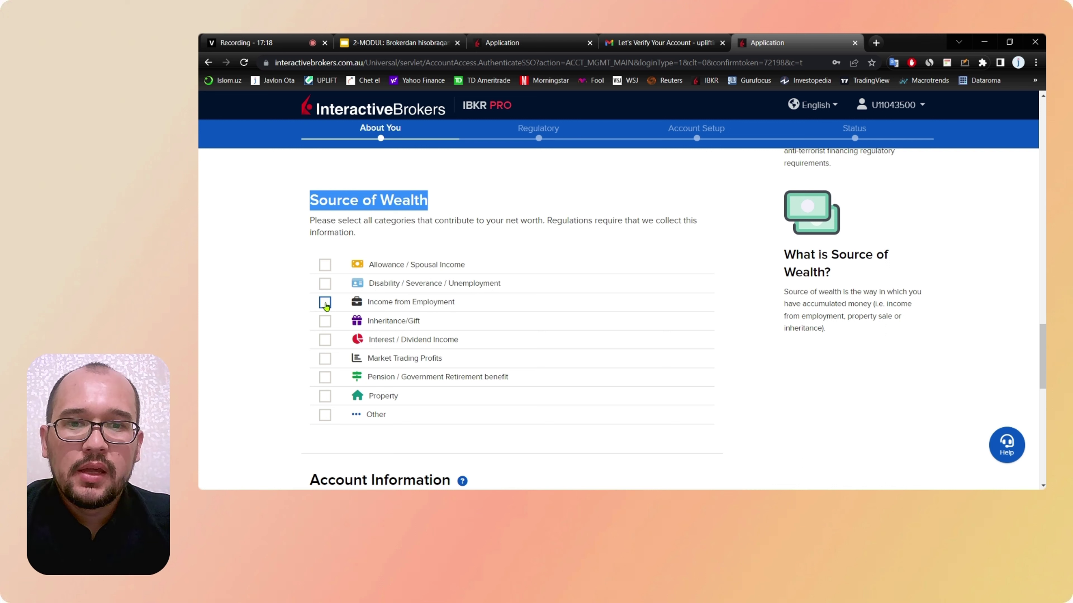
left_click(325, 321)
left_click(325, 322)
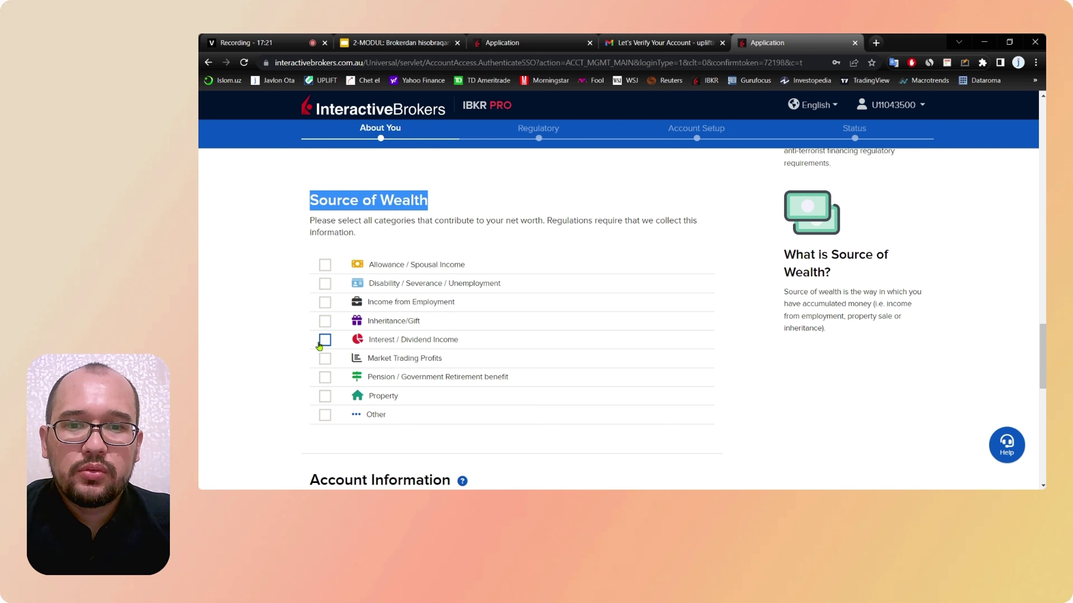
left_click(325, 341)
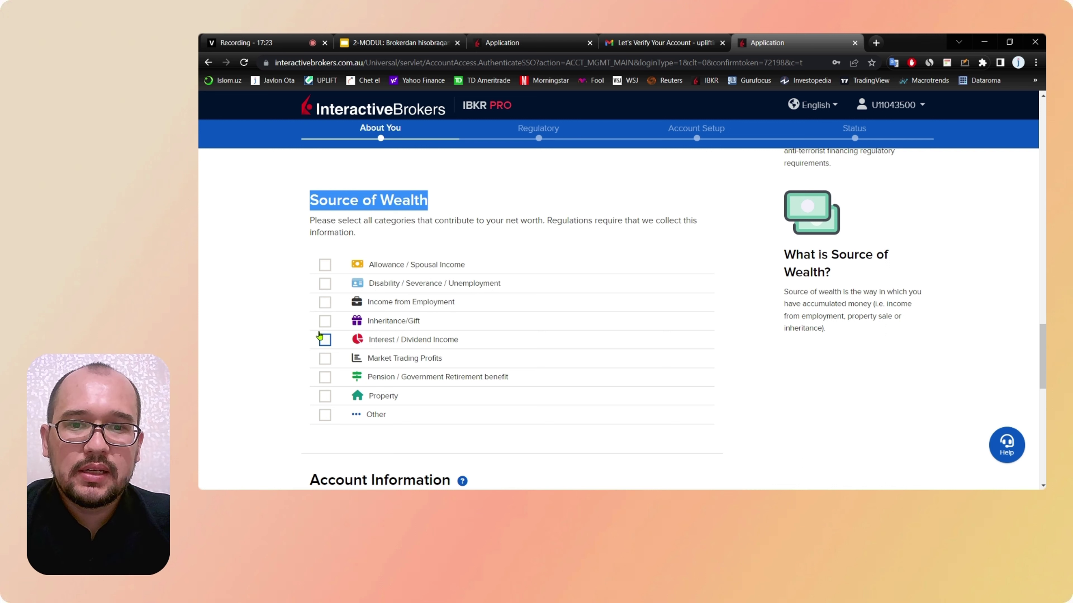
left_click(325, 340)
left_click(321, 341)
left_click(319, 343)
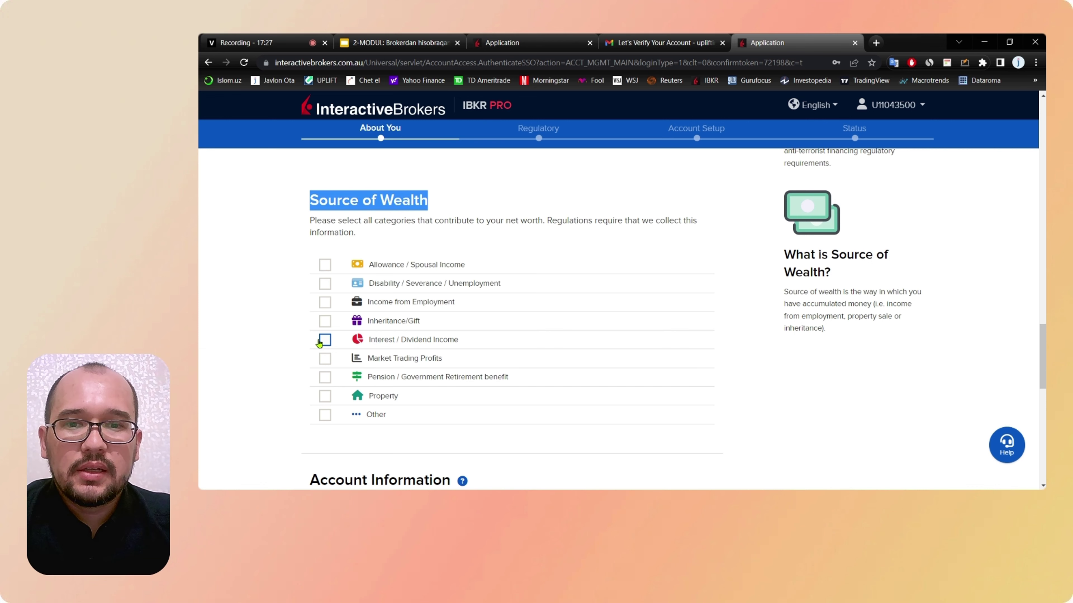
left_click(319, 343)
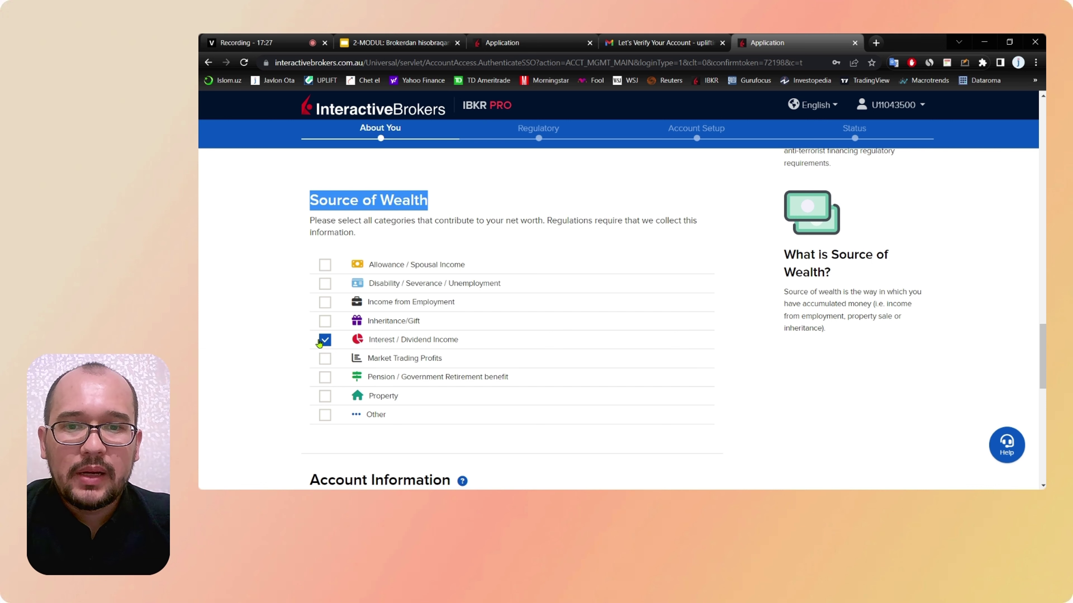
left_click(325, 358)
Step: Tick Other as a wealth source and describe it as 'Freelancing'
scroll(325, 359, "down", 1)
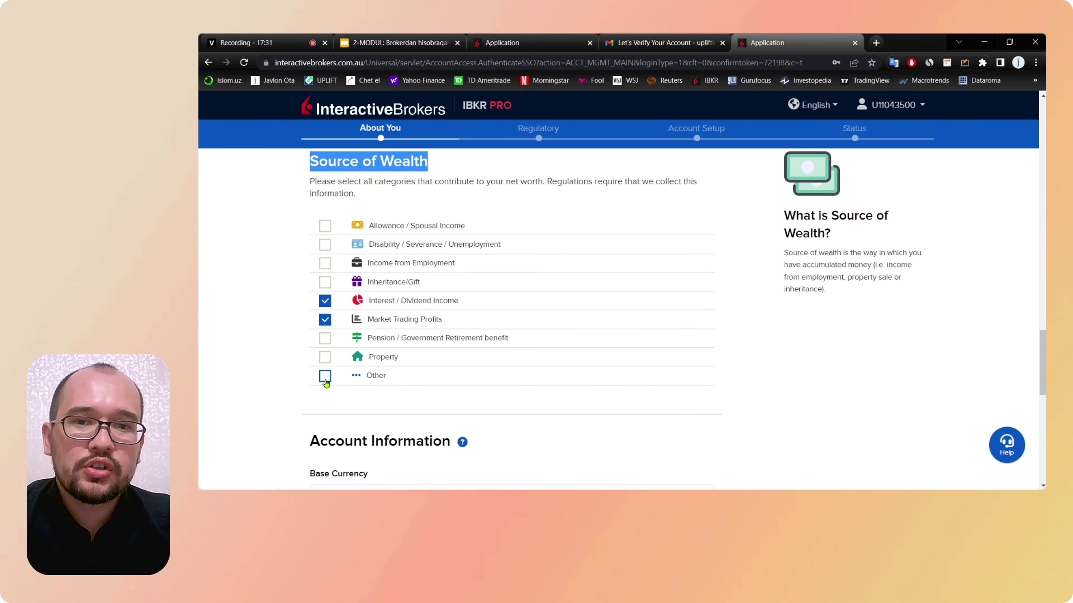
left_click(324, 376)
scroll(326, 383, "down", 1)
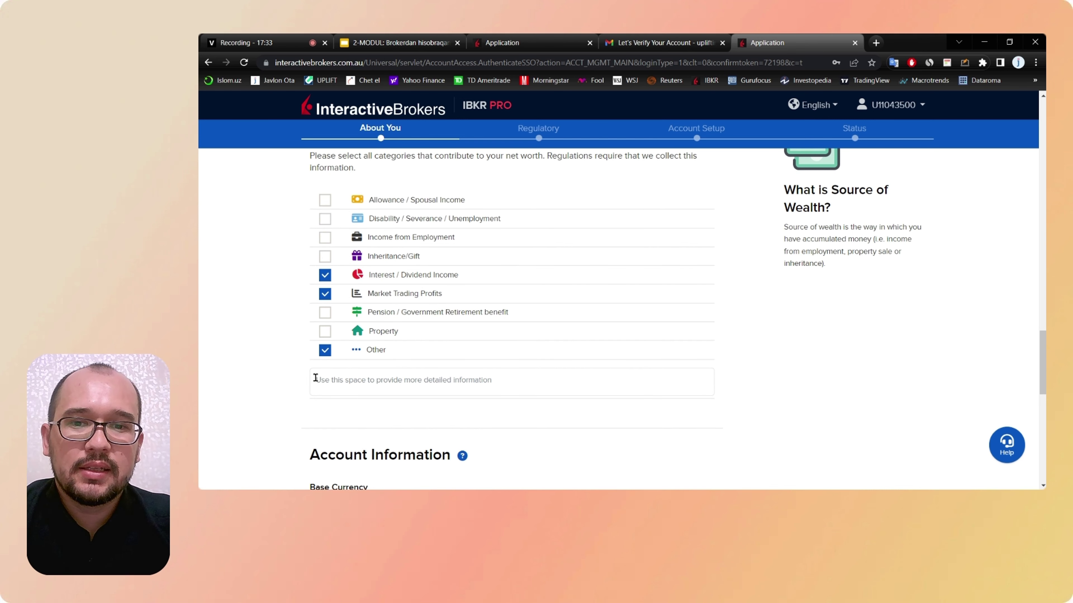
left_click(333, 382)
type("F")
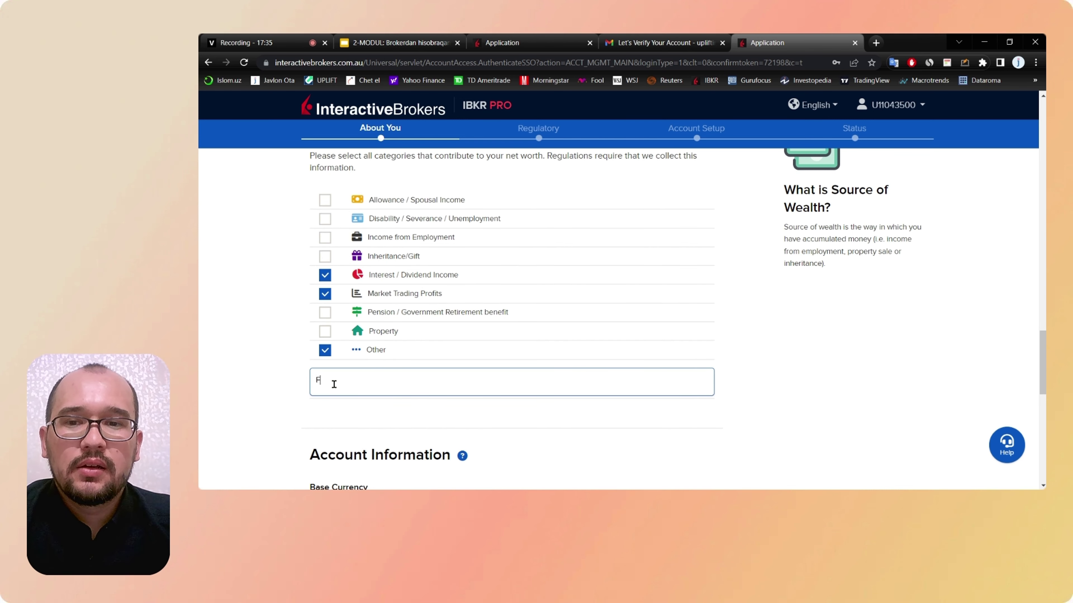
type("reelan")
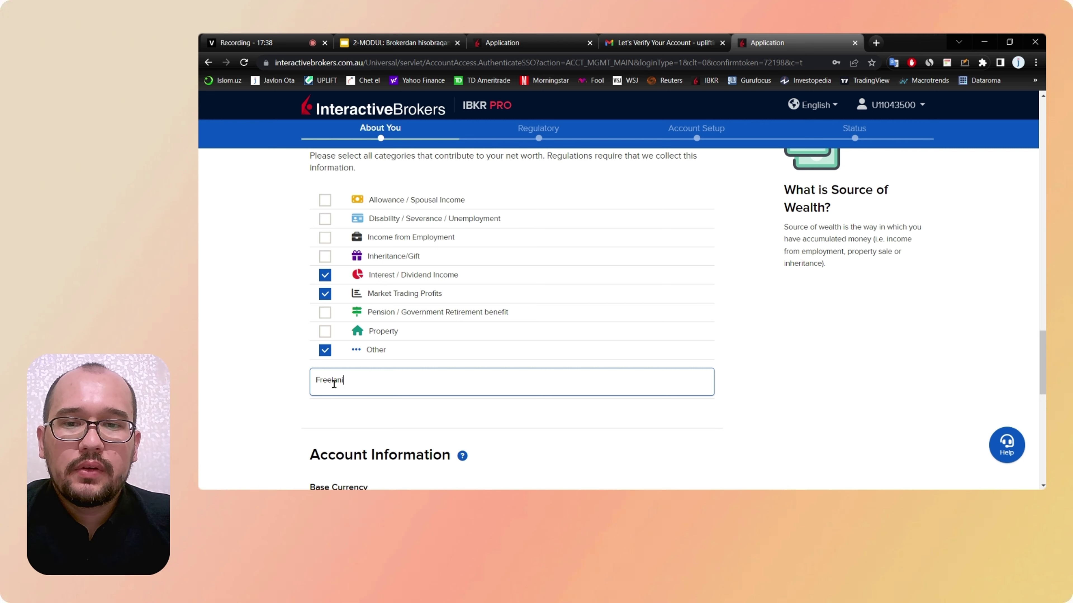
type("cing")
left_click(282, 381)
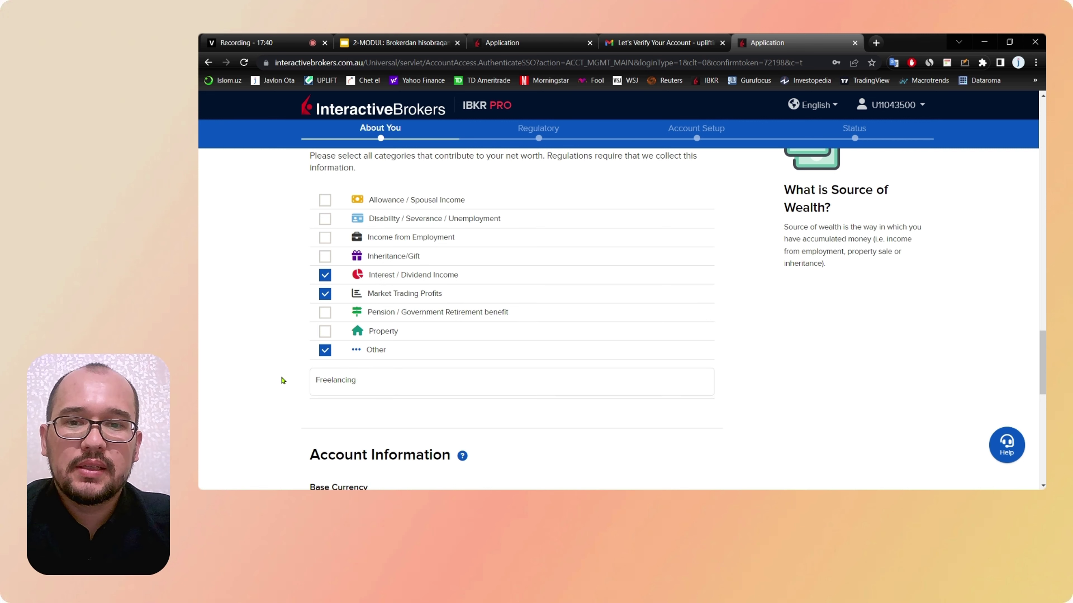
scroll(292, 376, "down", 1)
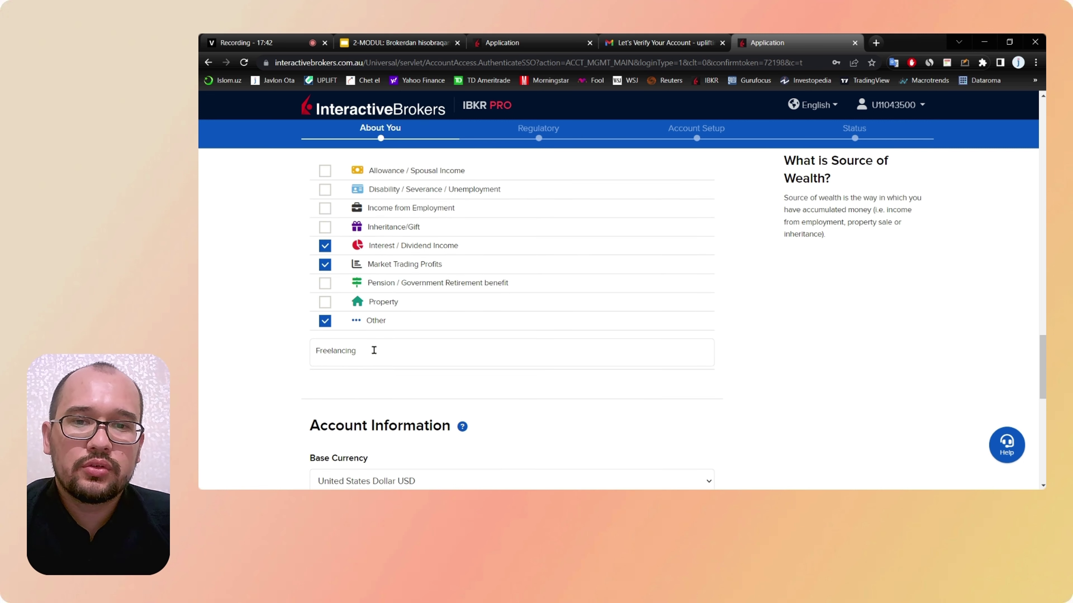
scroll(395, 349, "down", 1)
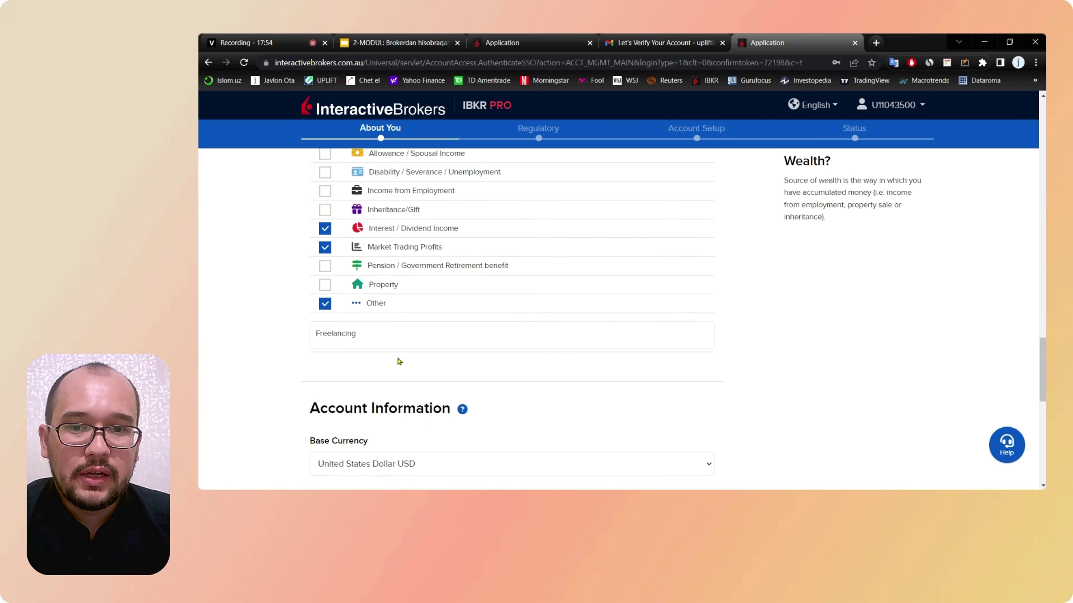
scroll(399, 361, "down", 3)
scroll(400, 362, "down", 2)
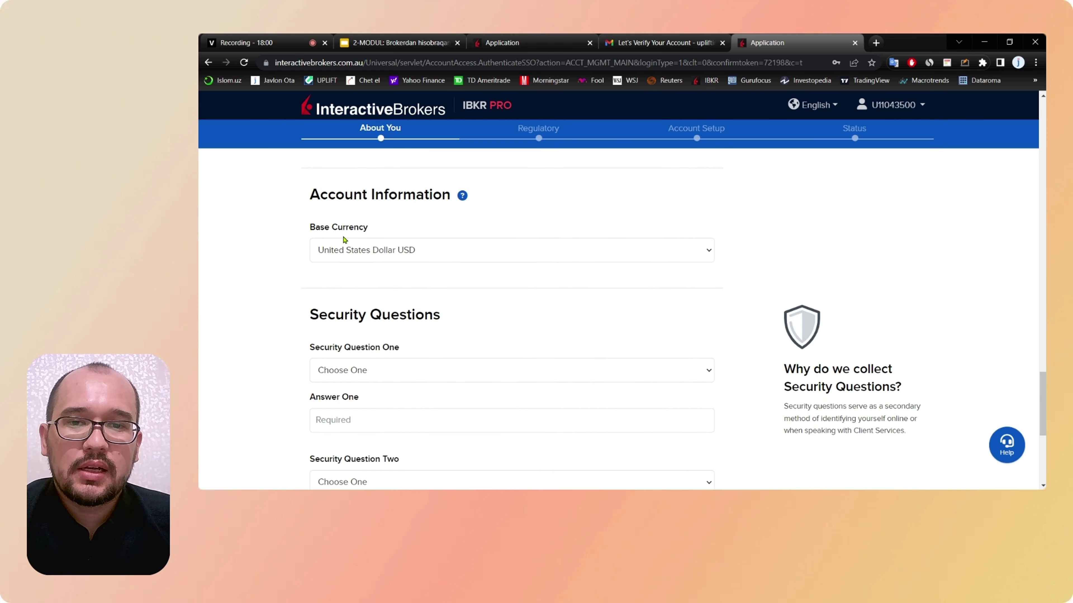
Step: Keep United States Dollar (USD) as the base currency
left_click(455, 251)
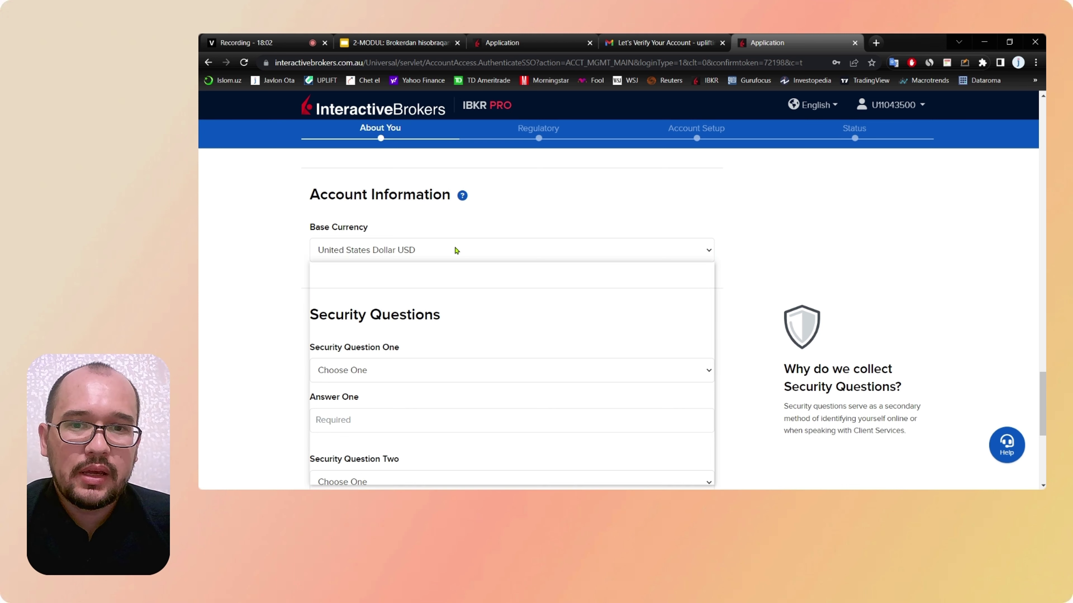
left_click(456, 250)
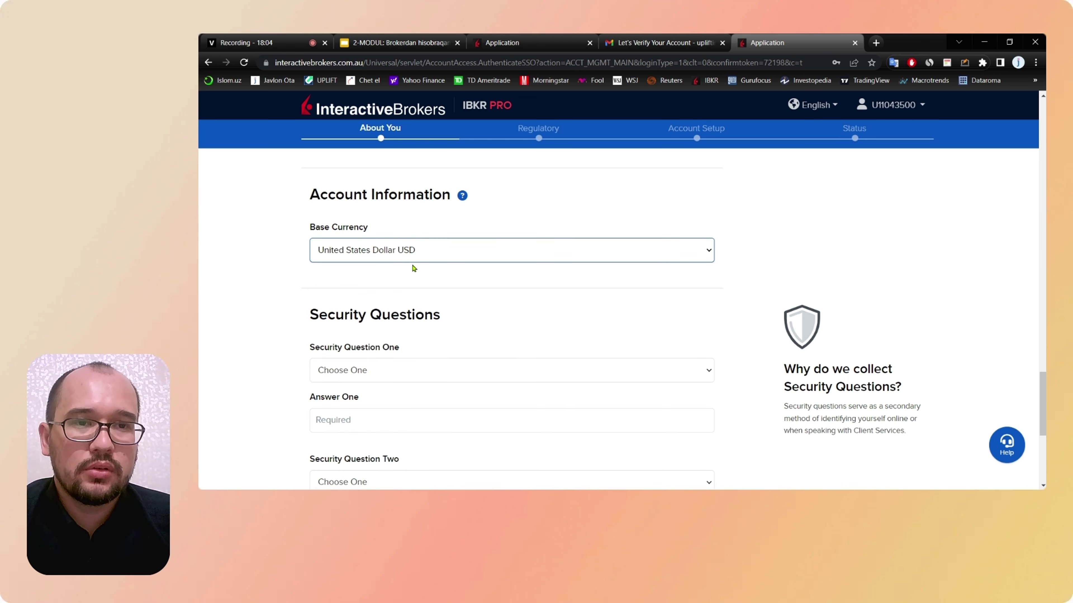
scroll(414, 268, "down", 3)
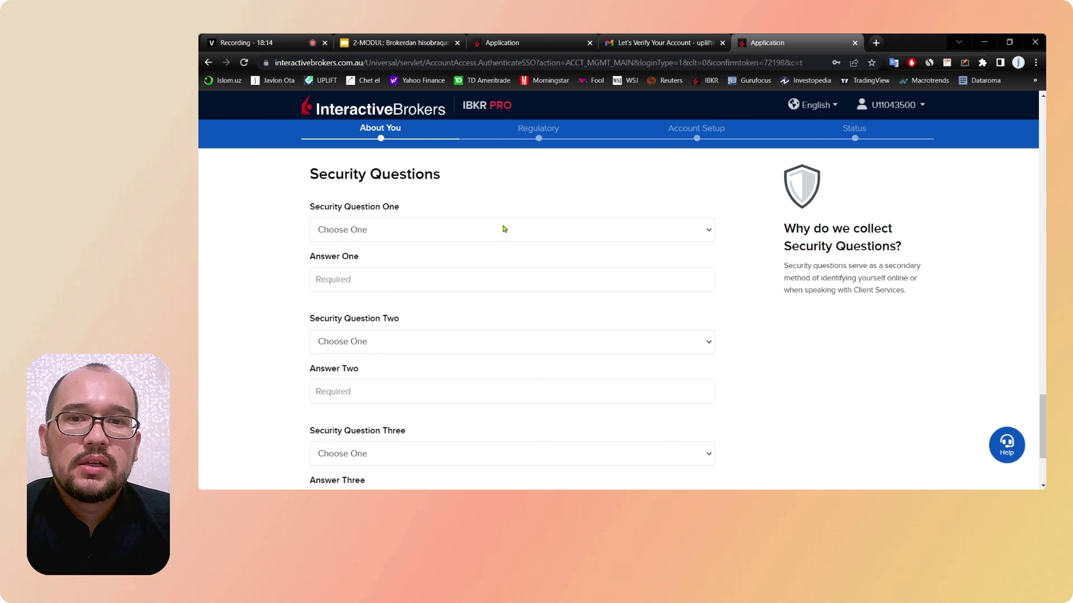
Step: Set Security Question One to 'In what city were you married?' and enter its answer
left_click(478, 236)
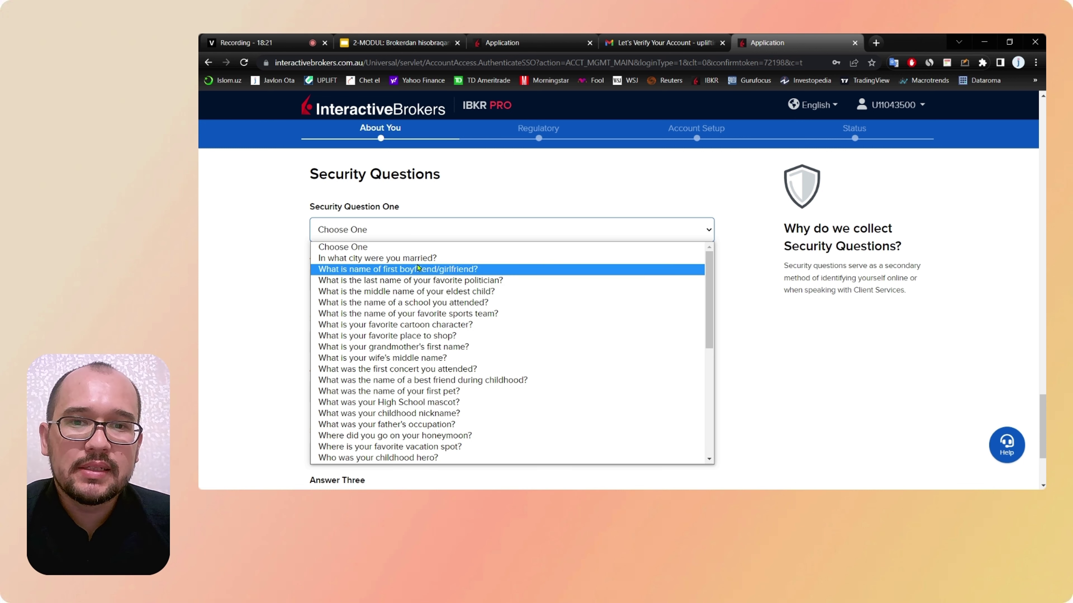
left_click(411, 260)
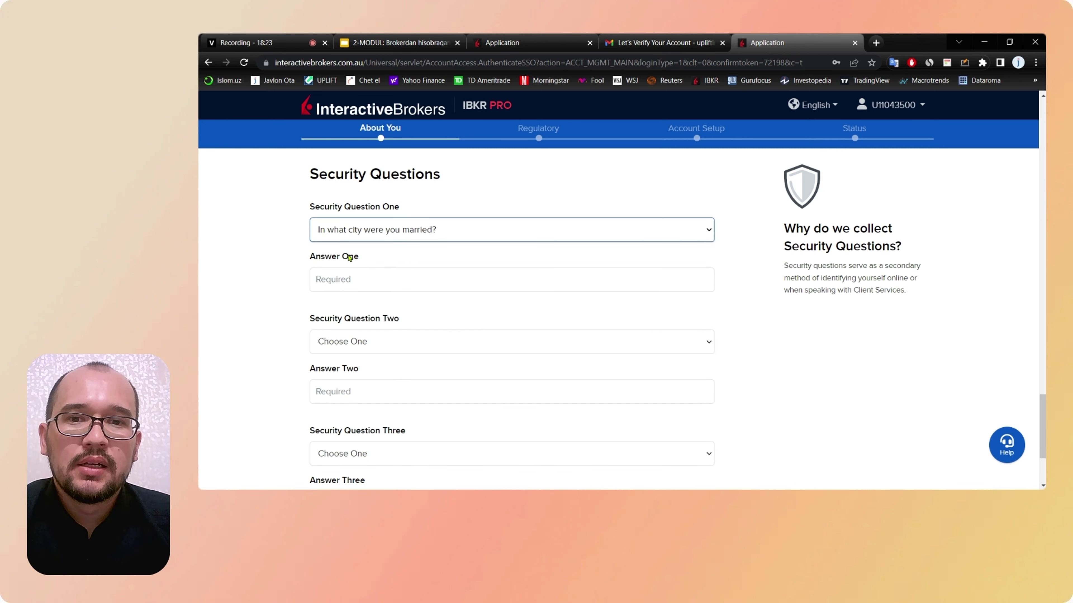
left_click(367, 273)
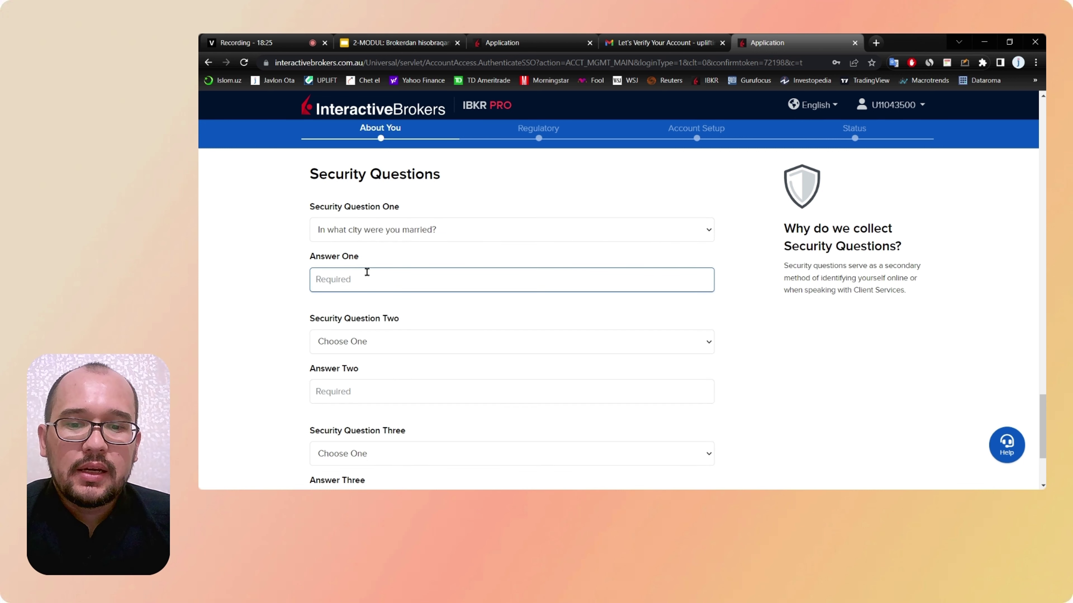
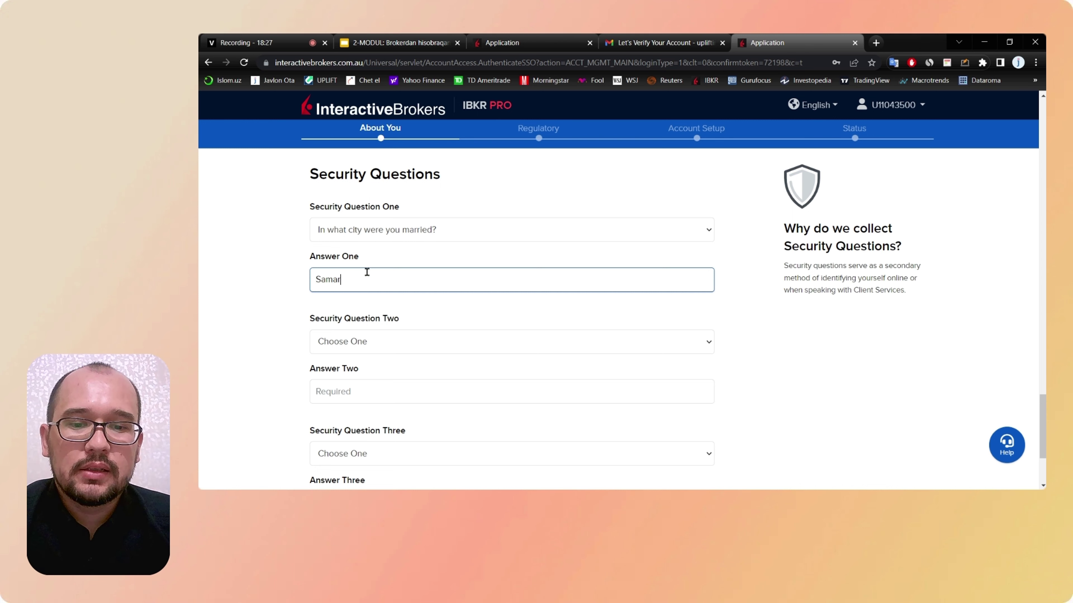
left_click(293, 245)
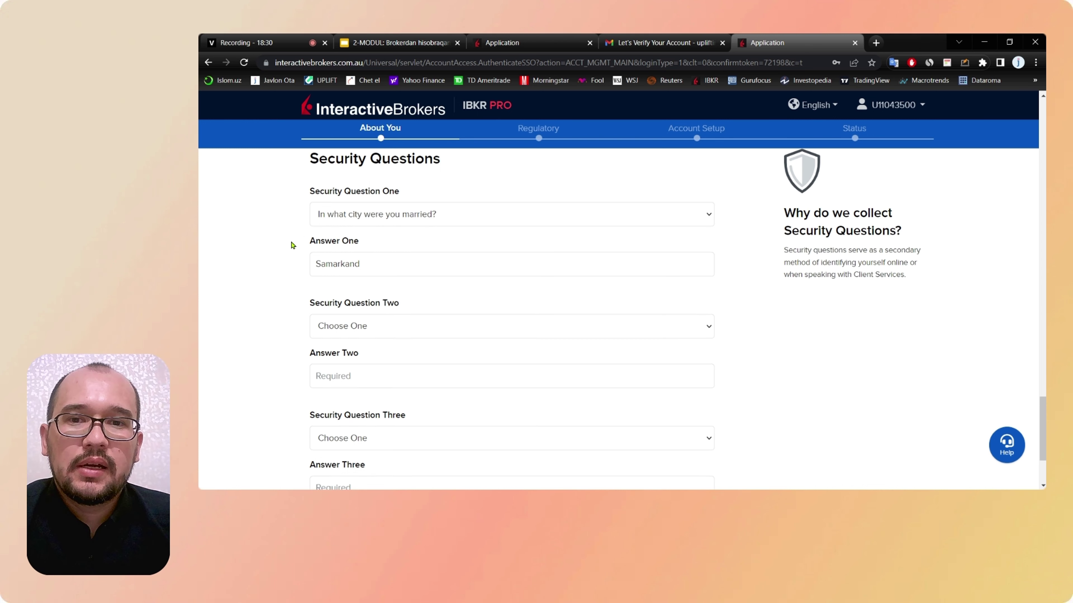
left_click(443, 215)
left_click(275, 216)
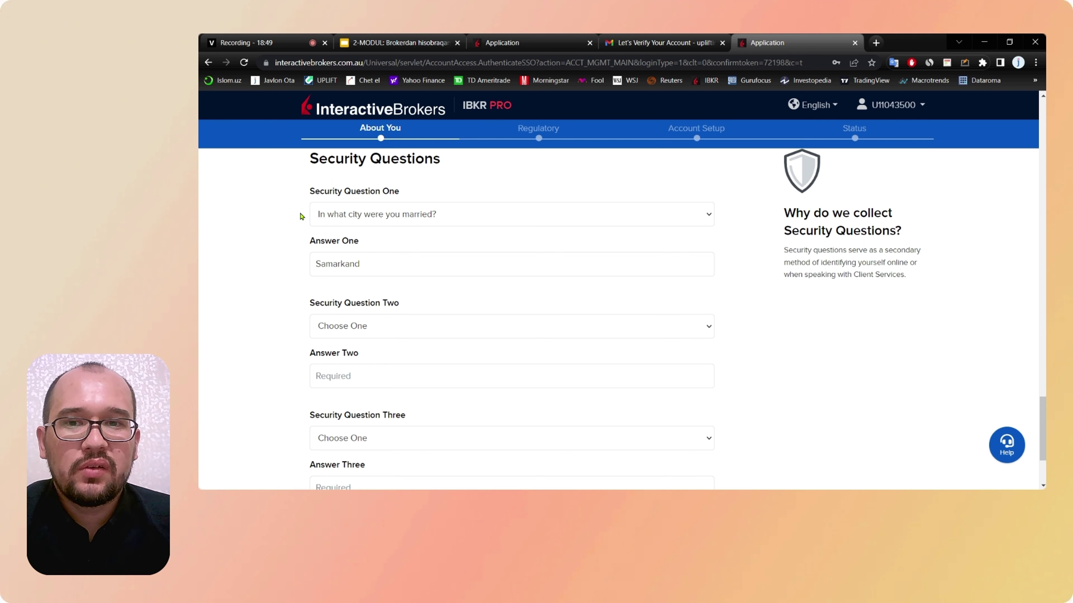
Step: Review the filled-in About You form and submit it with Continue
scroll(300, 216, "down", 2)
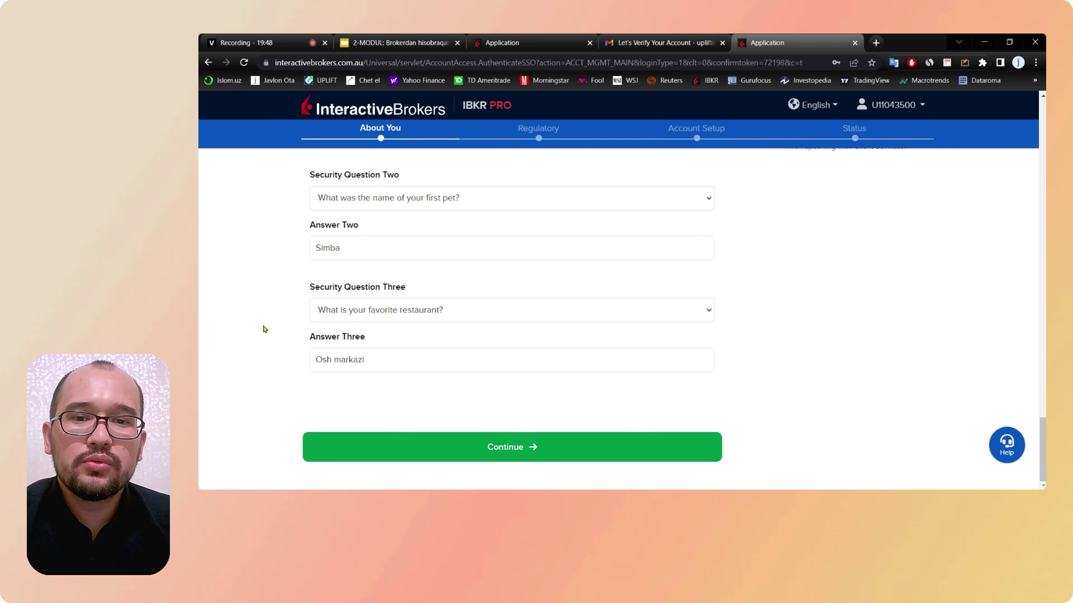
scroll(264, 329, "up", 15)
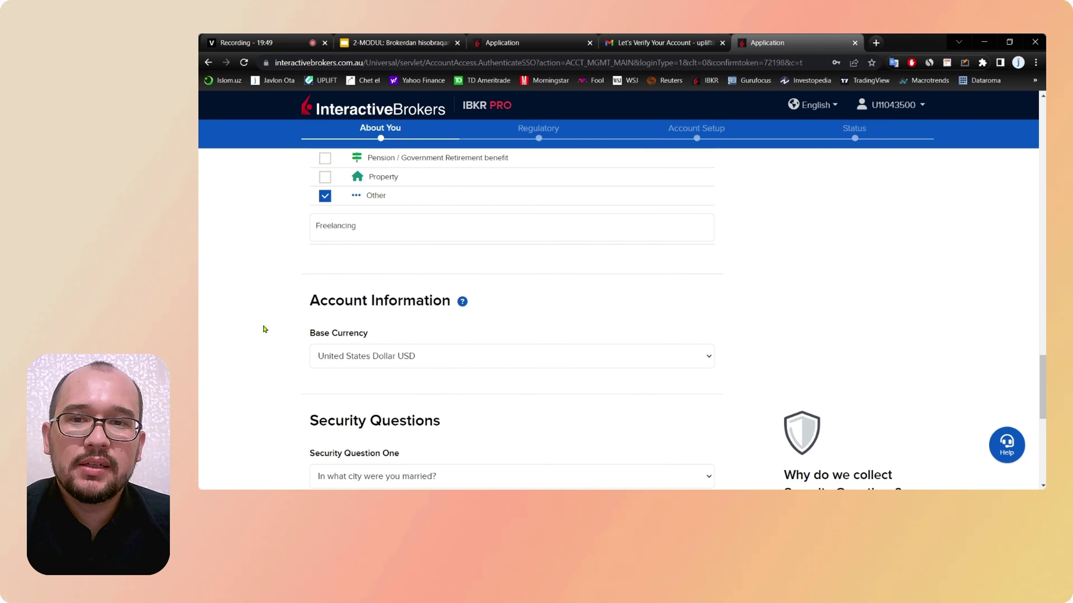
scroll(264, 329, "up", 15)
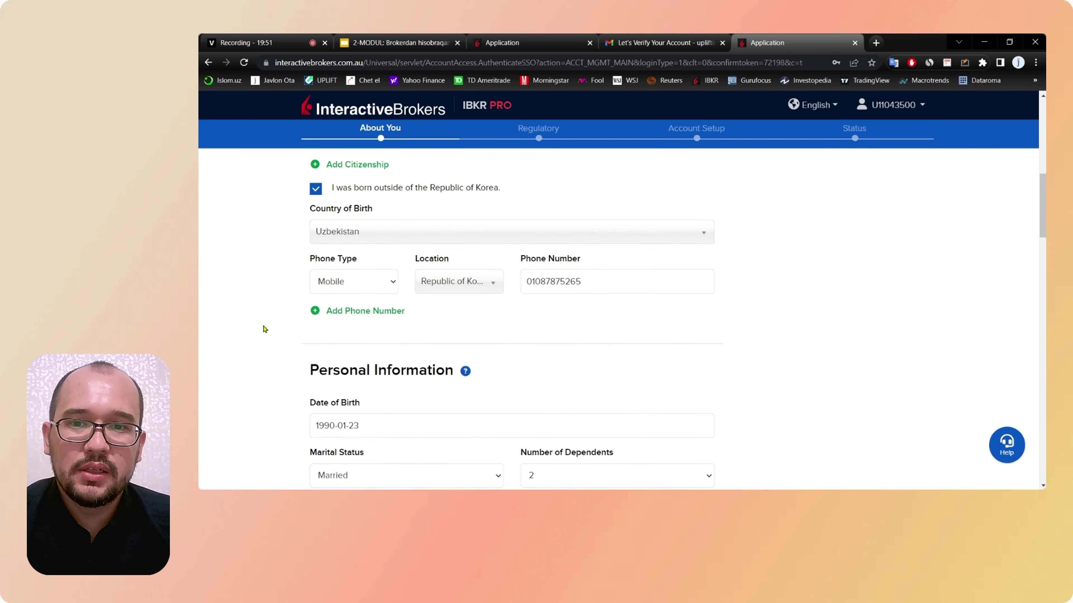
scroll(264, 329, "up", 2)
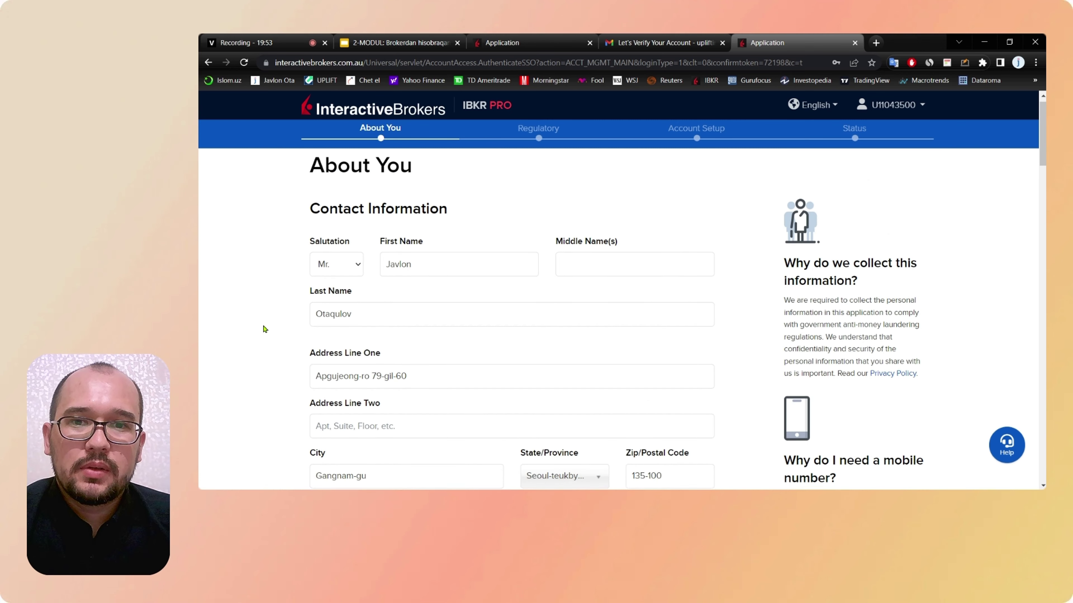
left_click_drag(310, 162, 460, 175)
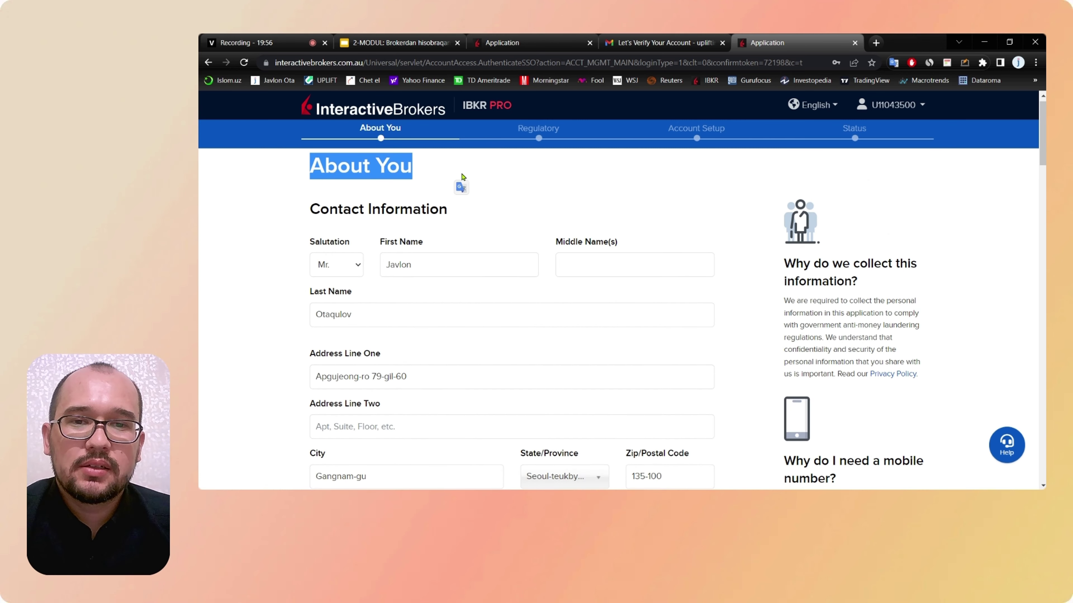
scroll(519, 303, "down", 1)
scroll(519, 303, "down", 4)
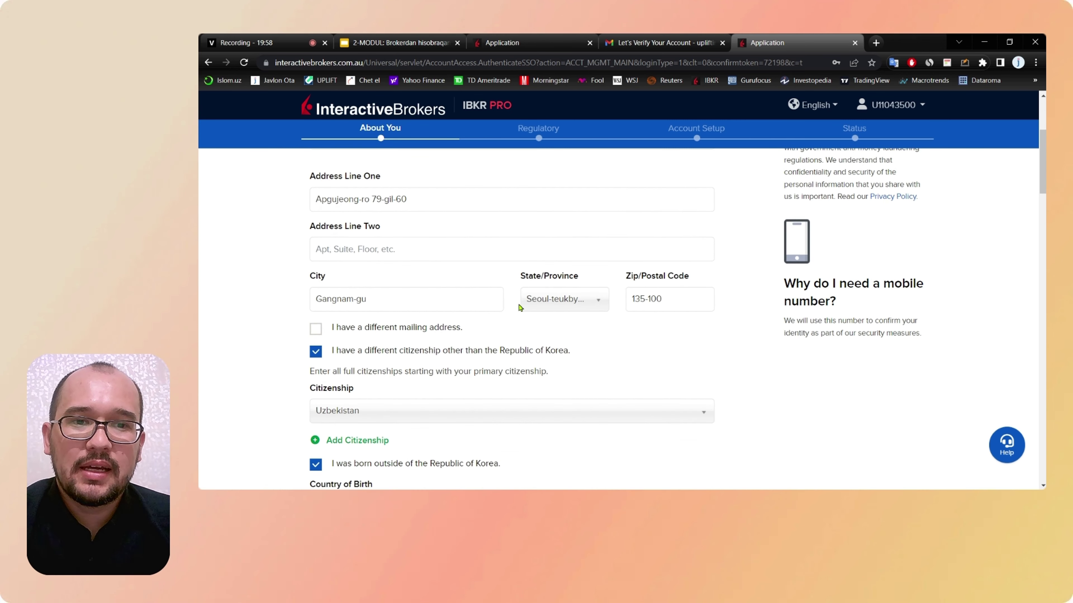
scroll(517, 306, "up", 5)
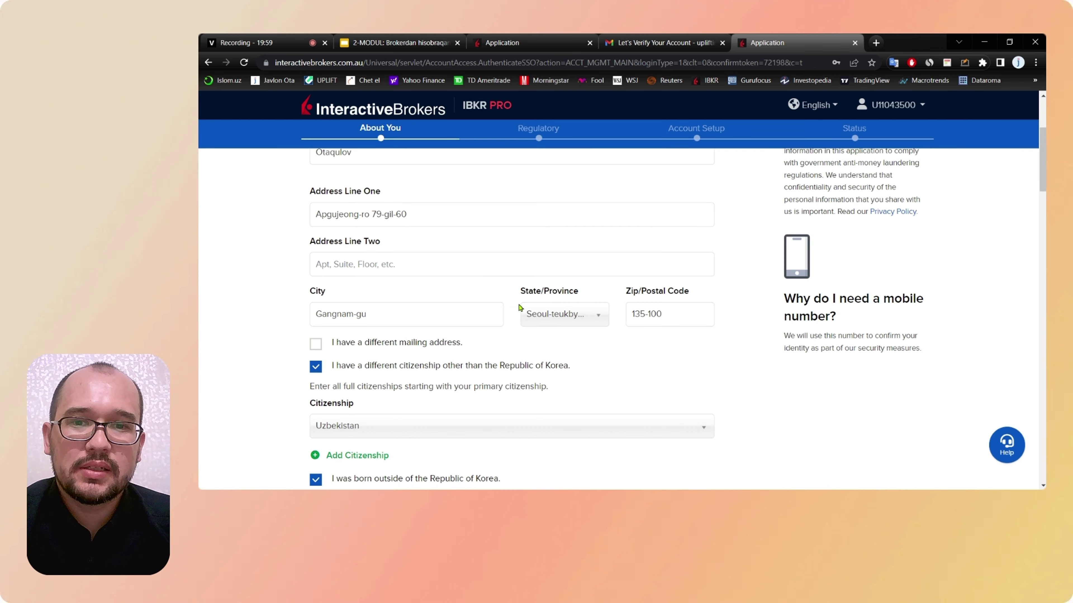
scroll(520, 307, "down", 15)
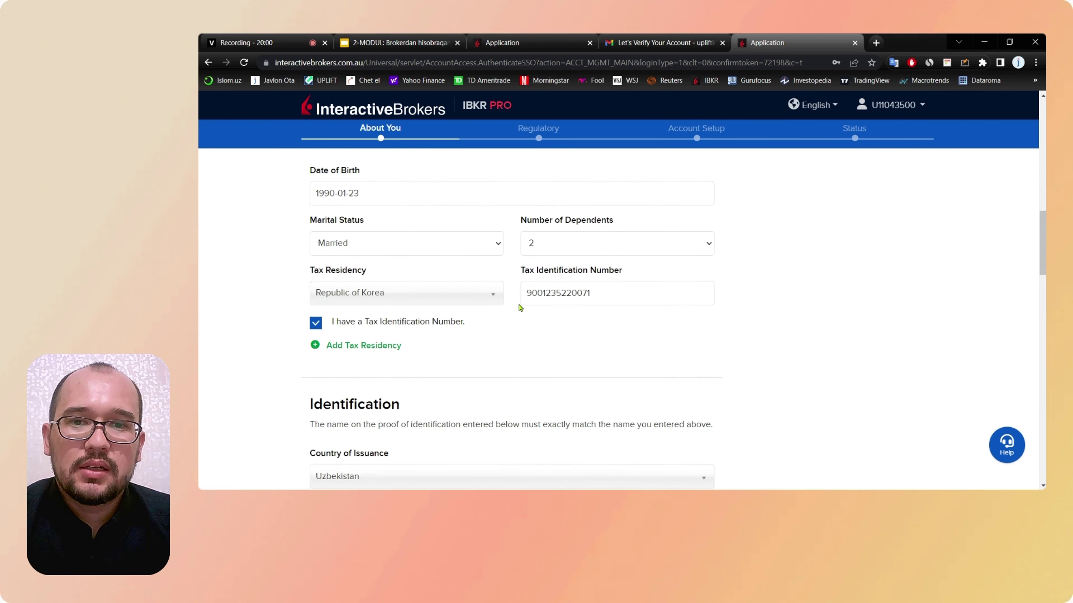
scroll(520, 308, "down", 15)
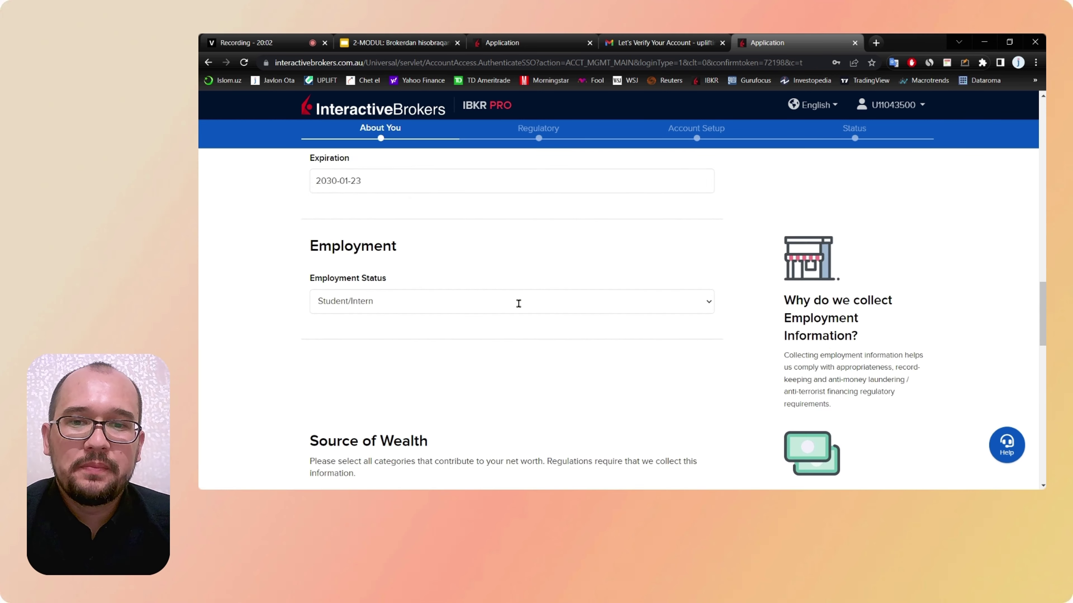
scroll(521, 308, "down", 8)
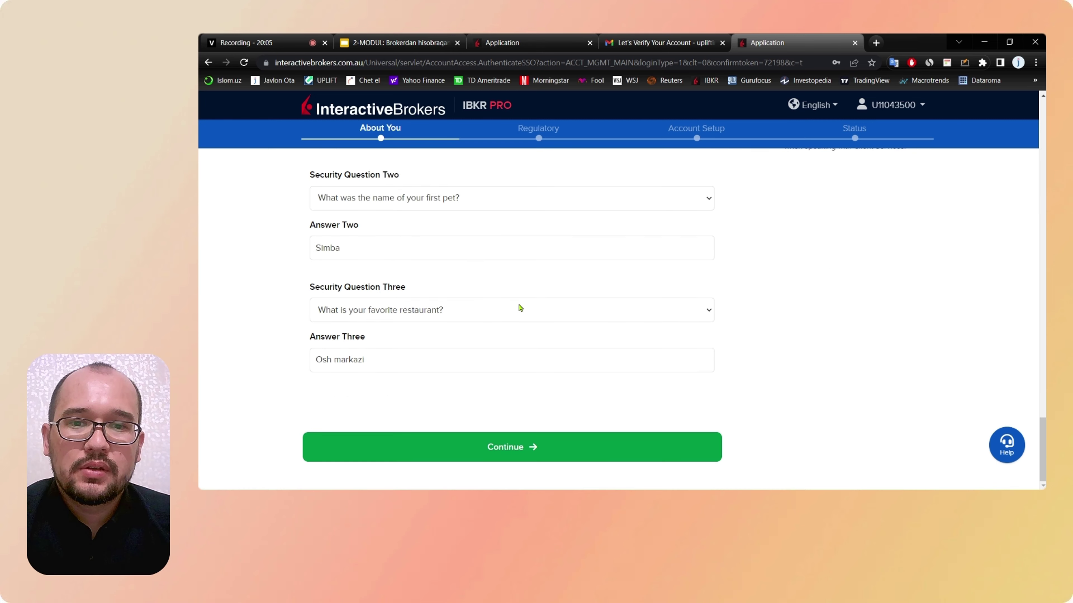
left_click(526, 454)
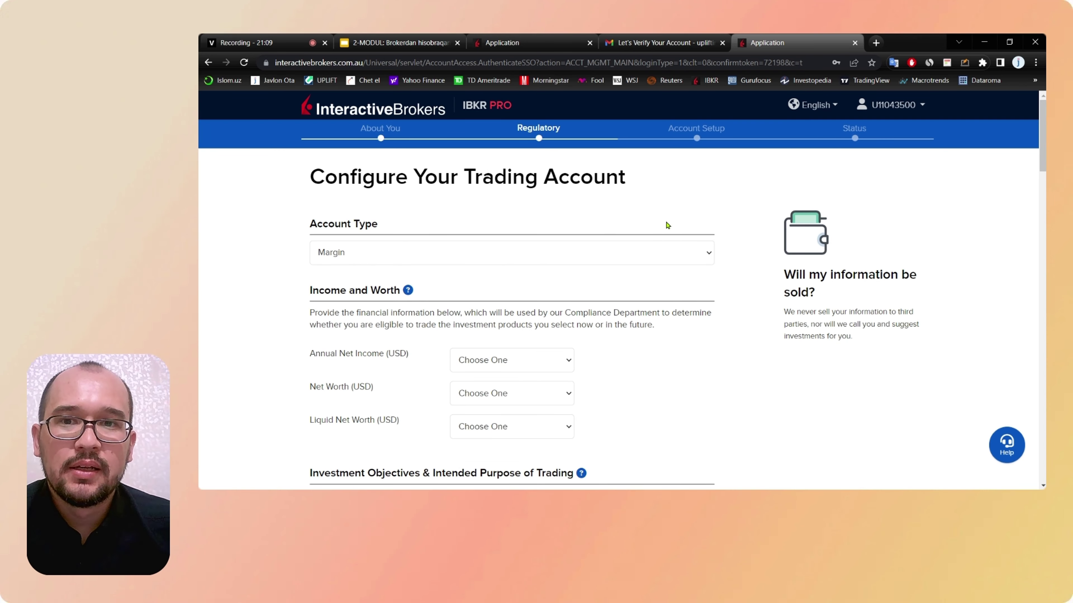
Step: Bring up the Account Type list on the Configure Your Trading Account page
scroll(667, 225, "down", 1)
scroll(667, 225, "up", 1)
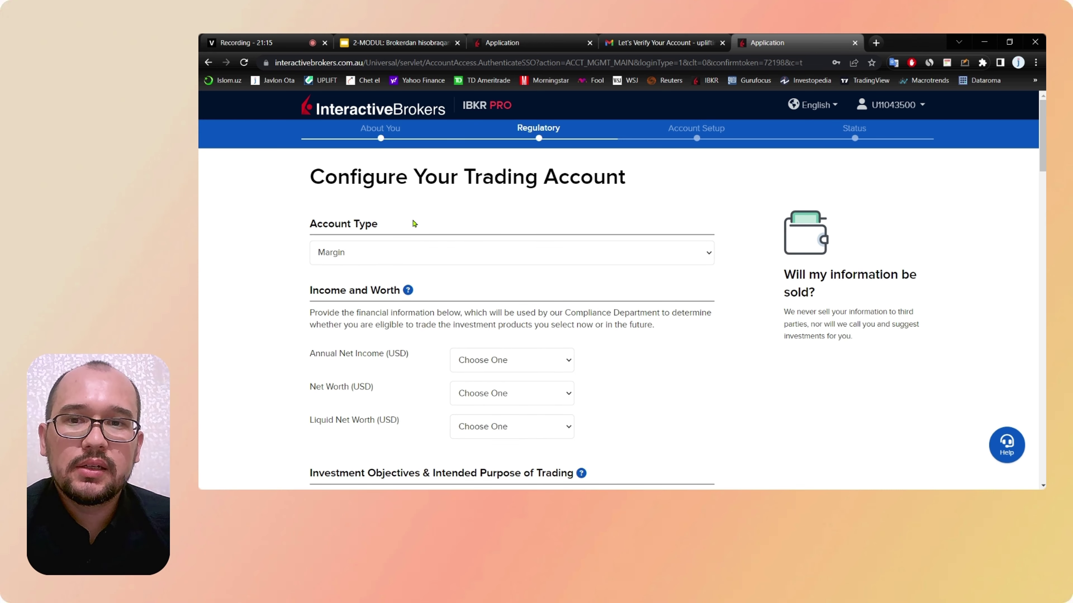
left_click(337, 255)
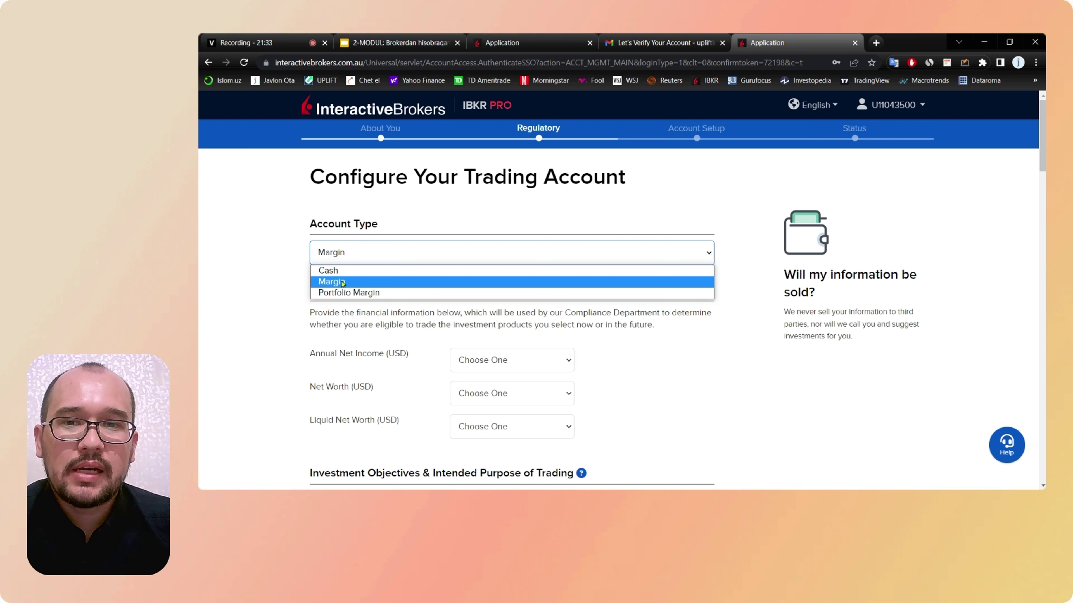
Step: Make the account type Cash and bring up the Annual Net Income ranges
left_click(328, 271)
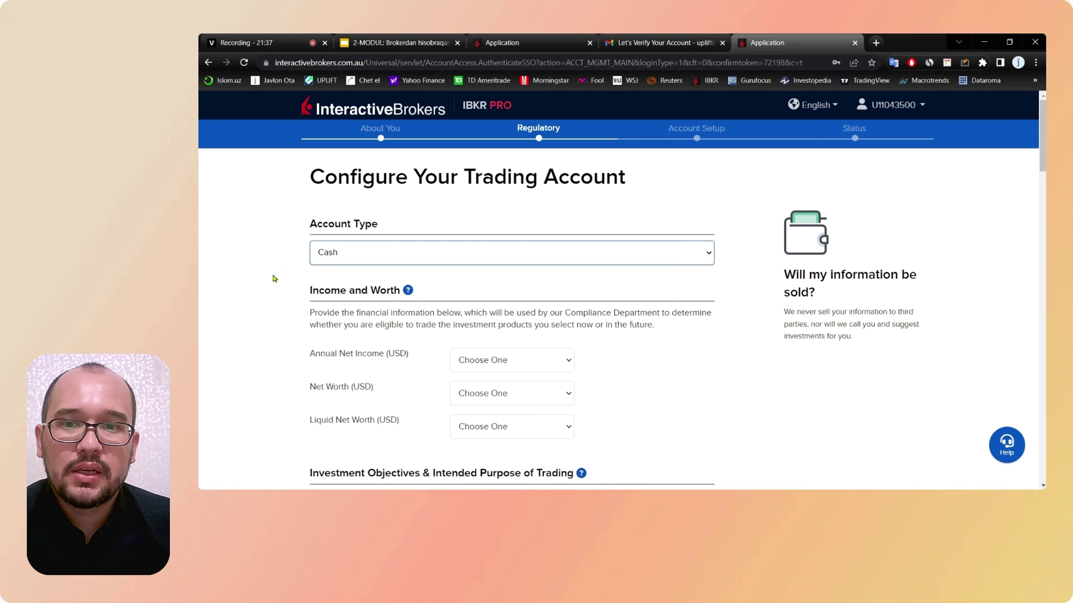
scroll(334, 273, "down", 2)
scroll(333, 272, "down", 1)
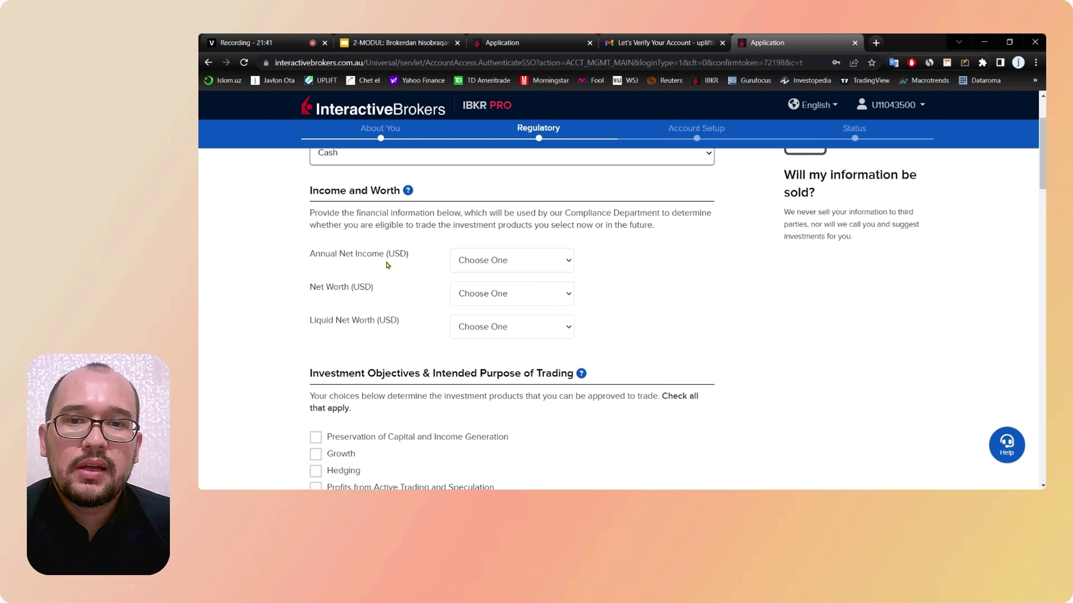
left_click_drag(309, 255, 384, 259)
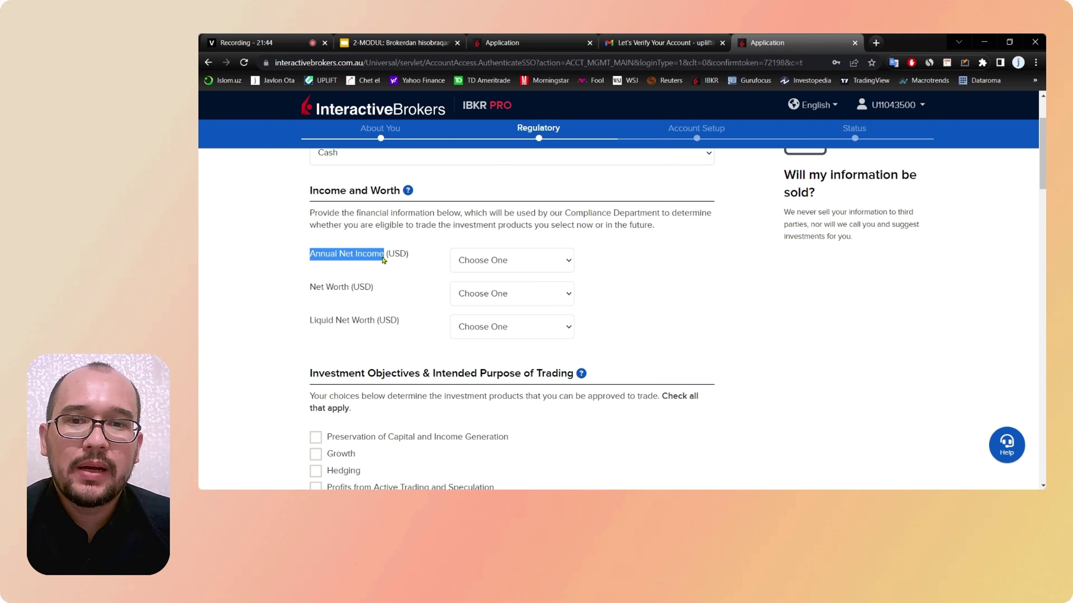
left_click_drag(308, 294, 374, 324)
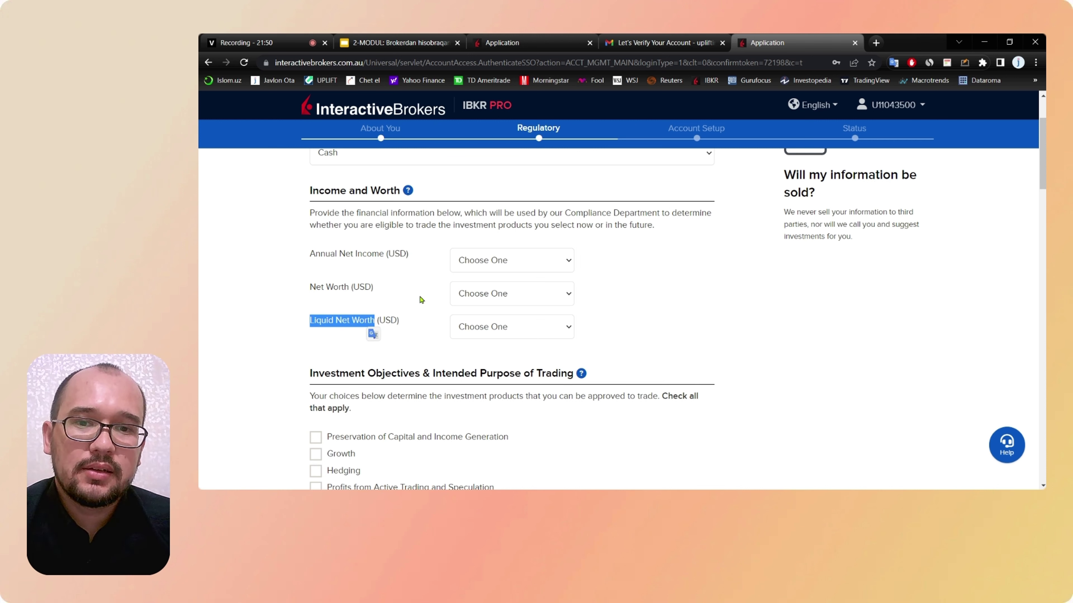
left_click(533, 265)
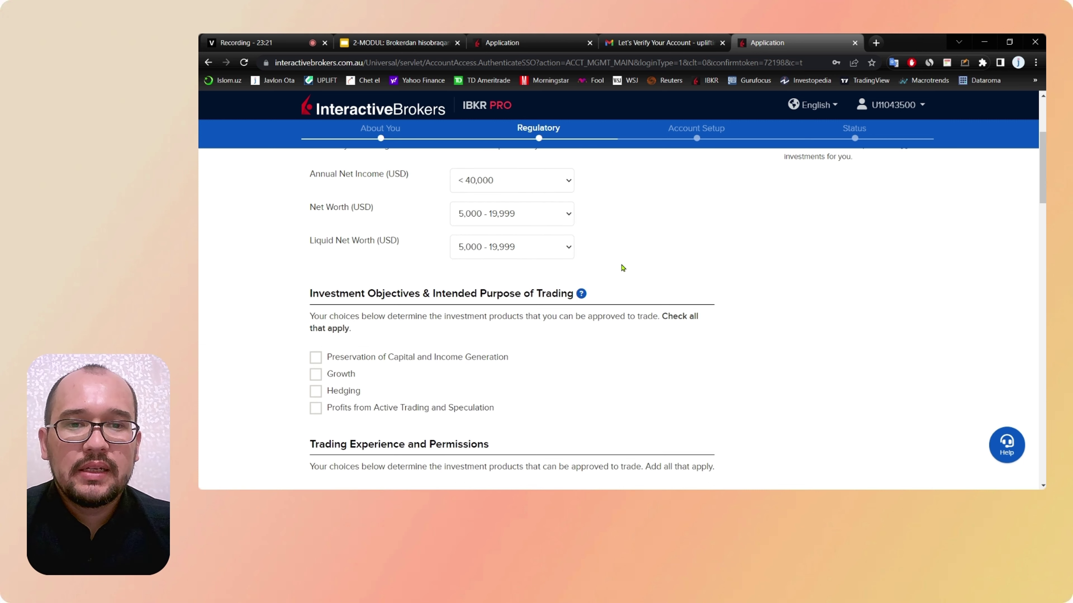
Step: Go over the Investment Objectives options: capital preservation, income generation and growth
scroll(621, 266, "down", 2)
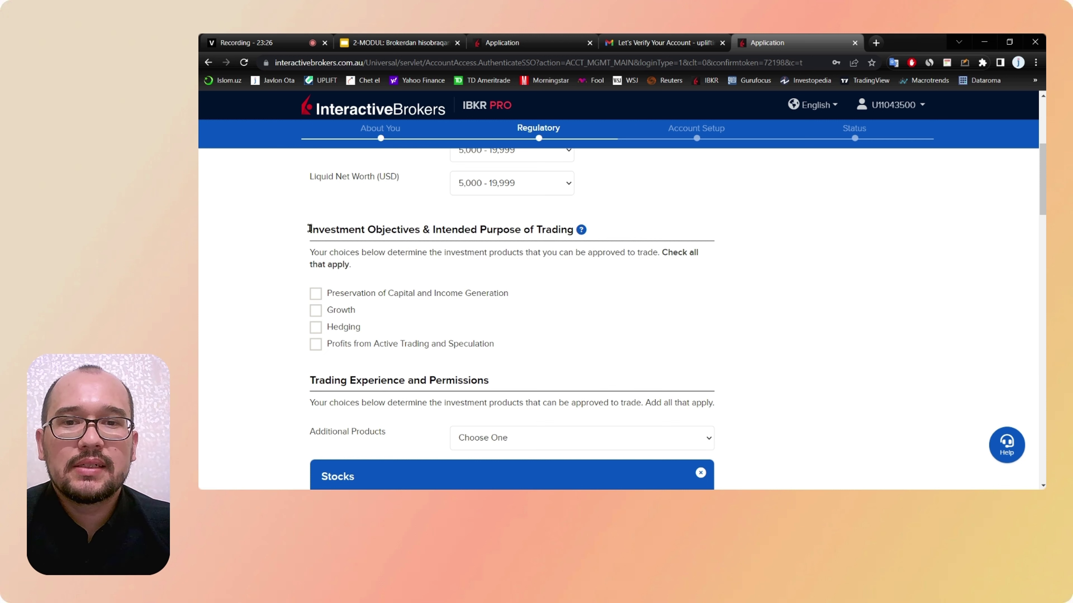
left_click_drag(311, 230, 527, 232)
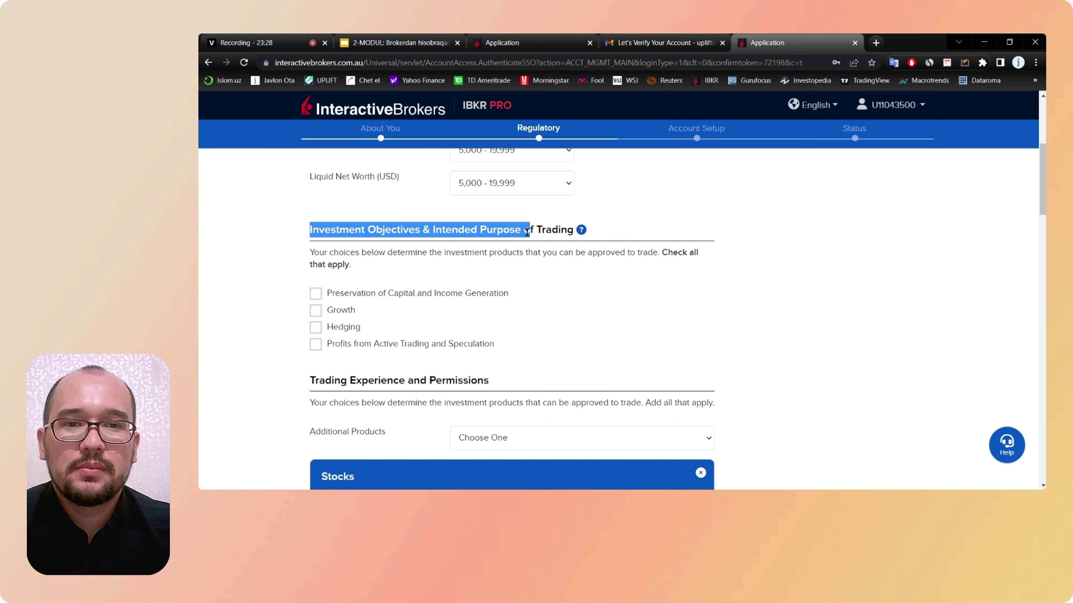
scroll(395, 270, "down", 1)
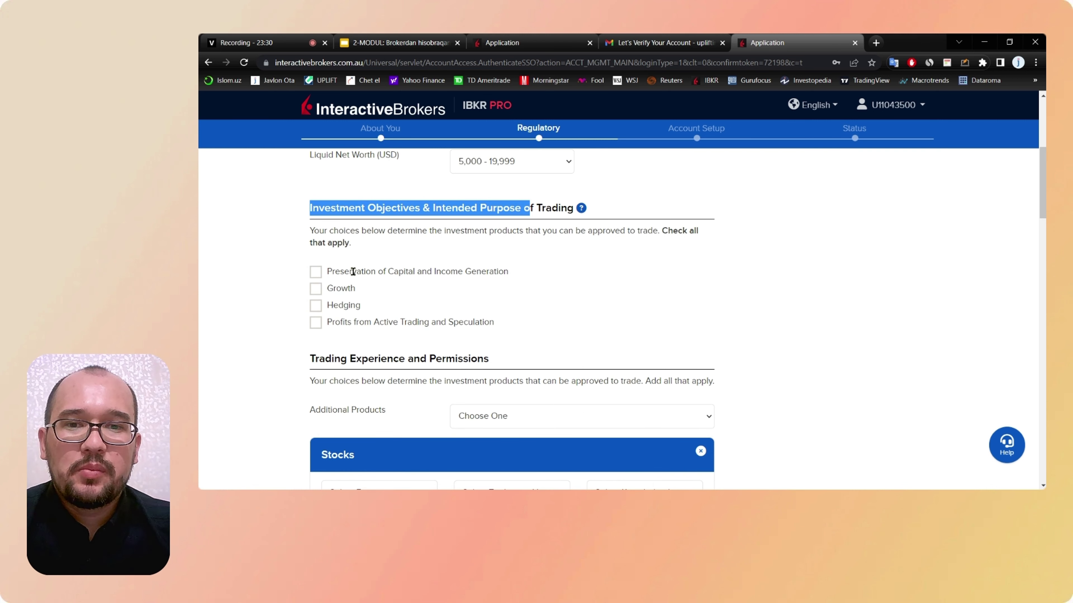
left_click_drag(344, 271, 436, 272)
left_click_drag(436, 271, 488, 270)
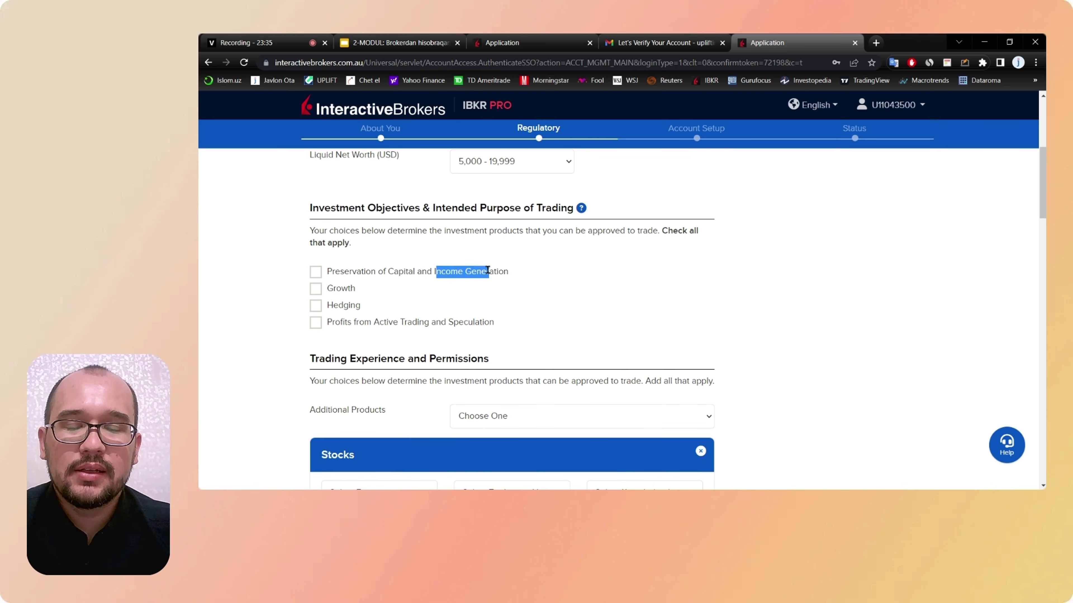
left_click_drag(333, 288, 419, 323)
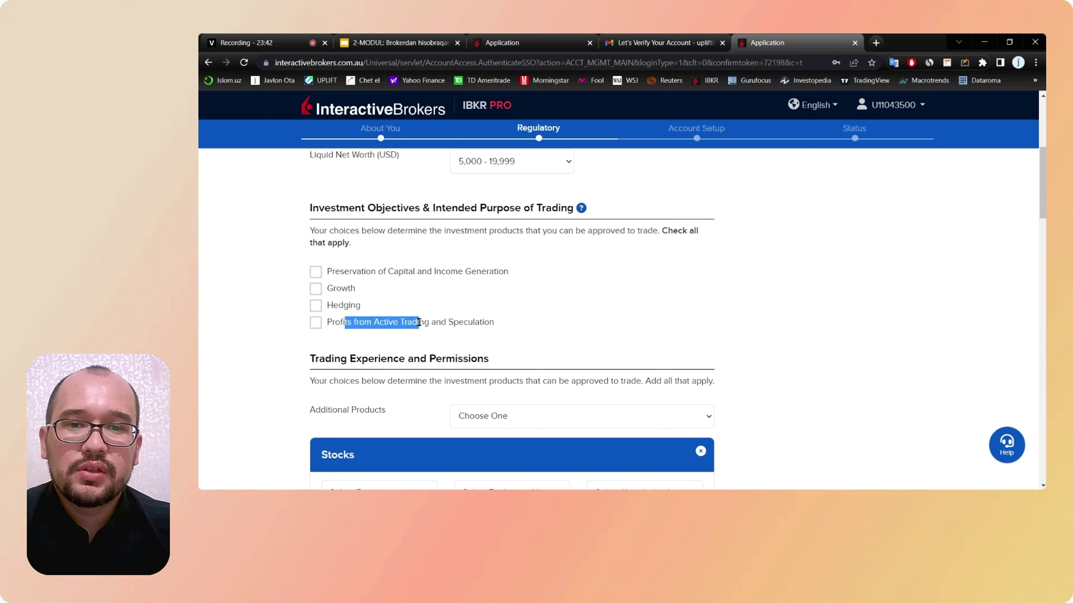
left_click(442, 300)
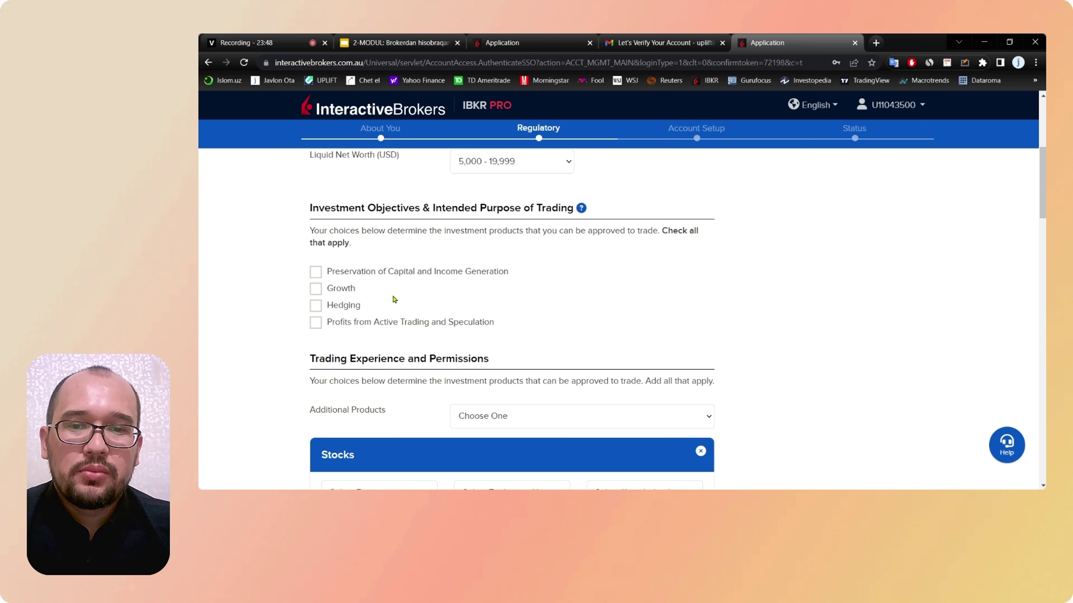
Step: Tick Preservation of Capital and Income Generation and Growth as objectives
left_click(316, 272)
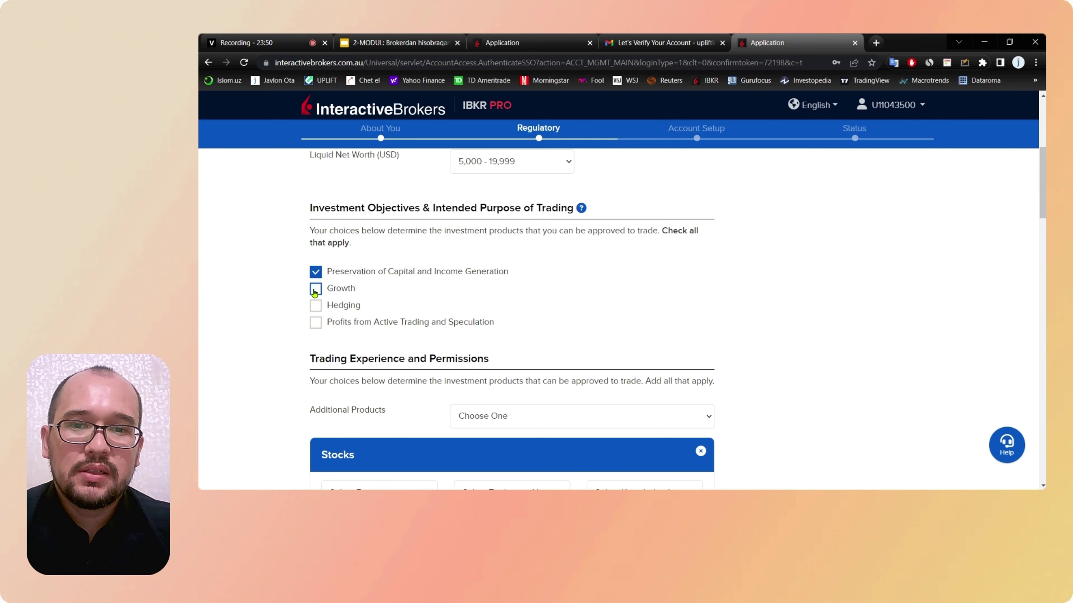
left_click(316, 290)
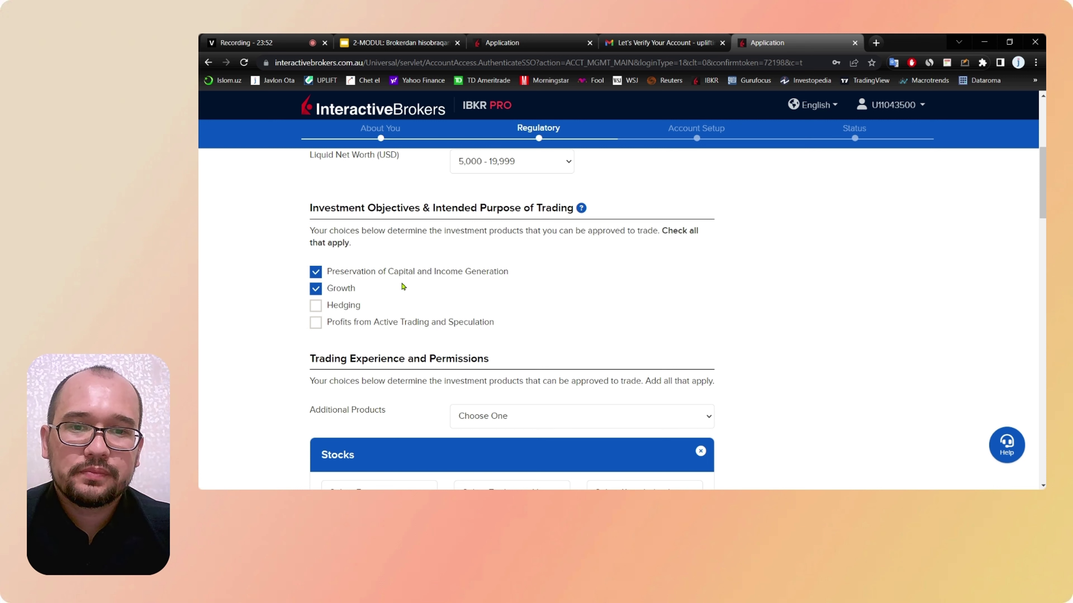
scroll(404, 287, "down", 3)
scroll(372, 259, "down", 1)
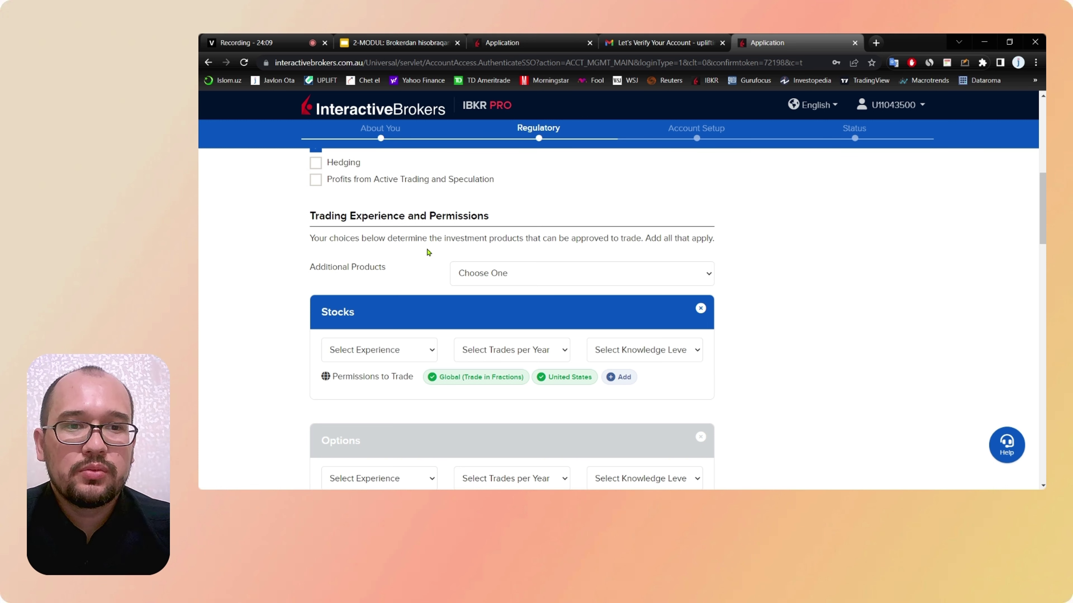
Step: Look over the additional products list without adding any, then bring up the Stocks experience choices
scroll(428, 252, "down", 1)
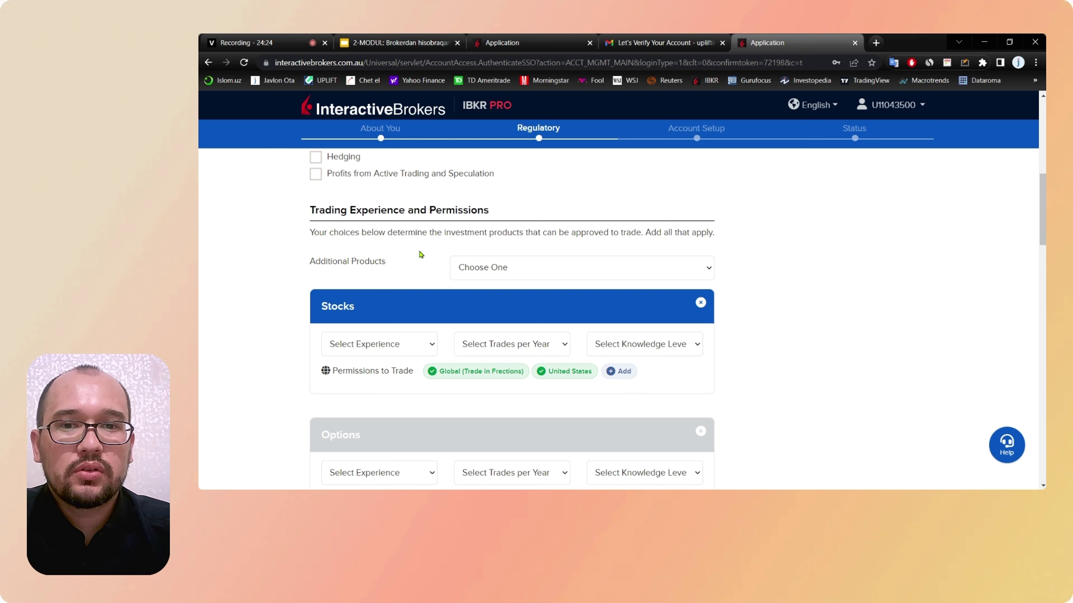
left_click(485, 264)
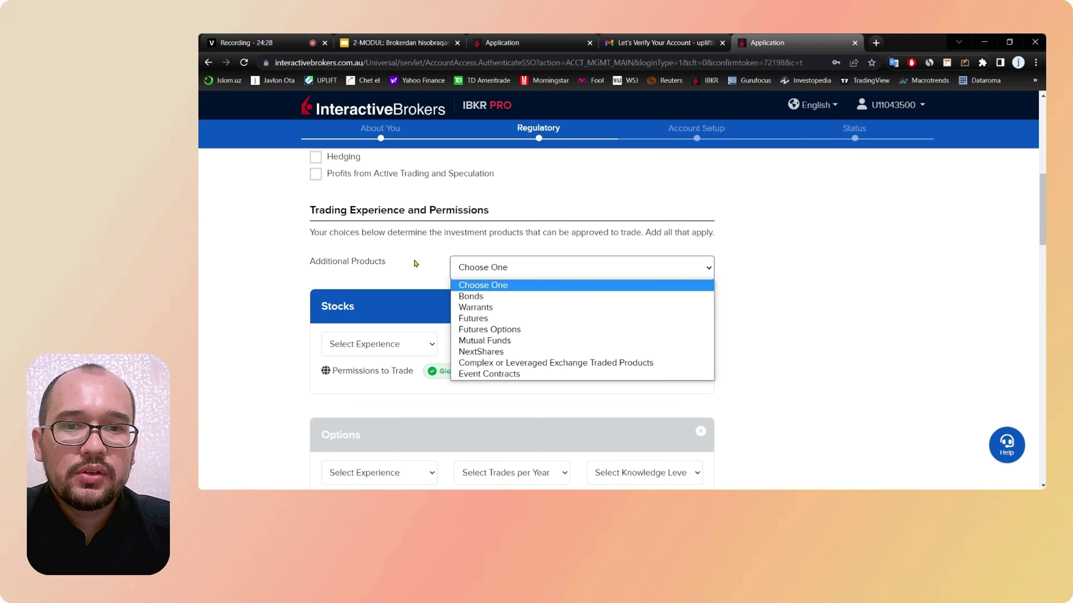
left_click(416, 266)
scroll(416, 263, "down", 1)
scroll(414, 258, "down", 1)
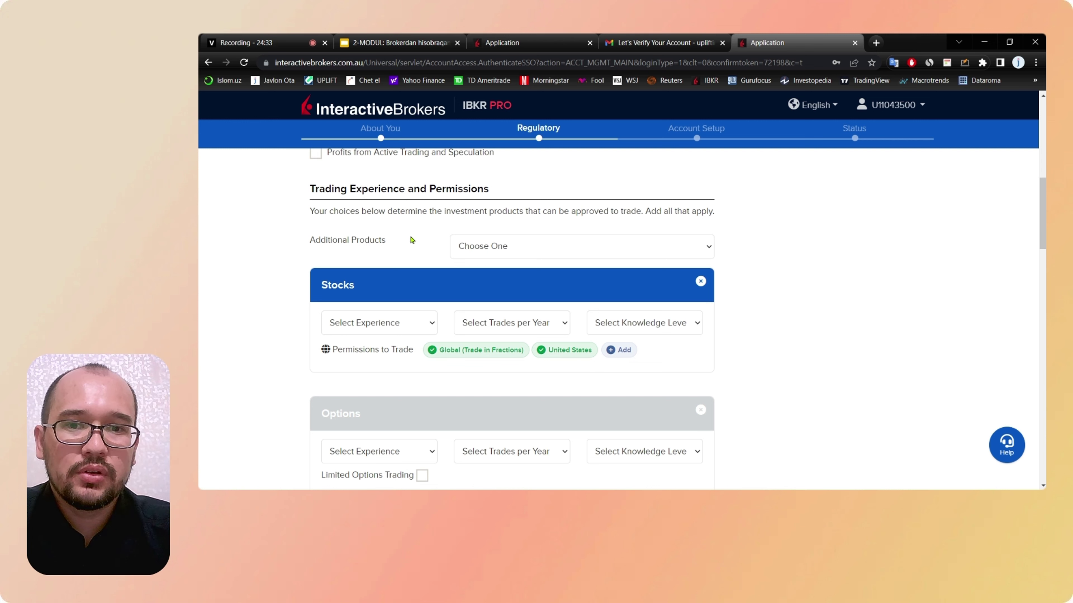
left_click(508, 245)
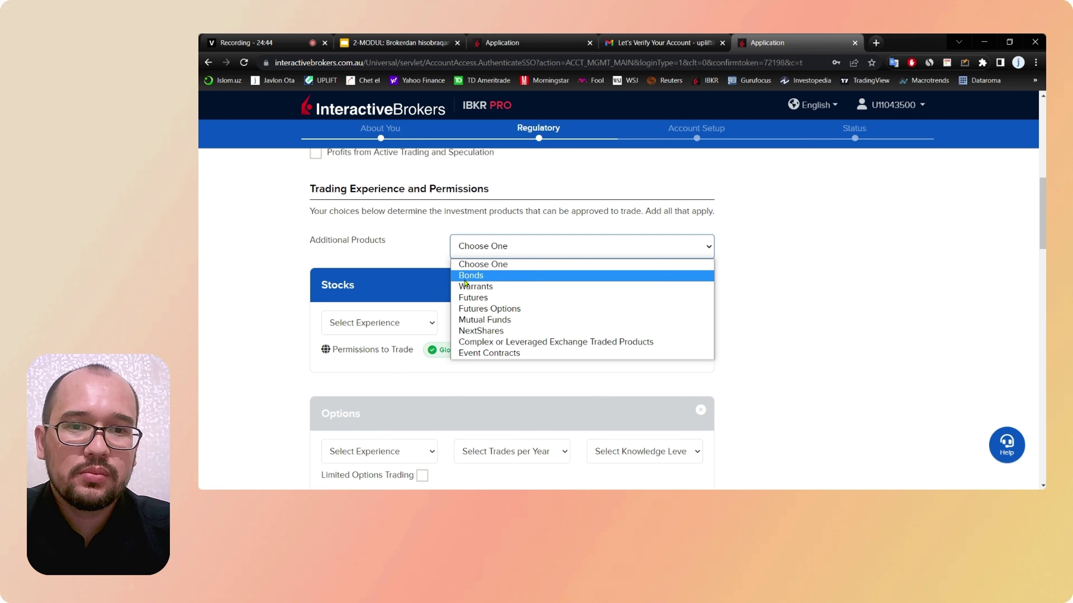
left_click(417, 249)
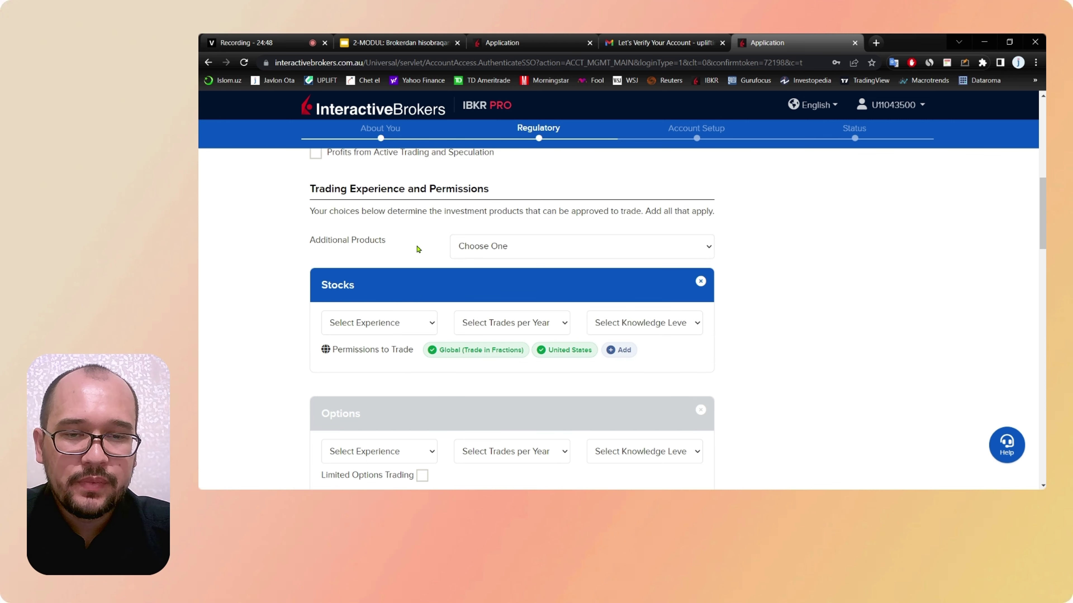
scroll(424, 241, "down", 1)
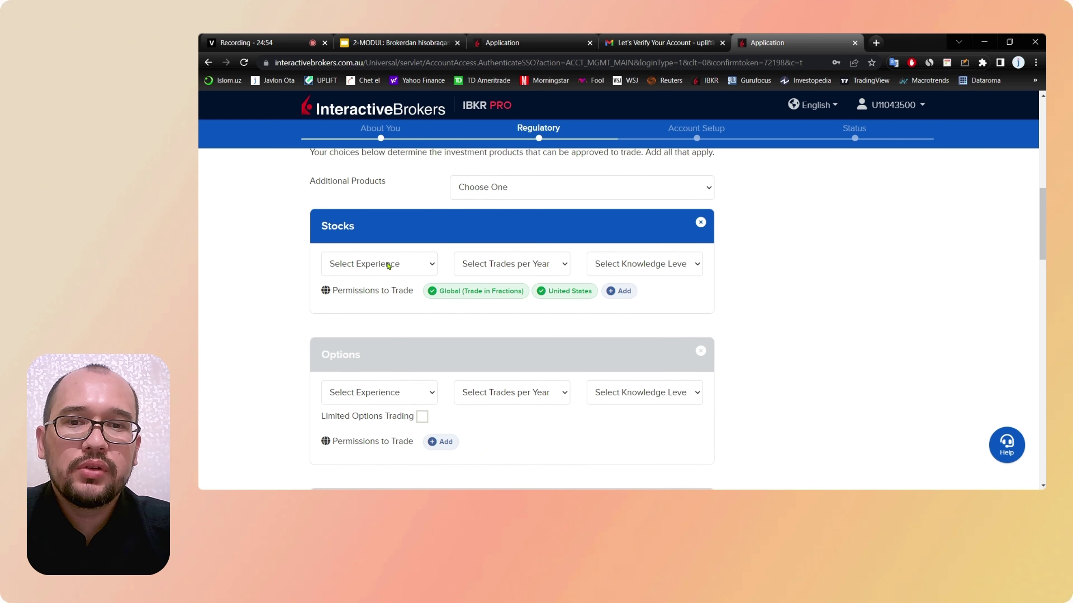
left_click(387, 266)
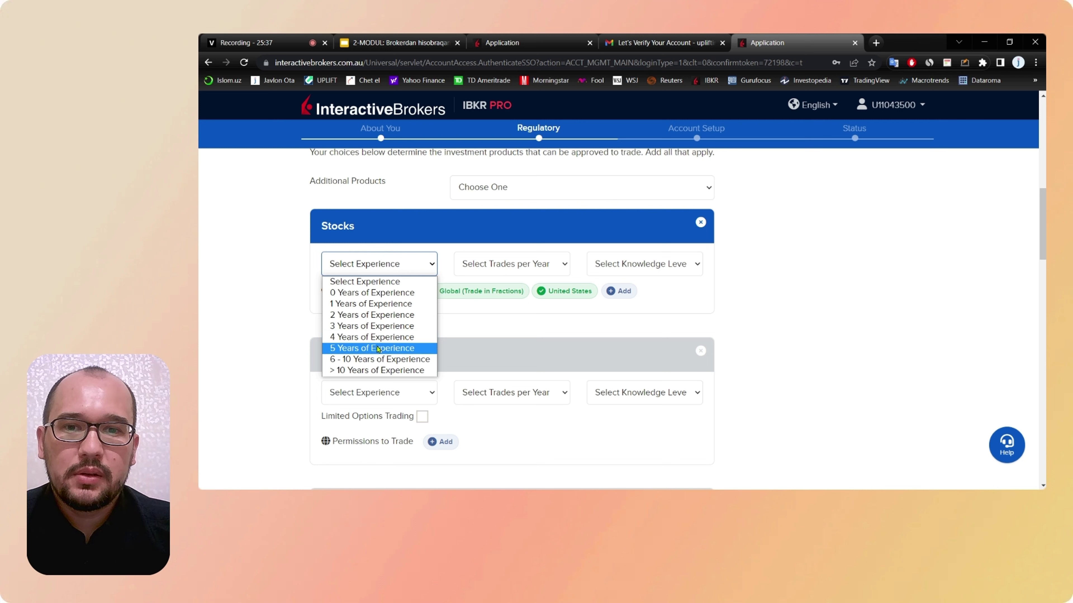
Step: Record Stocks as 5 Years of Experience, 26 - 50 Trades per Year, Extensive Knowledge
left_click(377, 348)
left_click(543, 264)
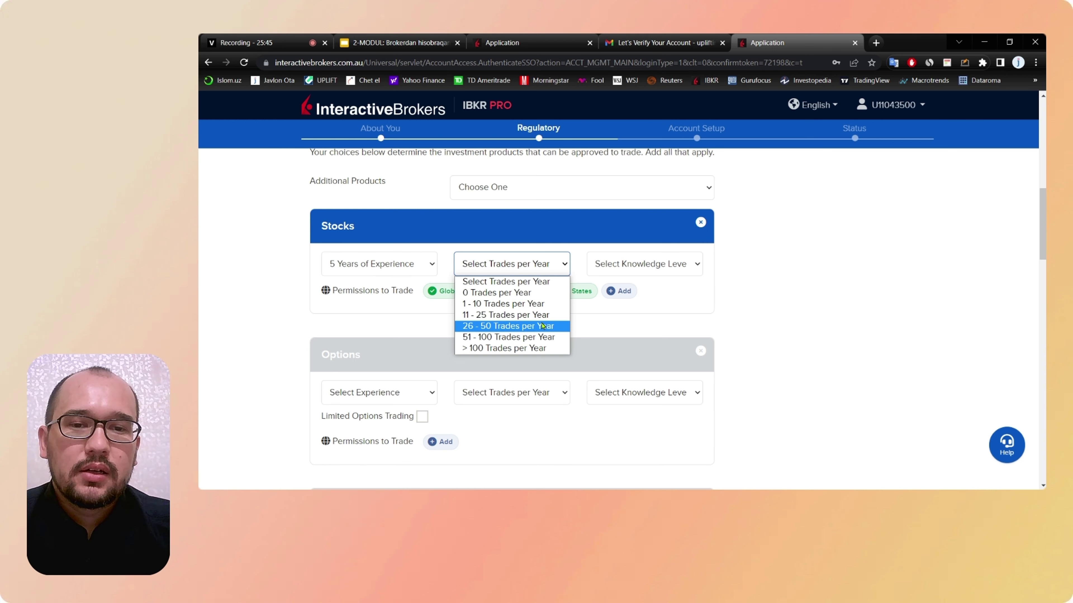
left_click(522, 328)
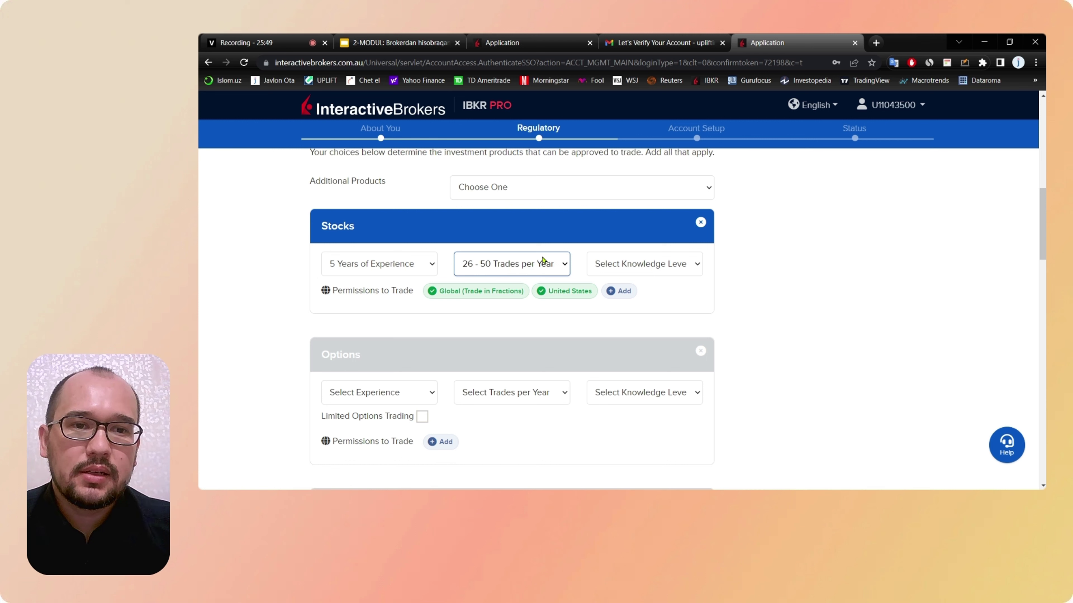
left_click(681, 266)
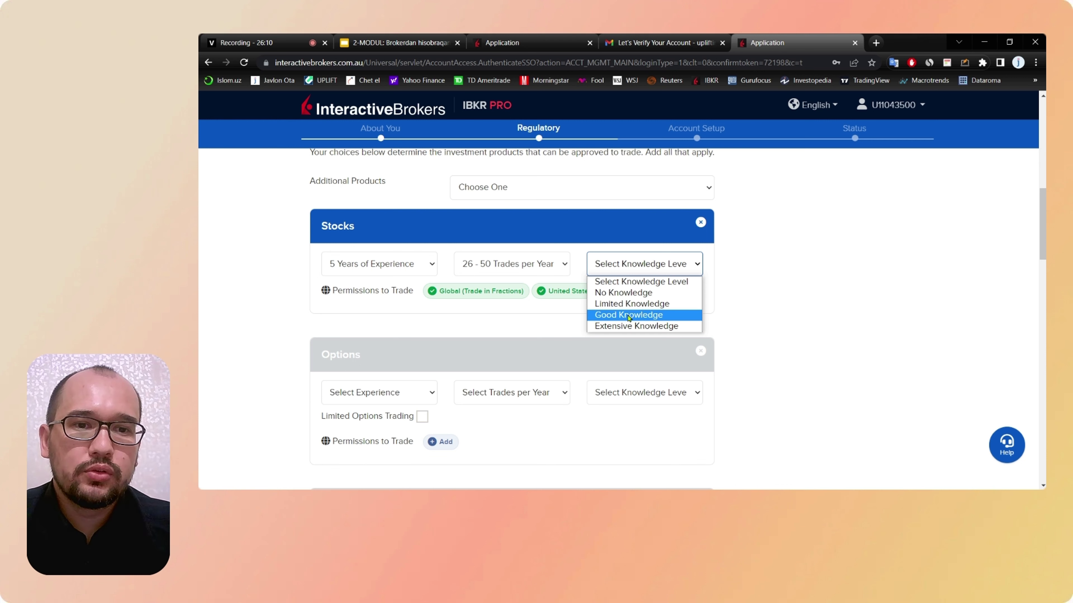
left_click(628, 327)
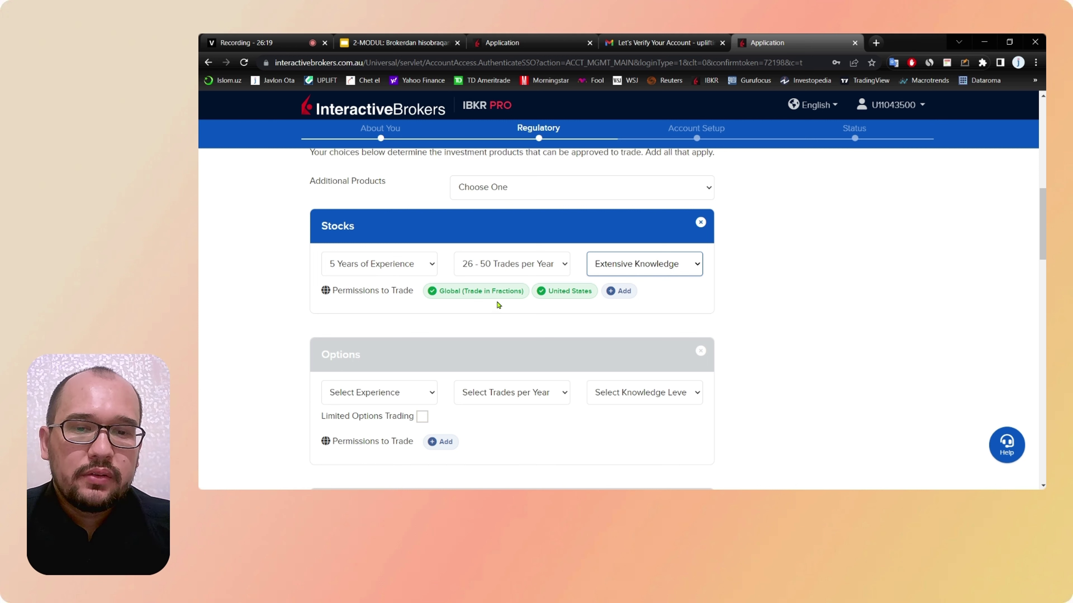
scroll(499, 305, "up", 5)
scroll(498, 304, "left", 2)
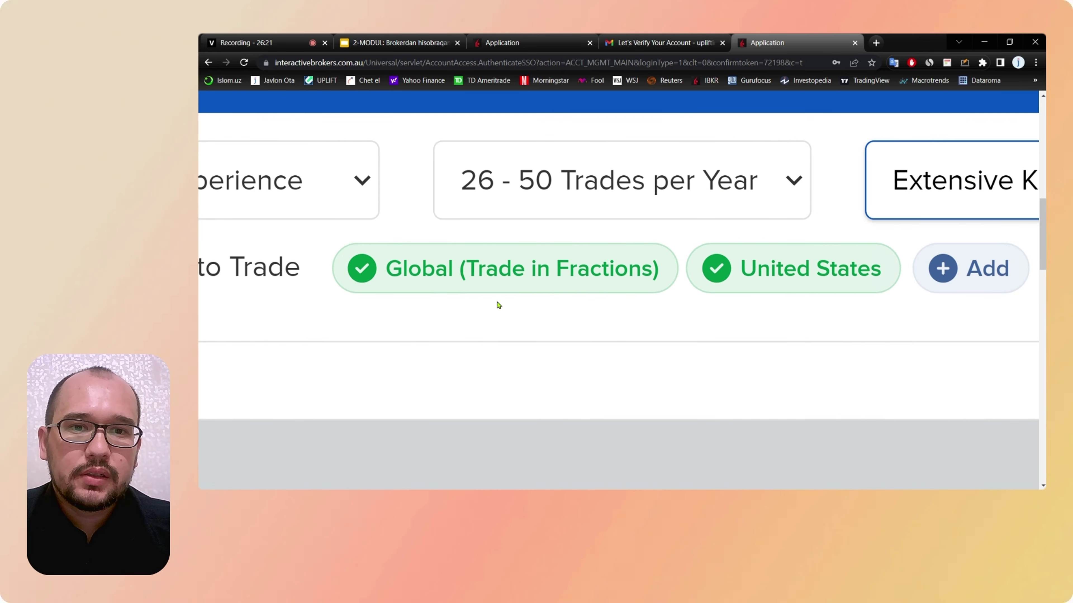
scroll(498, 304, "left", 1)
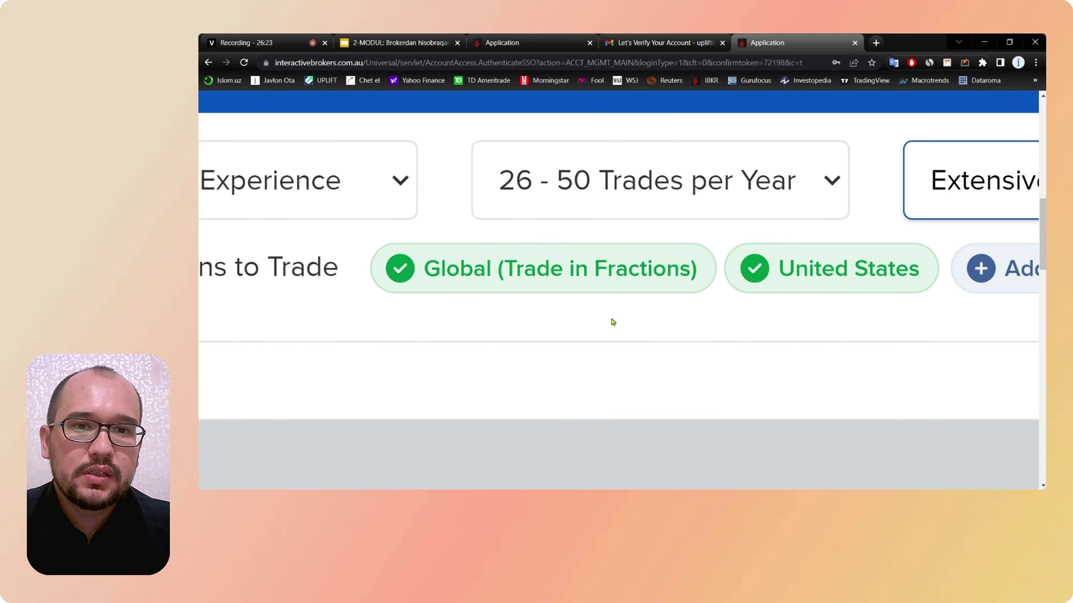
scroll(613, 322, "down", 5)
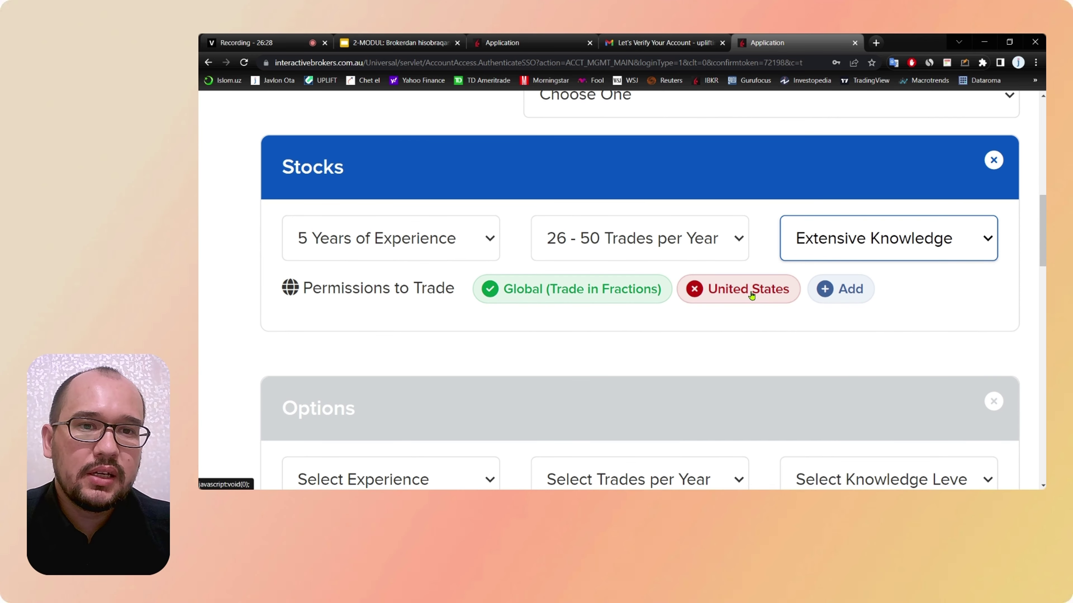
scroll(797, 319, "down", 3)
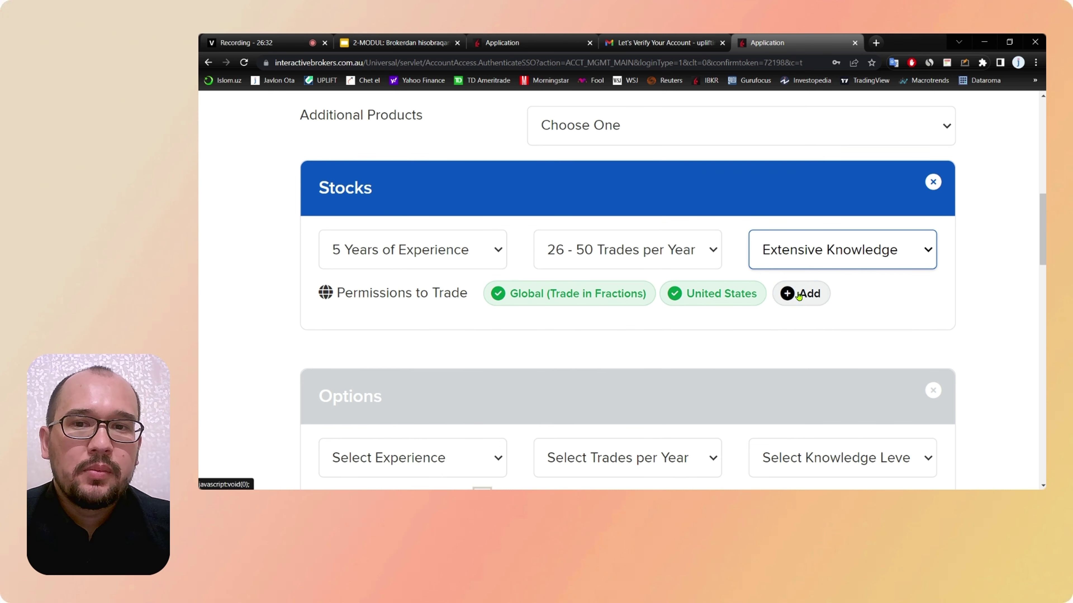
Step: Add Germany and Japan to the Stocks market permissions and save
left_click(799, 295)
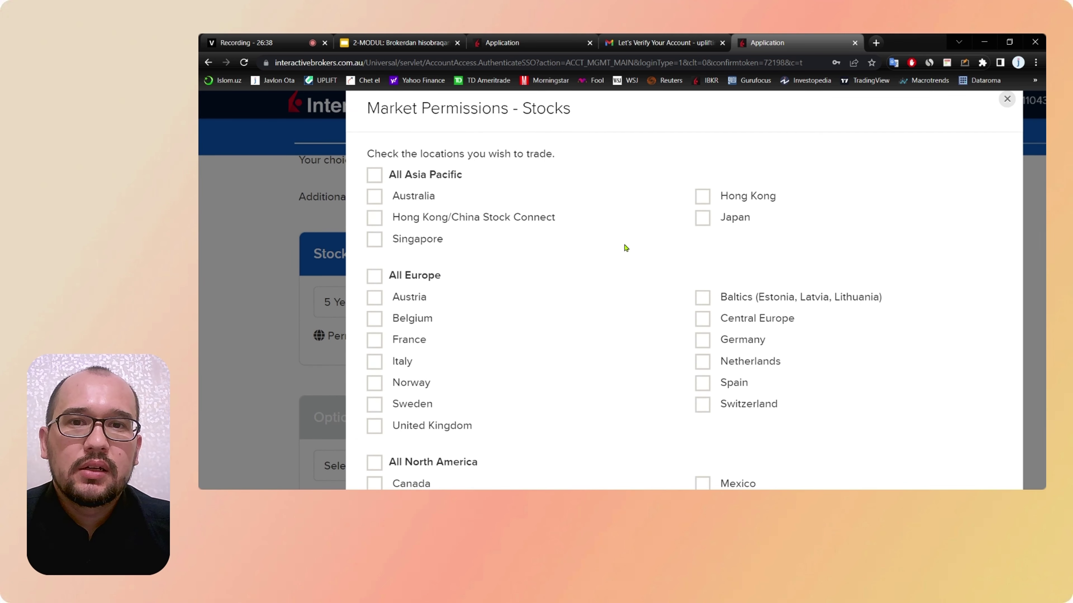
scroll(626, 248, "down", 1)
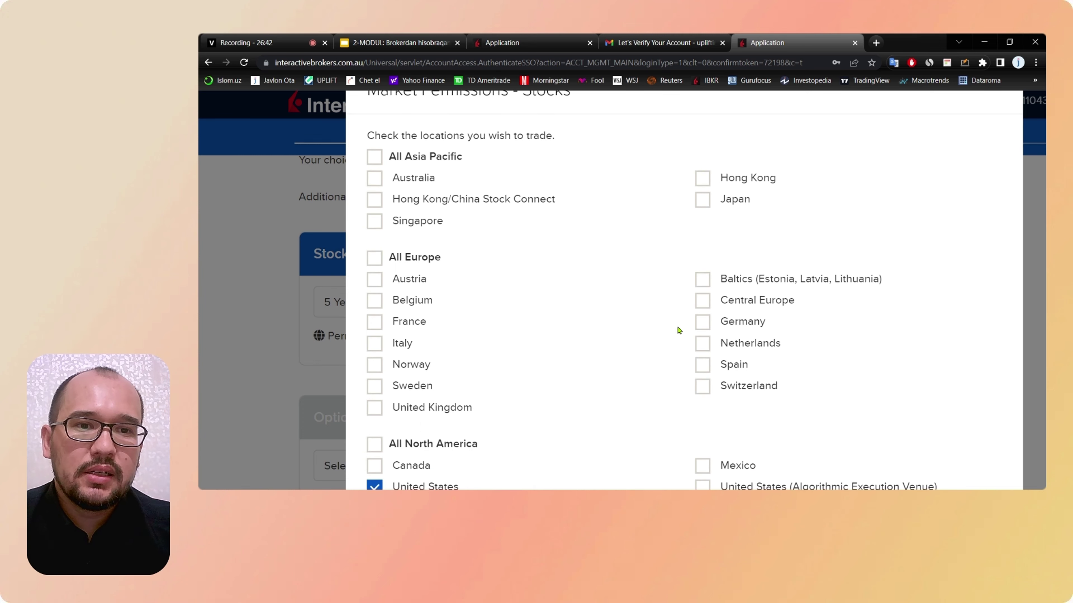
left_click(701, 323)
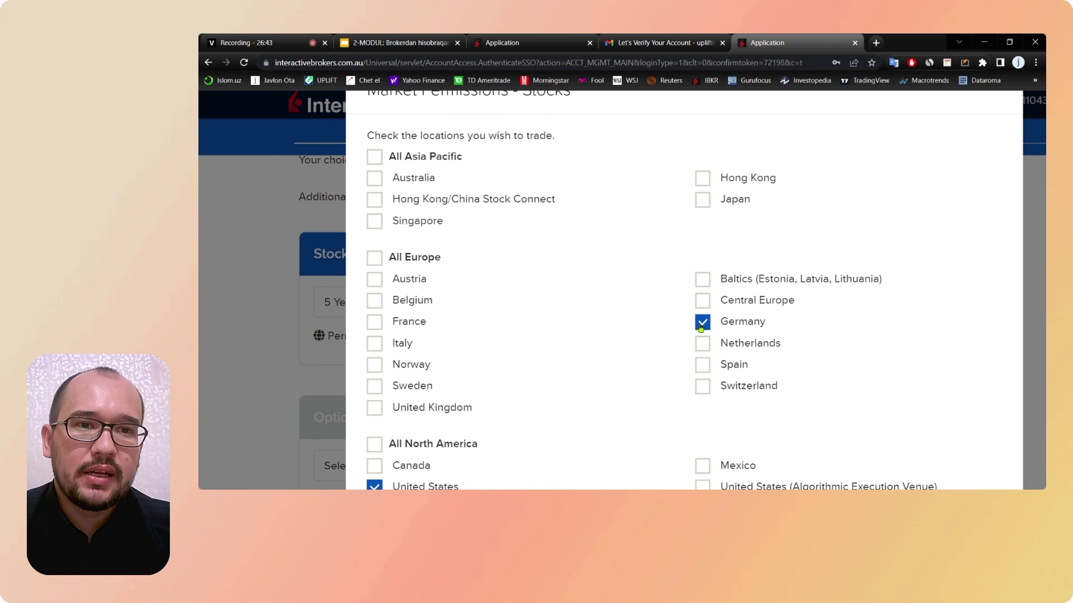
left_click(703, 201)
key("ctrl+minus")
key("ctrl+minus")
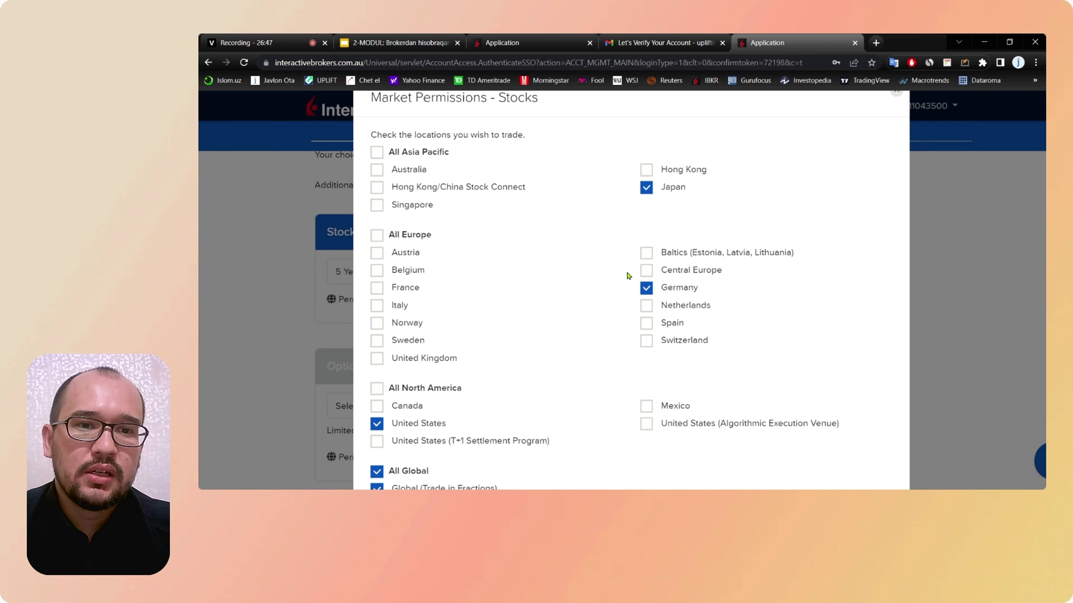
scroll(628, 275, "down", 1)
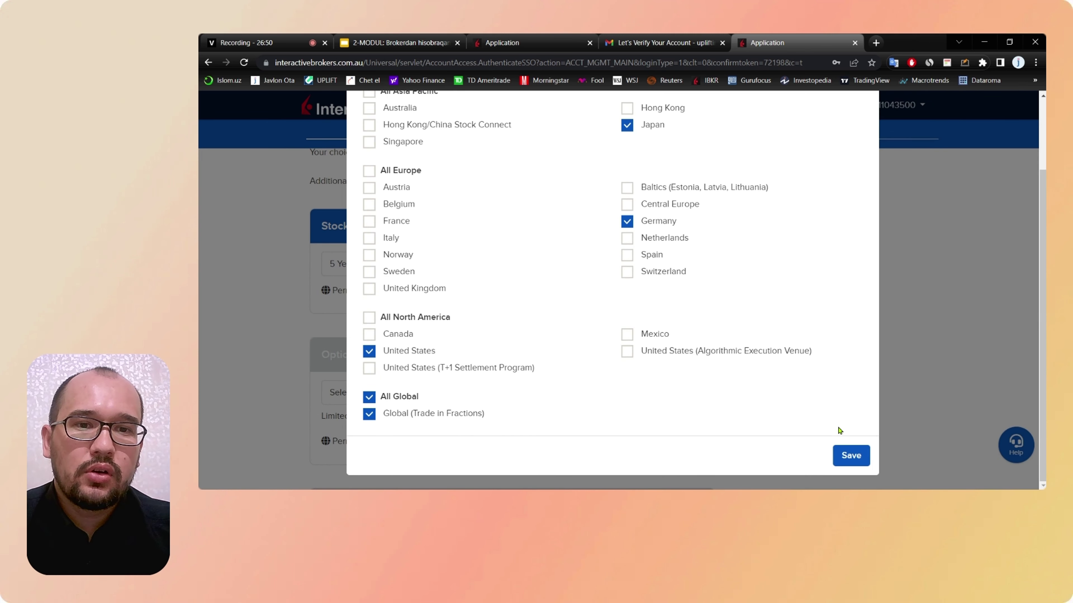
left_click(850, 455)
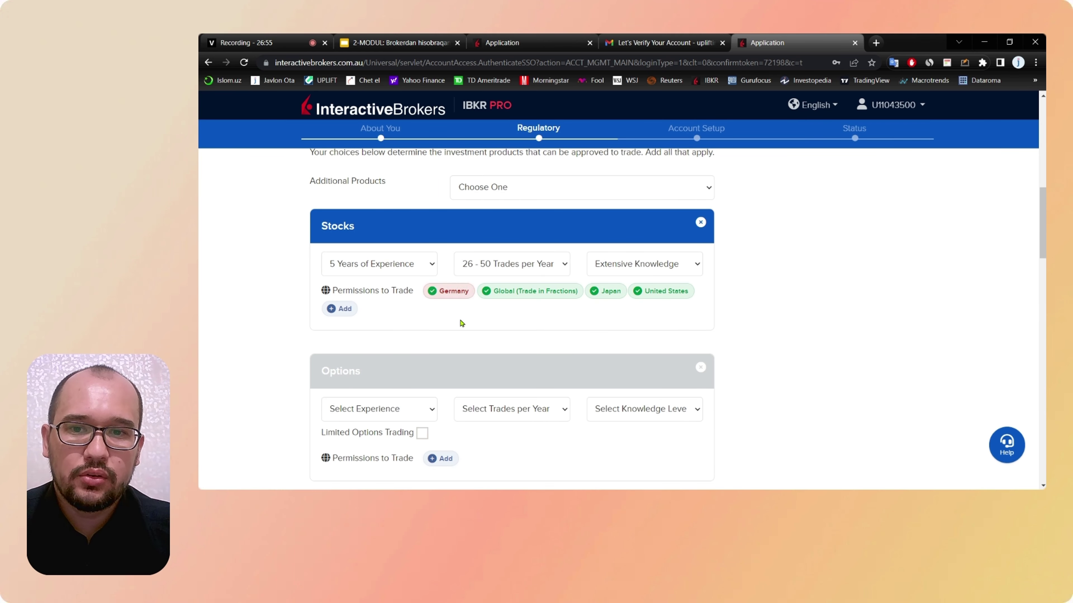
Step: Scroll past Options and Cryptocurrencies to Currency/Forex showing the Currency Conversion permission
scroll(465, 332, "down", 2)
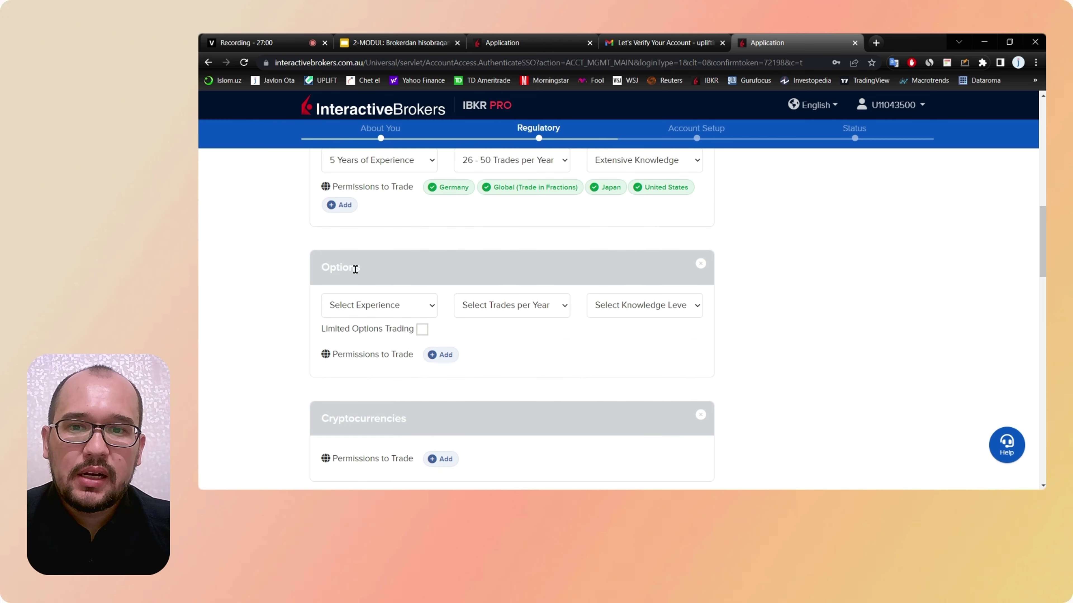
scroll(530, 330, "down", 1)
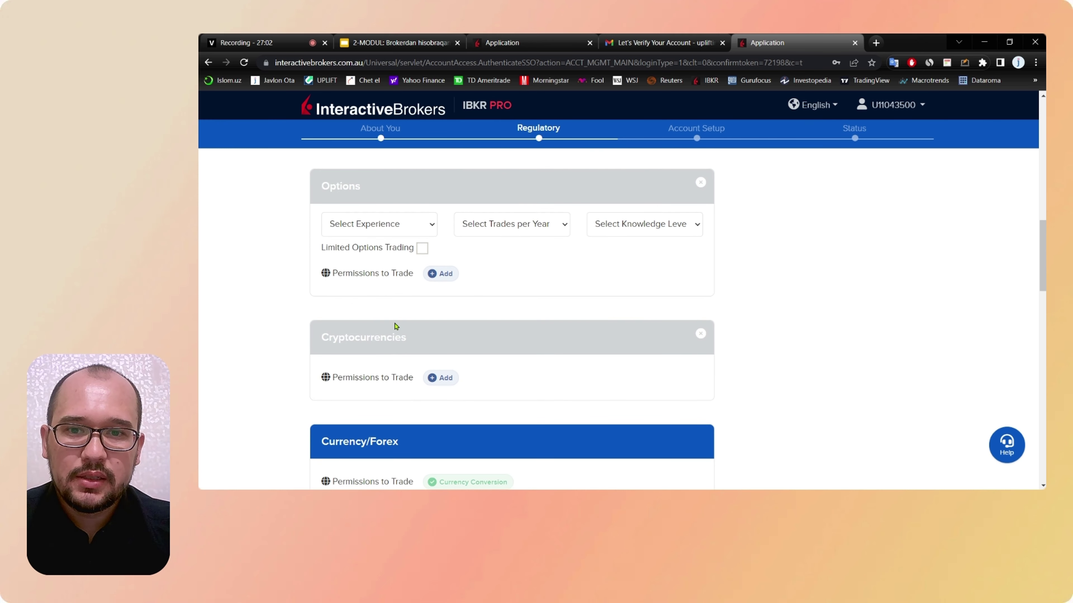
scroll(472, 319, "down", 2)
scroll(491, 322, "down", 1)
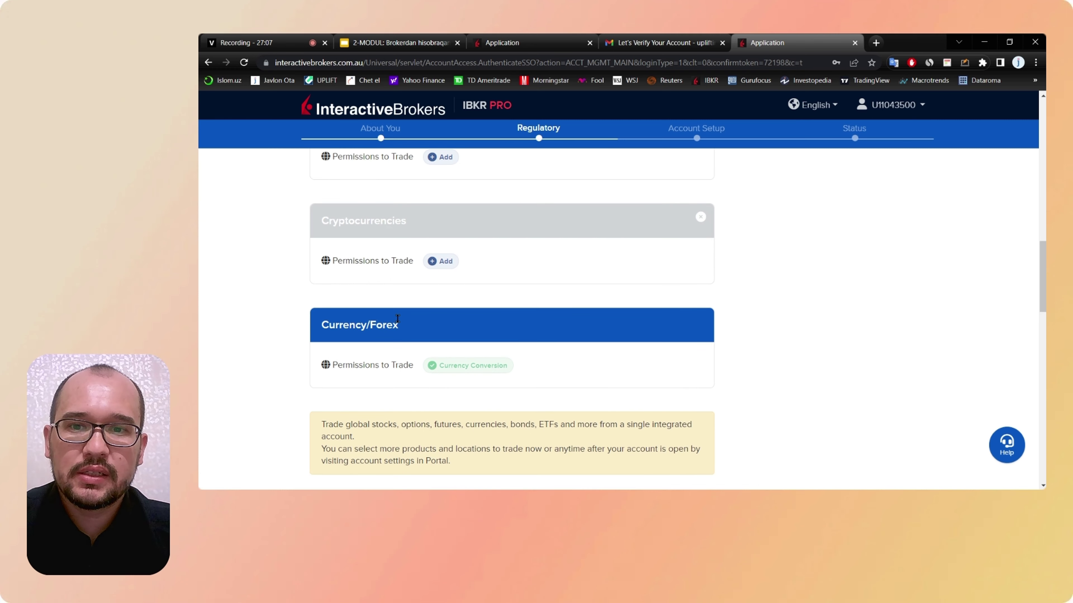
scroll(397, 319, "down", 1)
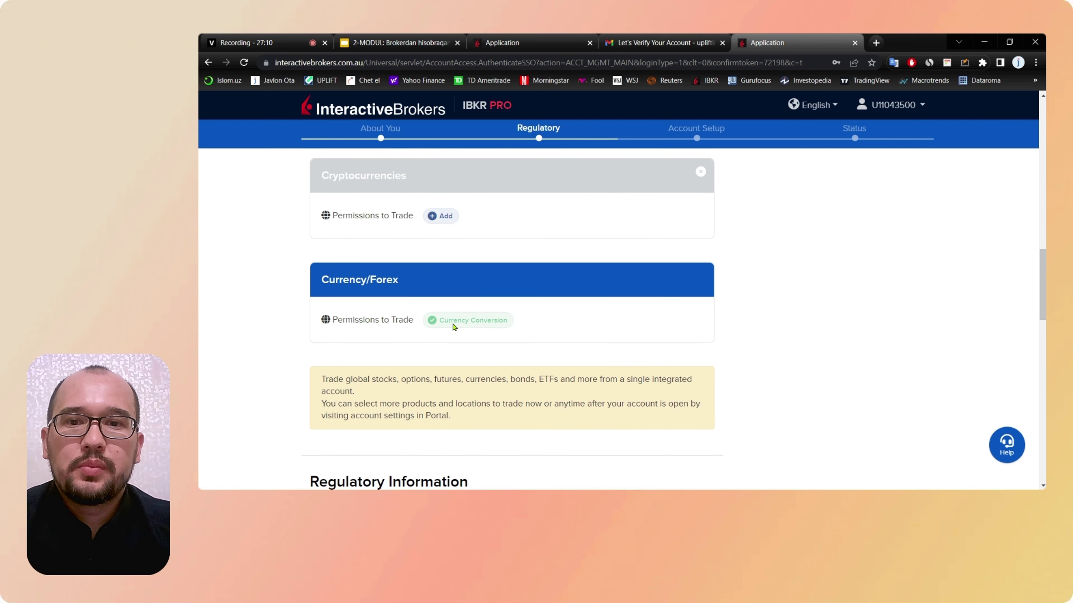
scroll(453, 327, "up", 5)
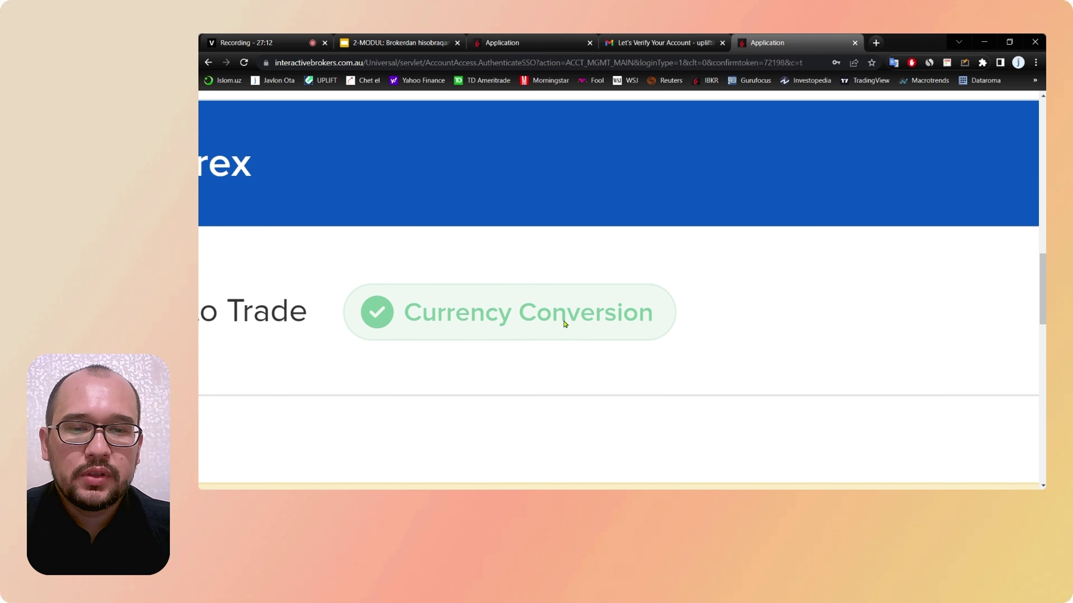
scroll(565, 324, "left", 2)
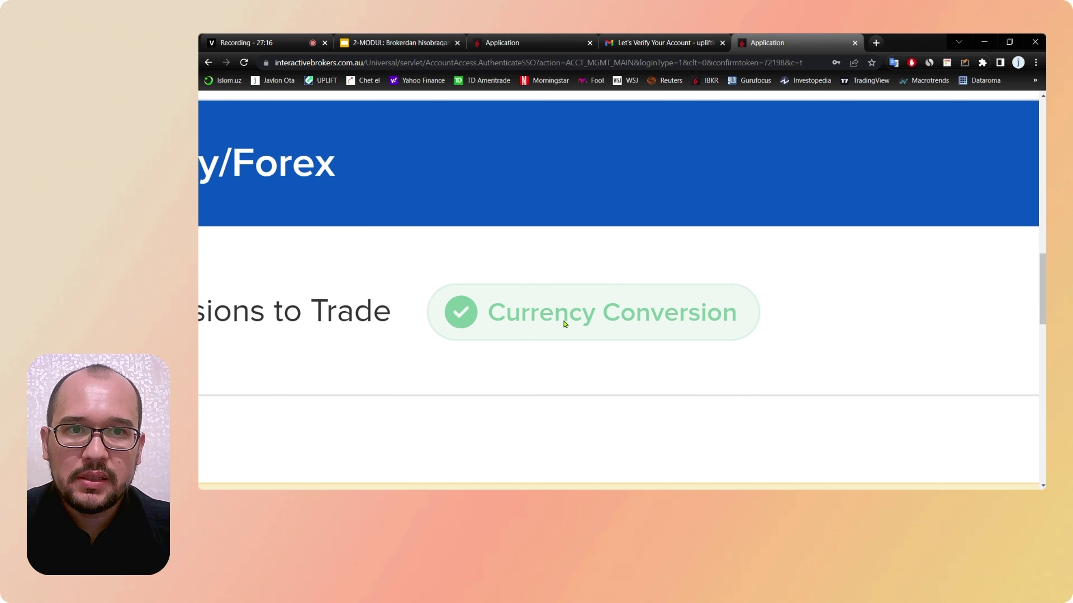
scroll(565, 324, "down", 5)
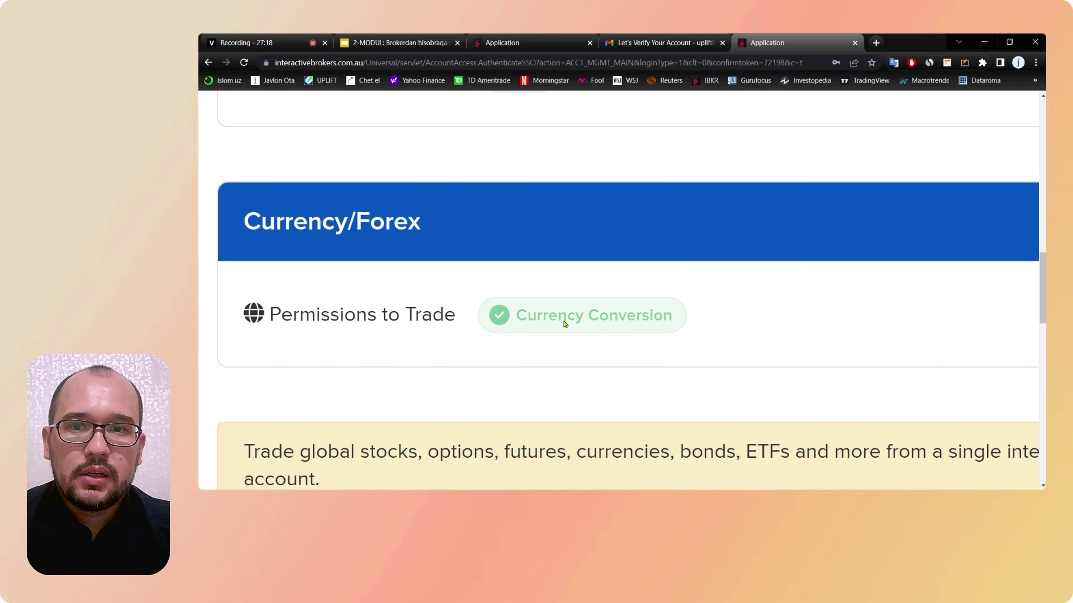
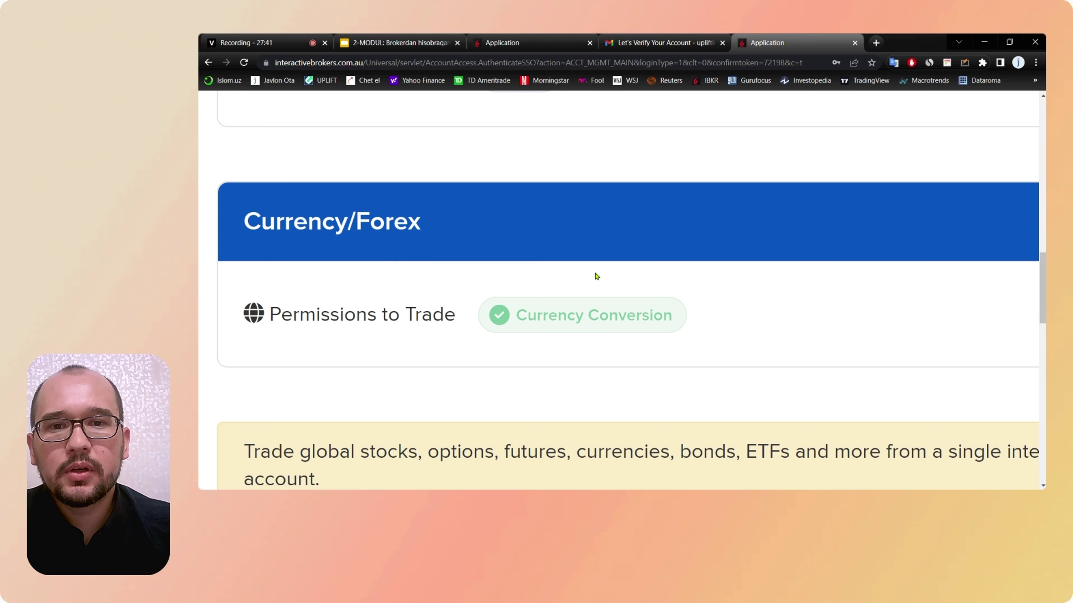
Step: Zoom out and read through the Regulatory Information questions
key("ctrl+minus")
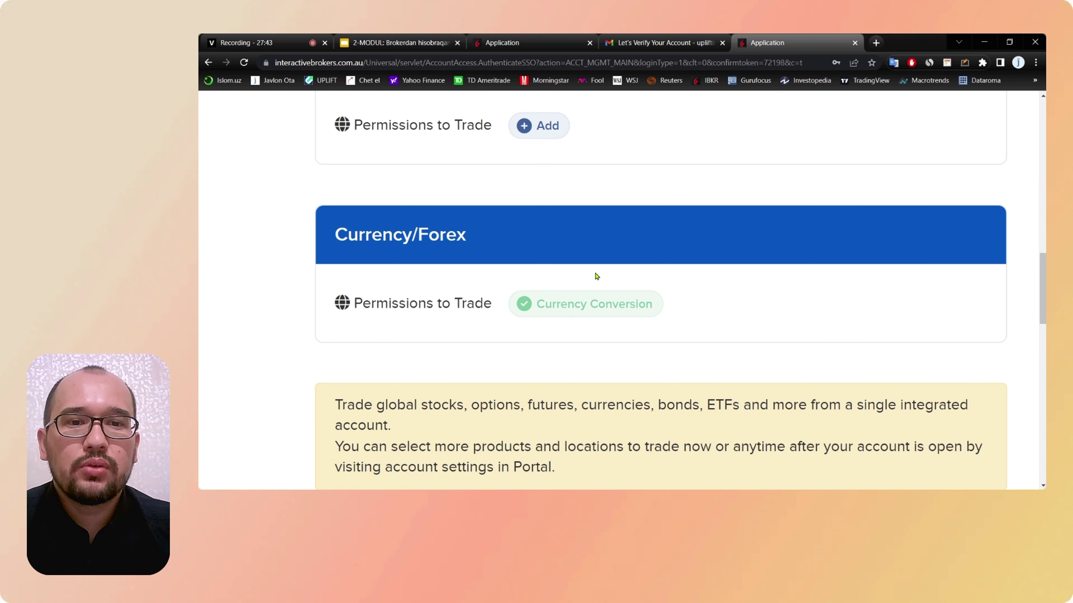
scroll(597, 276, "down", 1)
key("ctrl+minus")
scroll(596, 276, "down", 5)
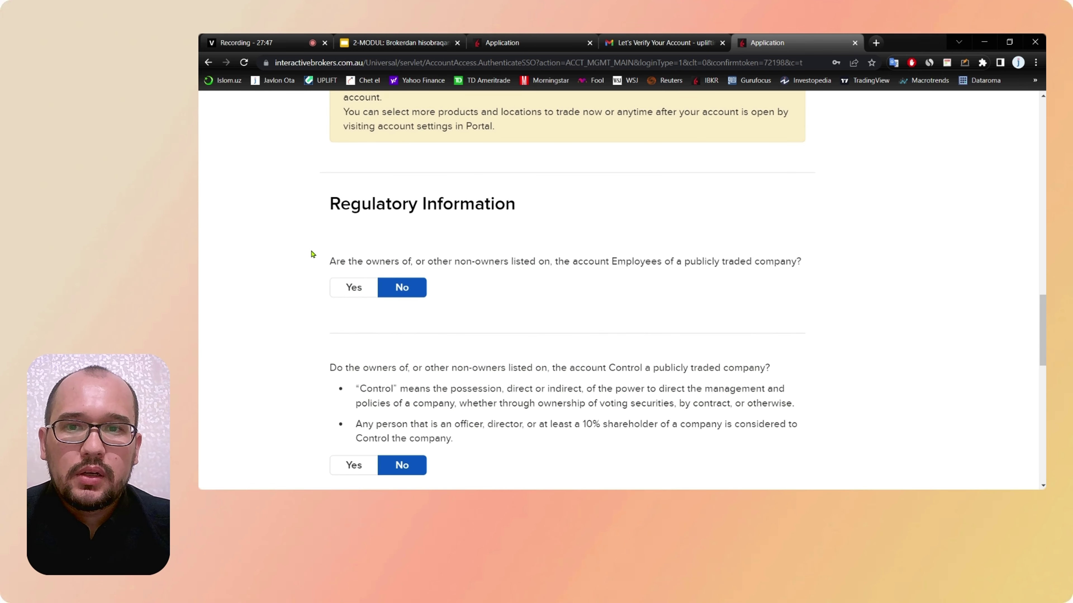
scroll(311, 249, "up", 5)
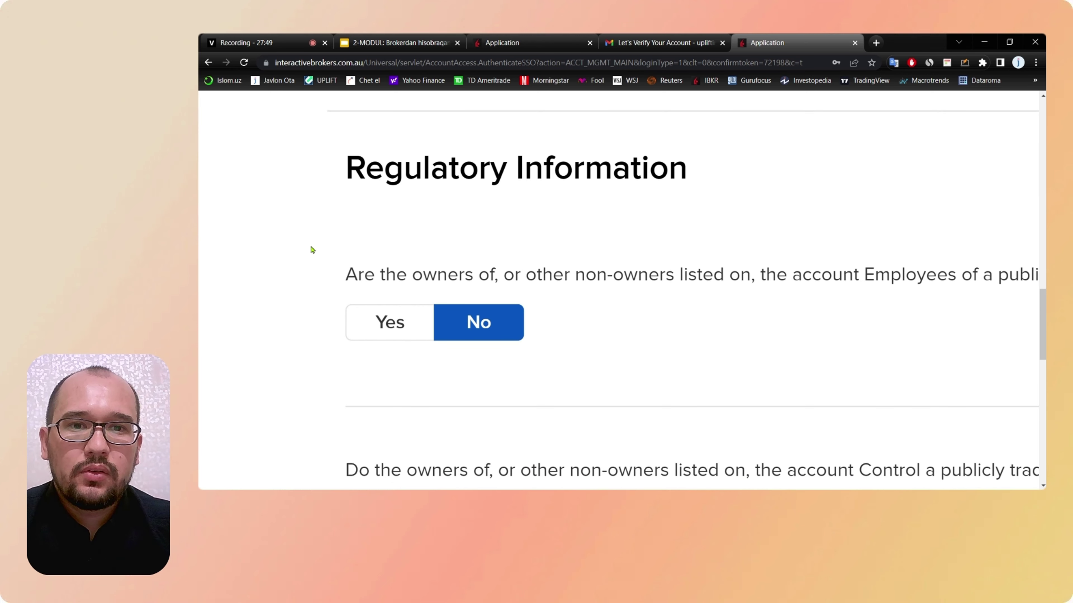
scroll(311, 249, "right", 2)
scroll(312, 249, "right", 1)
scroll(311, 247, "down", 3)
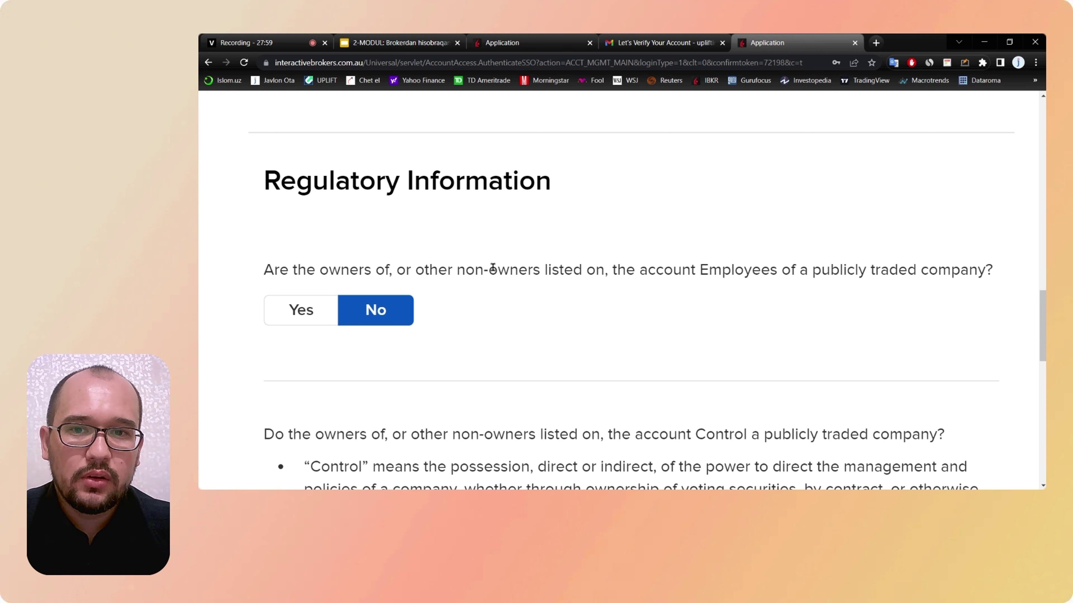
scroll(472, 319, "down", 2)
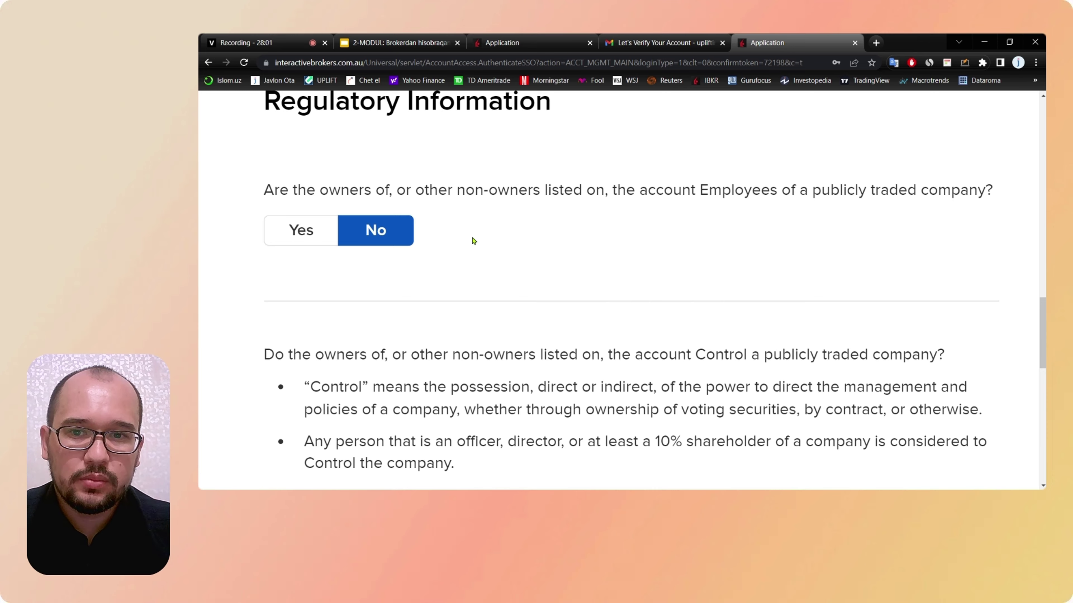
scroll(472, 240, "down", 4)
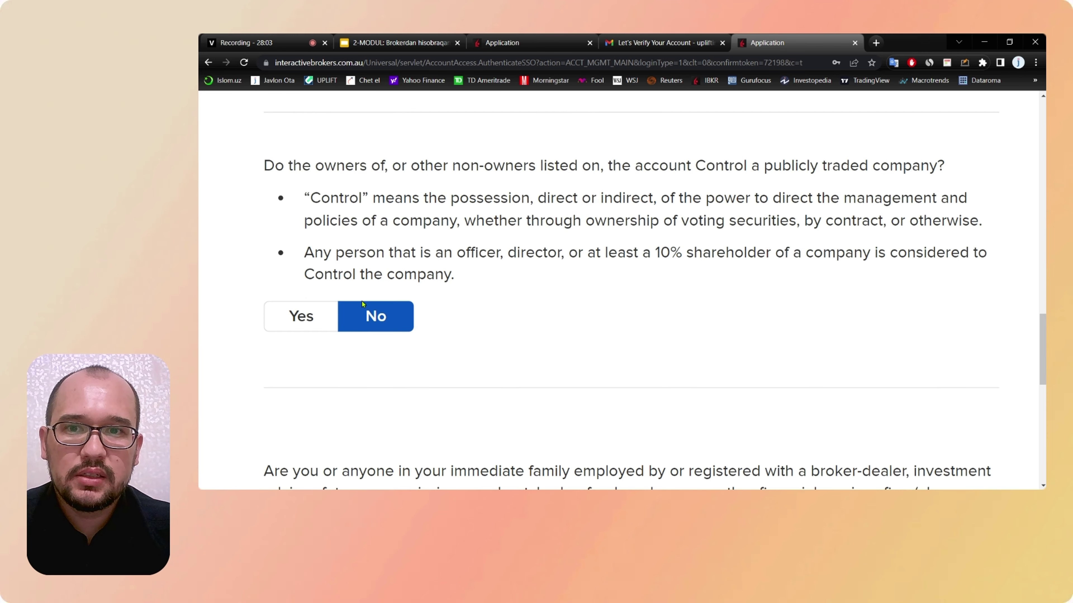
scroll(441, 340, "down", 2)
scroll(437, 336, "down", 5)
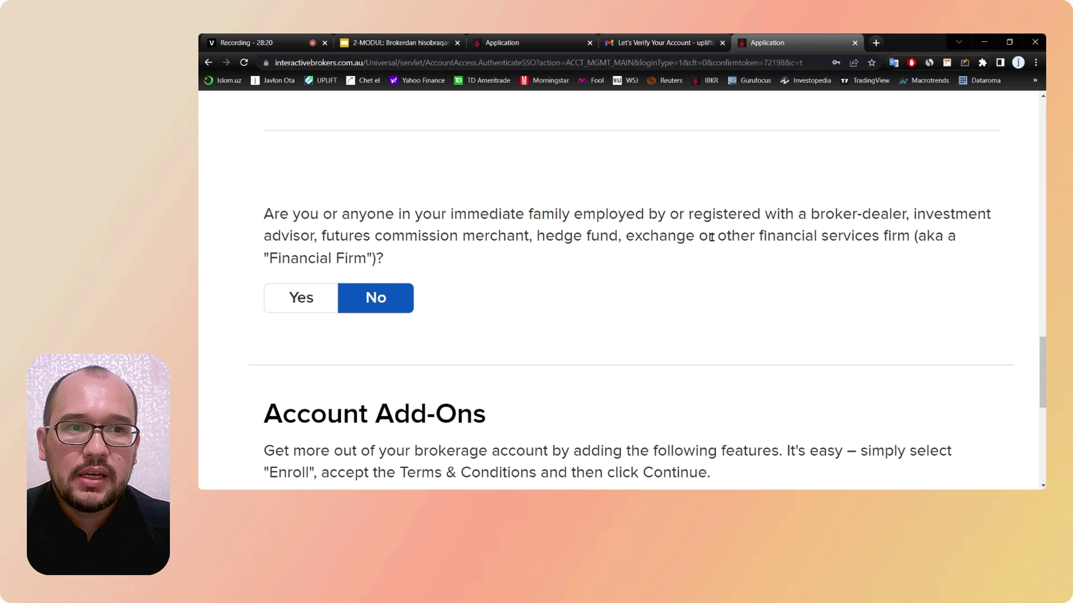
scroll(711, 237, "down", 2)
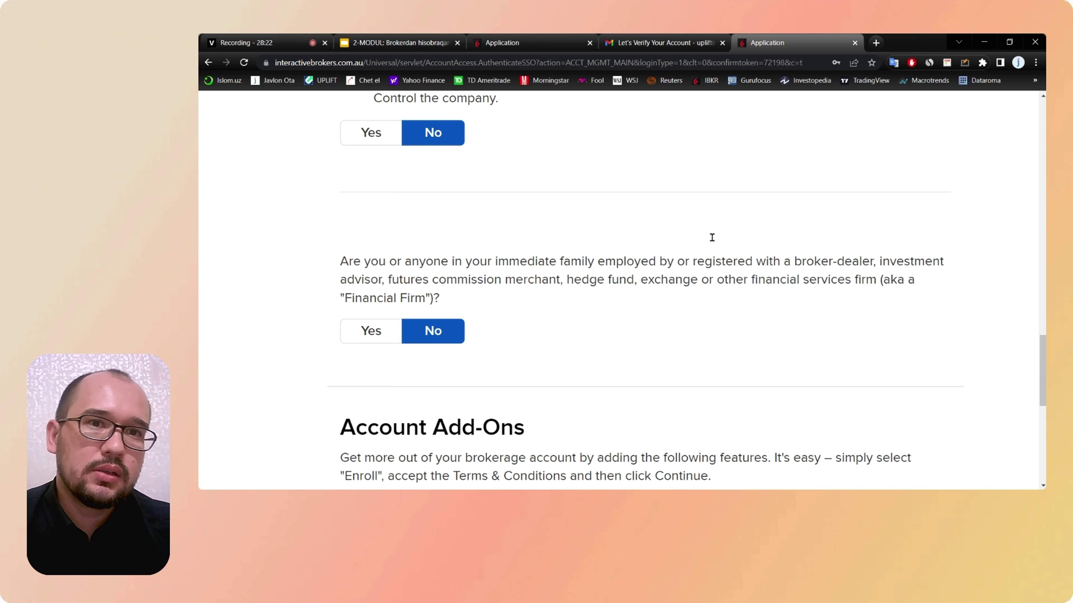
scroll(712, 238, "down", 1)
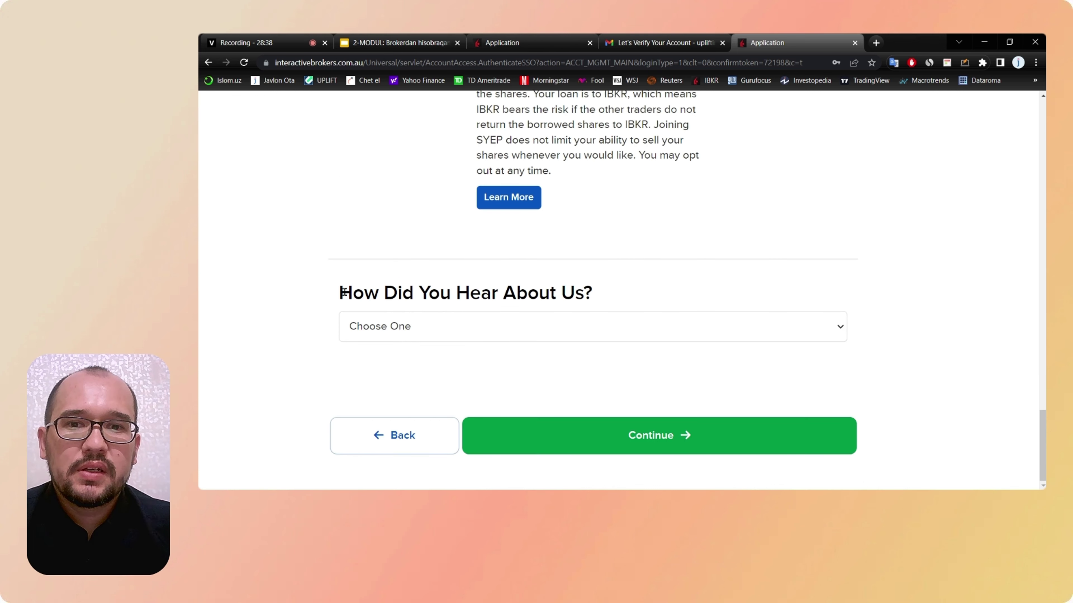
Step: Answer 'How Did You Hear About Us?' with Search and submit the regulatory page
left_click(508, 323)
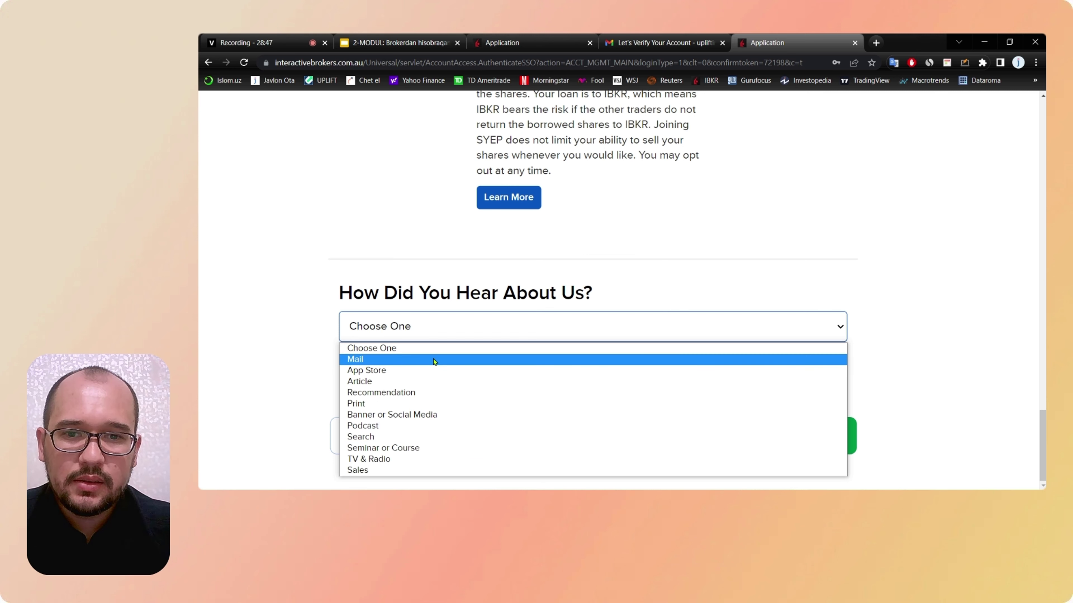
left_click(430, 437)
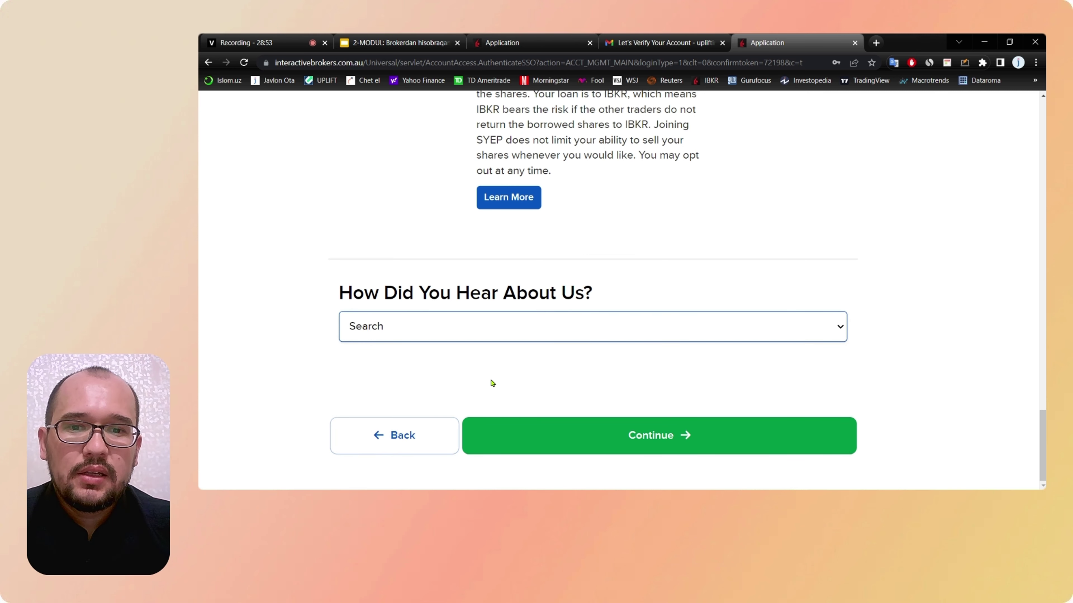
left_click(581, 443)
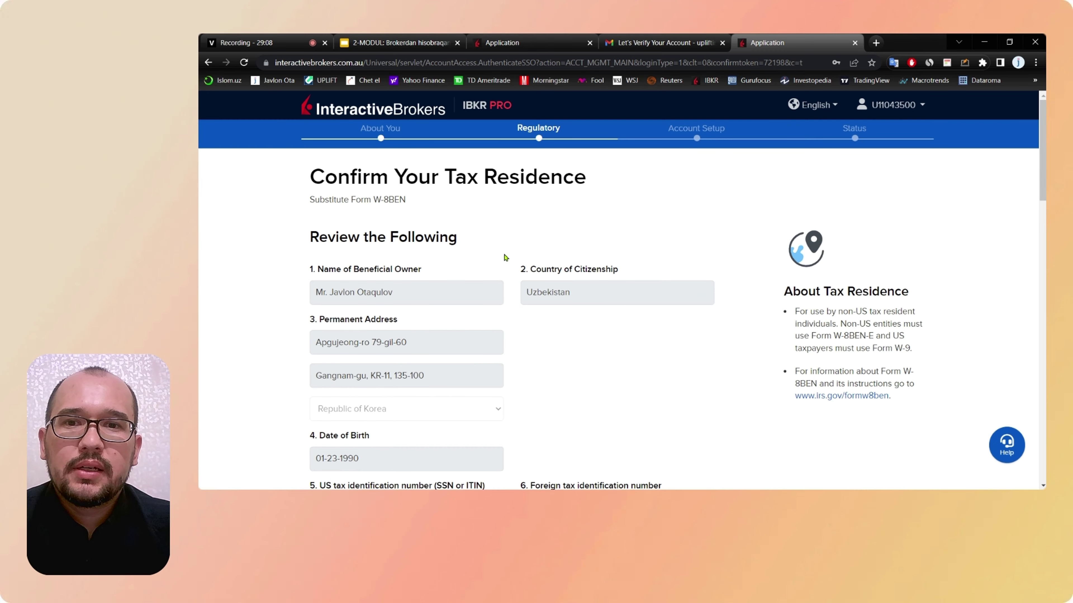
Step: Enlarge the view and read through the Confirm Your Tax Residence form
left_click_drag(588, 178, 447, 164)
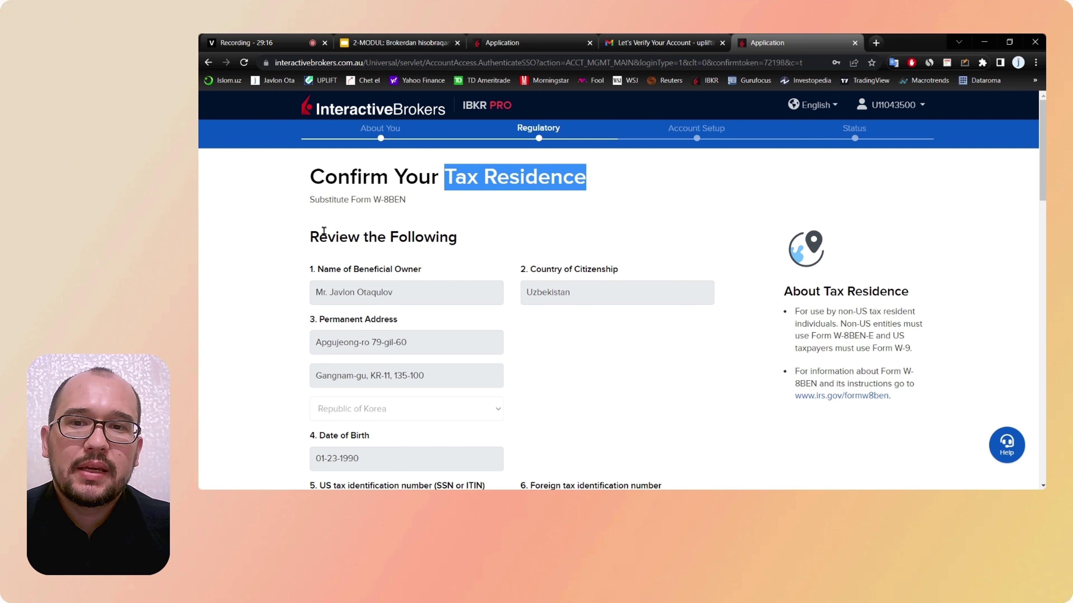
left_click(268, 264)
scroll(267, 264, "down", 1)
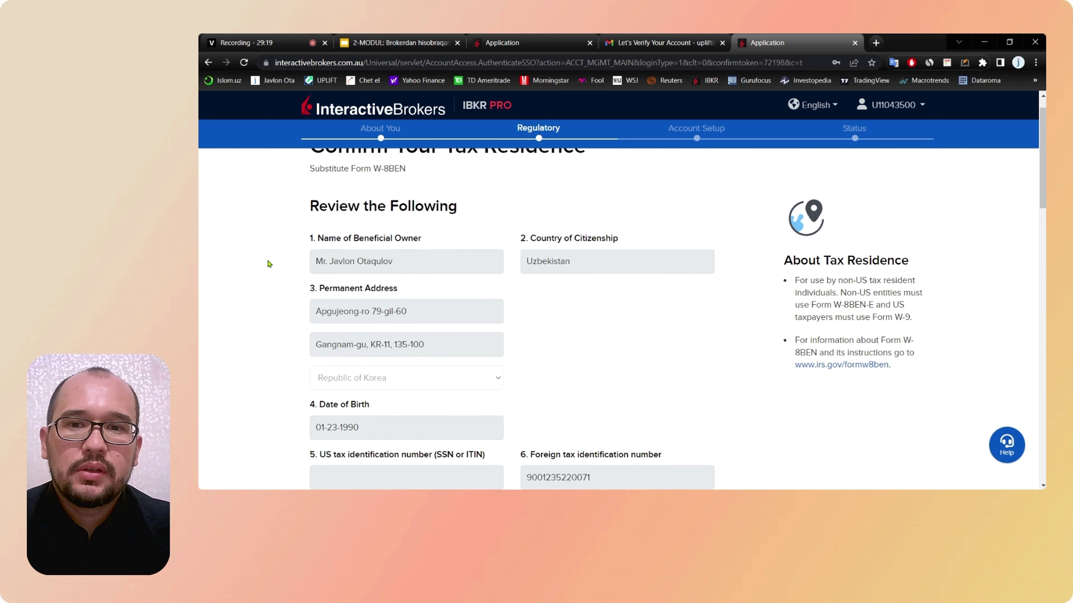
key("ctrl+plus")
scroll(268, 264, "down", 1)
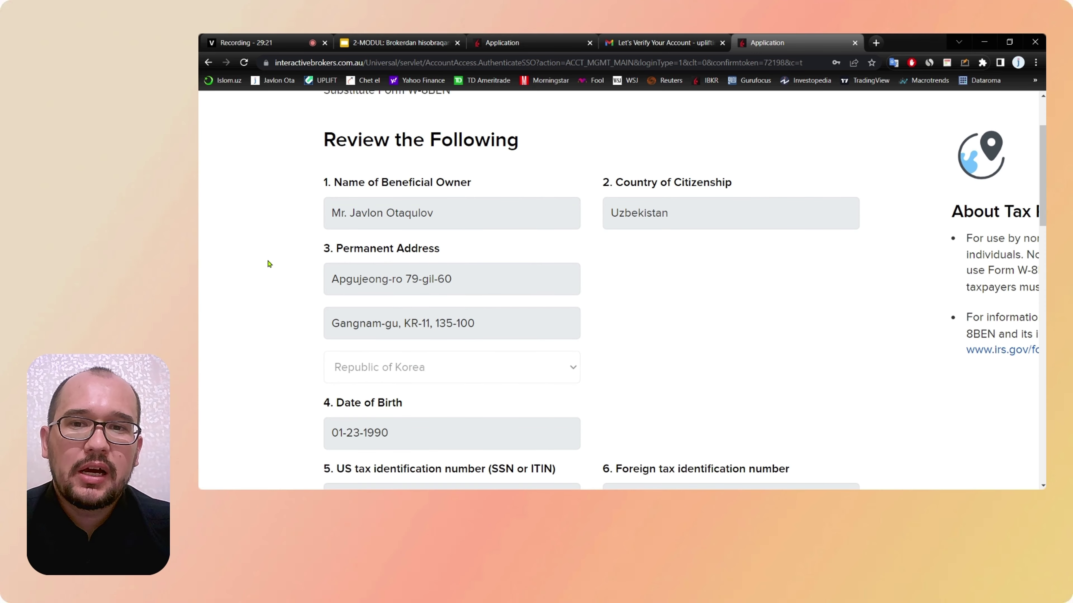
scroll(267, 264, "up", 3)
scroll(268, 264, "down", 3)
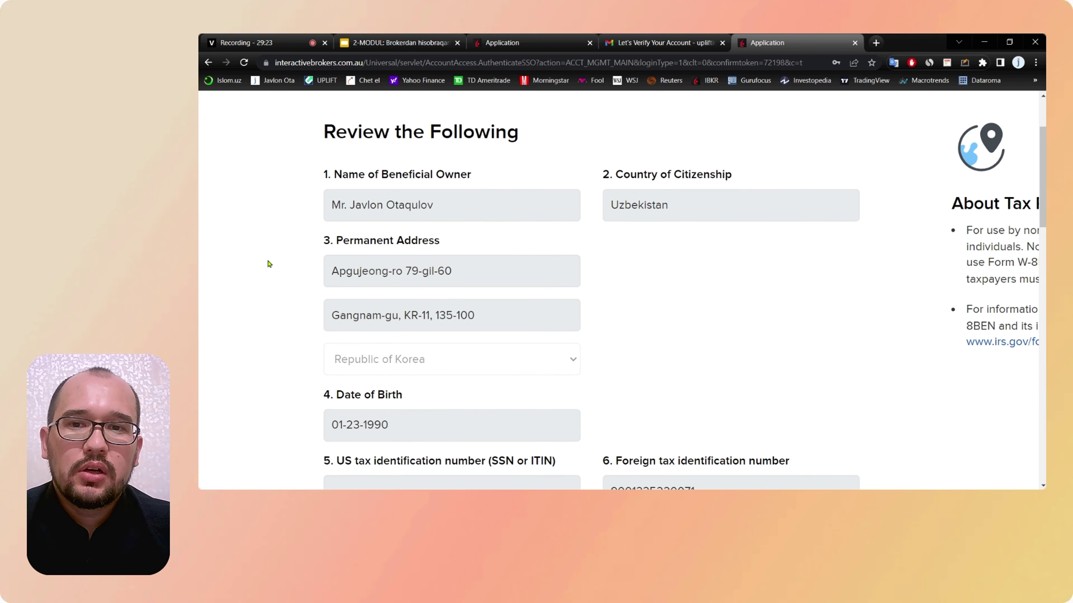
scroll(297, 182, "up", 2)
scroll(298, 183, "down", 2)
scroll(298, 184, "left", 1)
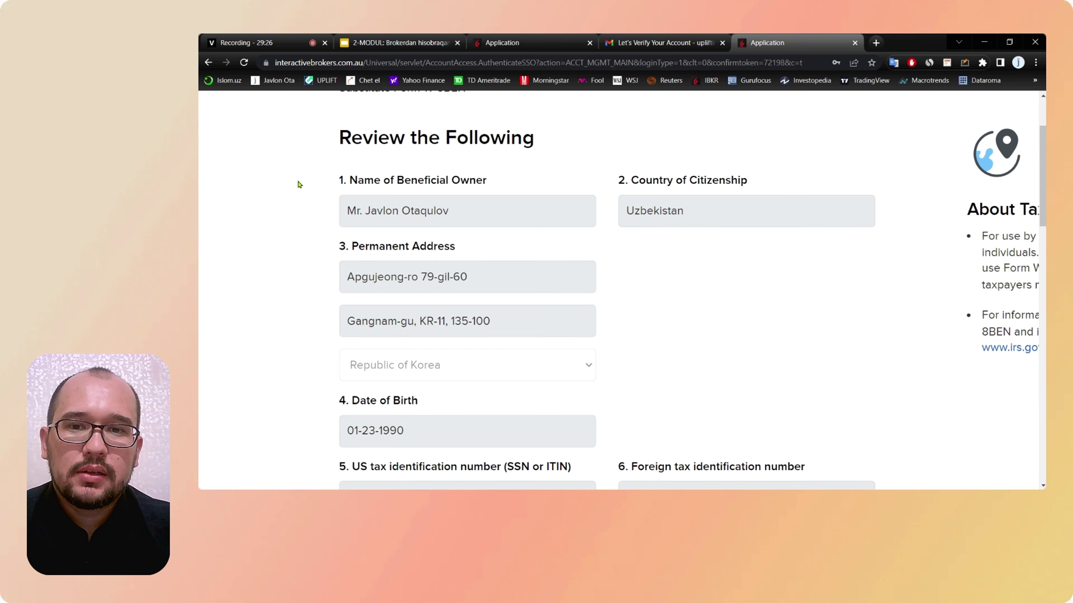
scroll(299, 183, "down", 1)
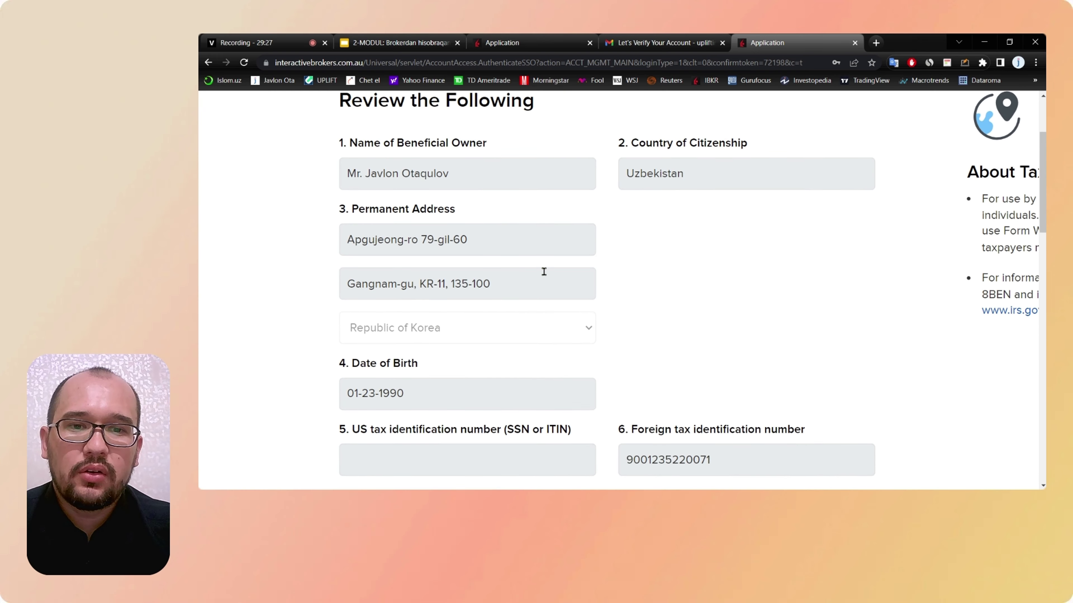
scroll(543, 271, "down", 3)
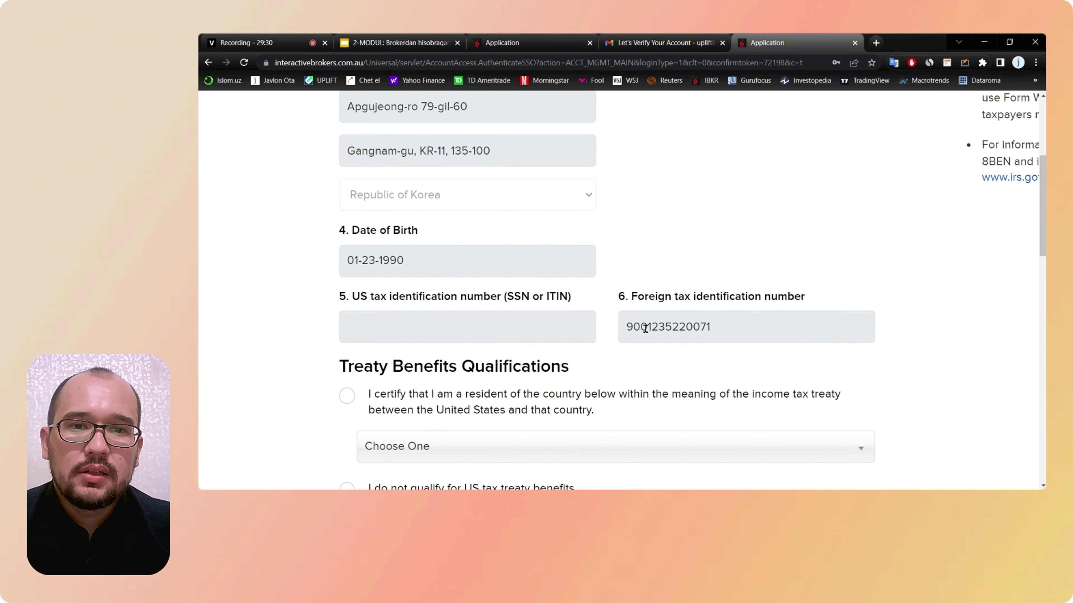
scroll(678, 254, "down", 3)
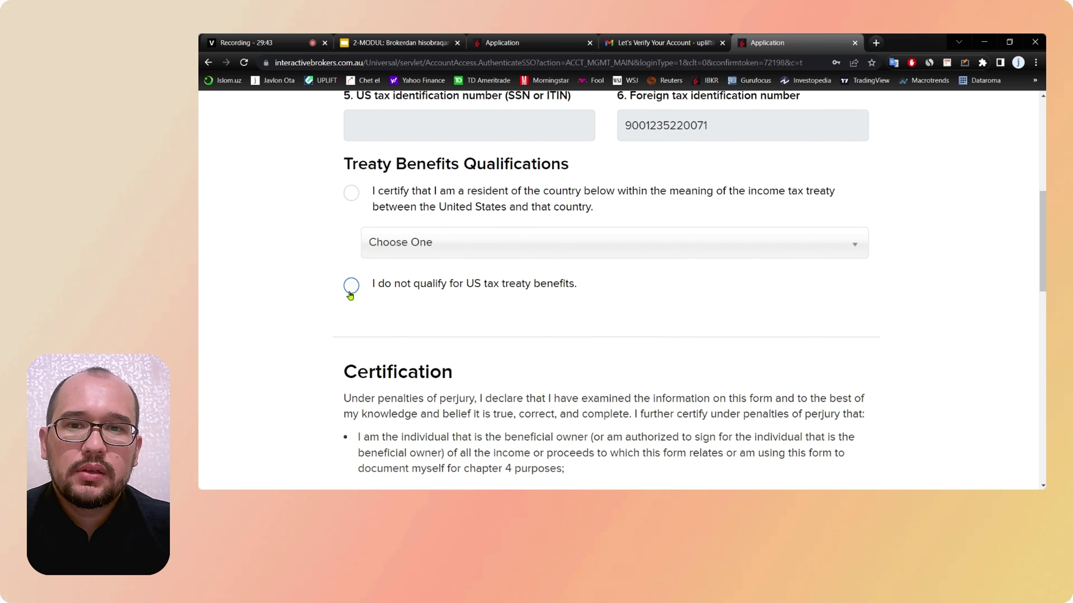
Step: Select no US tax treaty benefits and answer Yes to certification and electronic tax forms
left_click(351, 287)
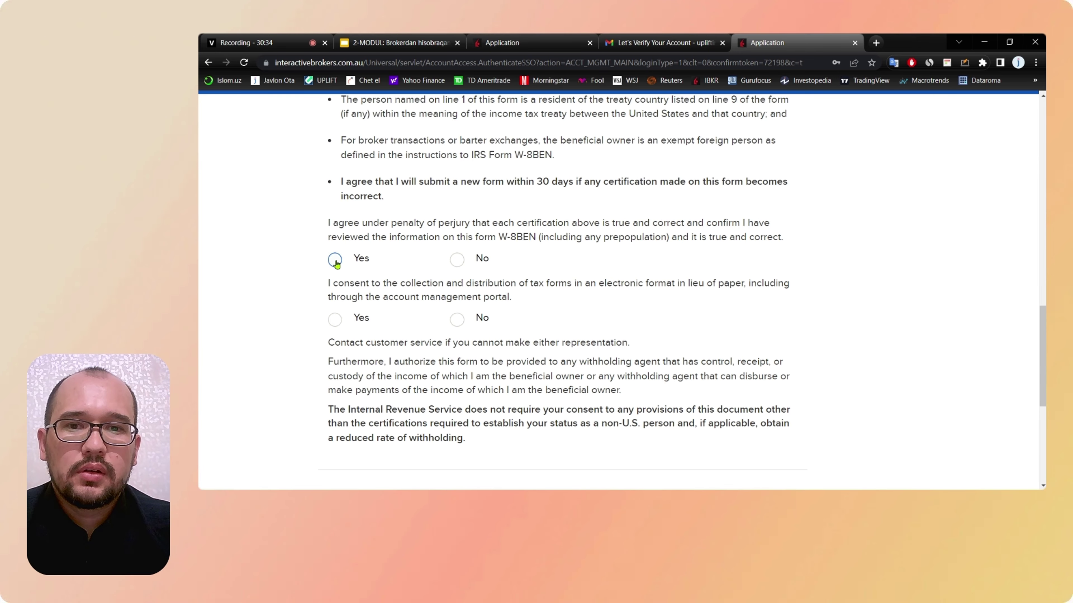
left_click(335, 260)
left_click(335, 320)
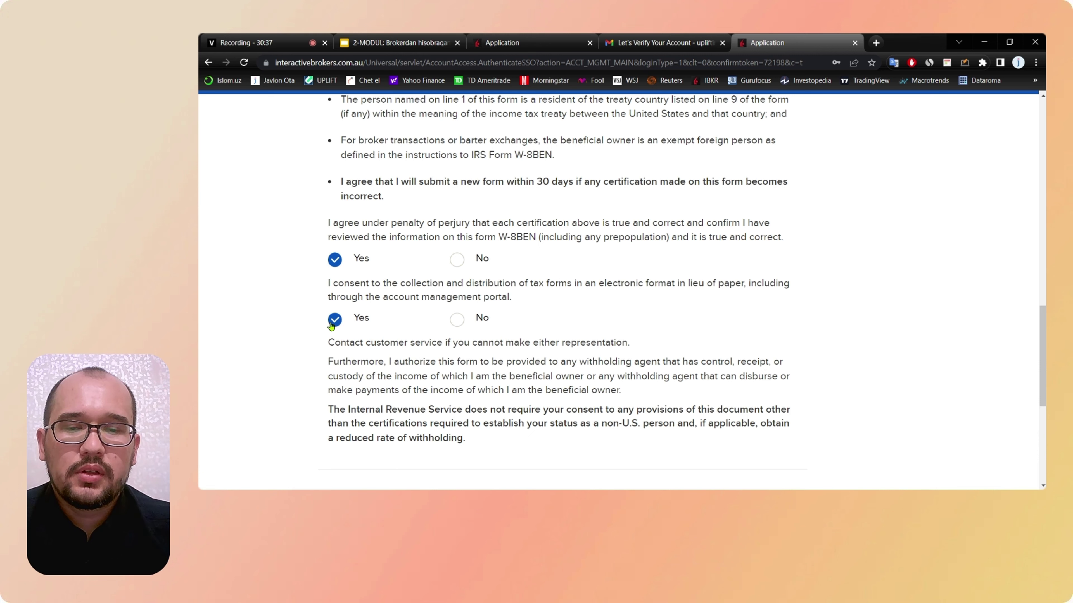
scroll(295, 311, "up", 3)
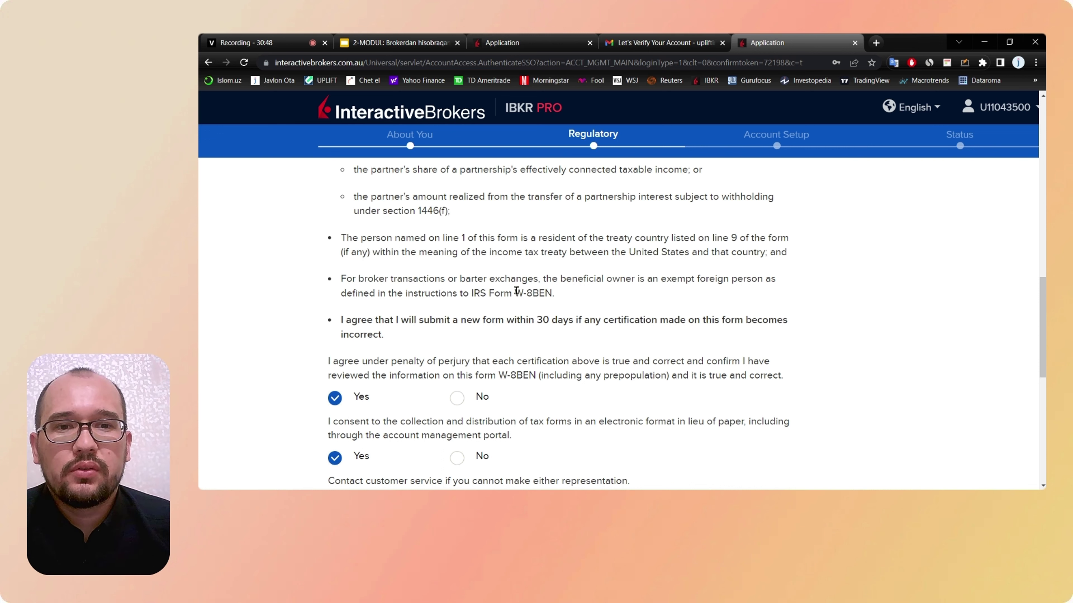
Step: Read through the W-8BEN form down to the Signature section
scroll(540, 291, "down", 1)
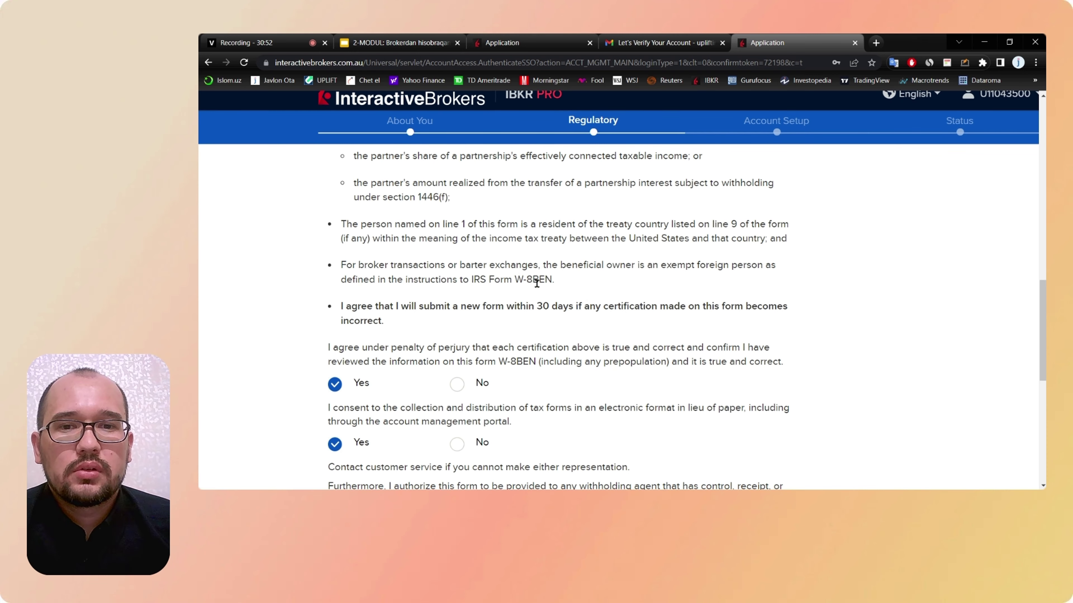
scroll(511, 281, "up", 8)
scroll(512, 283, "up", 10)
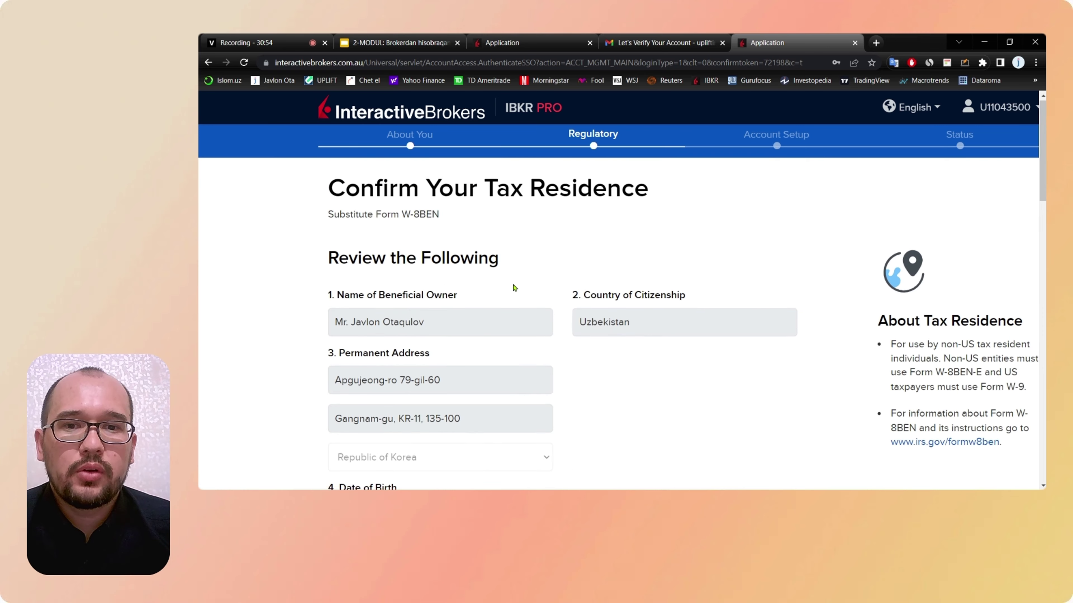
scroll(623, 364, "down", 15)
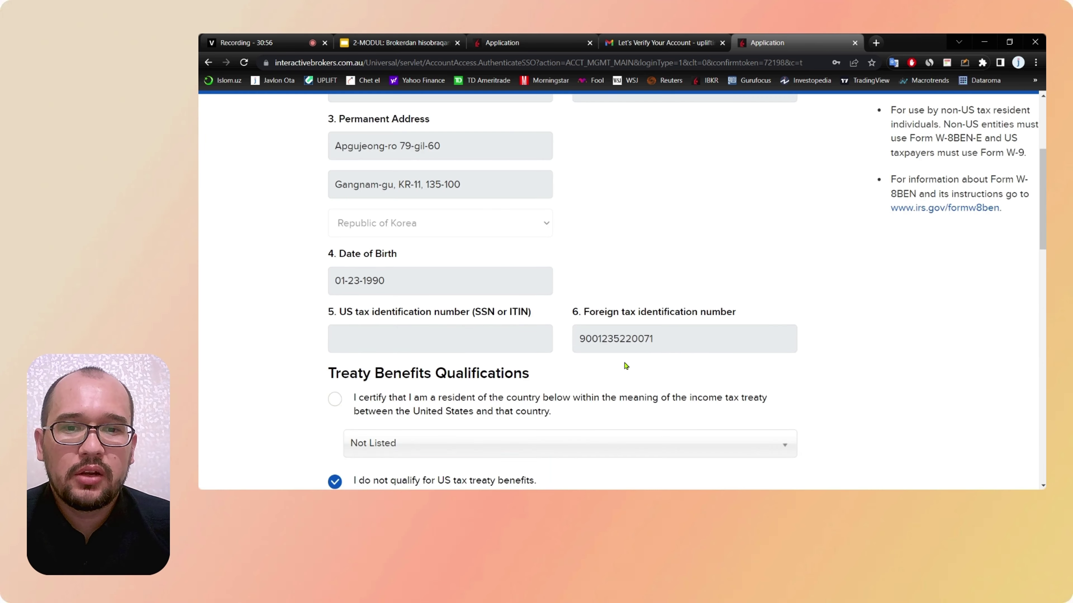
scroll(626, 365, "down", 1)
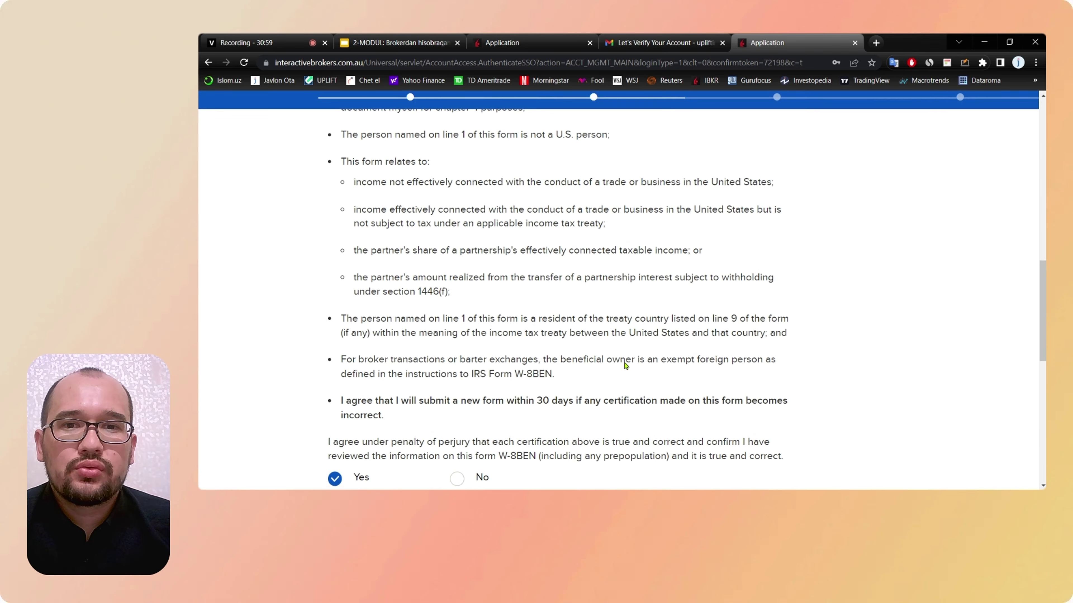
scroll(624, 362, "down", 4)
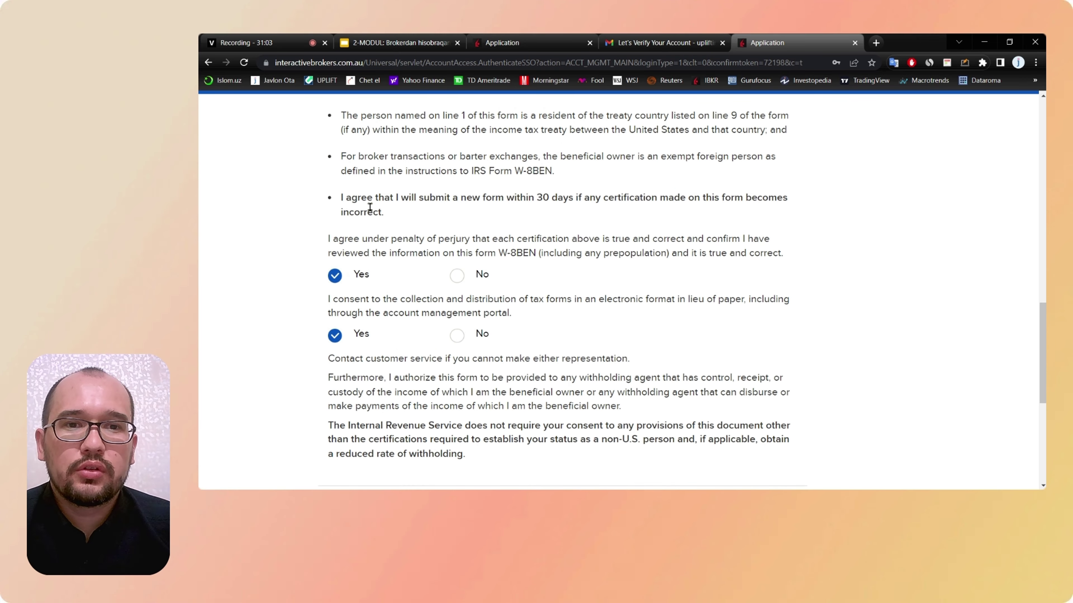
scroll(369, 207, "up", 7)
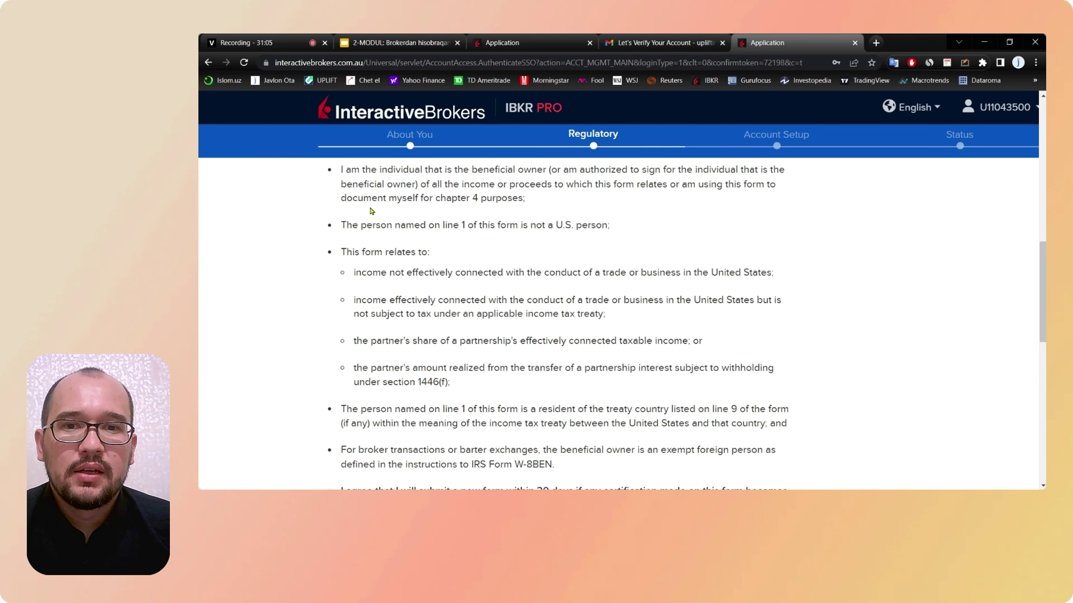
scroll(359, 229, "up", 3)
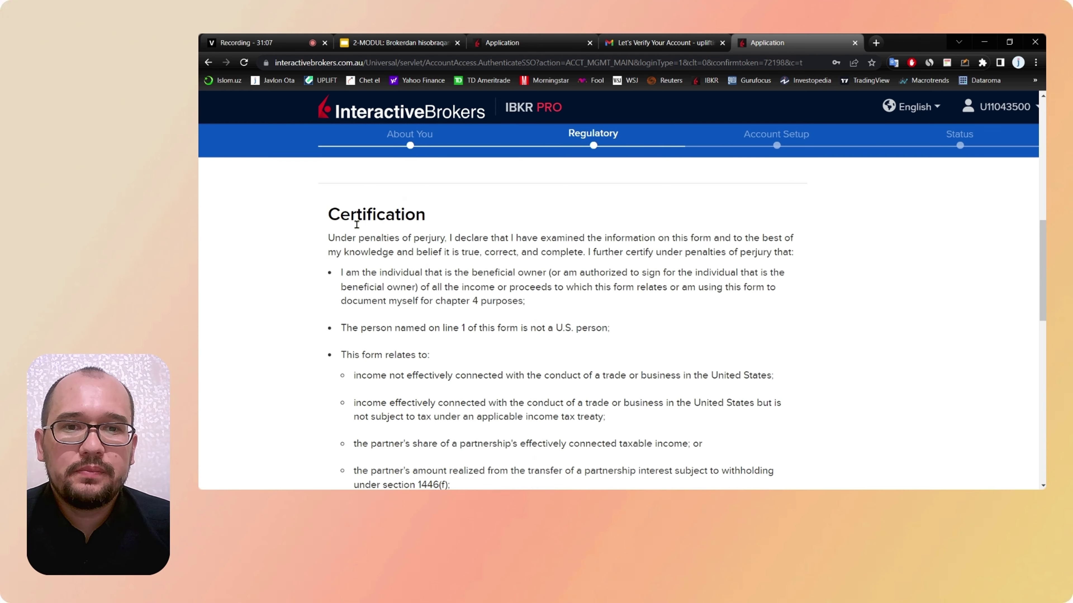
scroll(357, 224, "down", 9)
scroll(356, 225, "down", 5)
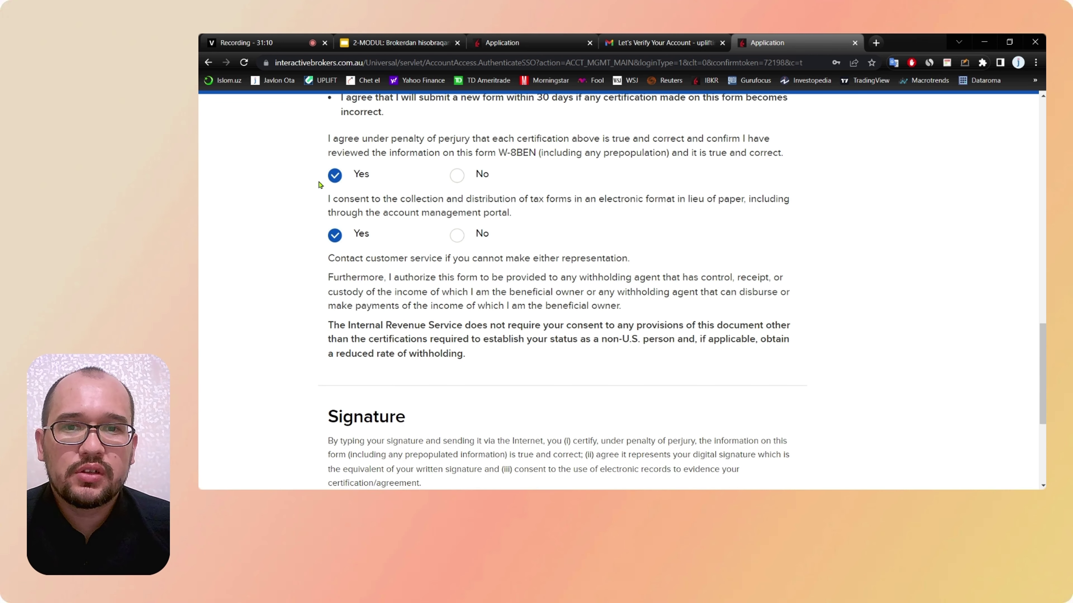
scroll(400, 355, "down", 6)
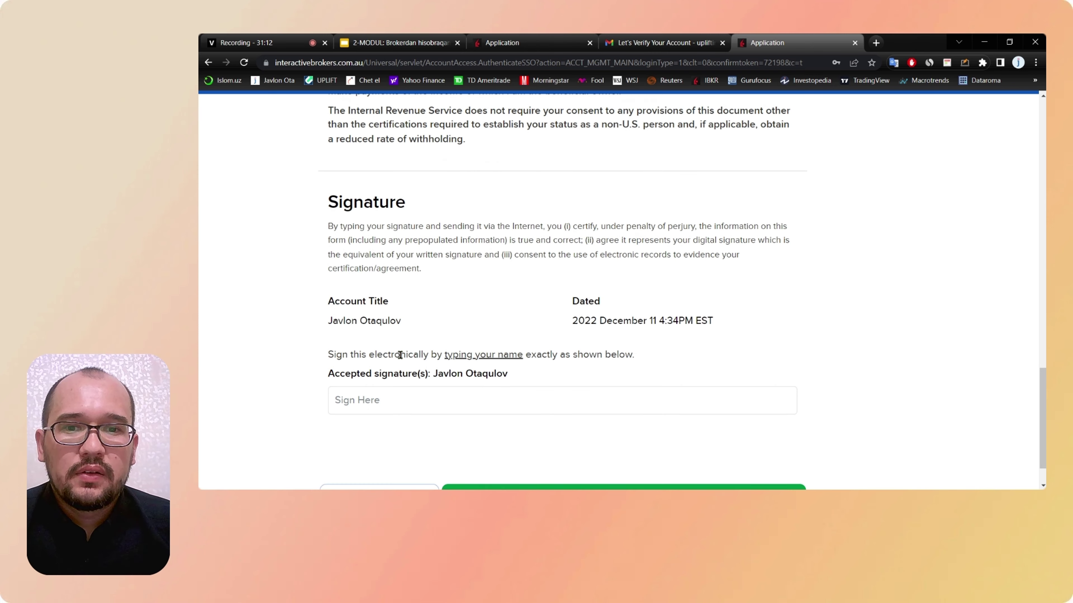
scroll(400, 356, "down", 1)
Step: Type the account holder's name into the W-8BEN Sign Here field
left_click_drag(328, 259, 405, 261)
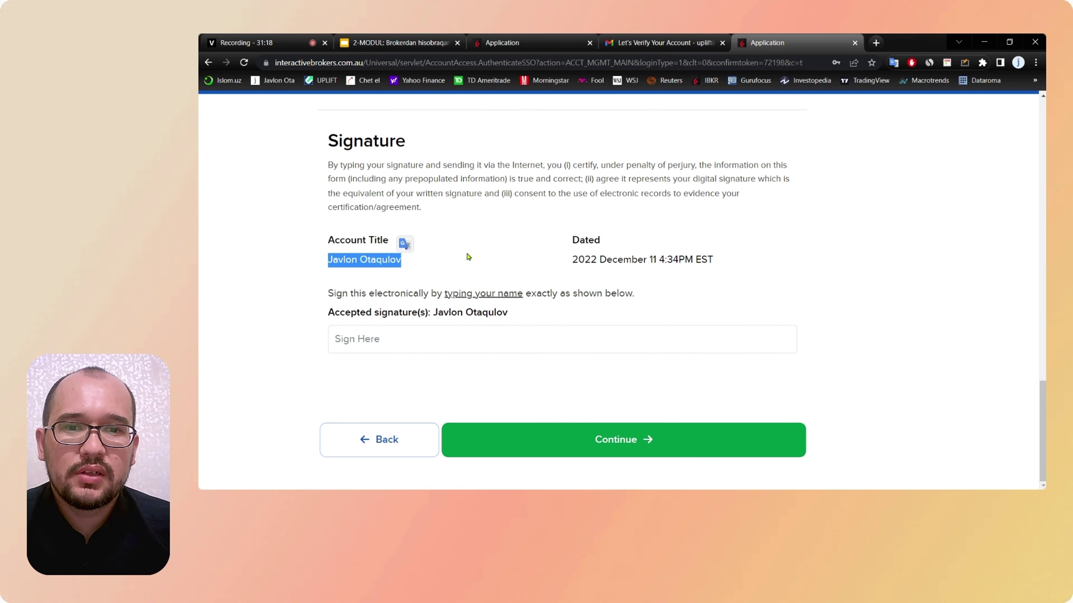
left_click(364, 346)
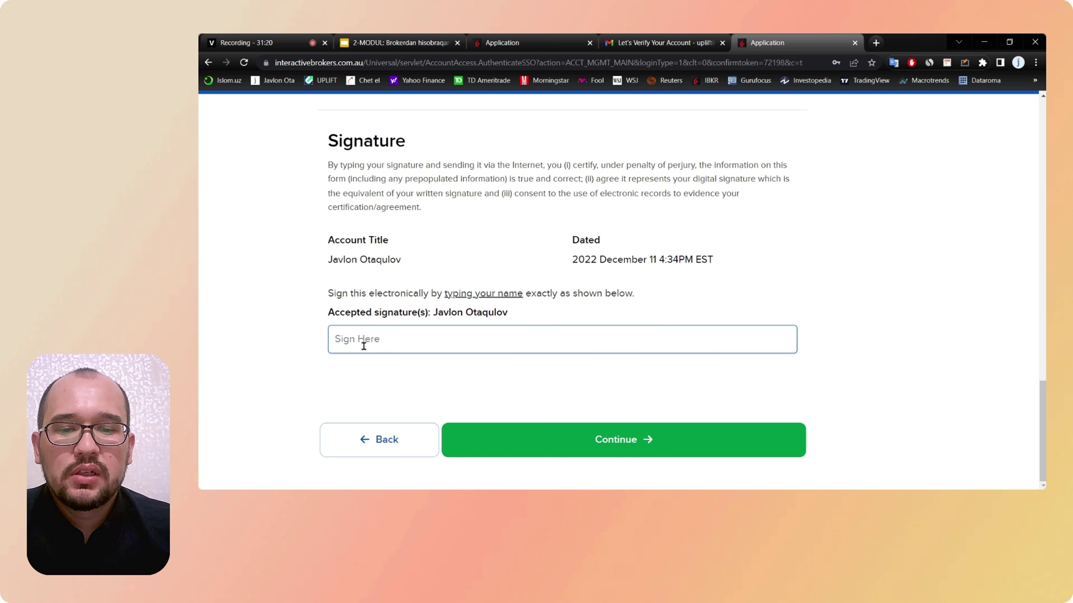
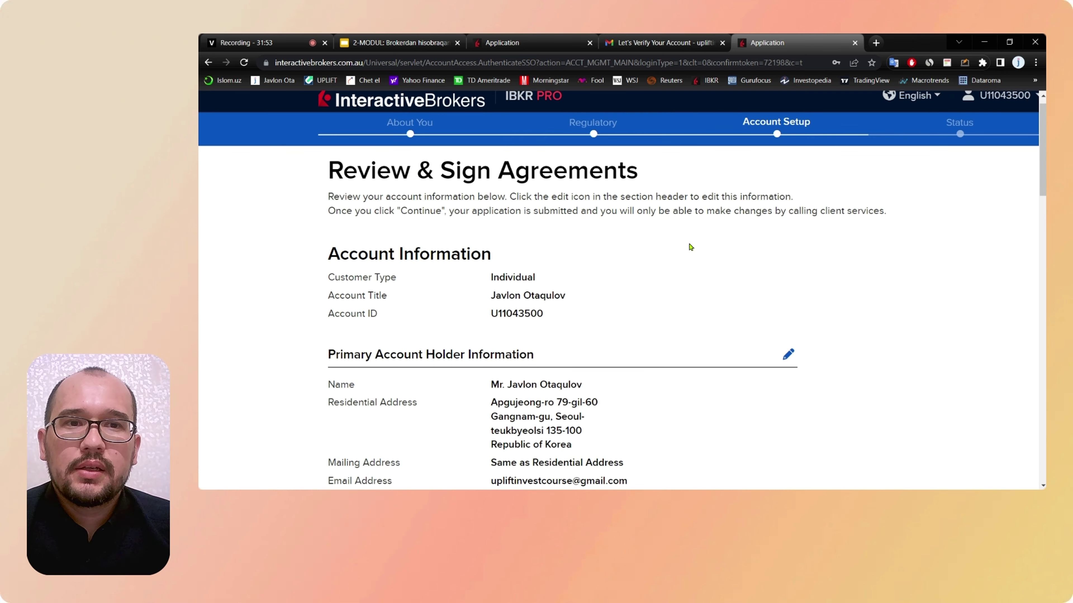
scroll(690, 247, "down", 2)
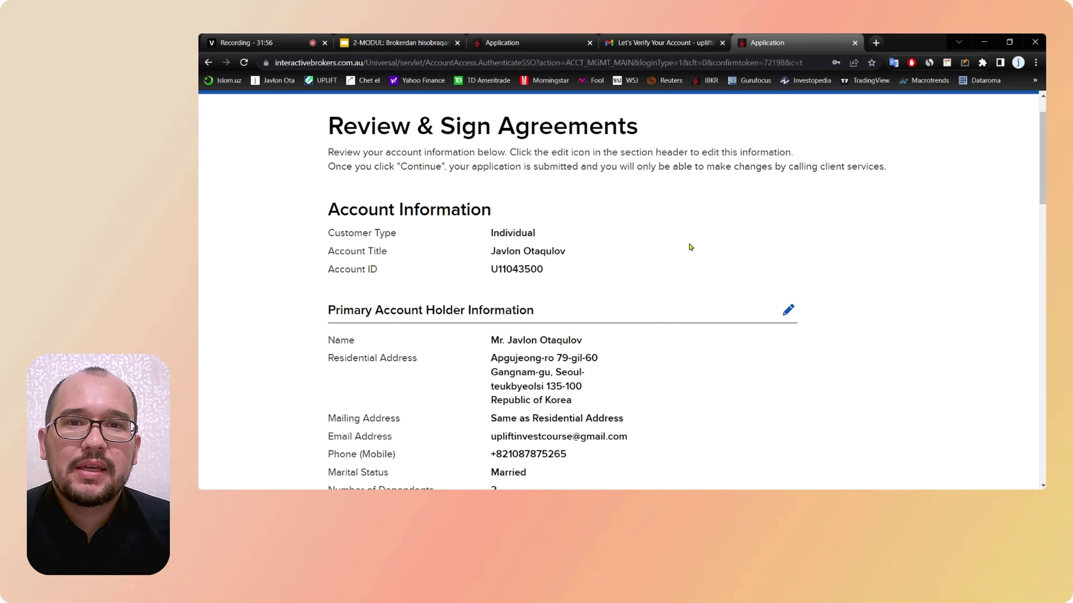
scroll(690, 247, "down", 3)
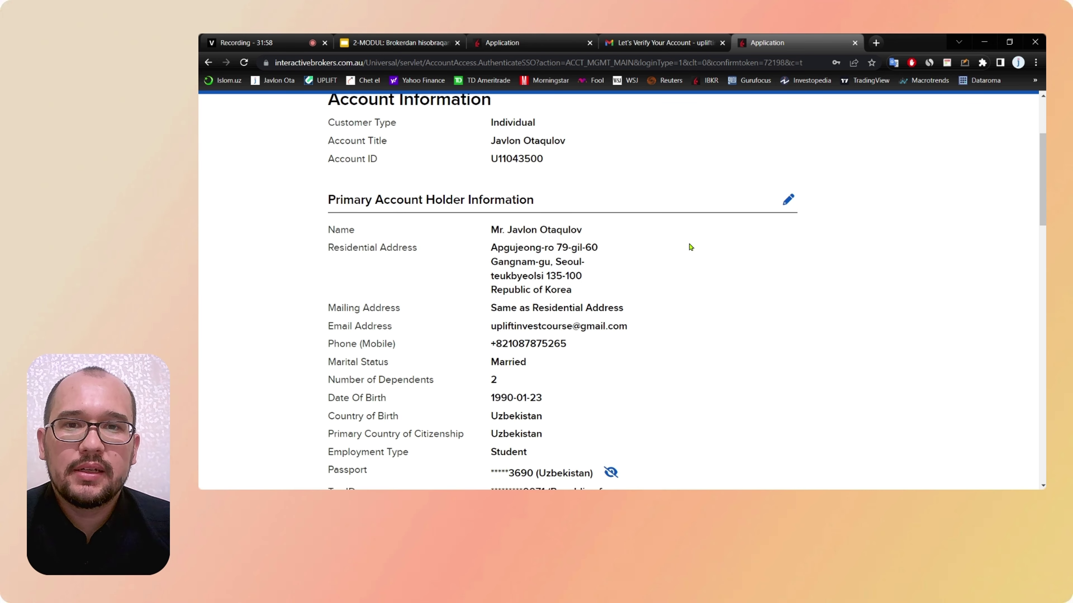
scroll(690, 247, "down", 2)
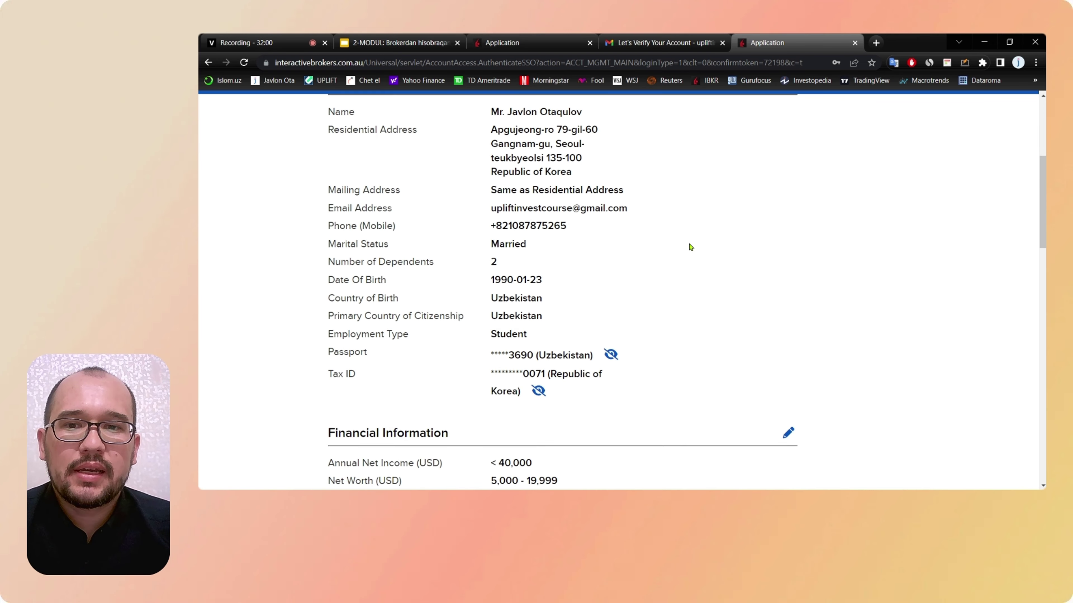
scroll(691, 247, "up", 4)
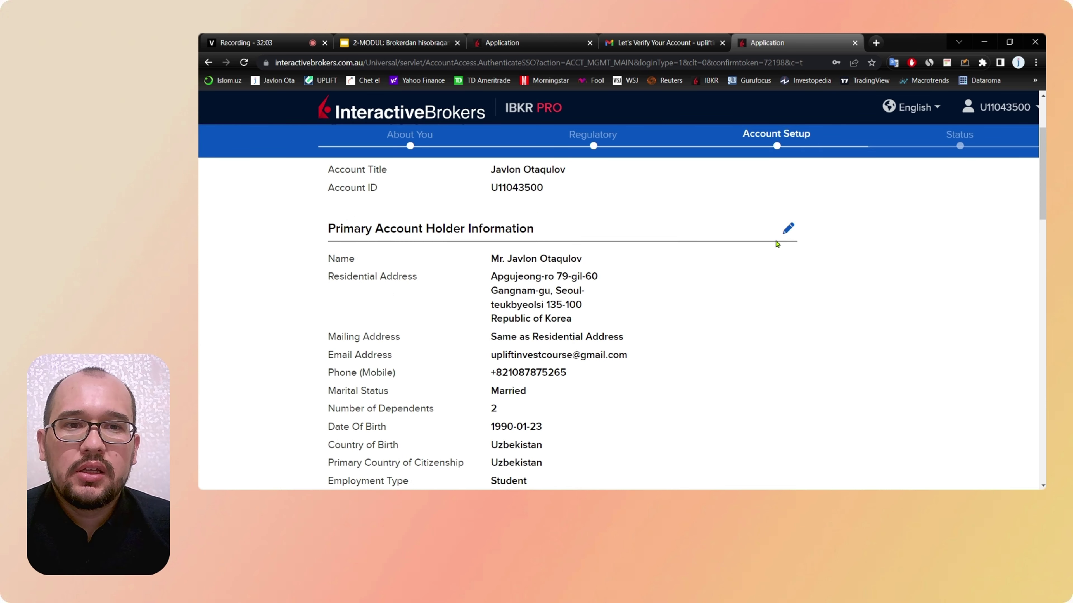
scroll(704, 287, "down", 3)
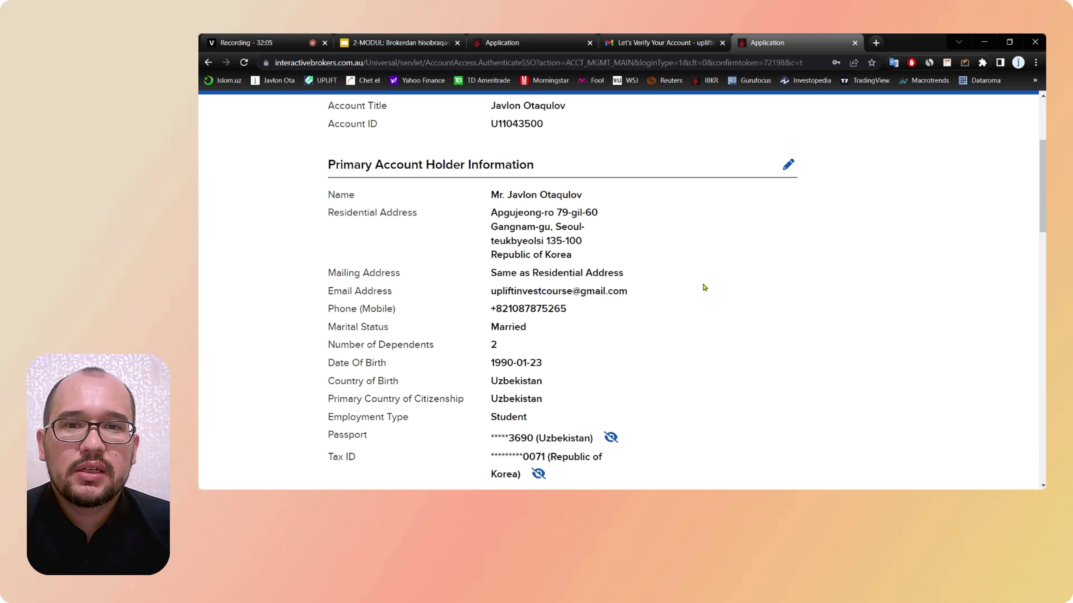
scroll(704, 287, "up", 1)
scroll(703, 287, "down", 4)
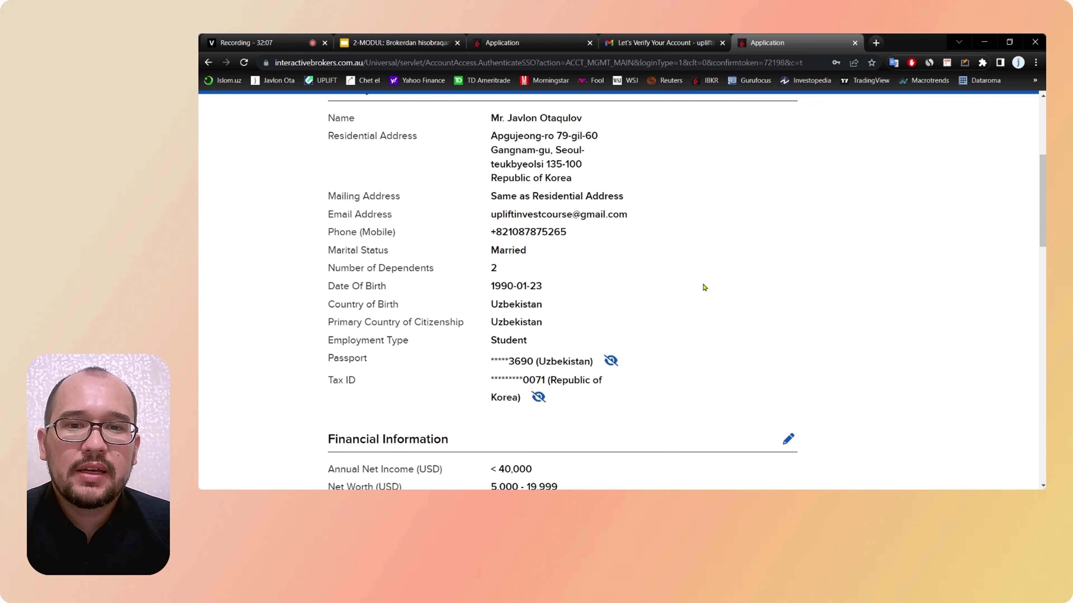
scroll(704, 287, "down", 1)
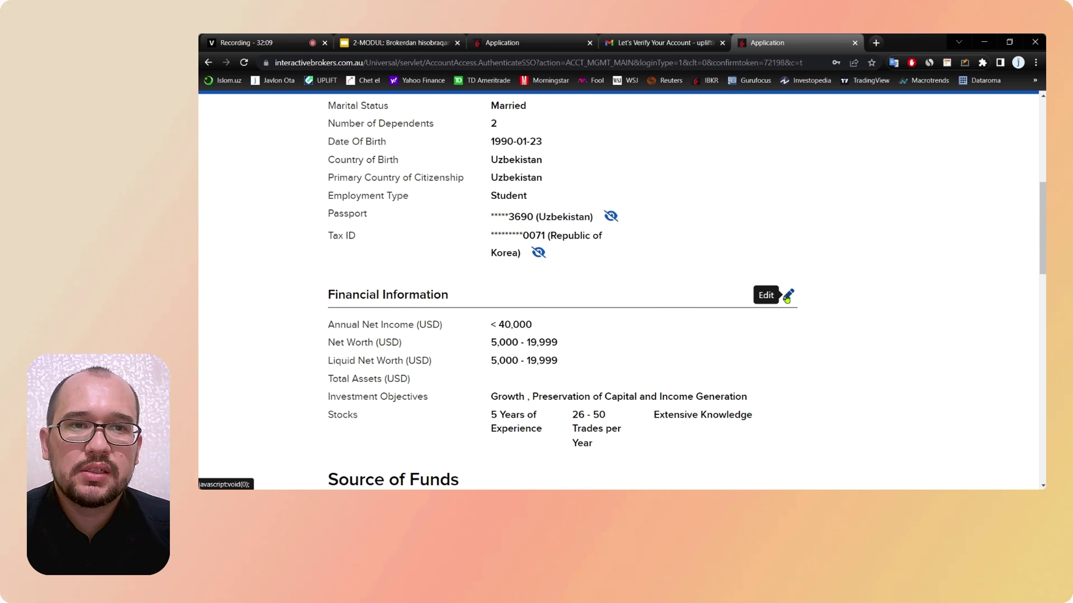
scroll(728, 324, "down", 2)
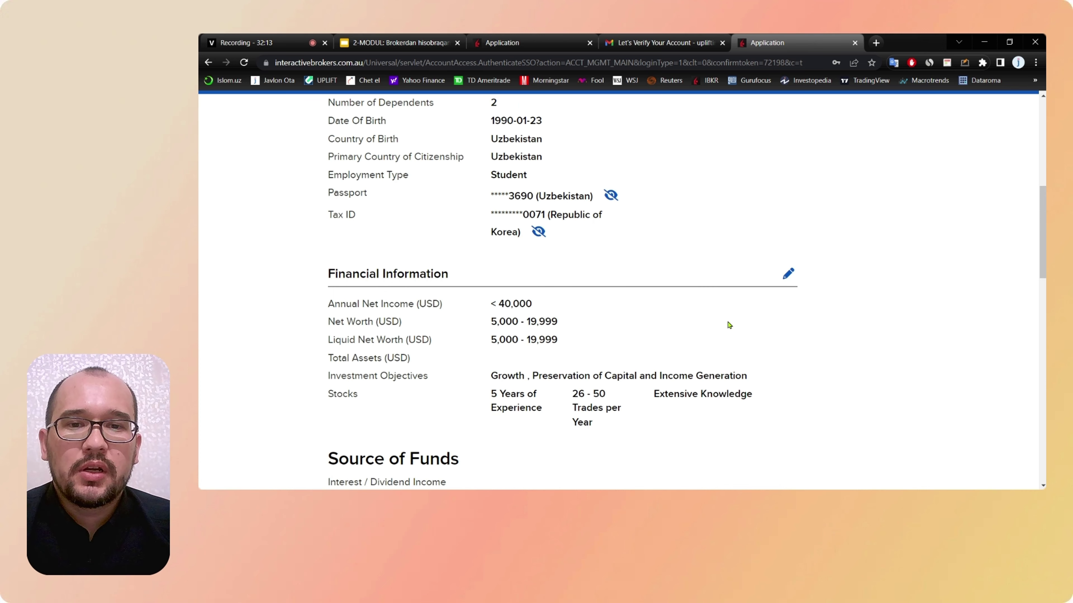
scroll(729, 325, "down", 2)
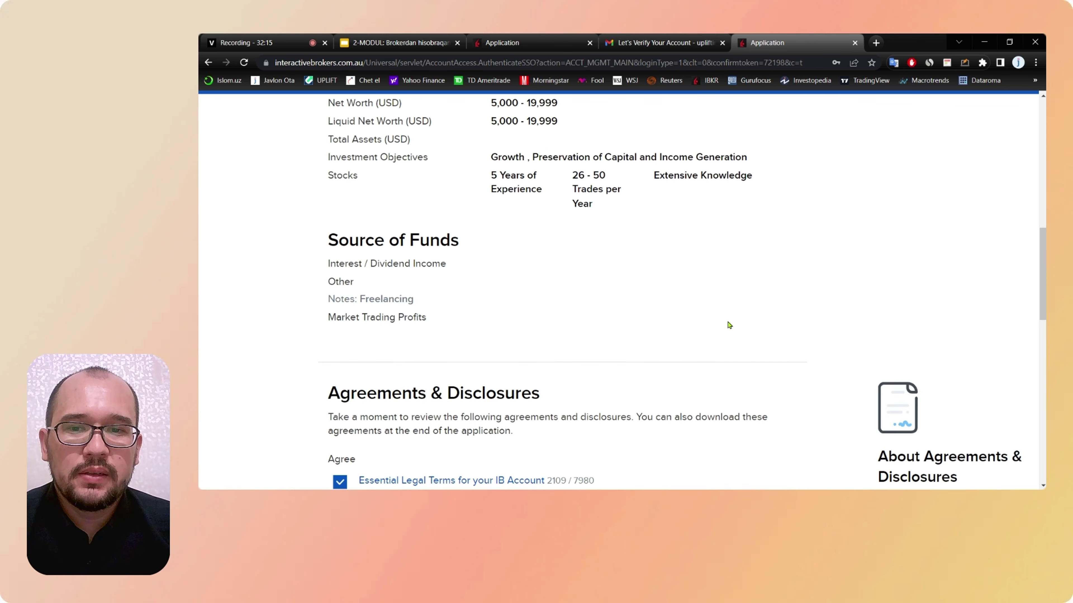
scroll(730, 325, "down", 2)
Step: Read through the Agreements & Disclosures text
scroll(730, 325, "down", 2)
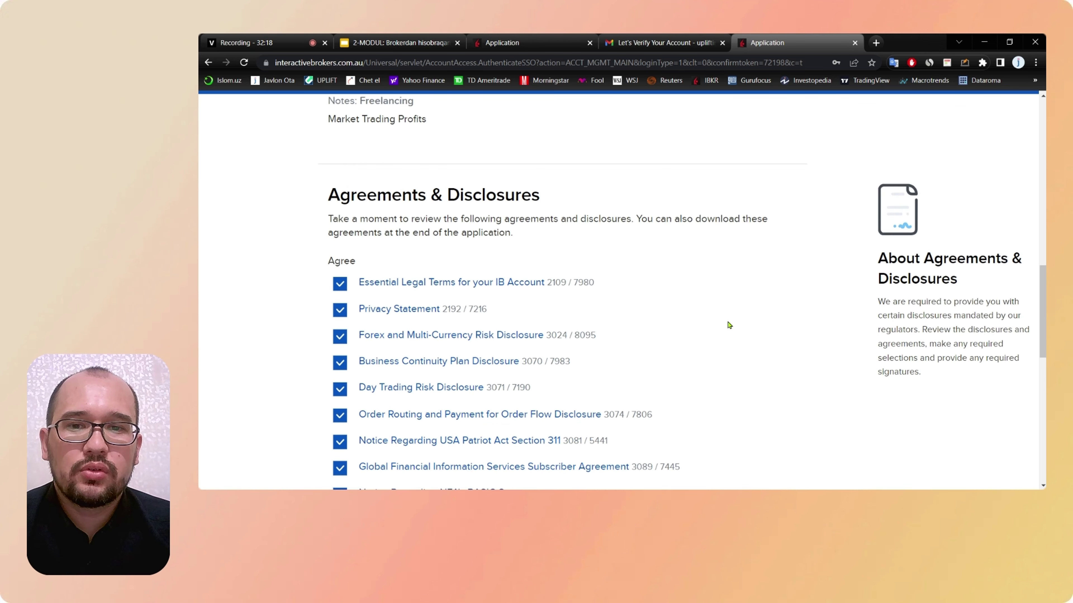
scroll(470, 267, "down", 1)
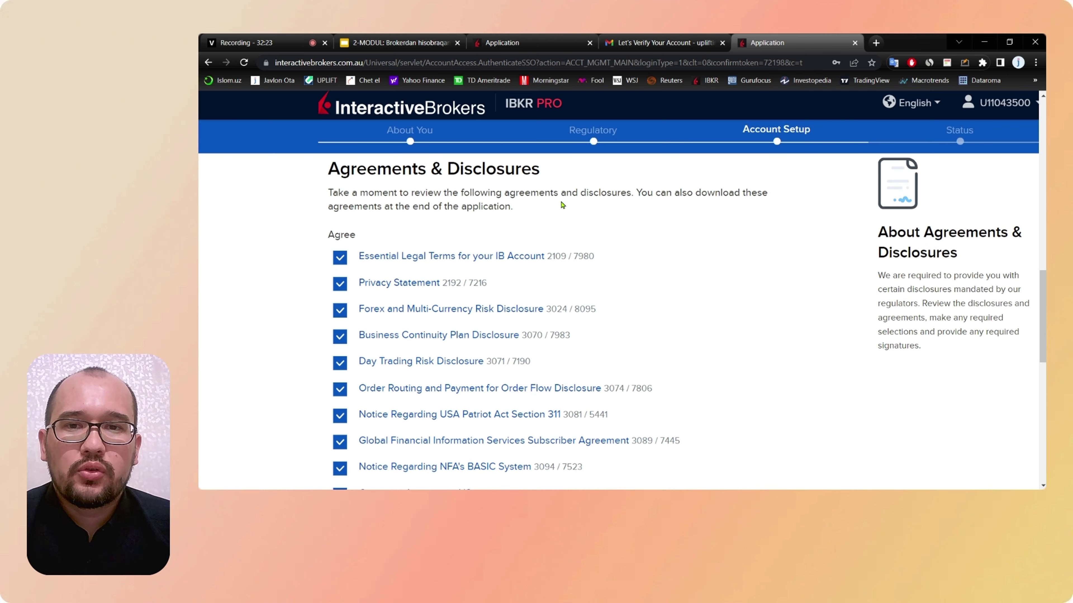
scroll(476, 235, "down", 1)
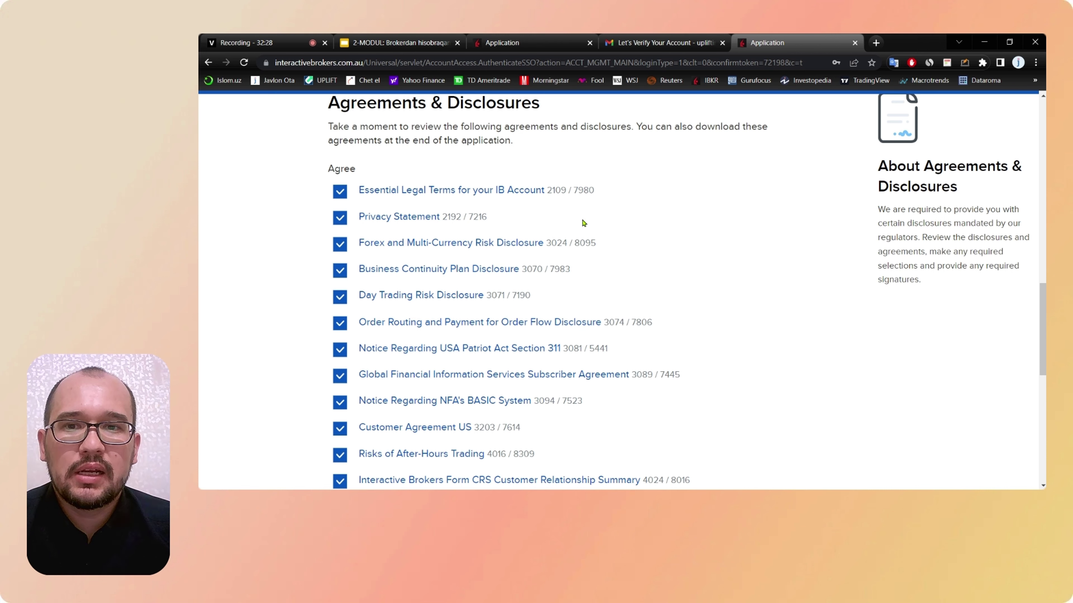
scroll(584, 222, "down", 1)
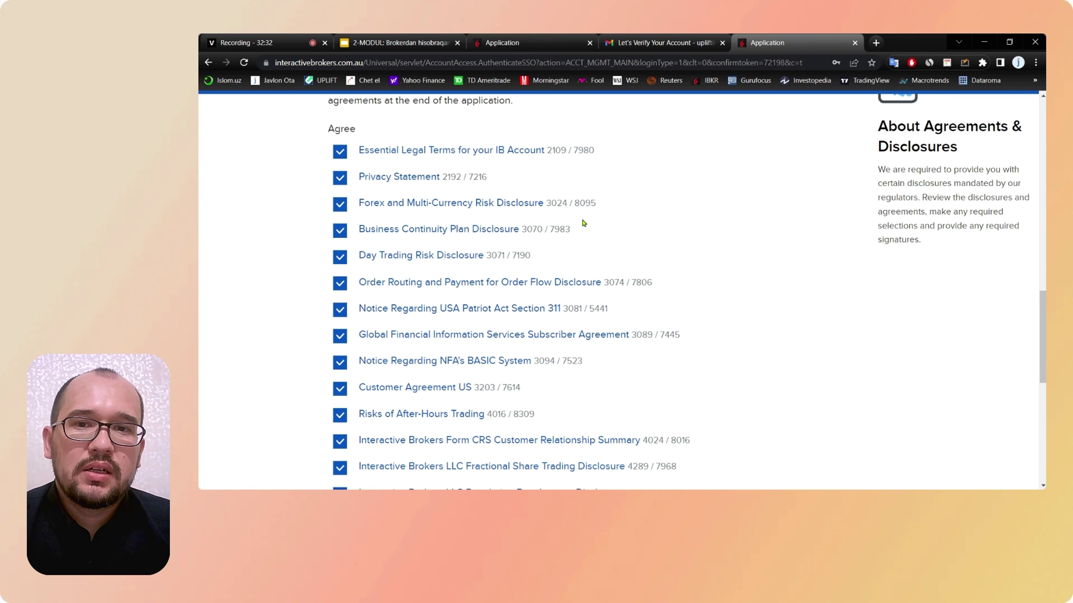
scroll(583, 222, "down", 2)
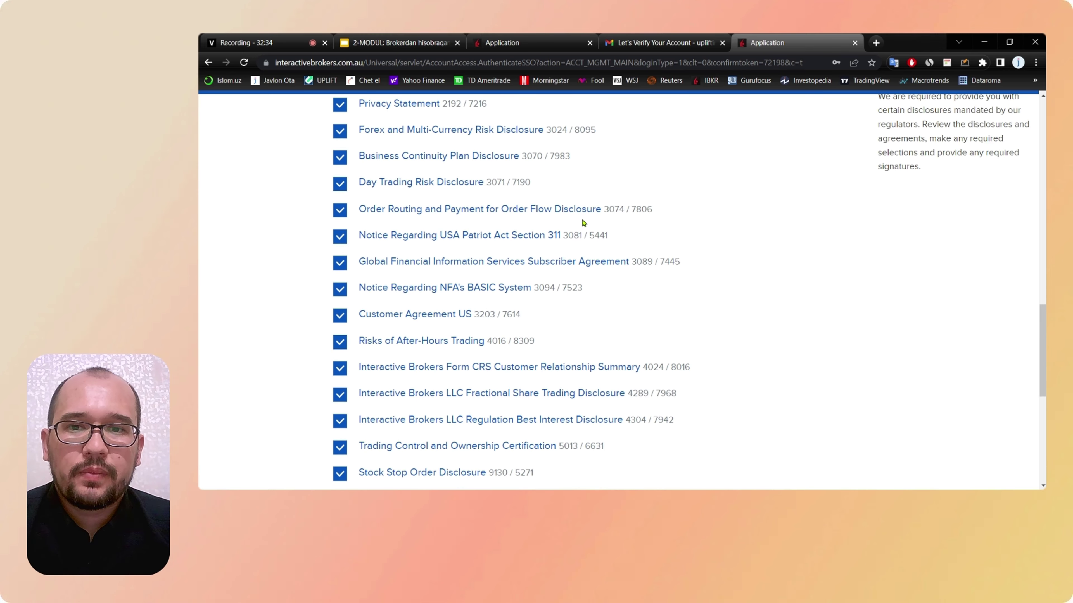
scroll(715, 259, "down", 1)
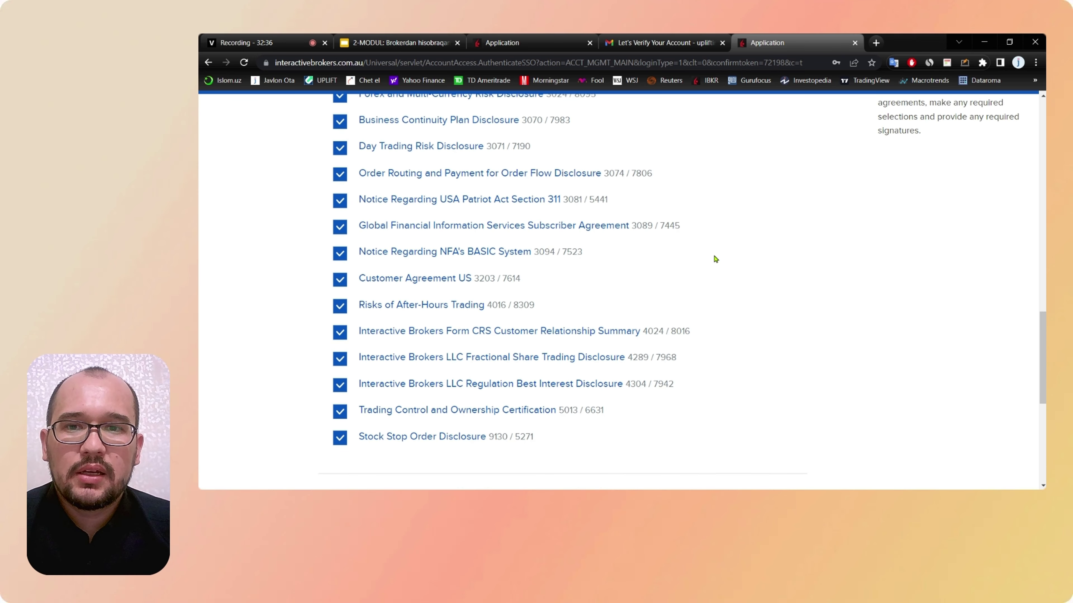
scroll(715, 259, "down", 1)
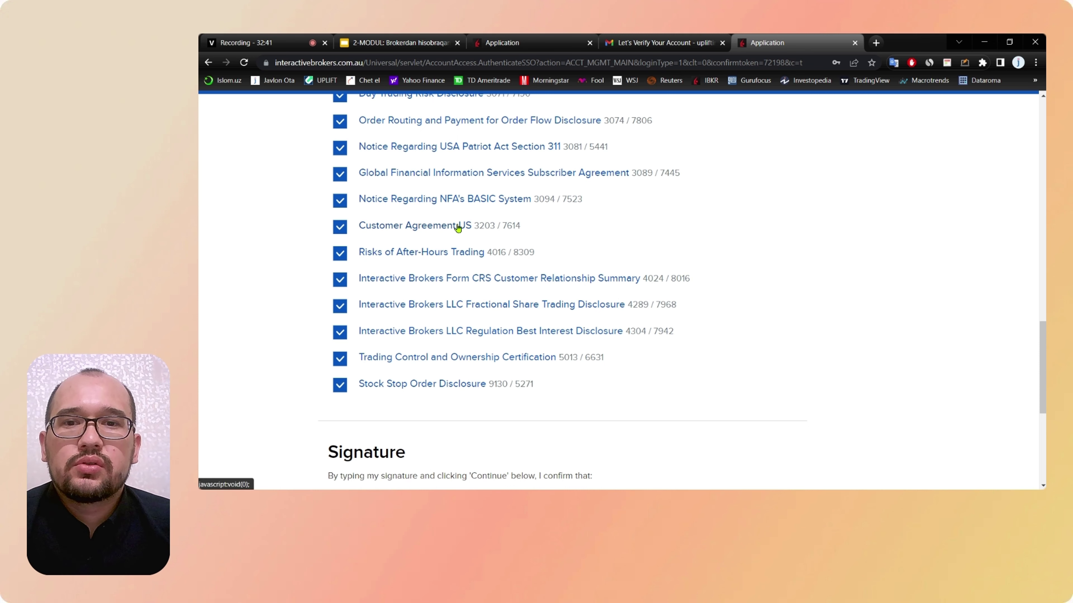
scroll(570, 226, "down", 1)
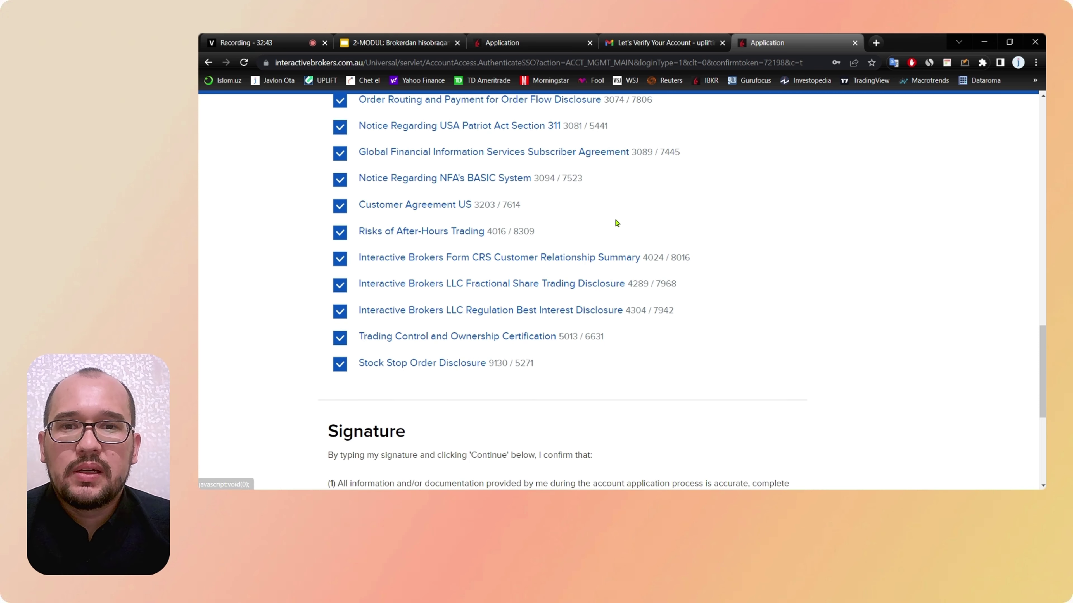
scroll(549, 224, "down", 1)
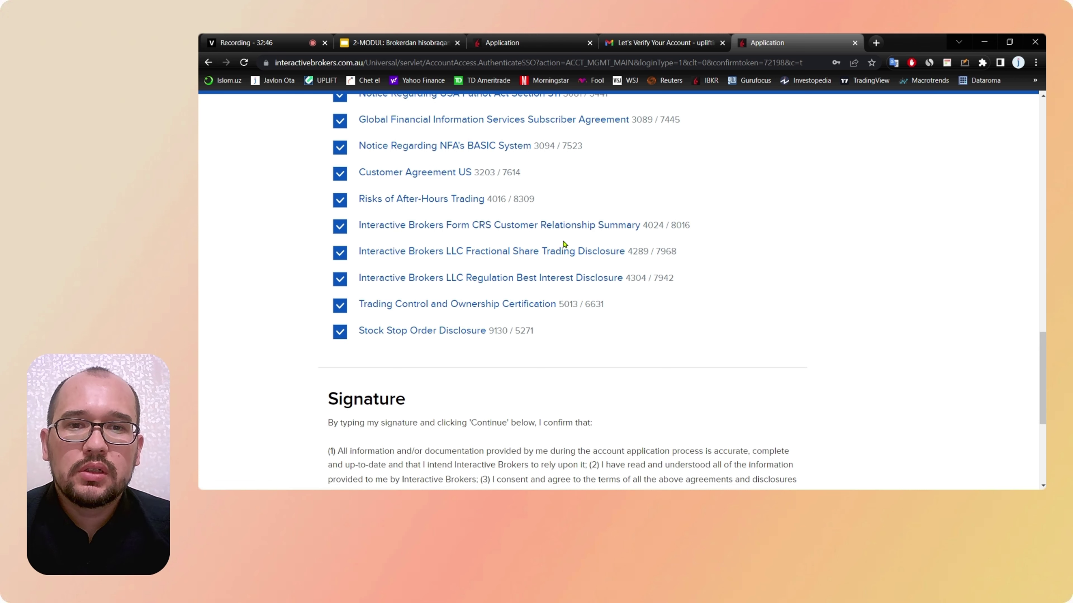
scroll(535, 354, "down", 1)
scroll(535, 354, "down", 2)
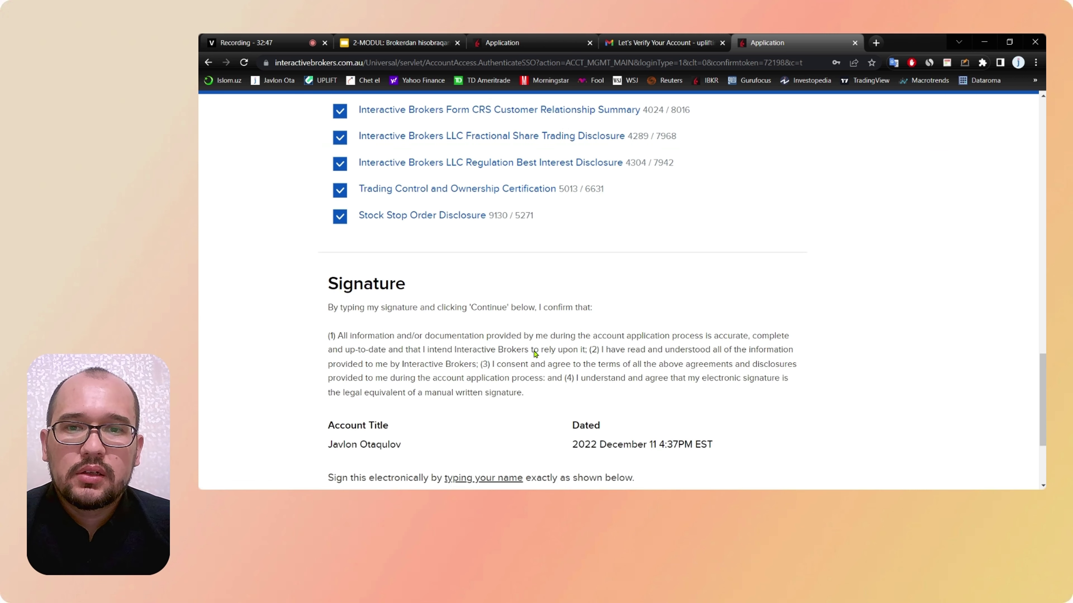
Step: Sign the agreements by typing the account holder's full name in the signature field
scroll(416, 305, "up", 7)
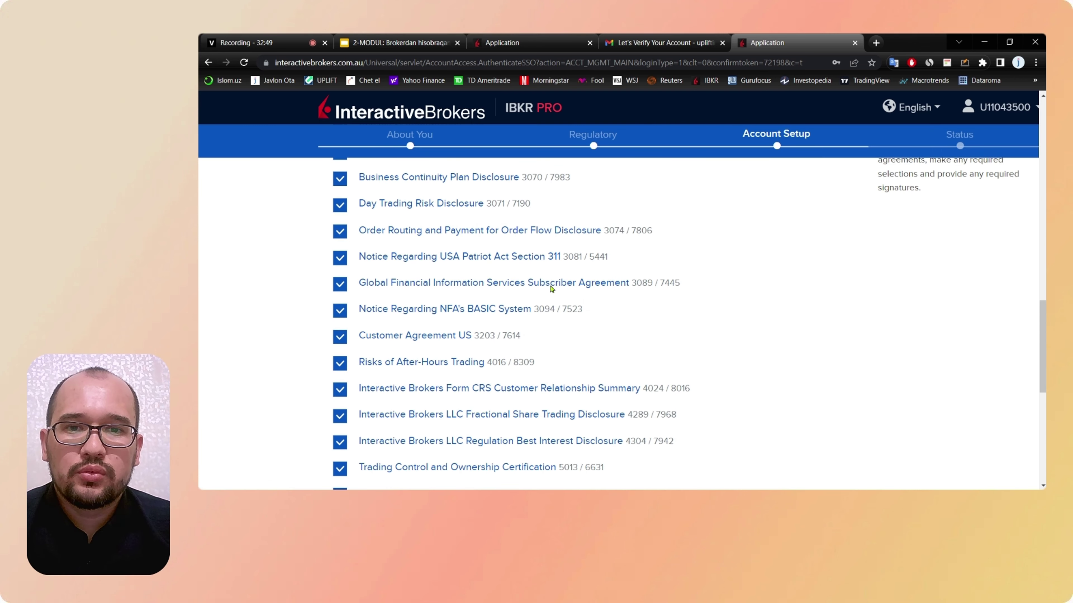
scroll(551, 287, "up", 5)
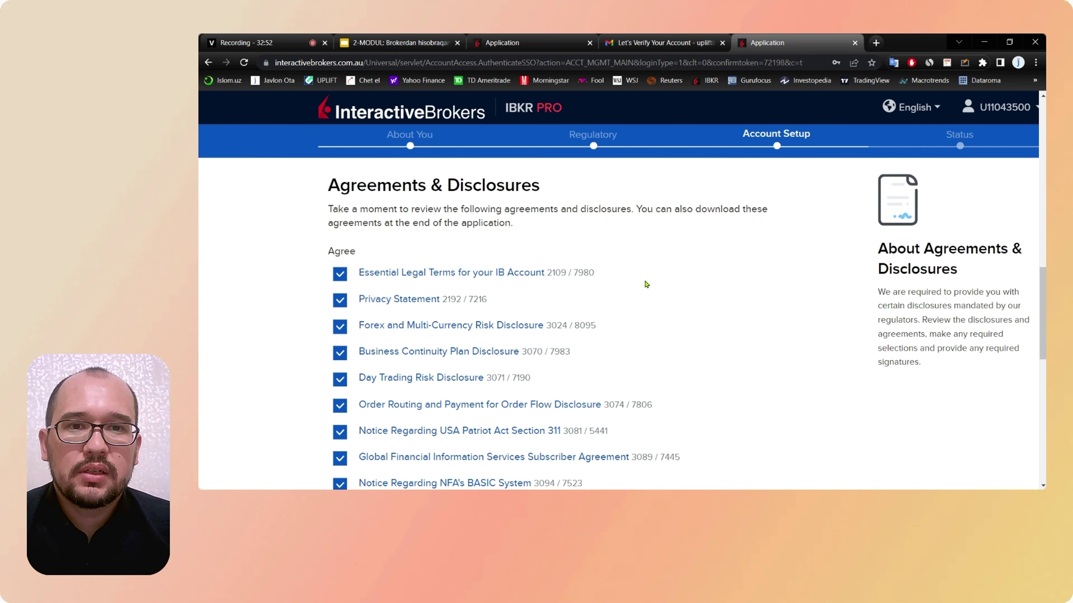
scroll(646, 285, "down", 3)
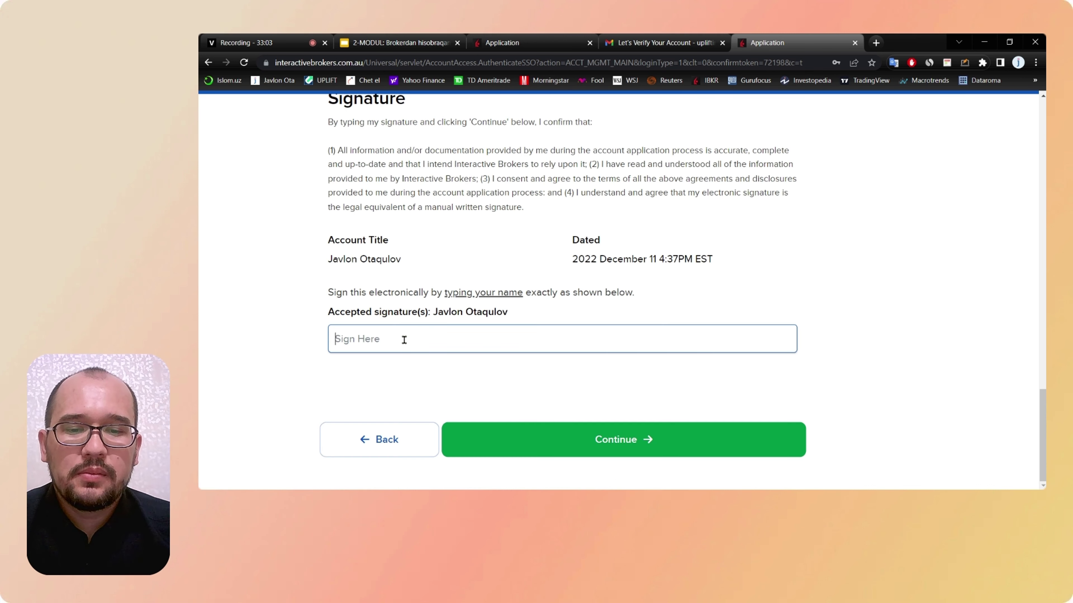
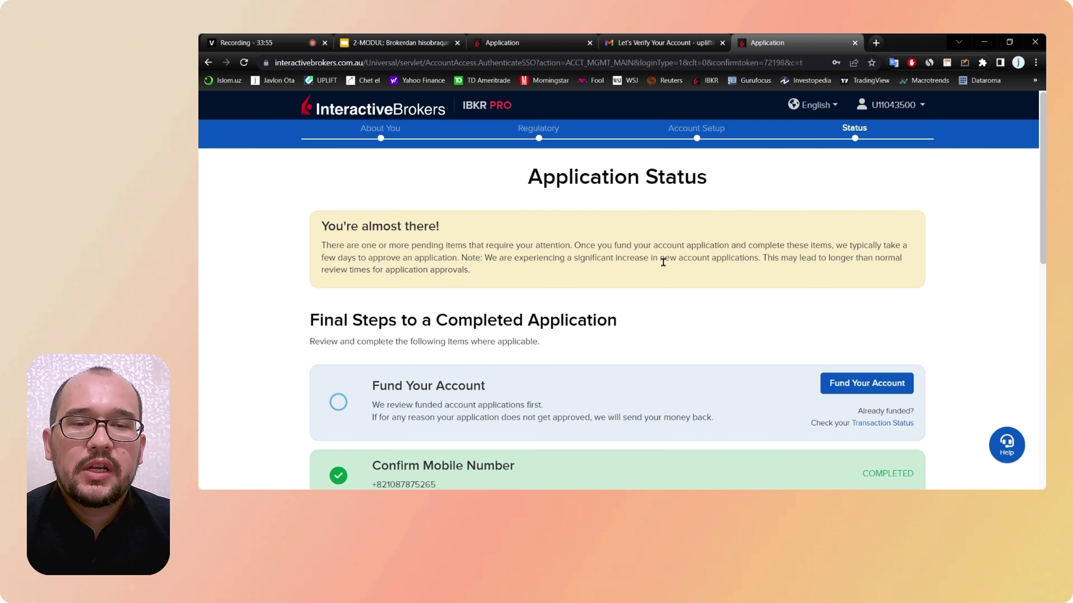
scroll(662, 262, "down", 3)
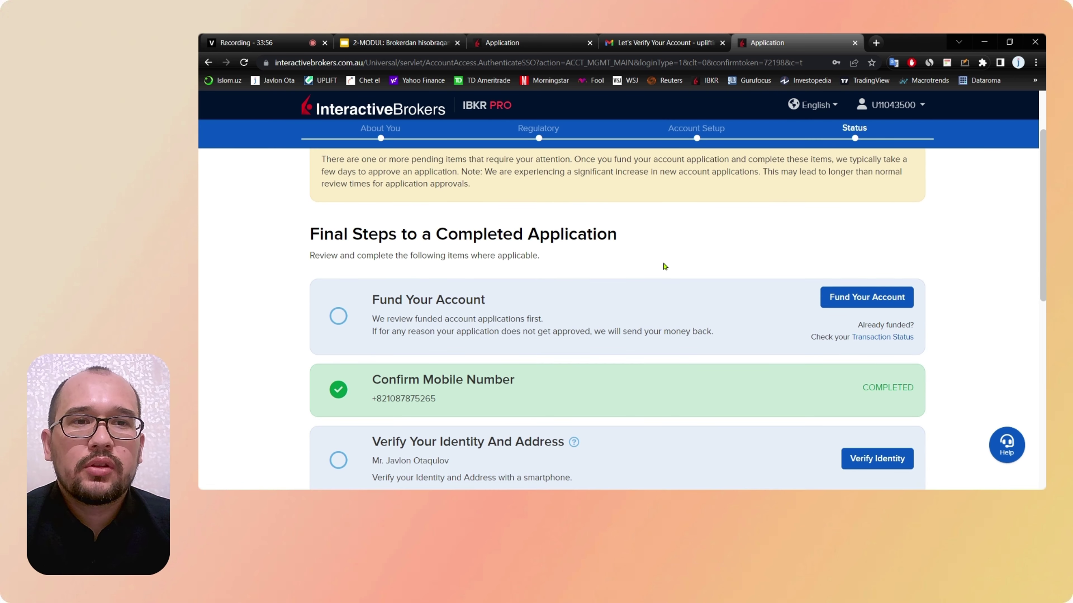
scroll(665, 266, "up", 3)
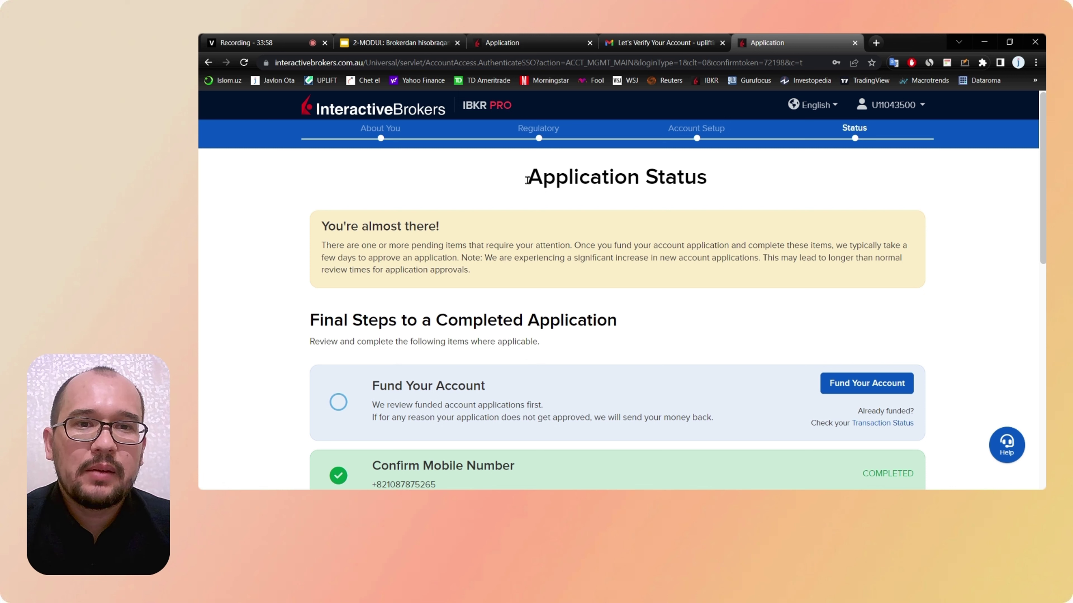
left_click_drag(527, 180, 707, 179)
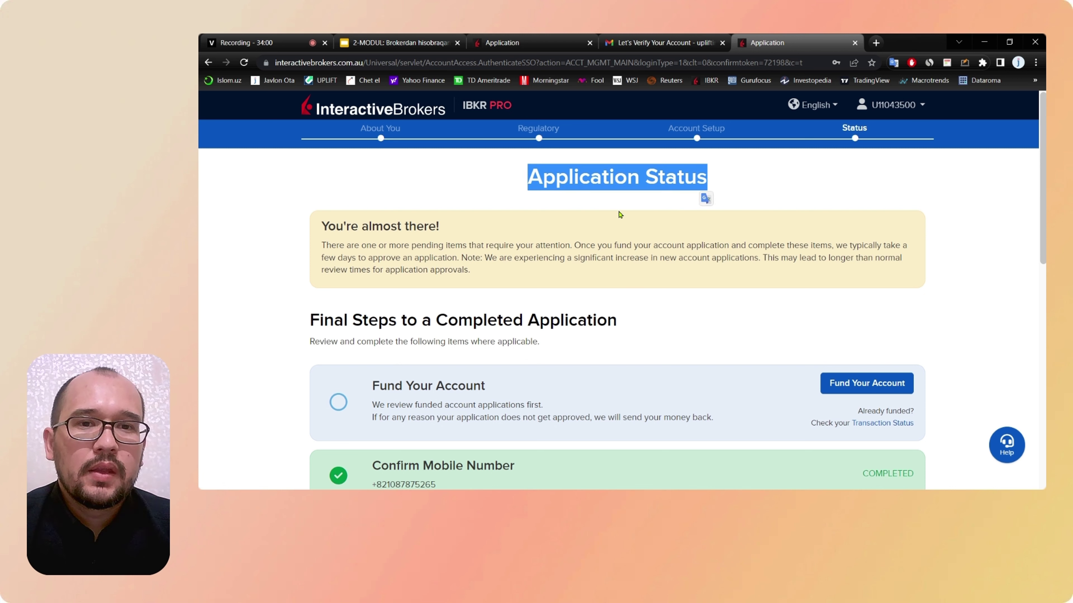
left_click(624, 212)
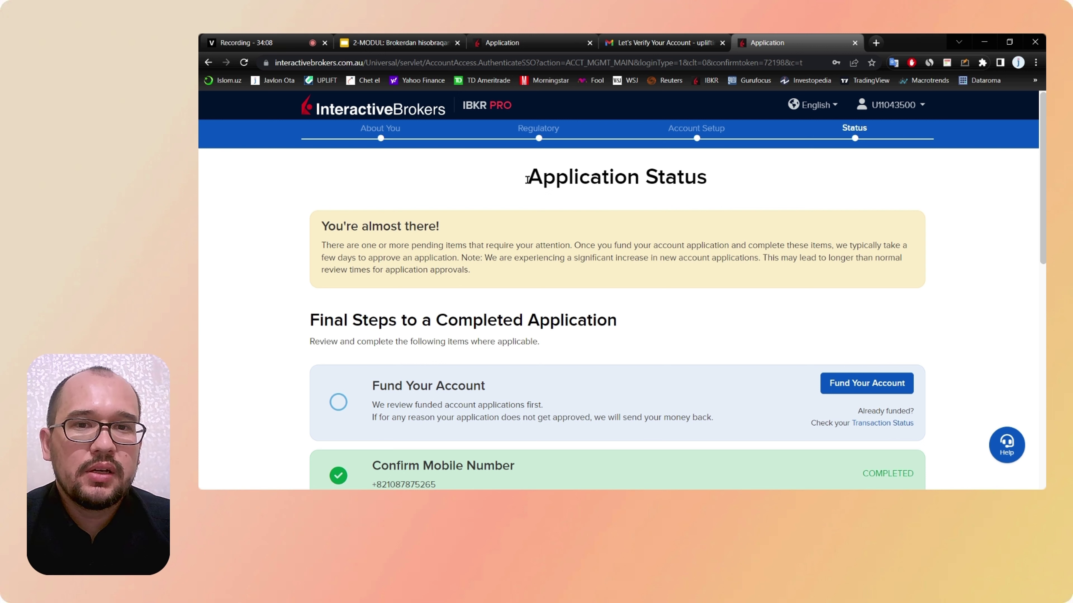
left_click_drag(527, 180, 707, 186)
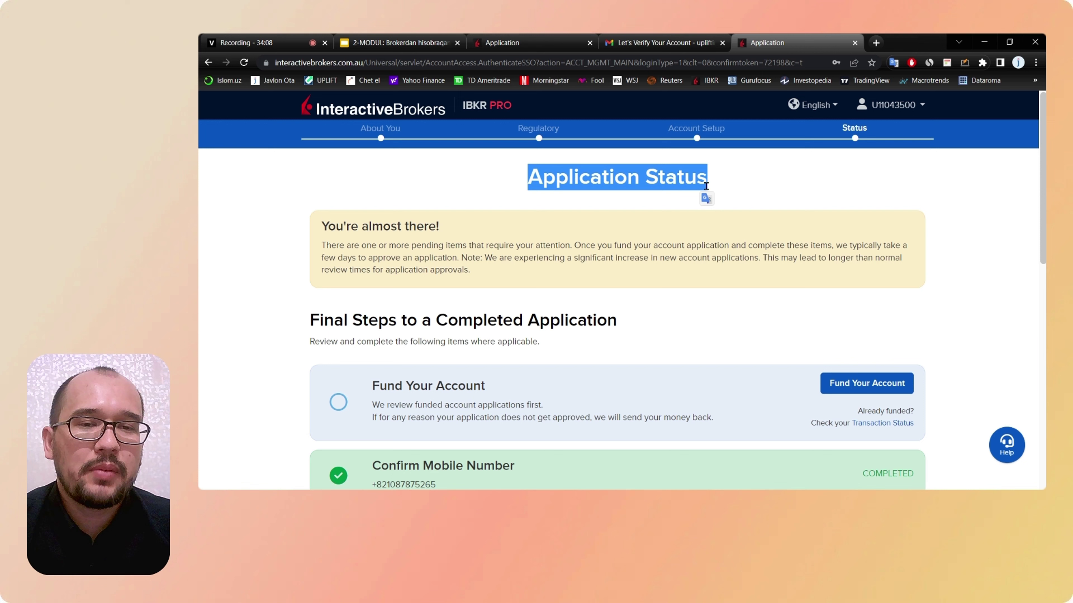
left_click(615, 207)
scroll(650, 215, "down", 3)
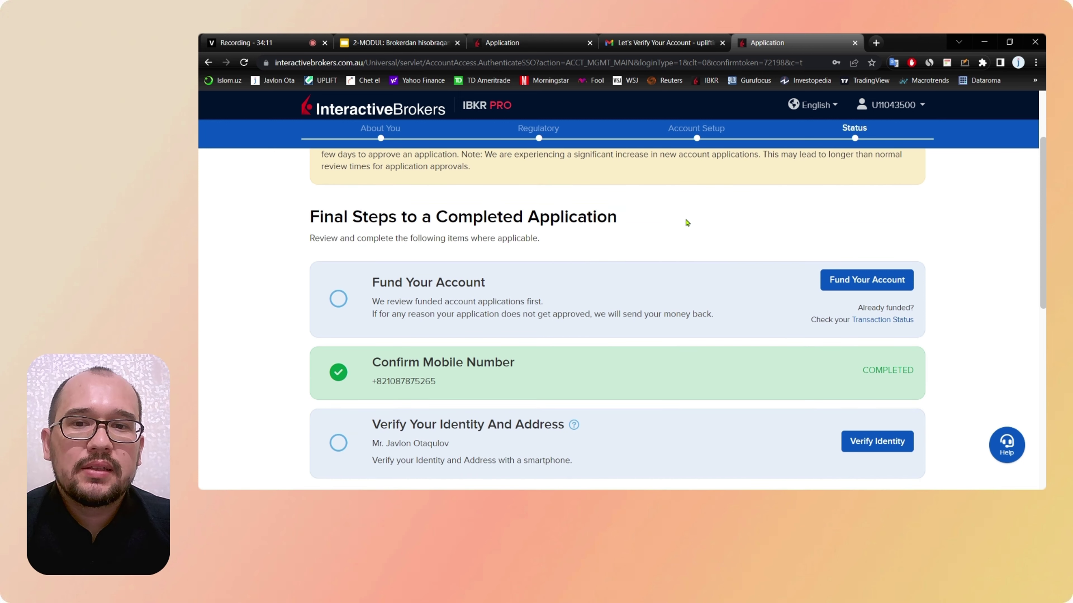
scroll(686, 222, "down", 3)
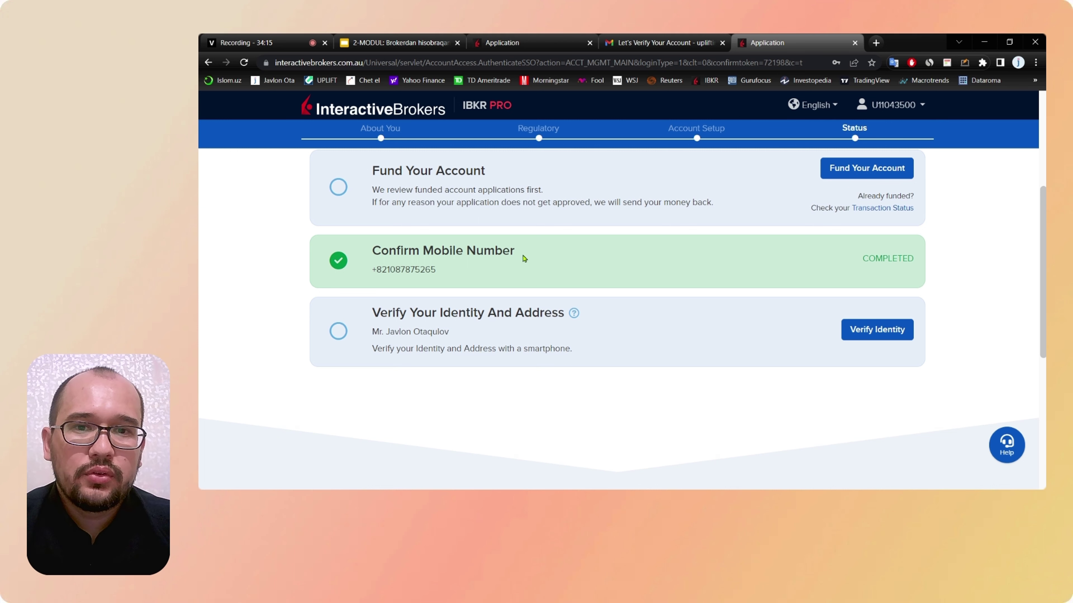
left_click_drag(523, 254, 370, 263)
left_click(460, 276)
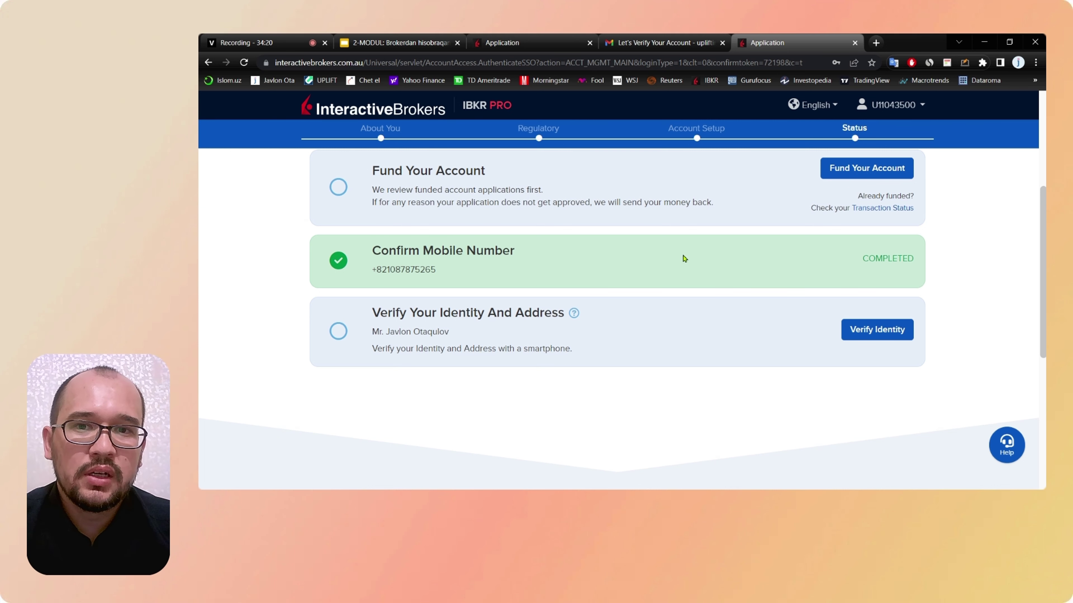
scroll(684, 258, "up", 1)
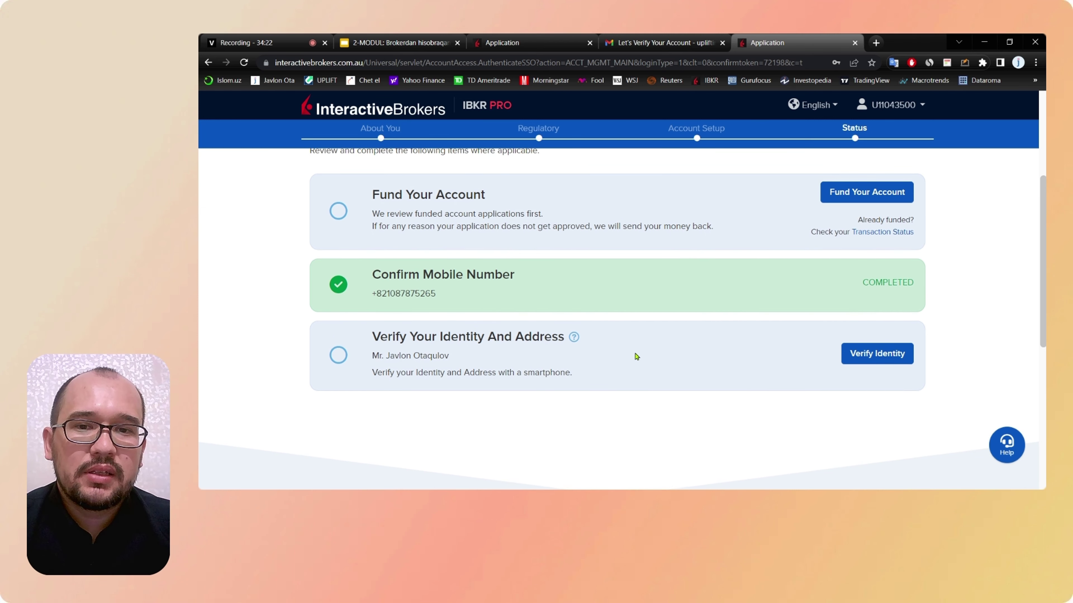
scroll(635, 357, "down", 2)
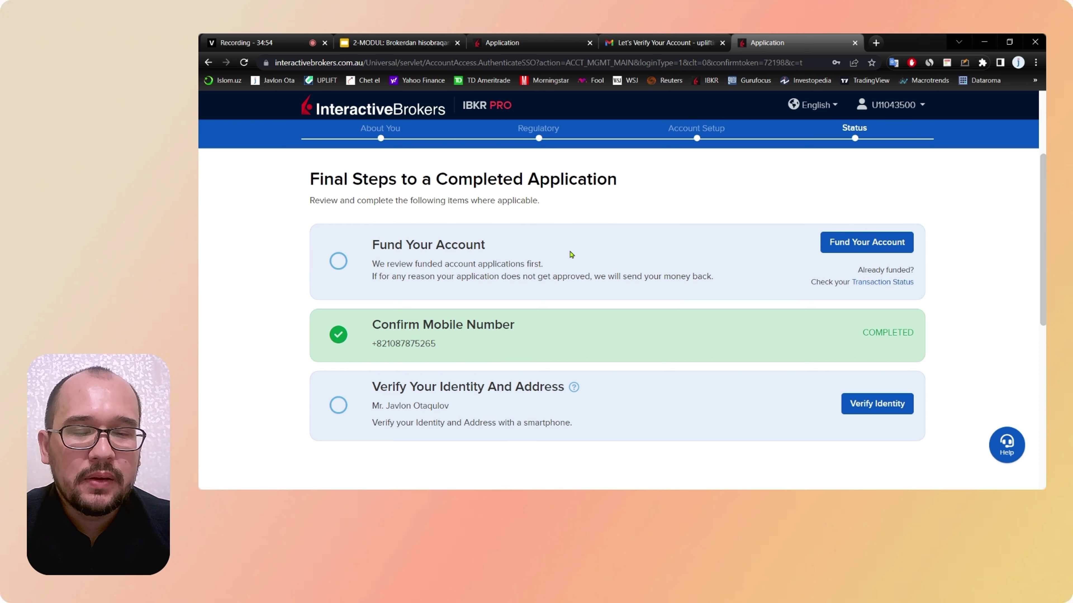
scroll(453, 252, "down", 1)
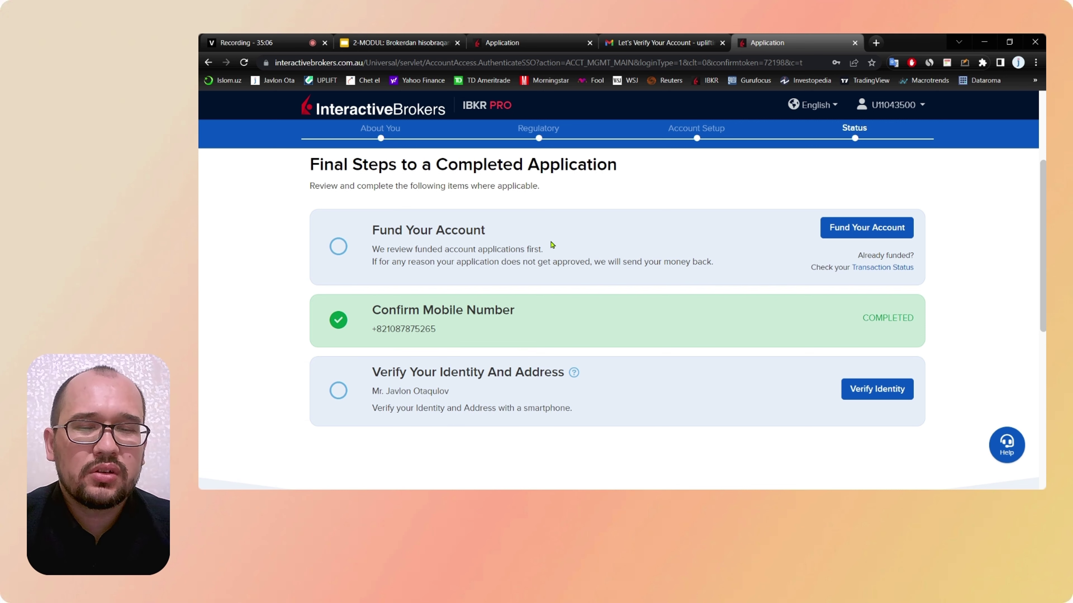
scroll(551, 244, "down", 1)
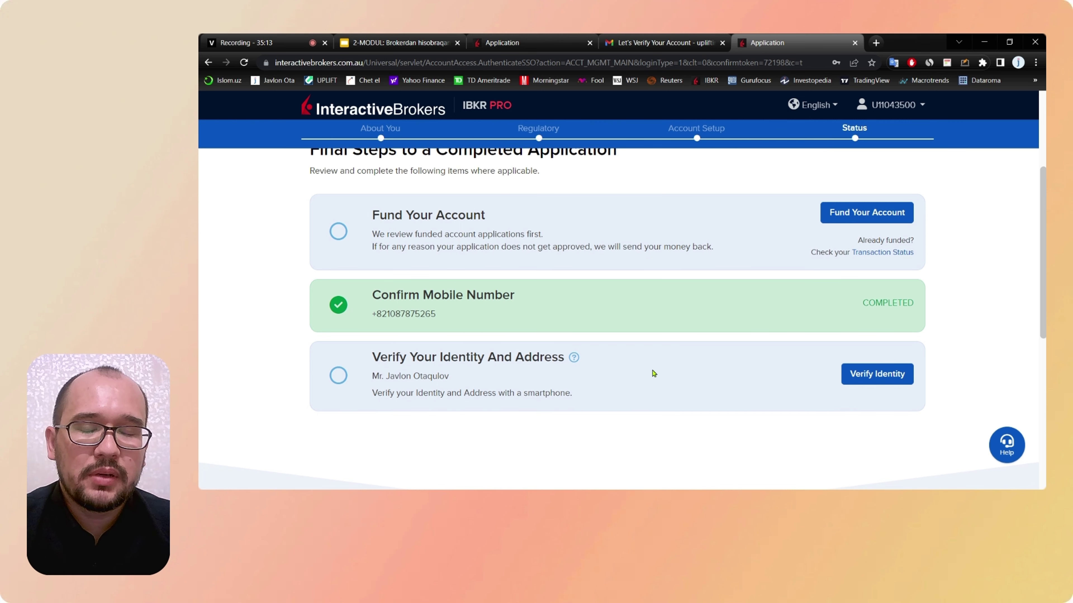
scroll(653, 372, "down", 2)
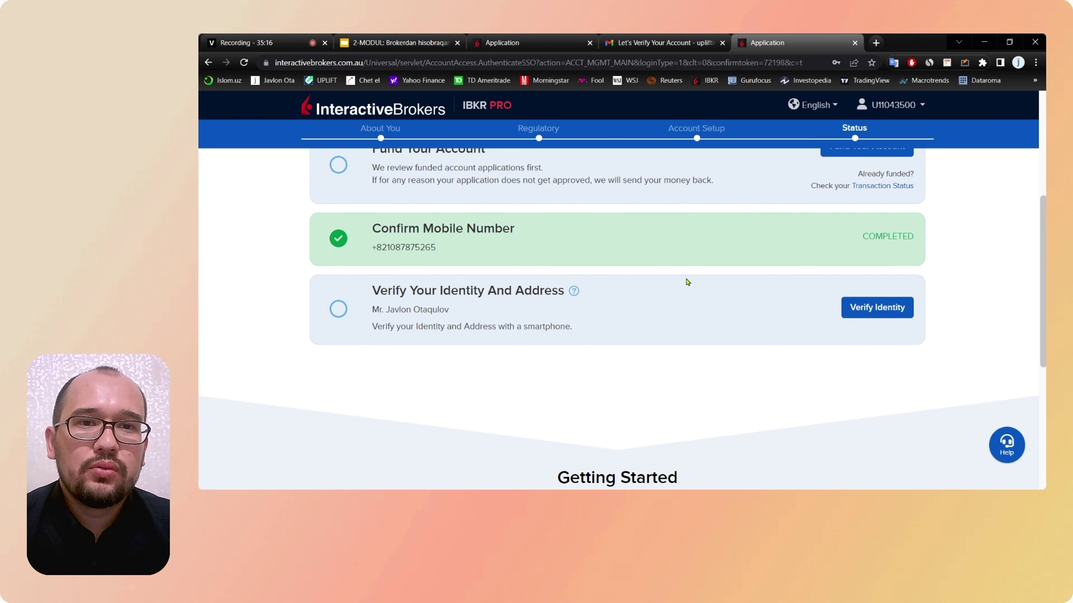
scroll(687, 282, "up", 1)
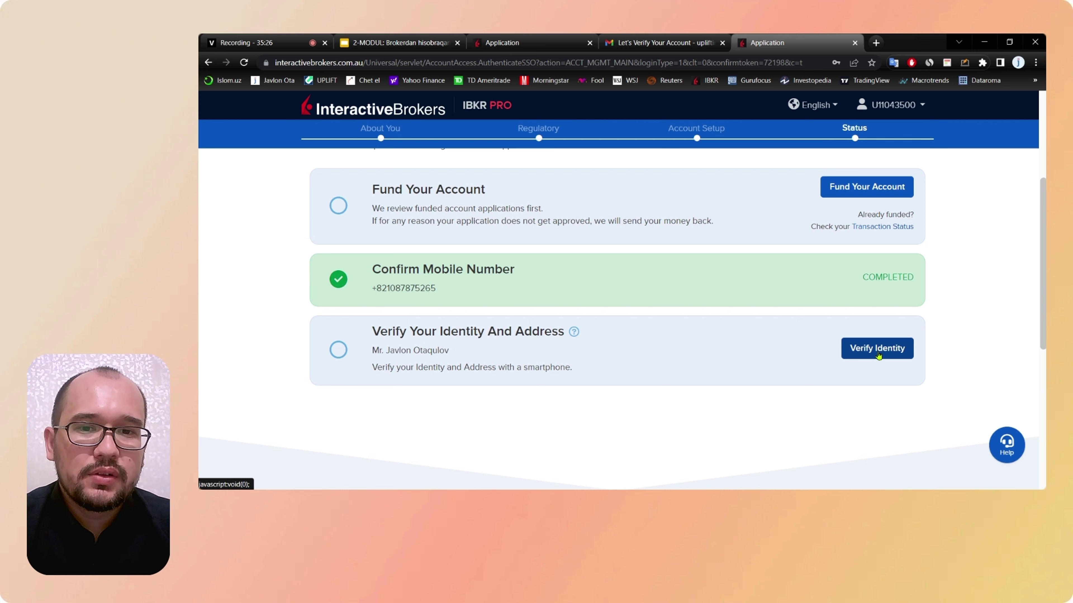
Step: Submit the passport details for verification and review the Streamlined and Manual verification options
left_click(878, 356)
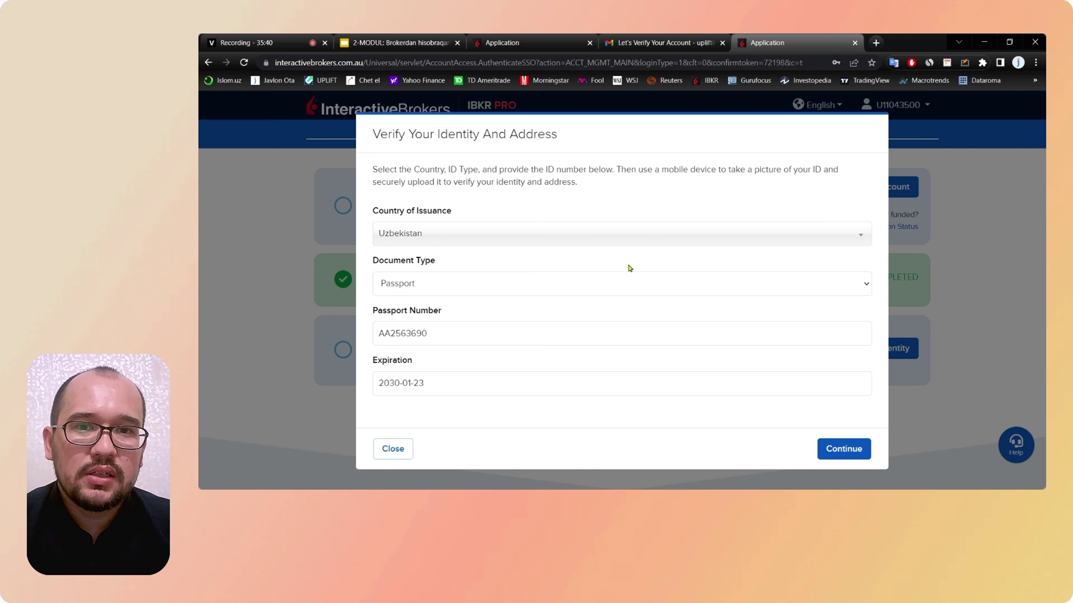
left_click(843, 450)
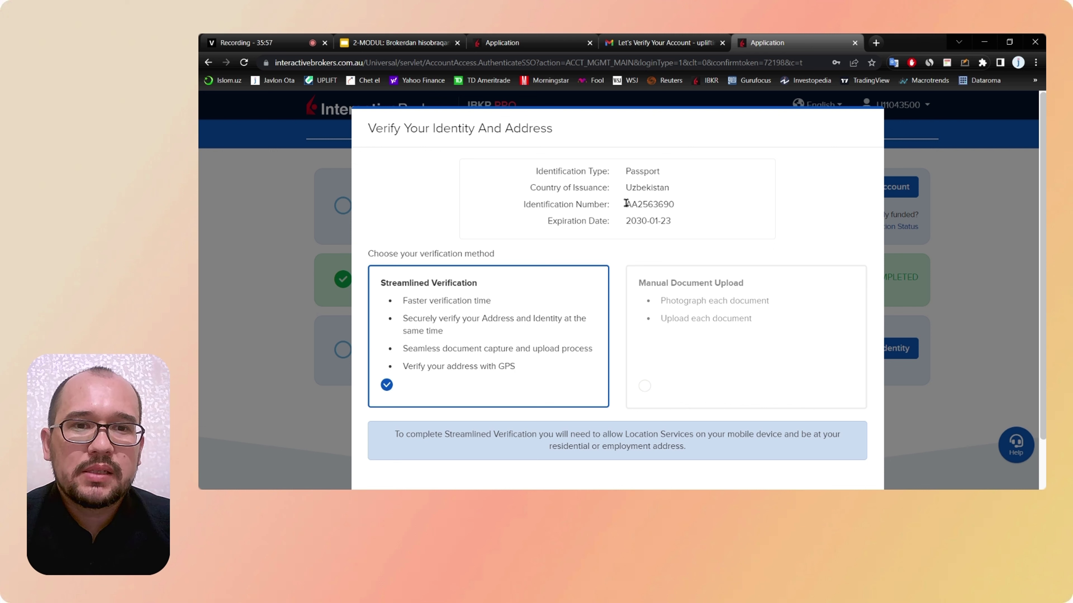
left_click_drag(627, 205, 673, 228)
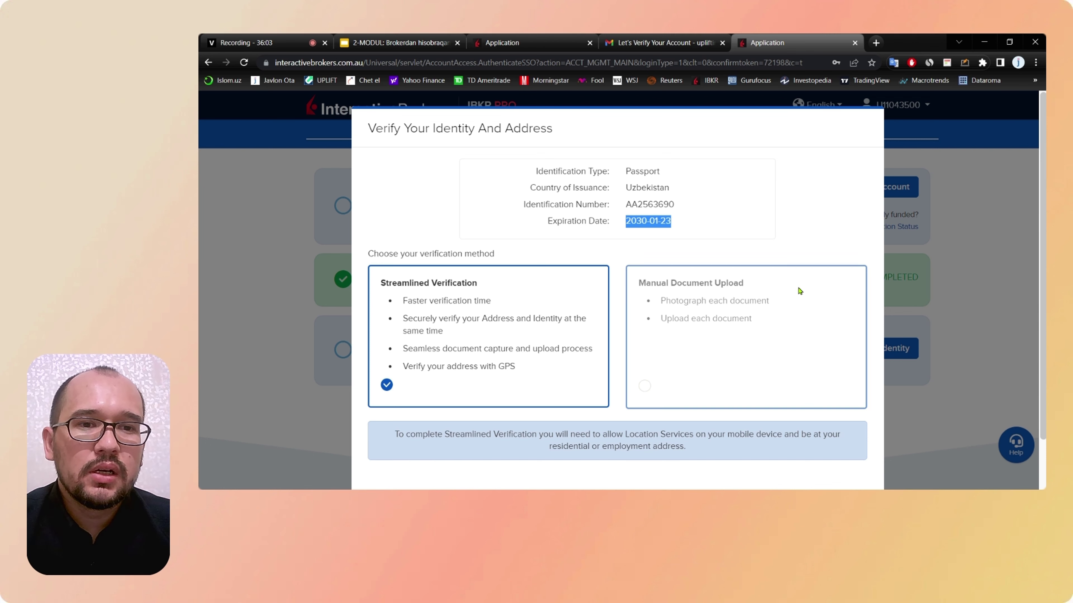
scroll(800, 290, "down", 1)
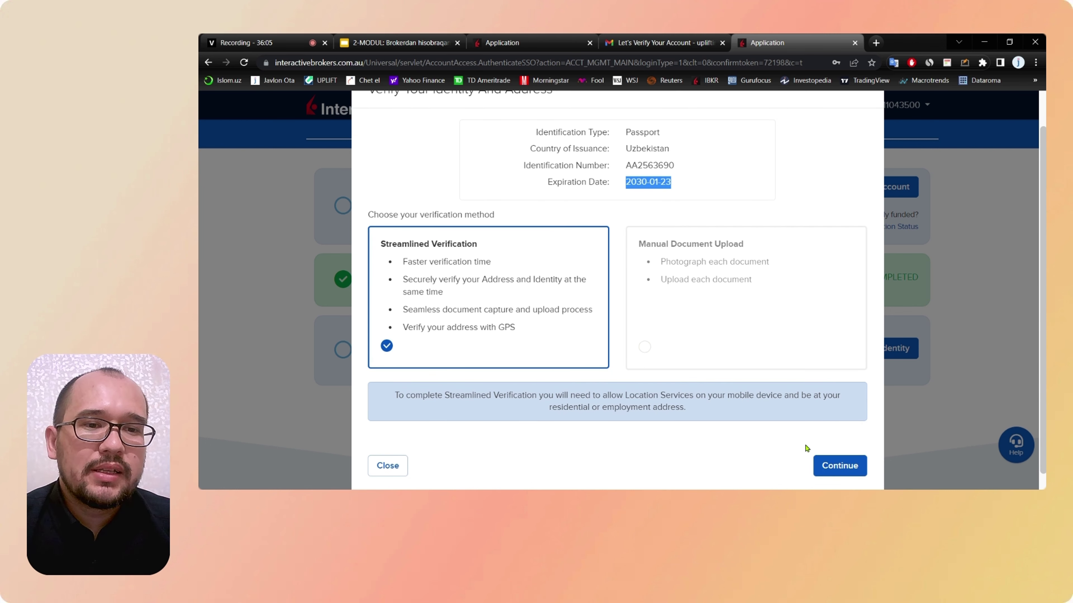
left_click(642, 168)
scroll(642, 168, "up", 1)
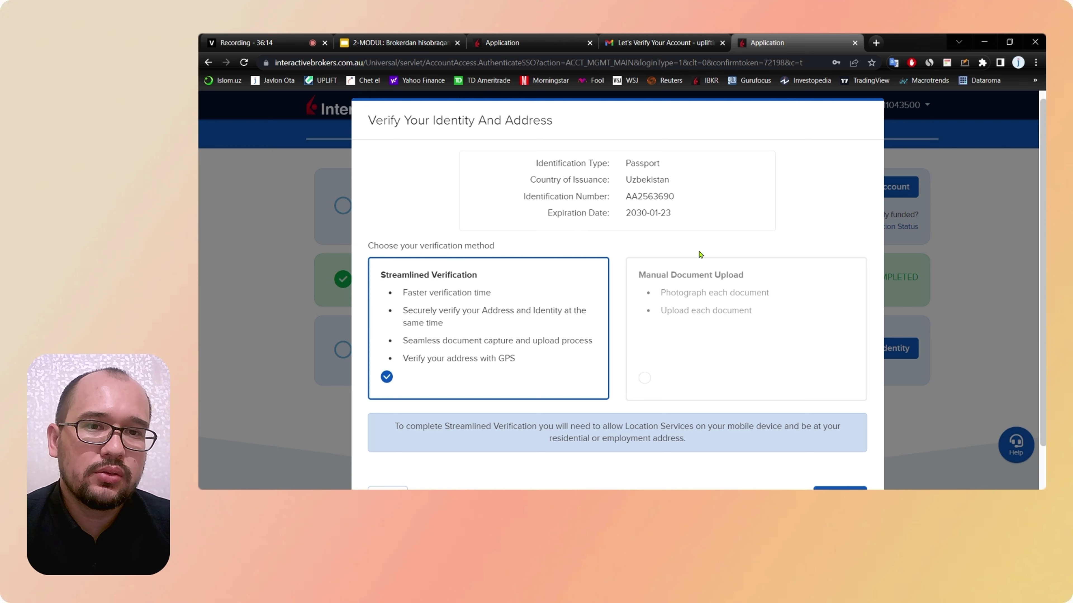
scroll(700, 254, "down", 1)
scroll(700, 254, "down", 1)
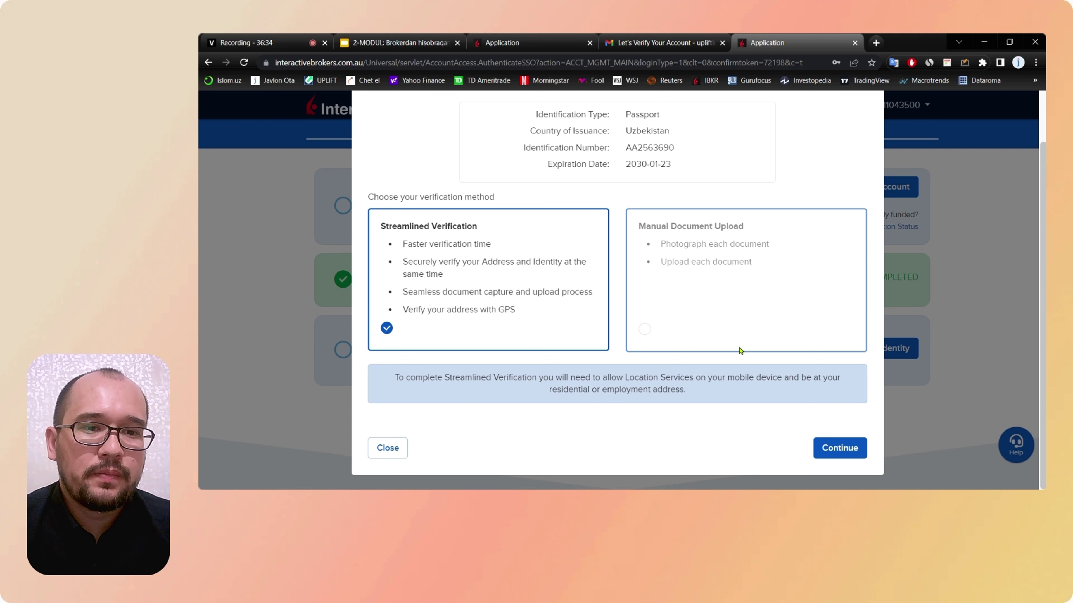
Step: Reopen Verify Identity, pick Manual Document Upload over Streamlined Verification, and continue
left_click(850, 448)
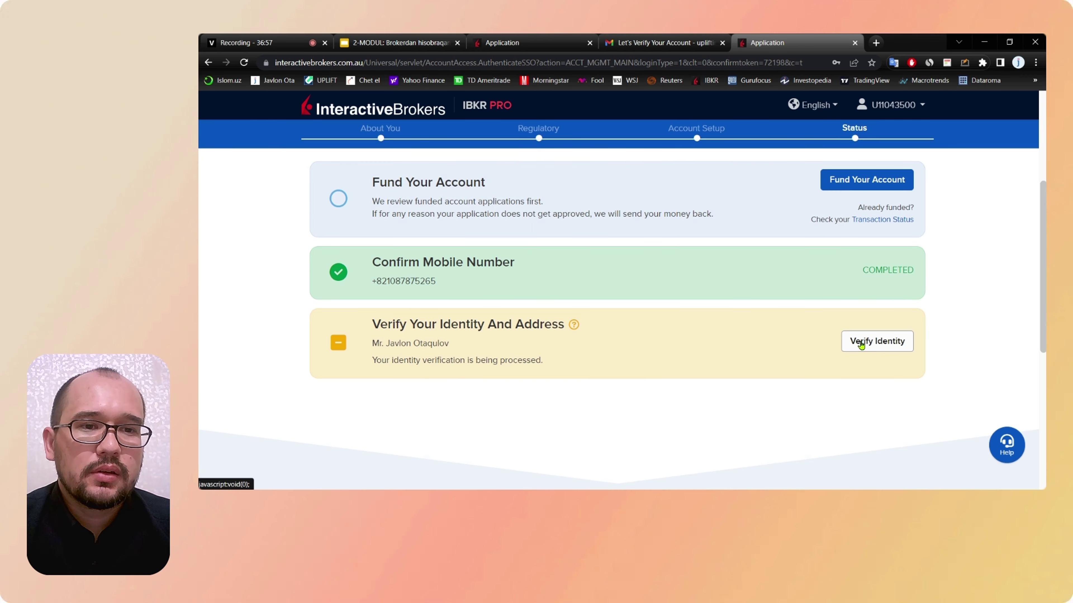
left_click(861, 344)
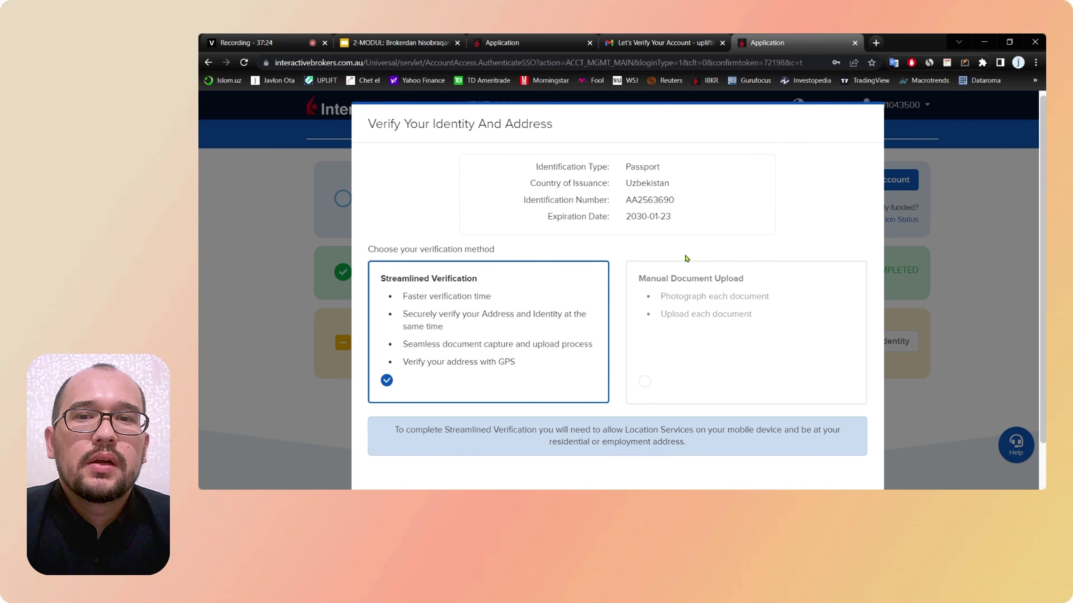
scroll(714, 260, "down", 1)
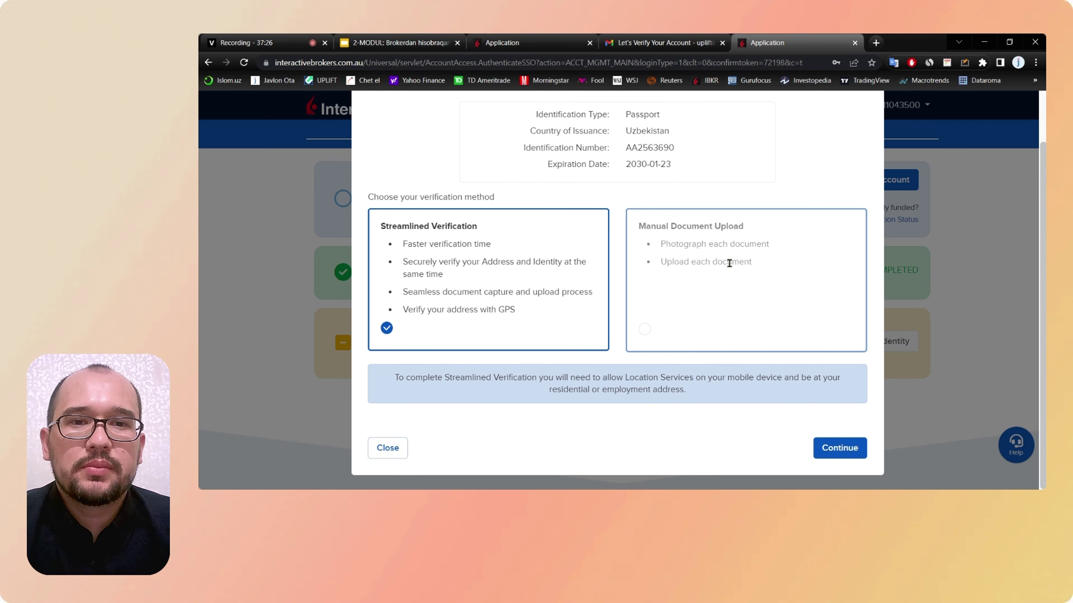
scroll(728, 263, "up", 1)
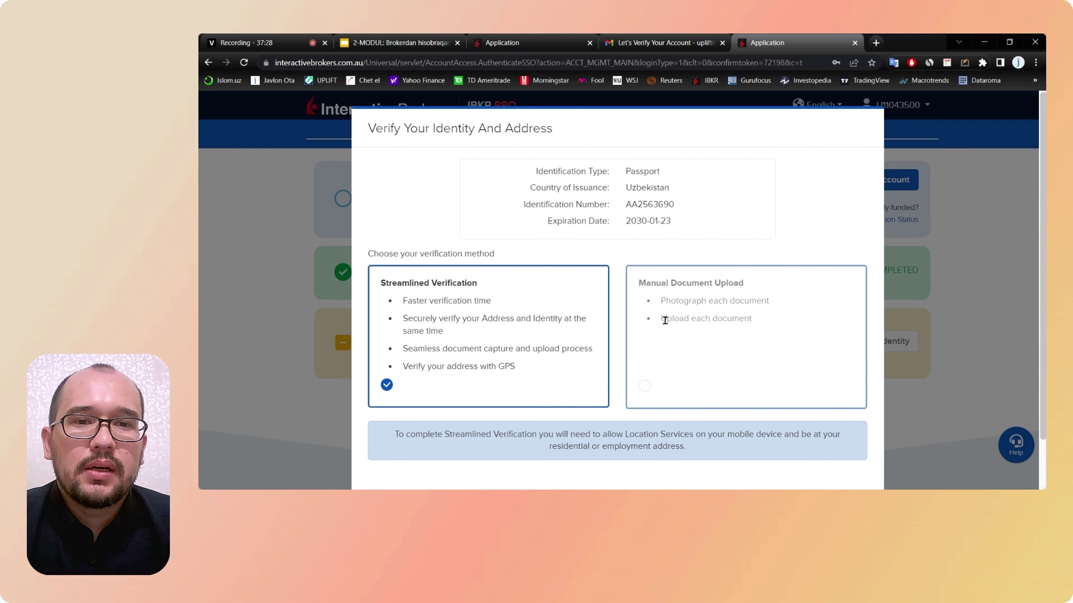
left_click(724, 345)
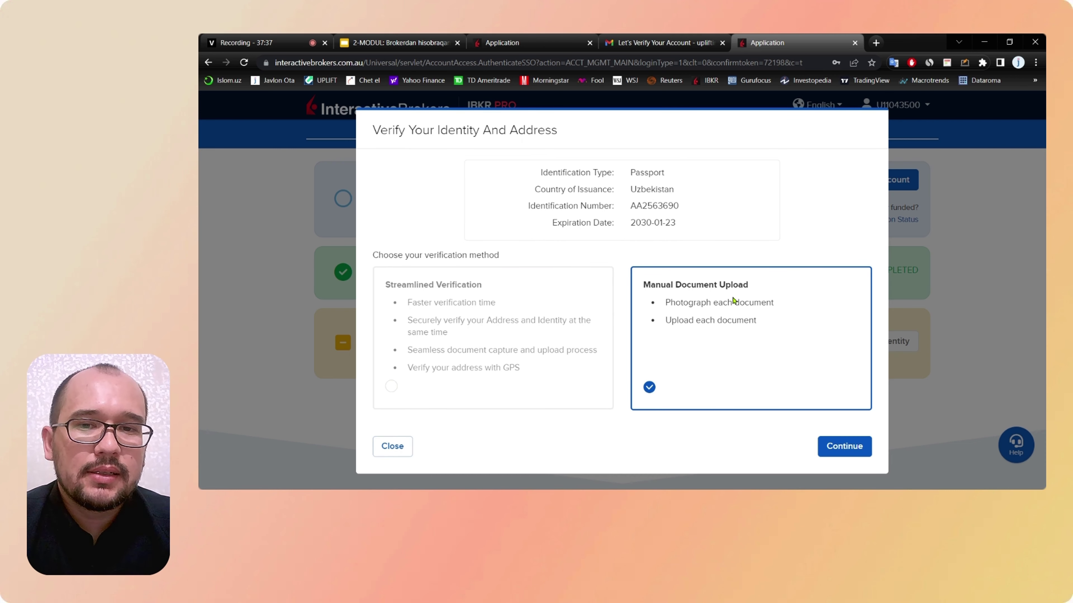
left_click(557, 313)
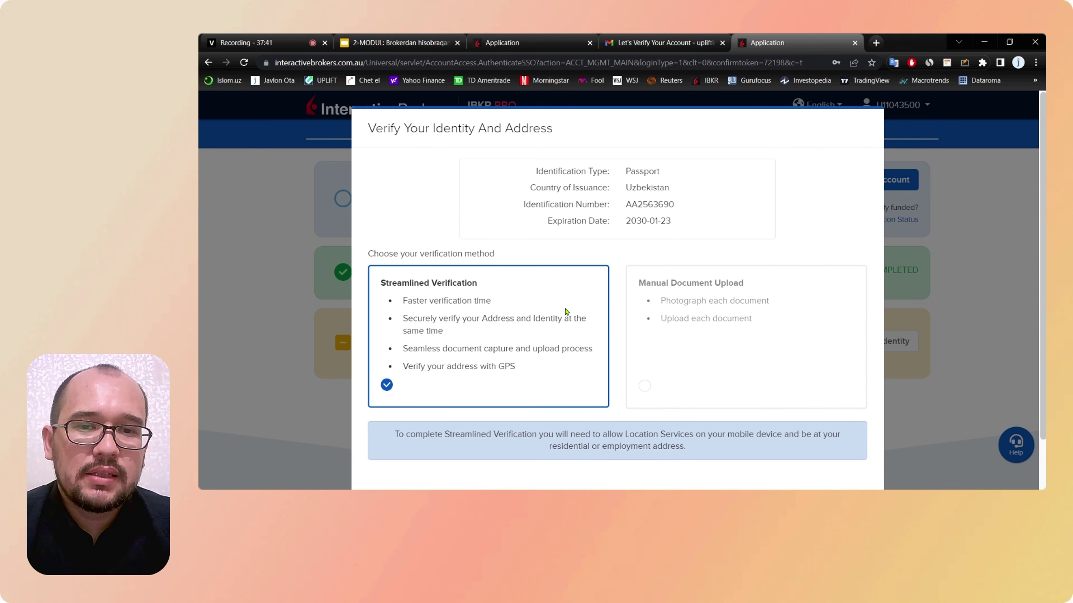
left_click(677, 370)
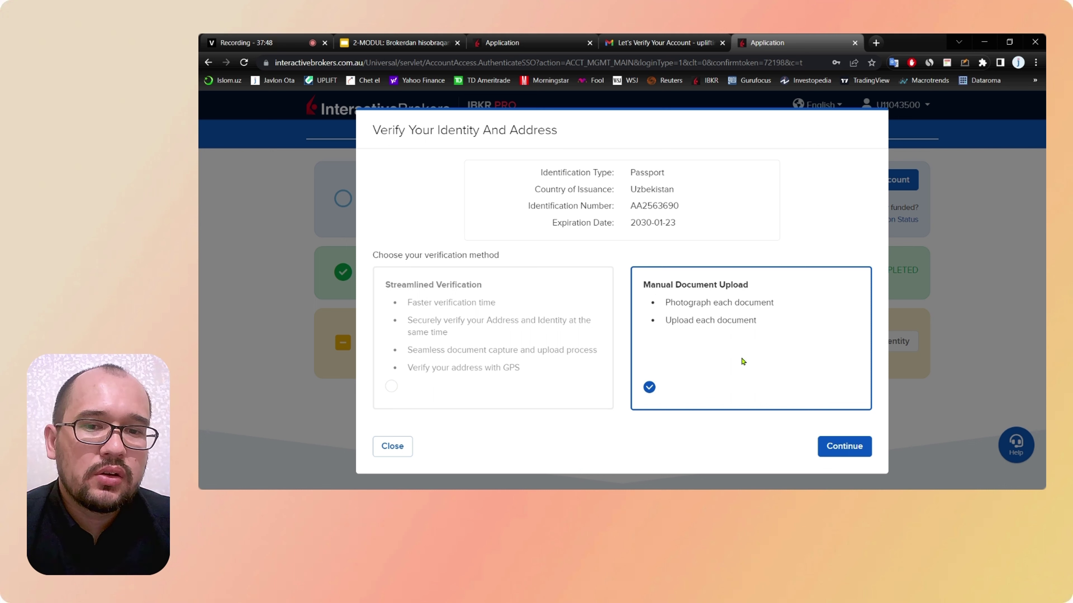
left_click(834, 446)
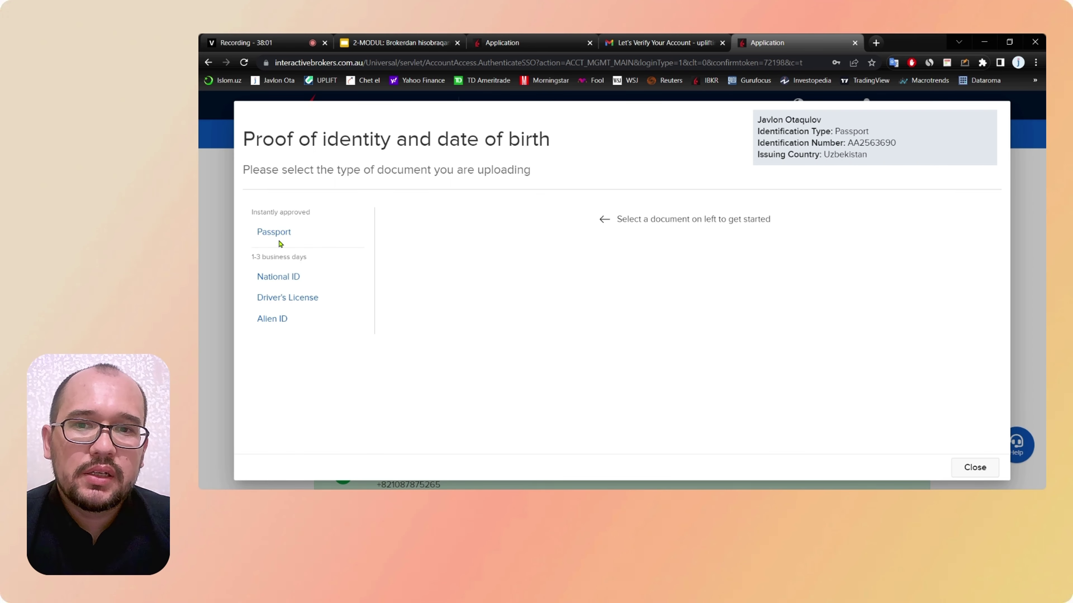
Step: Choose Passport, review its upload area and limits, and close the window without uploading
left_click(275, 232)
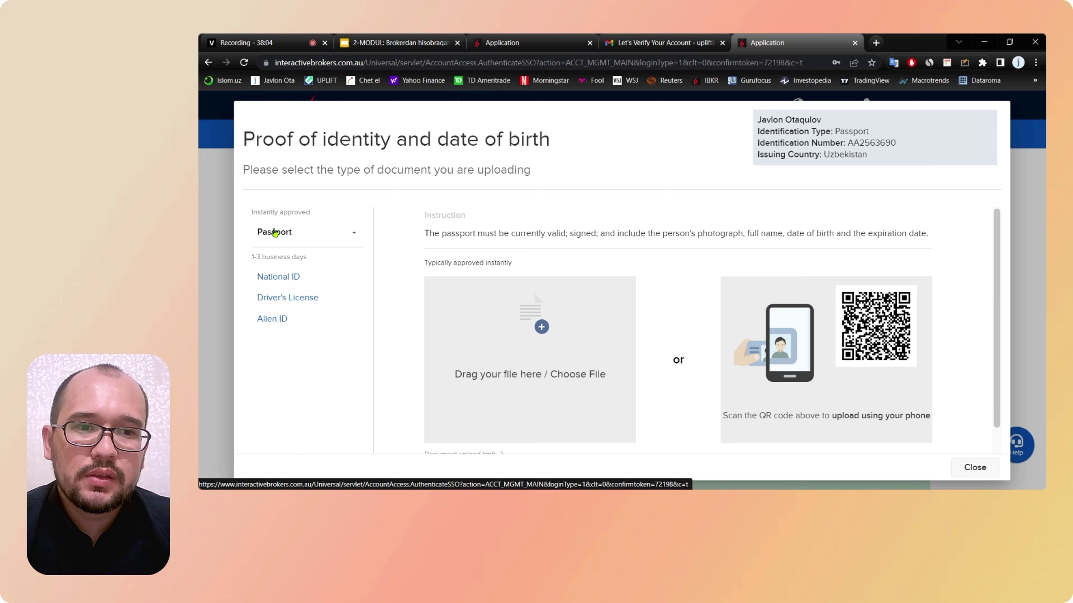
scroll(523, 271, "down", 1)
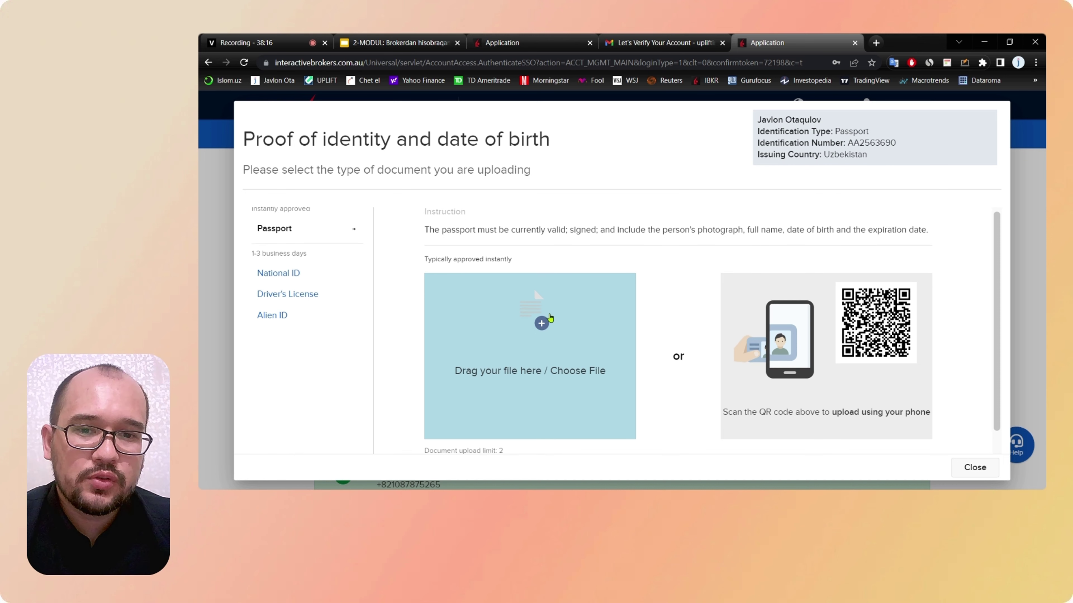
scroll(550, 318, "down", 1)
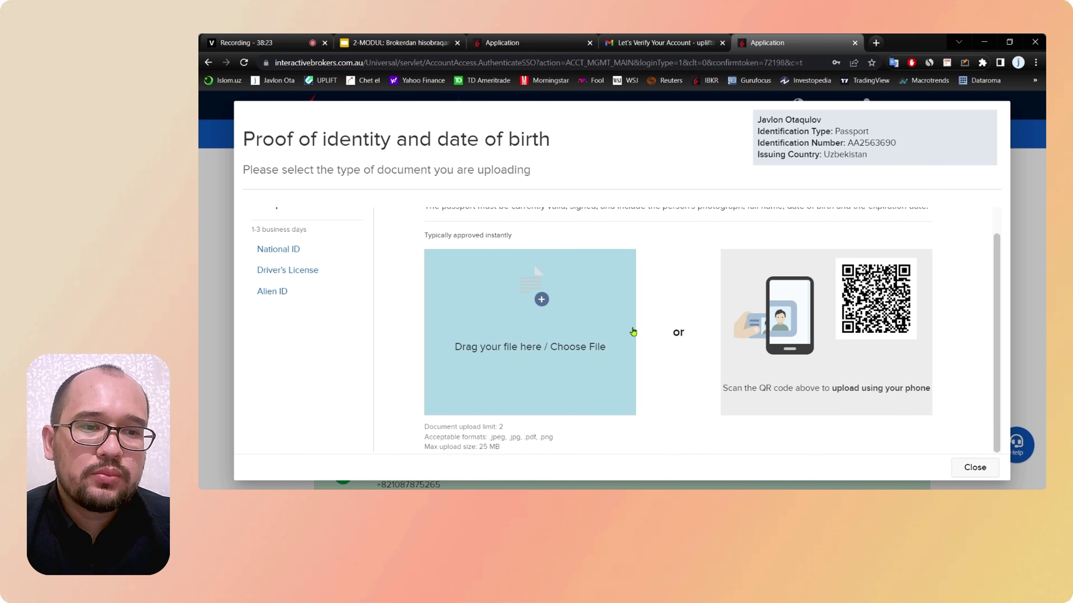
left_click(974, 467)
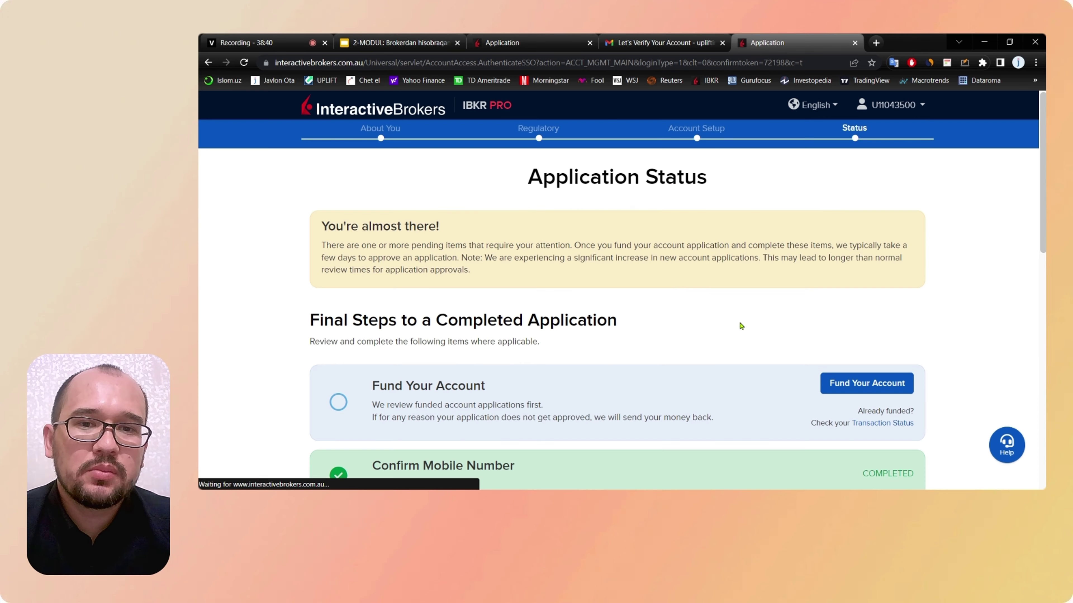
scroll(741, 326, "down", 5)
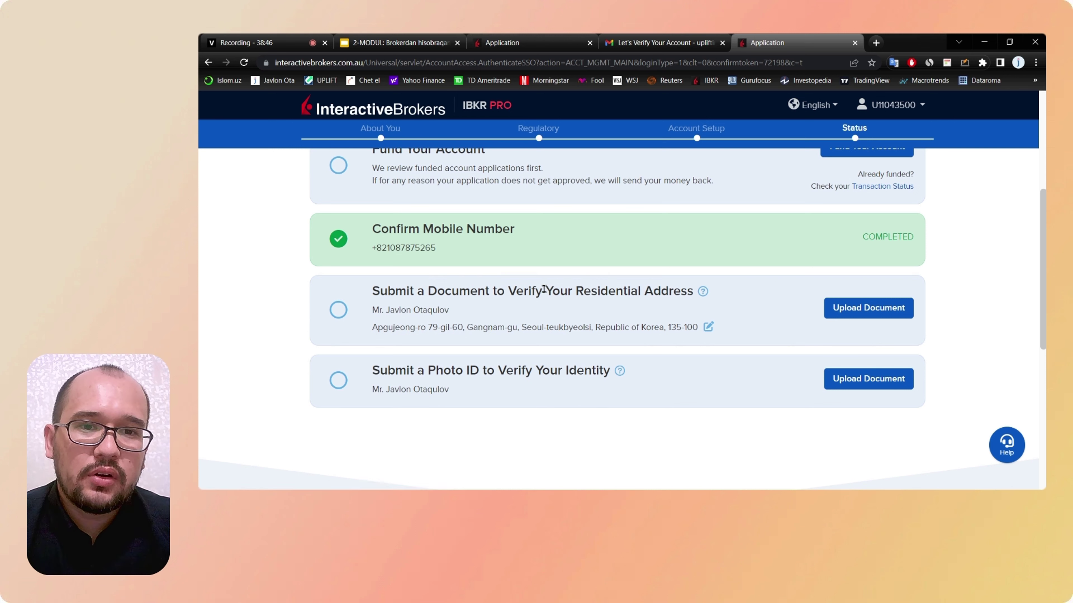
left_click_drag(541, 290, 692, 292)
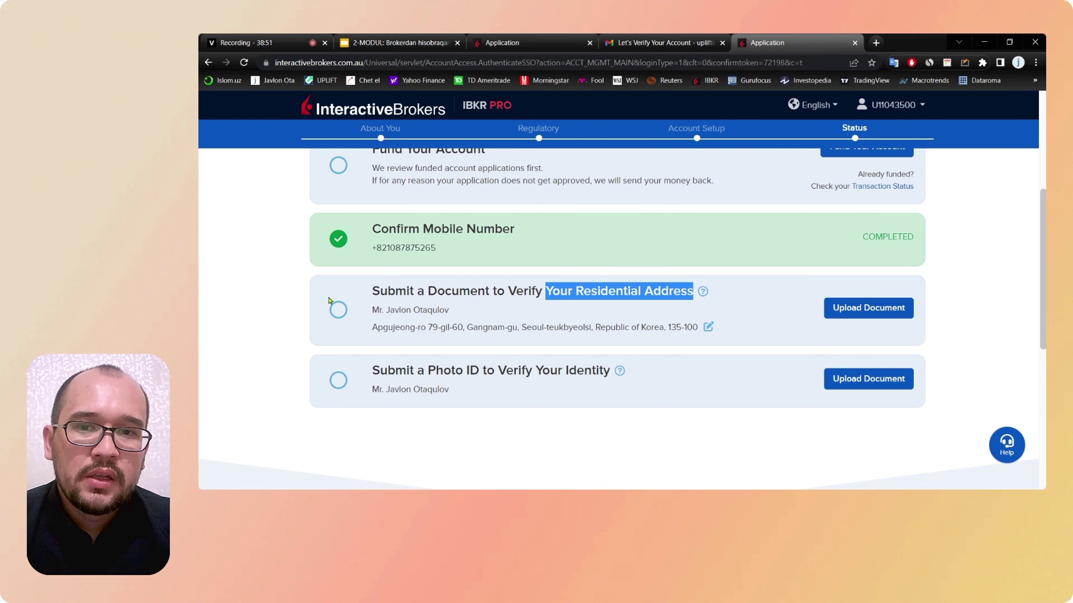
scroll(321, 304, "up", 1)
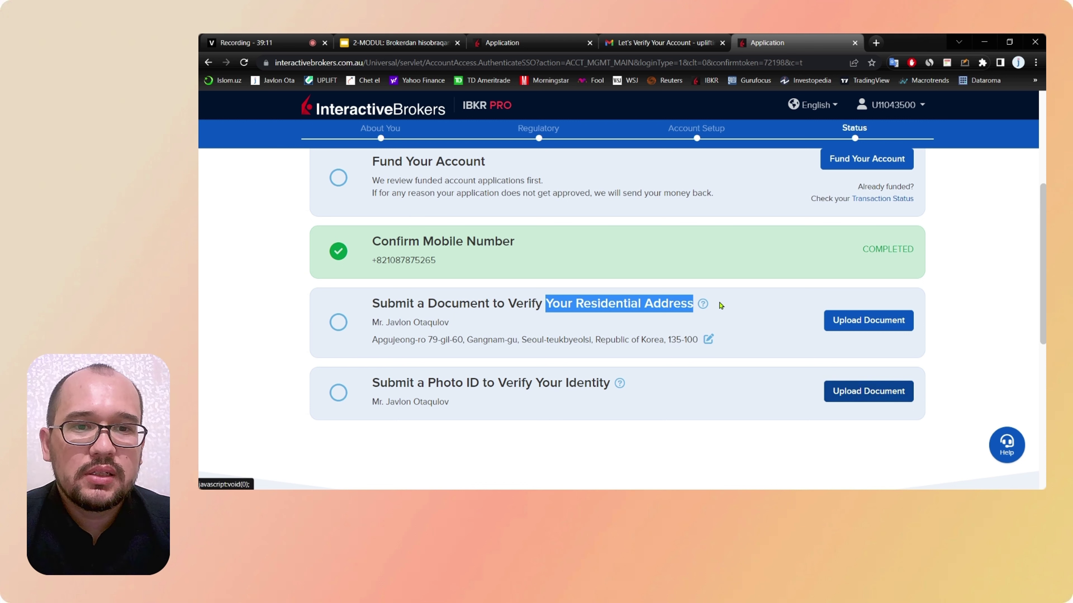
left_click(861, 322)
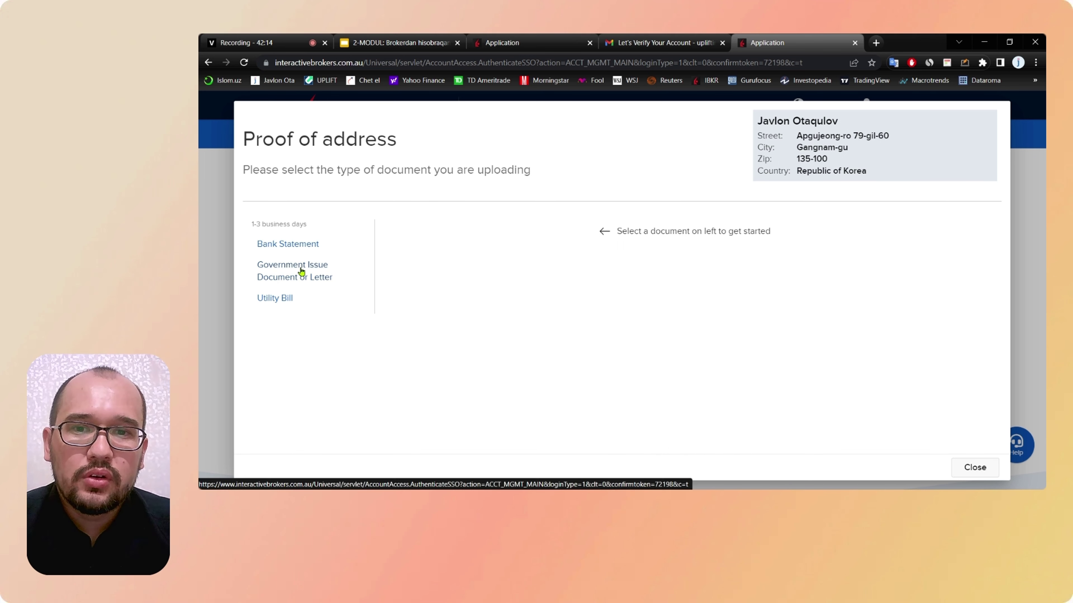
left_click(301, 272)
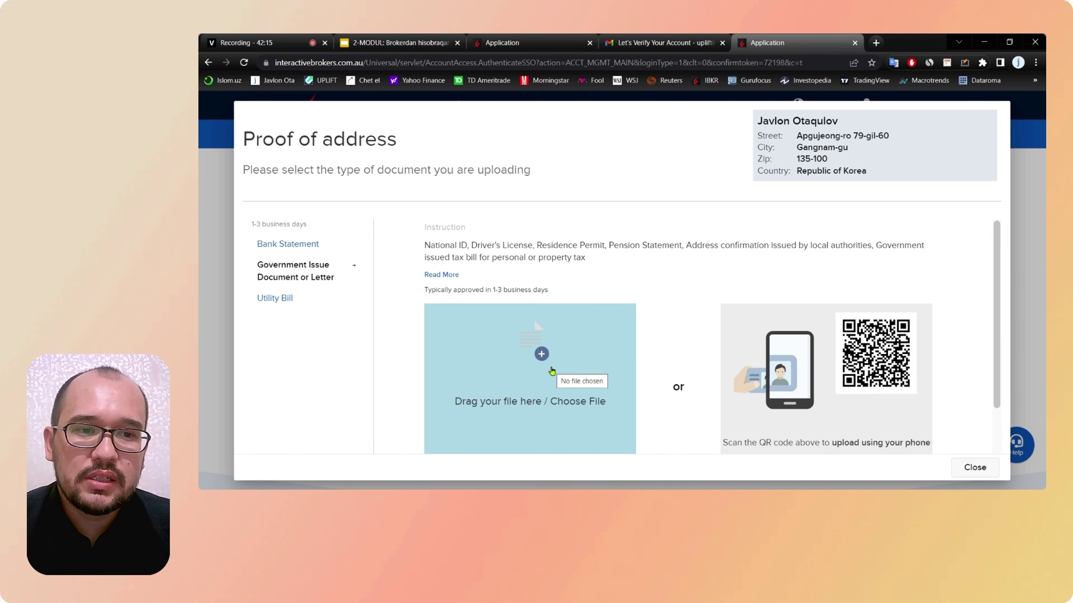
left_click(985, 467)
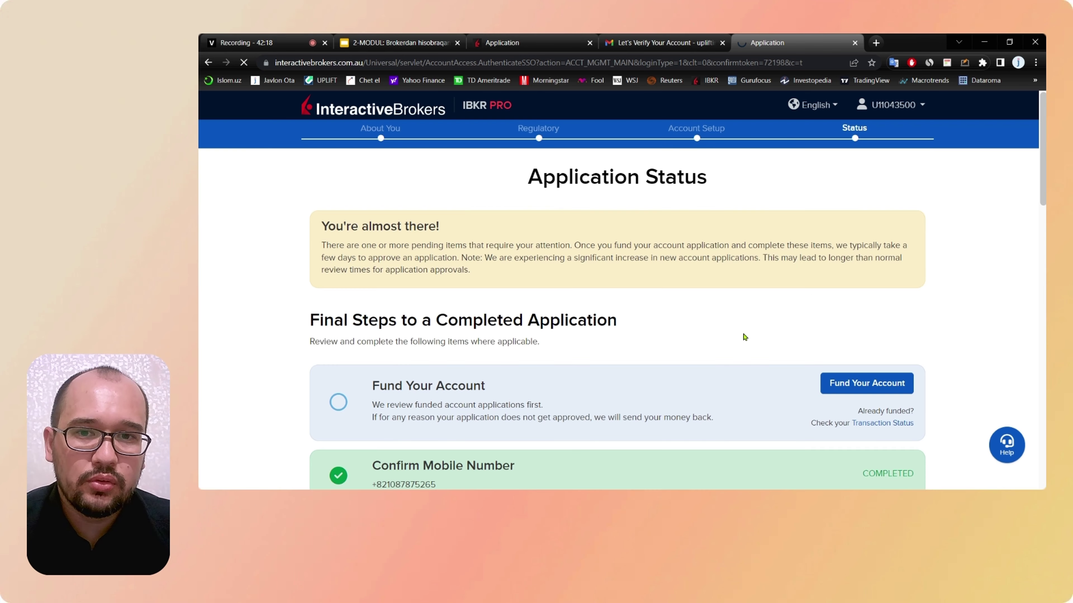
scroll(744, 337, "down", 5)
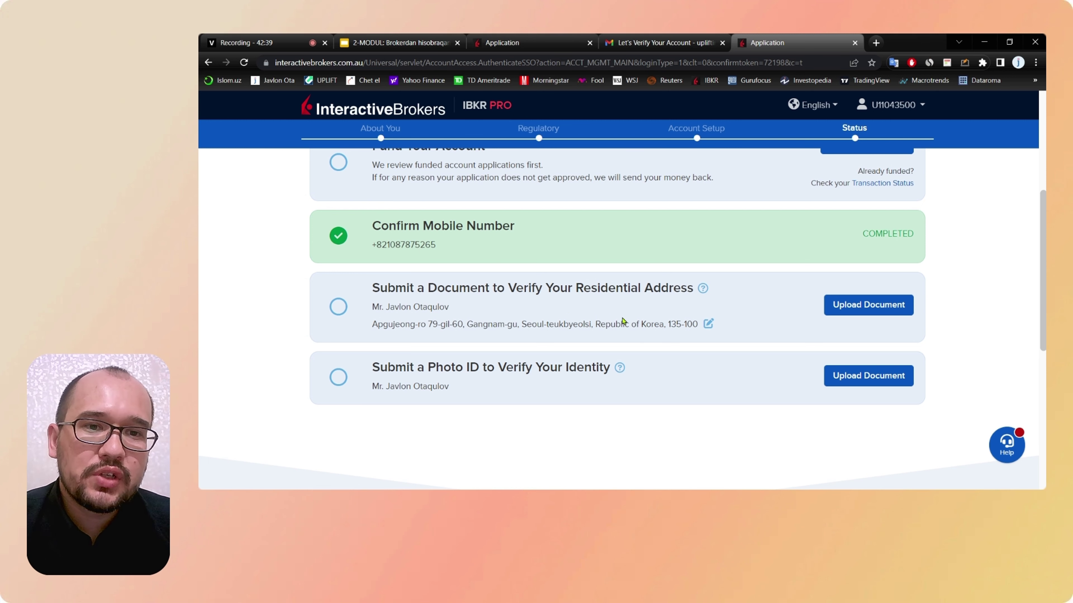
scroll(622, 321, "up", 2)
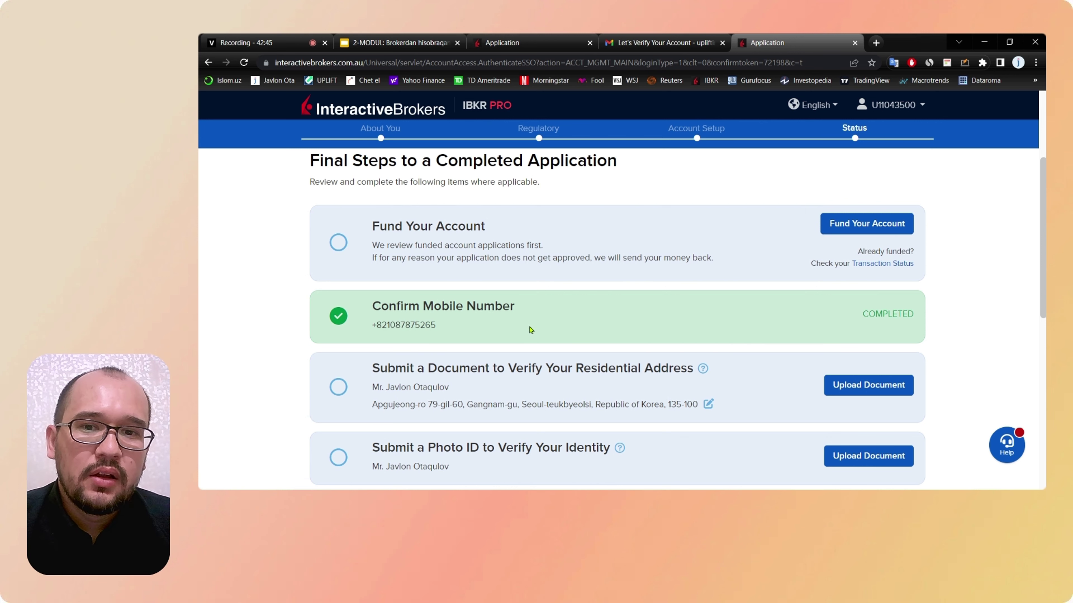
scroll(531, 330, "down", 2)
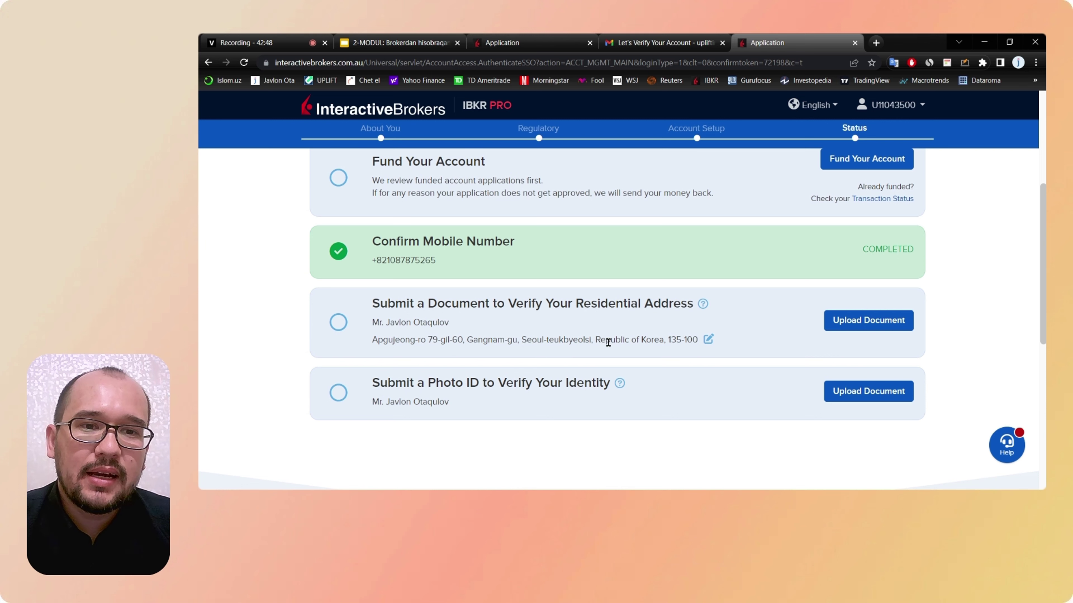
scroll(717, 391, "up", 4)
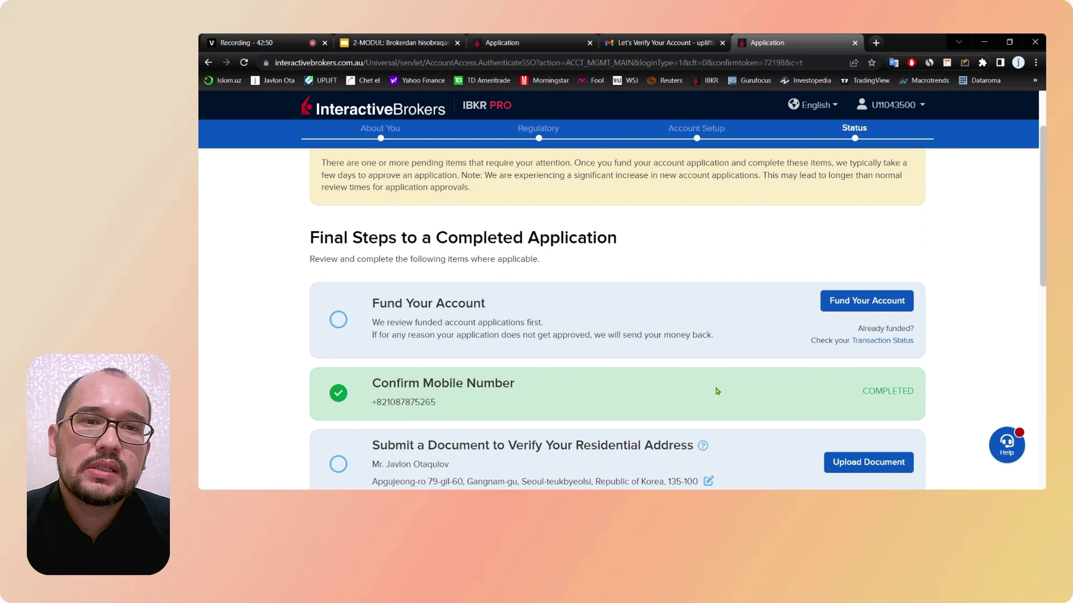
scroll(717, 390, "up", 2)
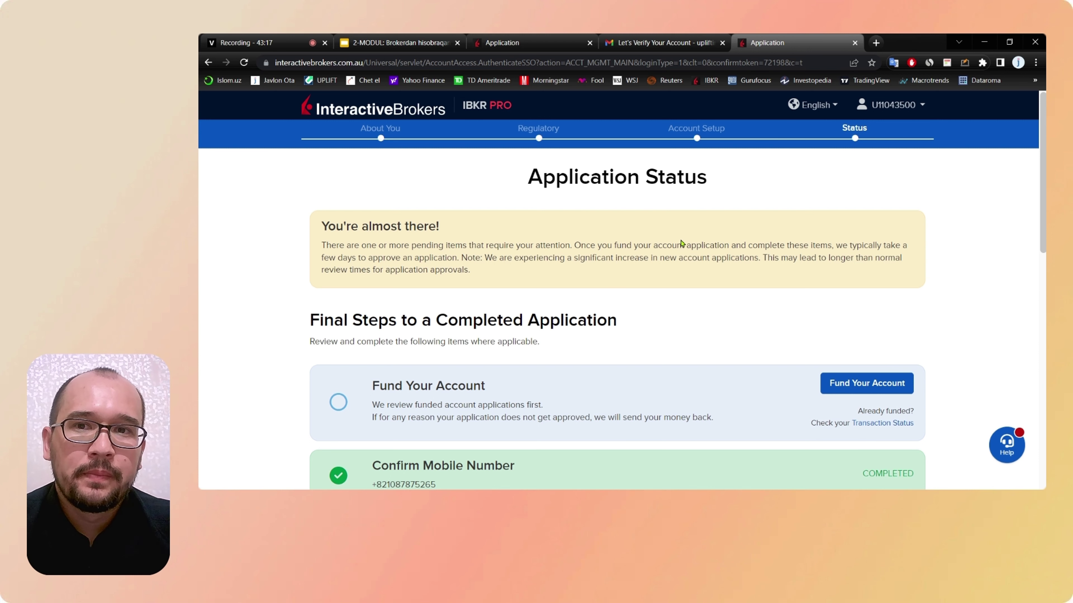
scroll(681, 243, "down", 4)
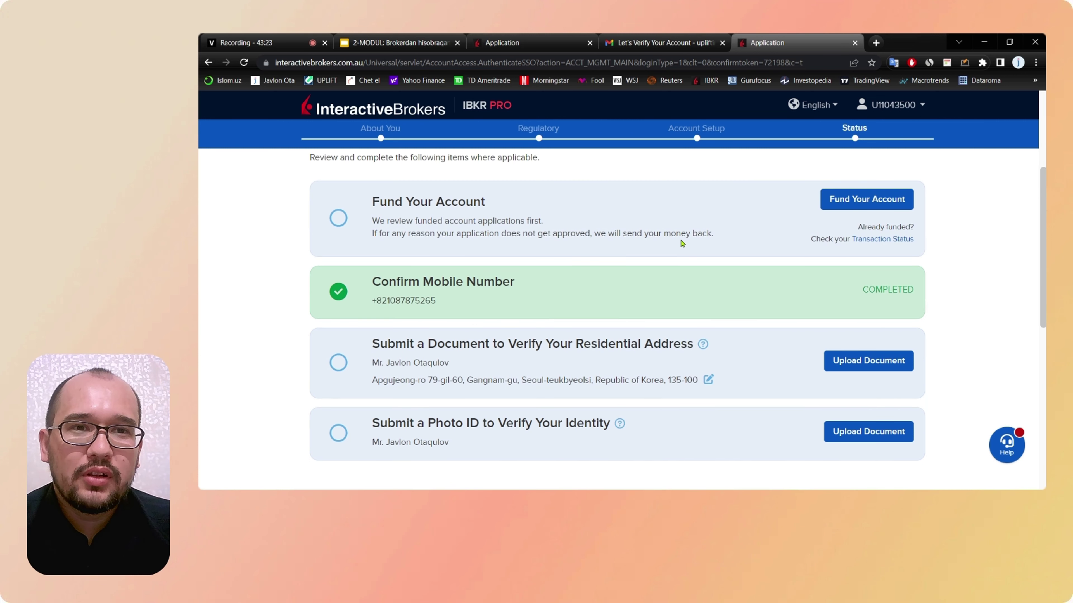